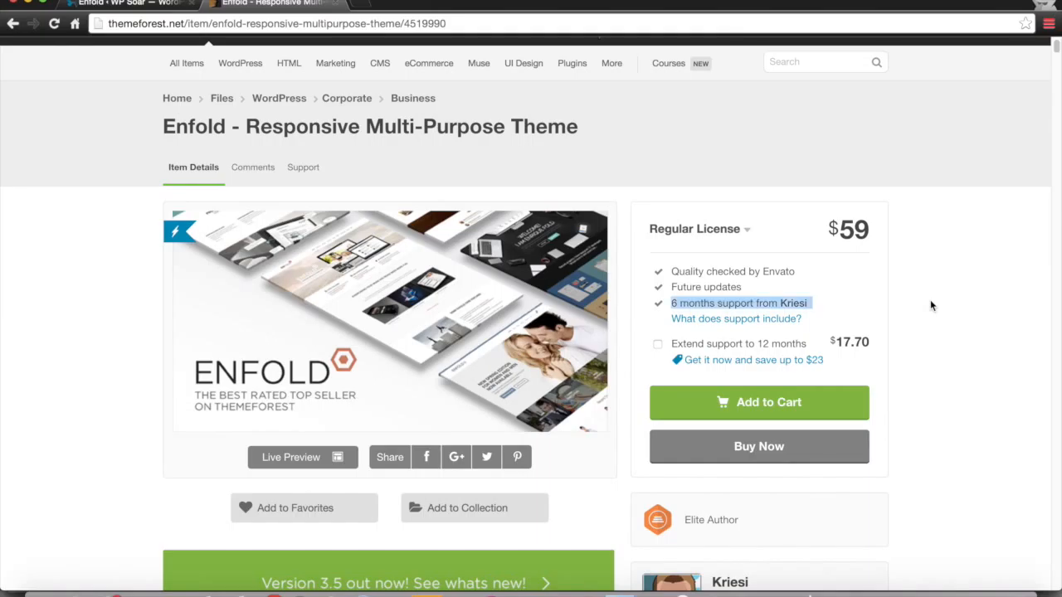
Examine the Enfold theme's license terms, author profile, sales figure and buyer rating on its ThemeForest page.
click(516, 167)
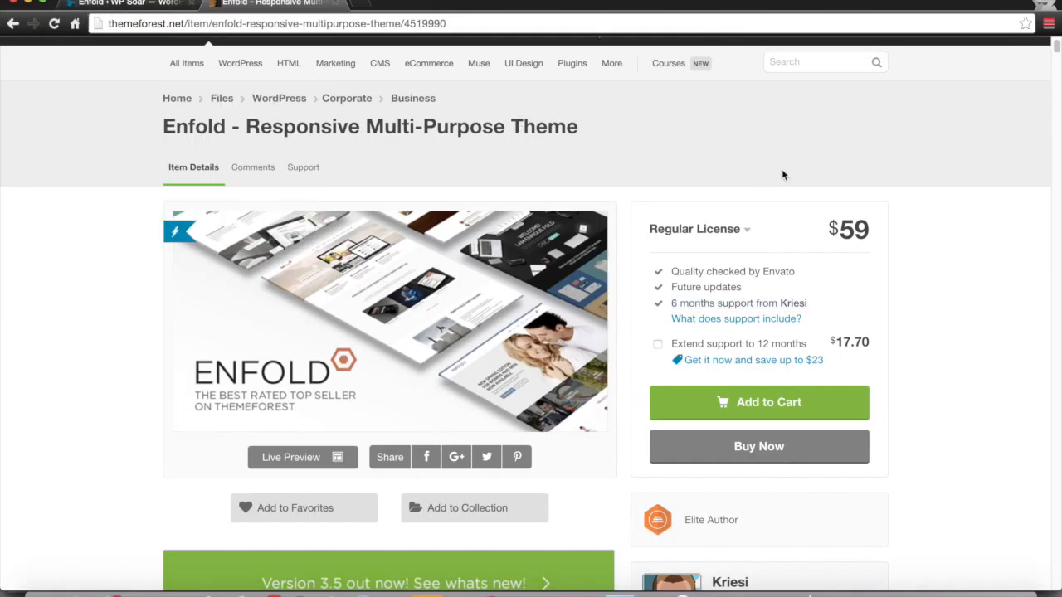
scroll(781, 174, down, 5)
scroll(979, 406, down, 2)
scroll(979, 406, down, 2)
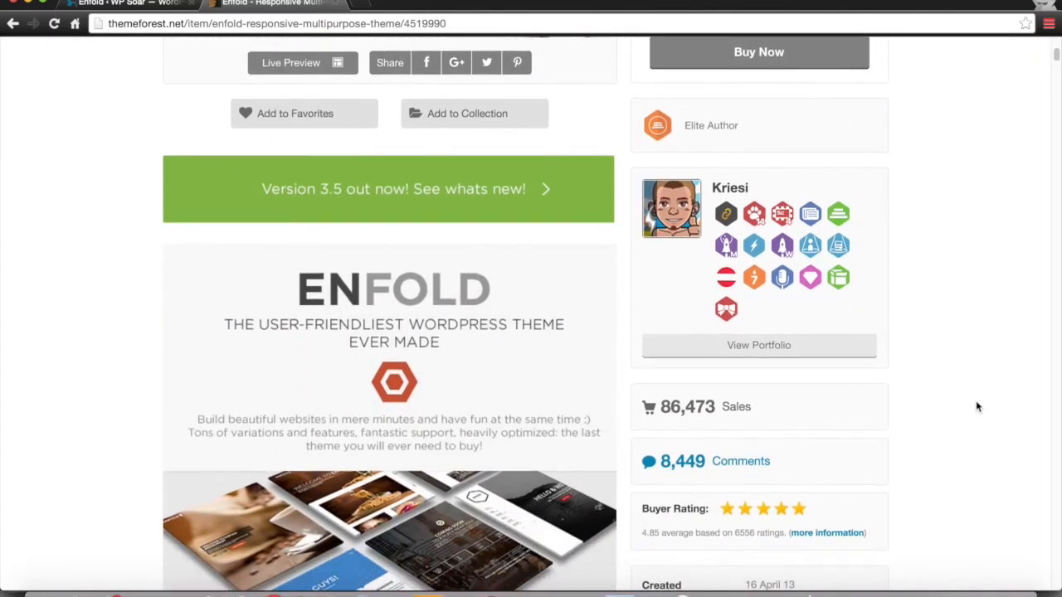
scroll(658, 238, down, 3)
scroll(658, 241, down, 3)
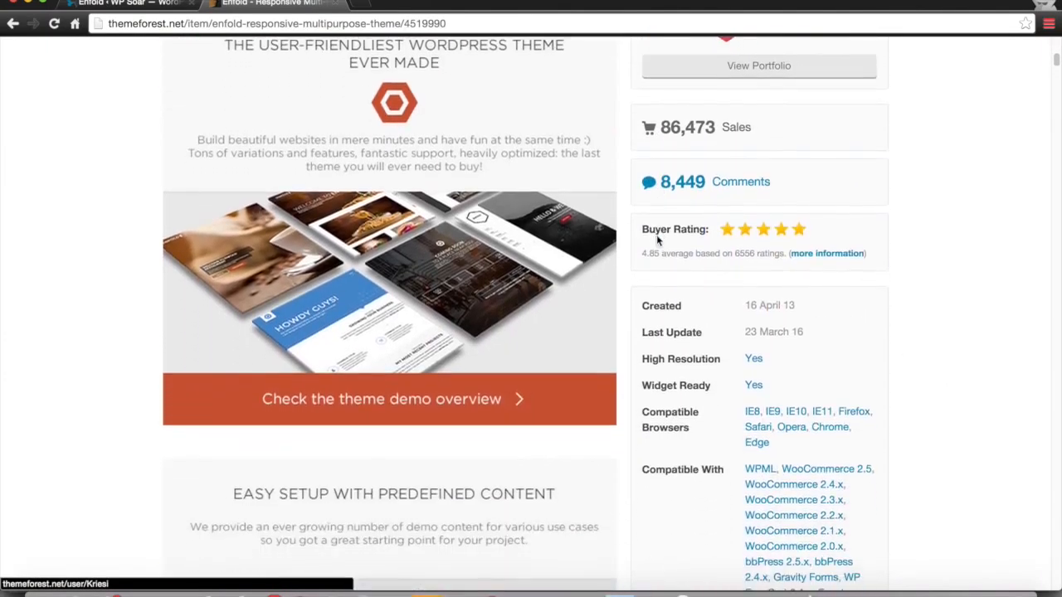
scroll(656, 239, up, 10)
scroll(656, 241, down, 2)
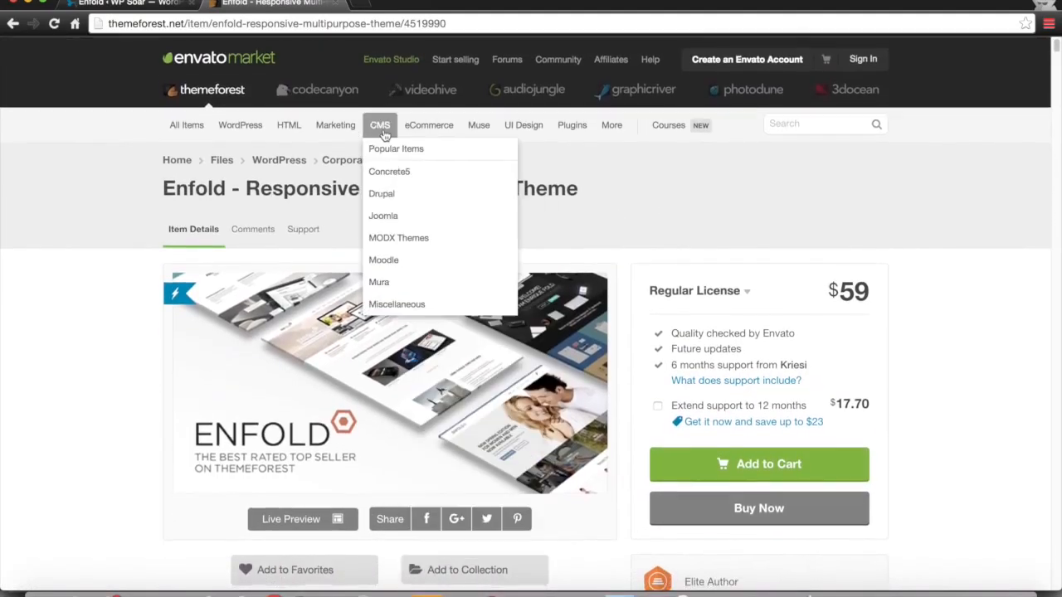
scroll(788, 278, down, 1)
scroll(788, 278, down, 6)
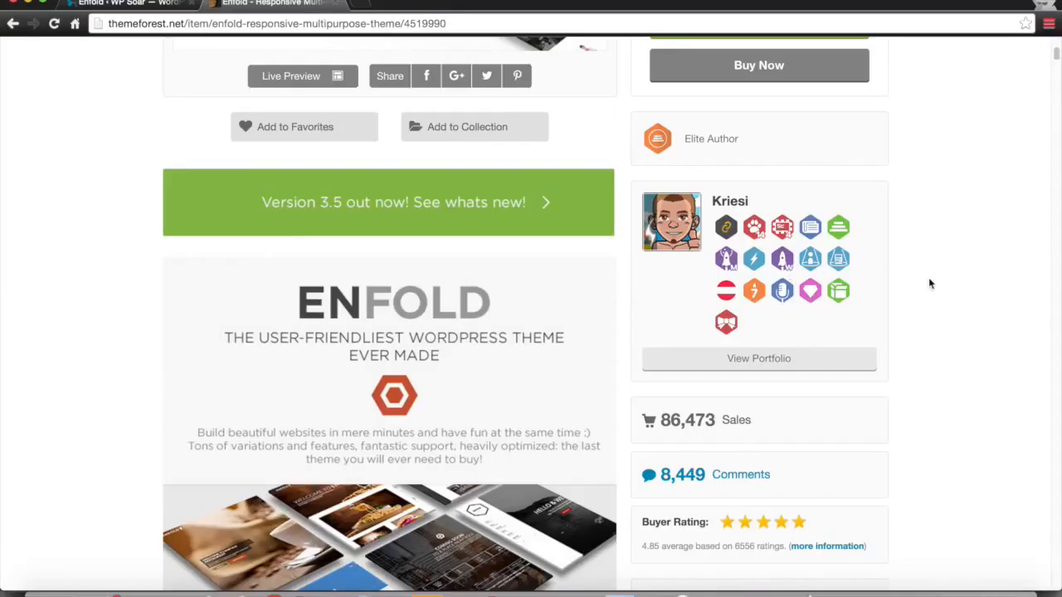
scroll(929, 280, down, 2)
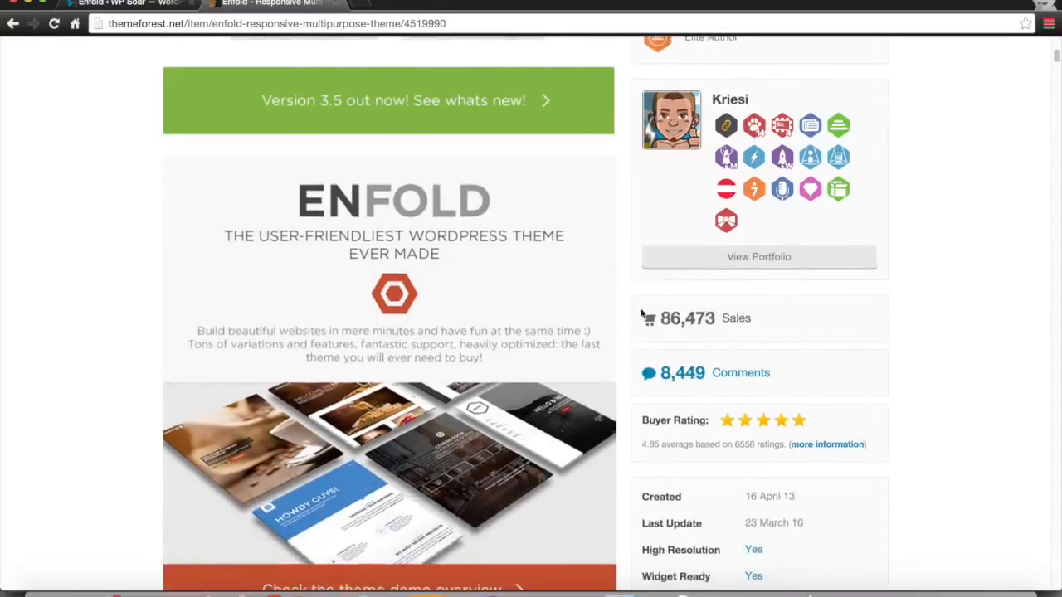
double_click(668, 316)
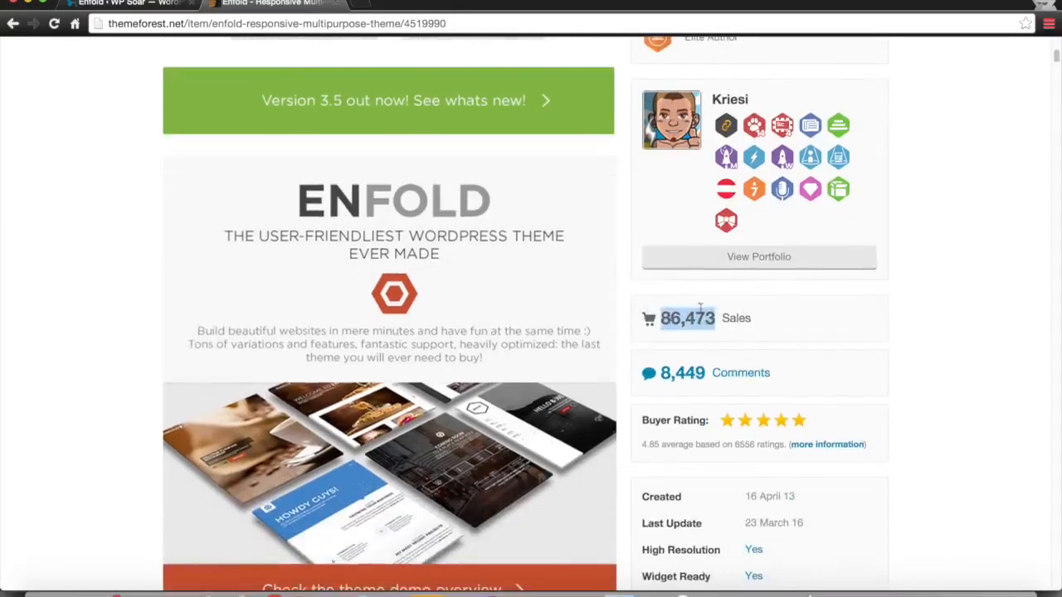
click(959, 309)
scroll(959, 309, down, 1)
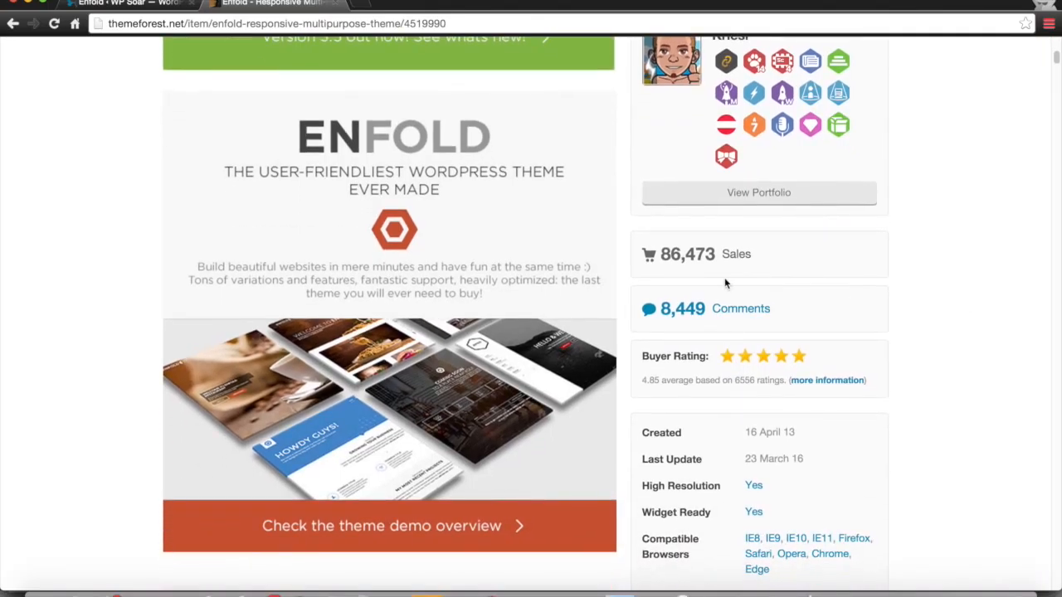
scroll(823, 325, down, 2)
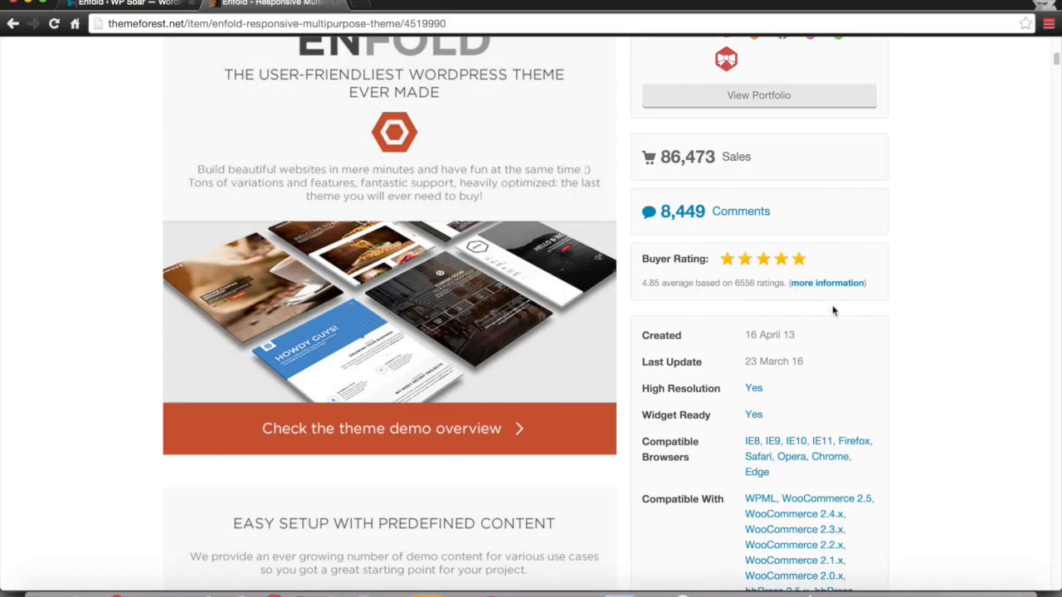
Look through the Enfold item's compatibility details, demo site gallery and customer reviews, ending back at the start of the page.
scroll(988, 377, down, 3)
scroll(988, 383, down, 6)
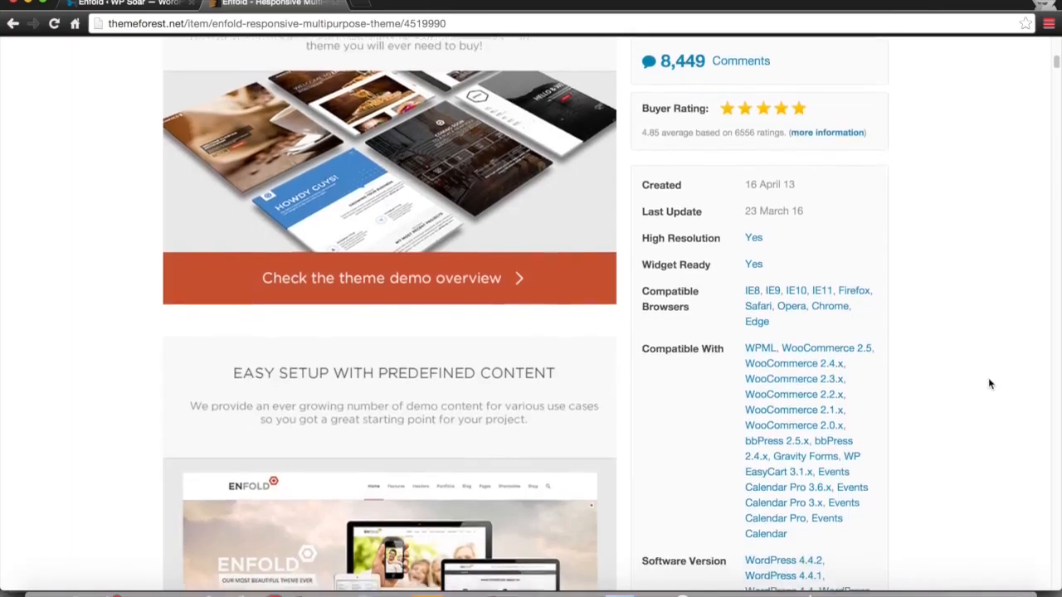
scroll(987, 384, down, 15)
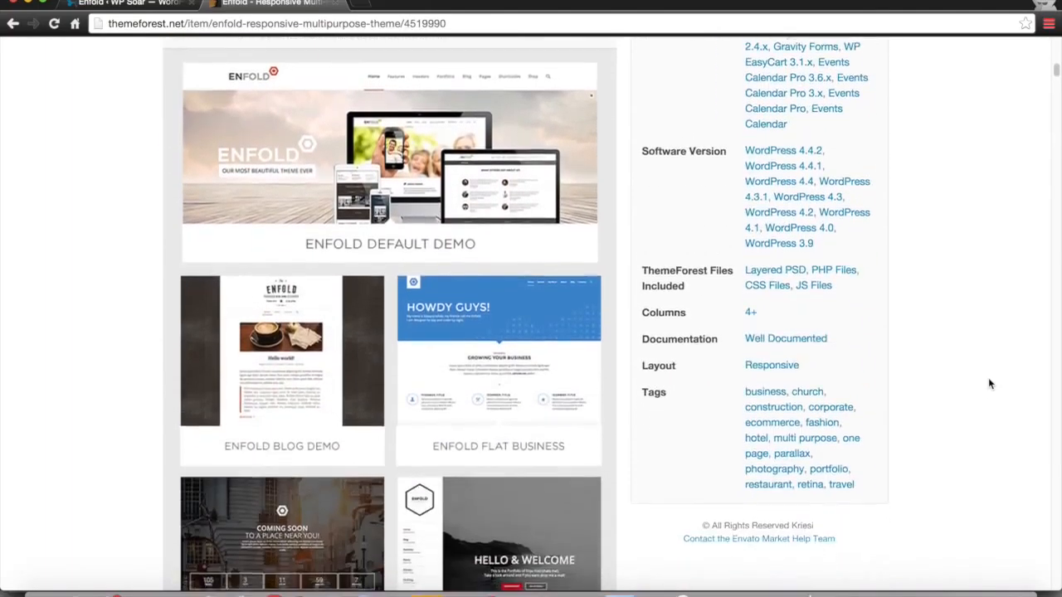
scroll(987, 383, down, 4)
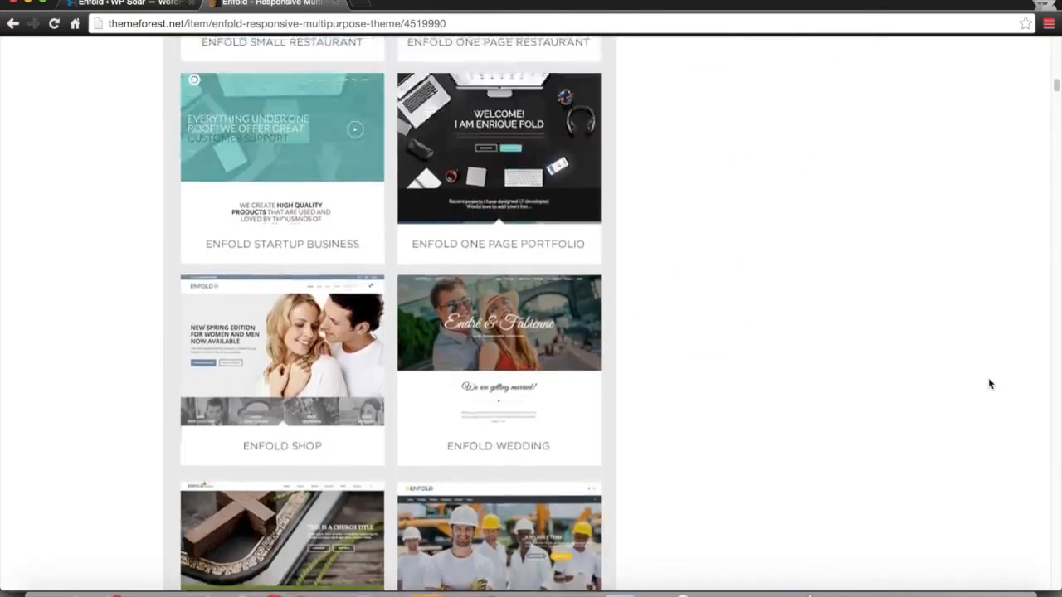
scroll(988, 384, up, 20)
scroll(989, 383, up, 8)
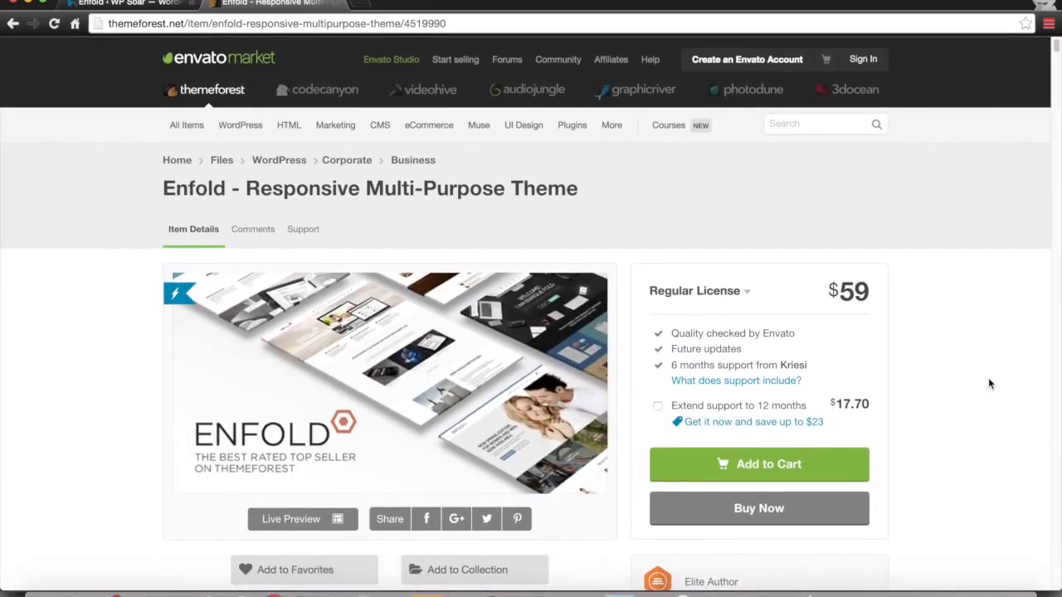
scroll(987, 383, down, 20)
scroll(989, 383, down, 18)
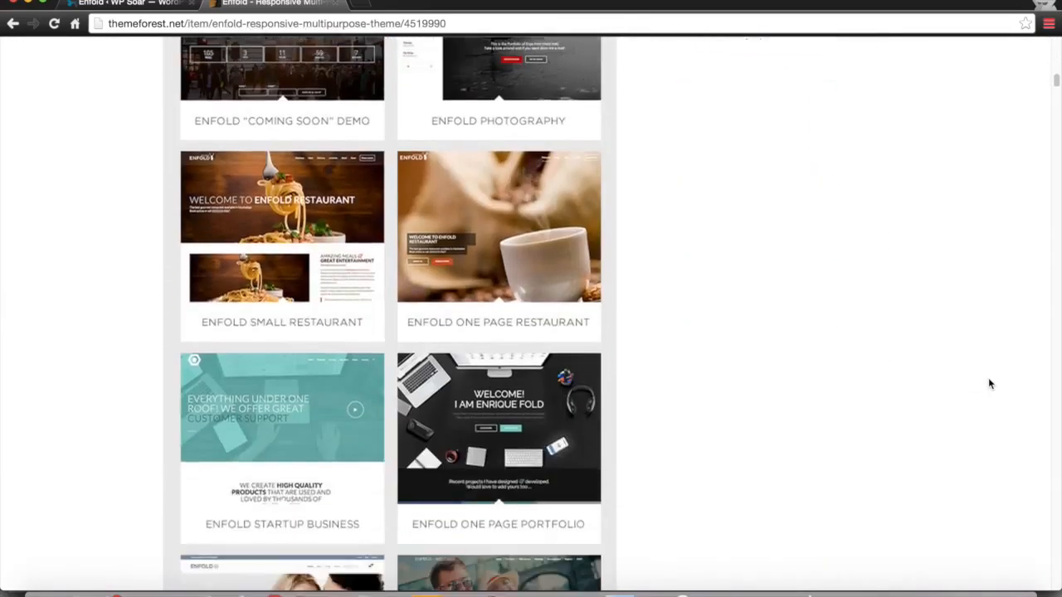
scroll(988, 383, down, 12)
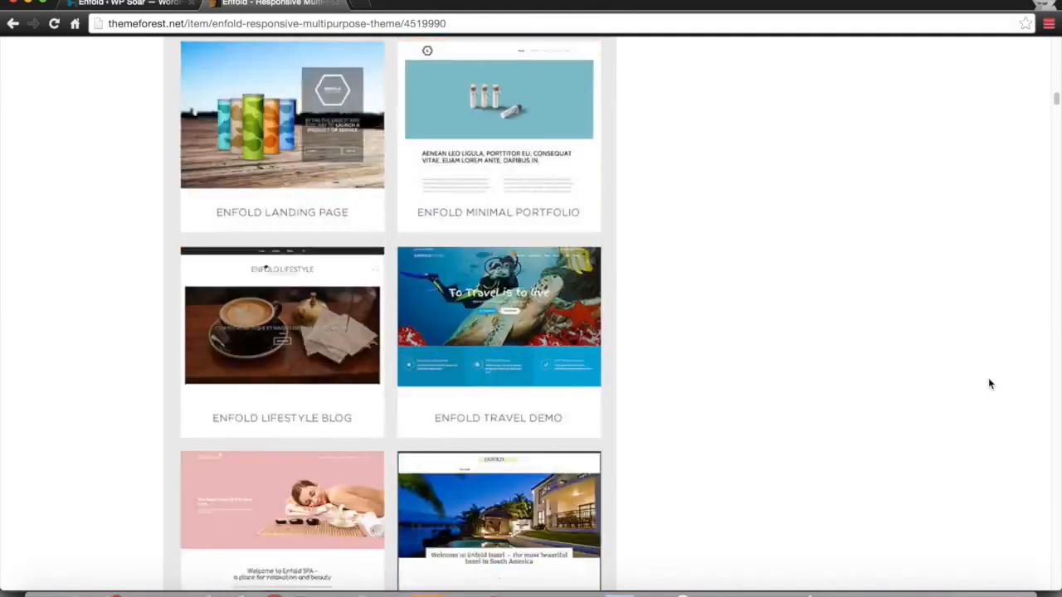
scroll(989, 383, down, 8)
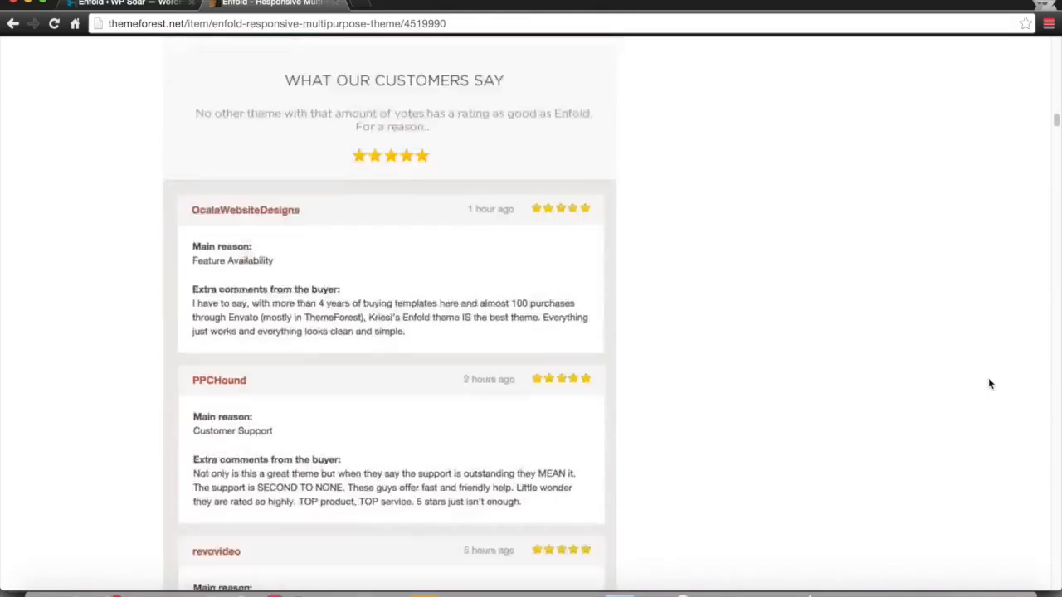
scroll(988, 383, up, 20)
scroll(988, 383, up, 8)
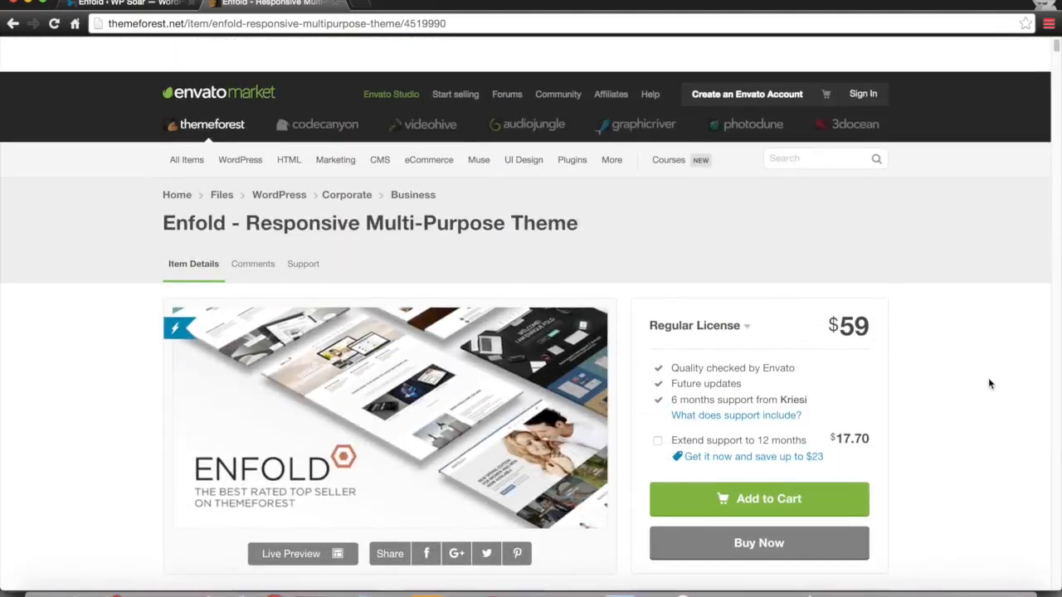
Switch to the Enfold Theme Options in the WordPress admin and check which pages the Frontpage Settings offer.
click(162, 6)
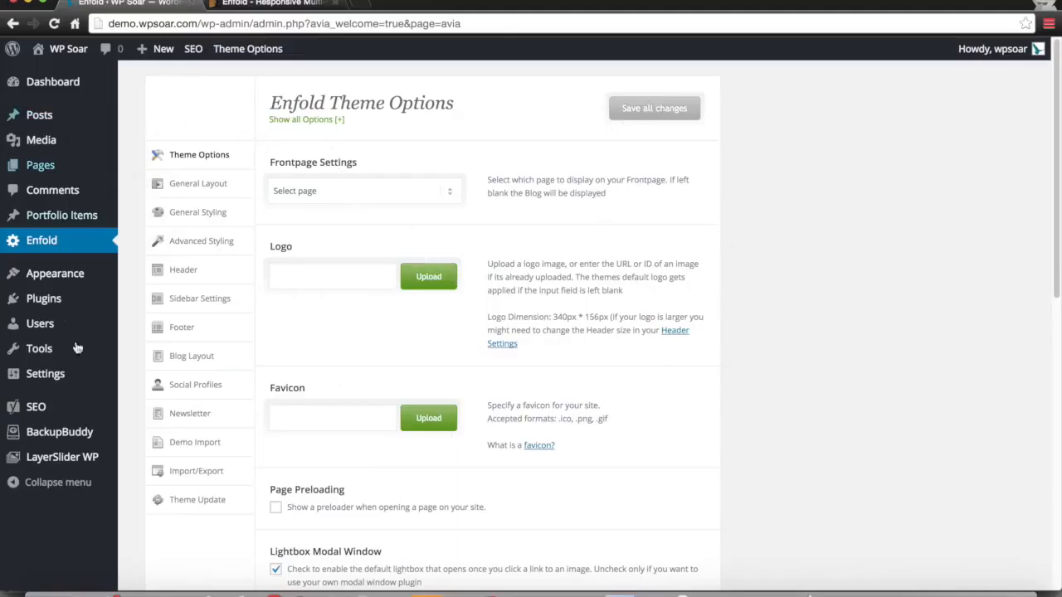
click(407, 197)
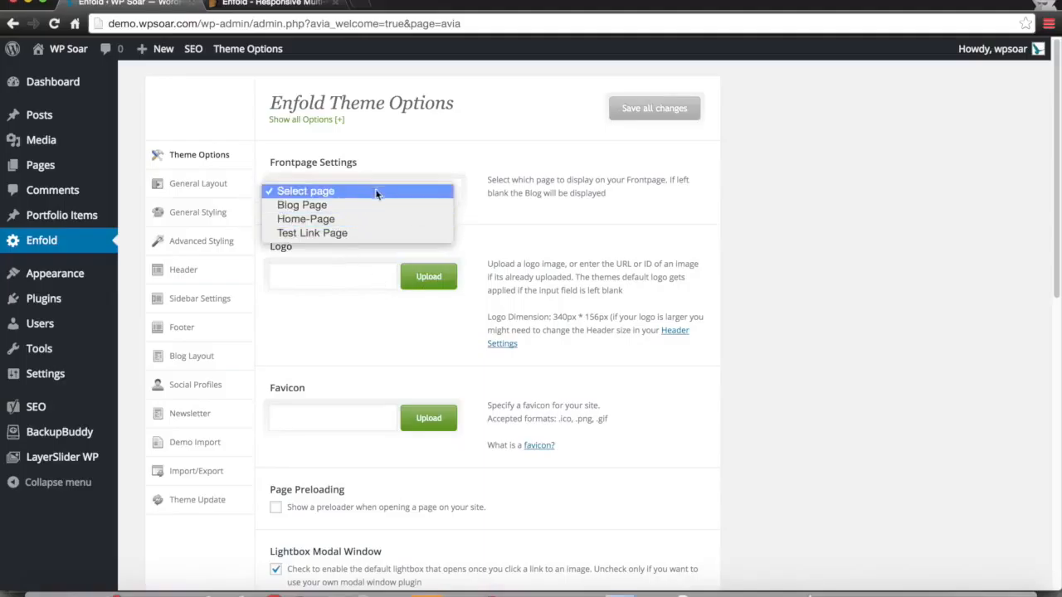
click(602, 238)
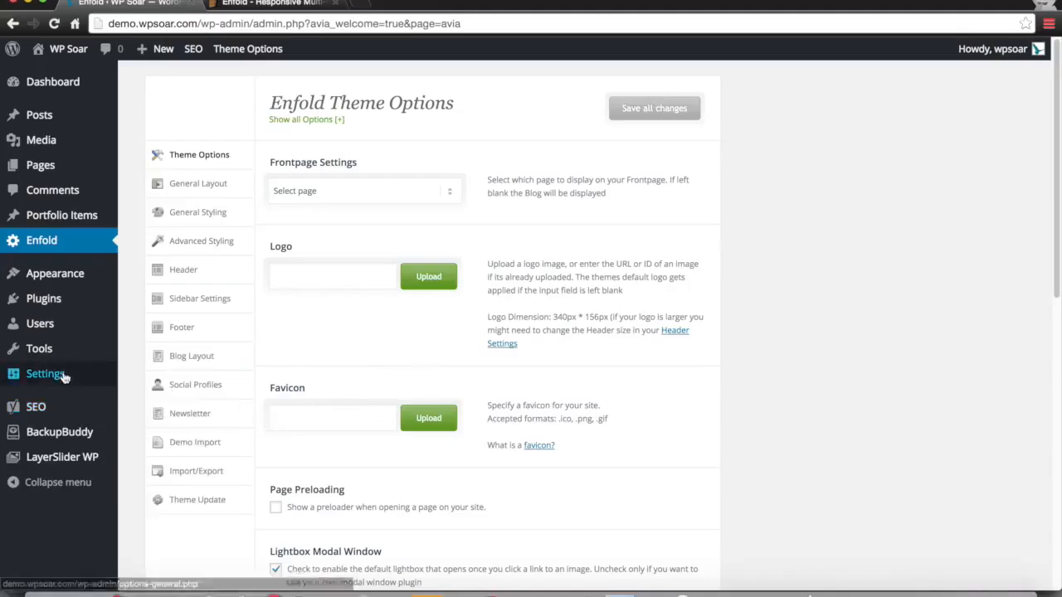
mouse_move(63, 375)
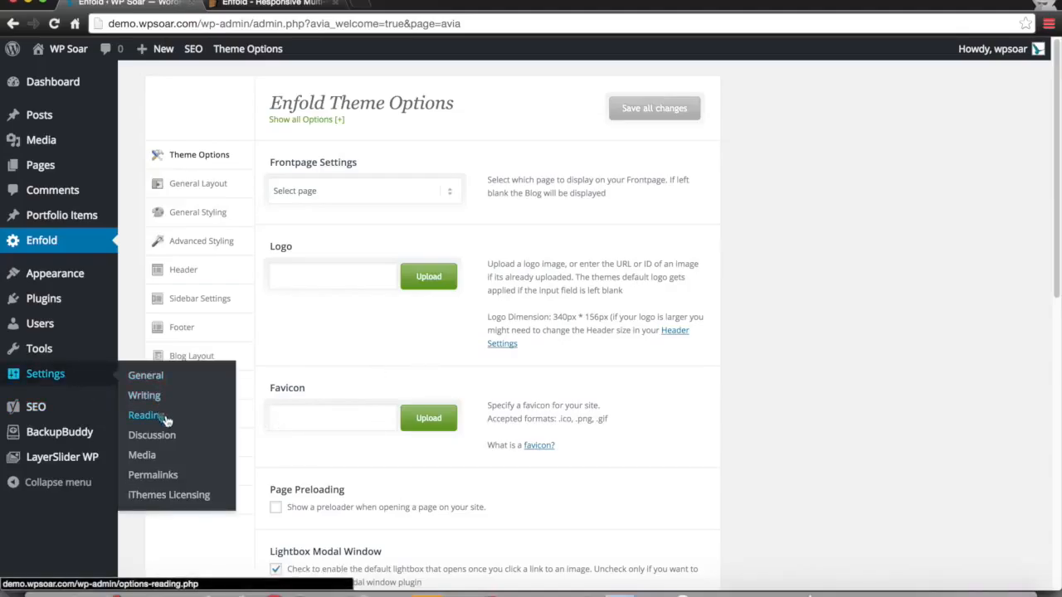
click(386, 197)
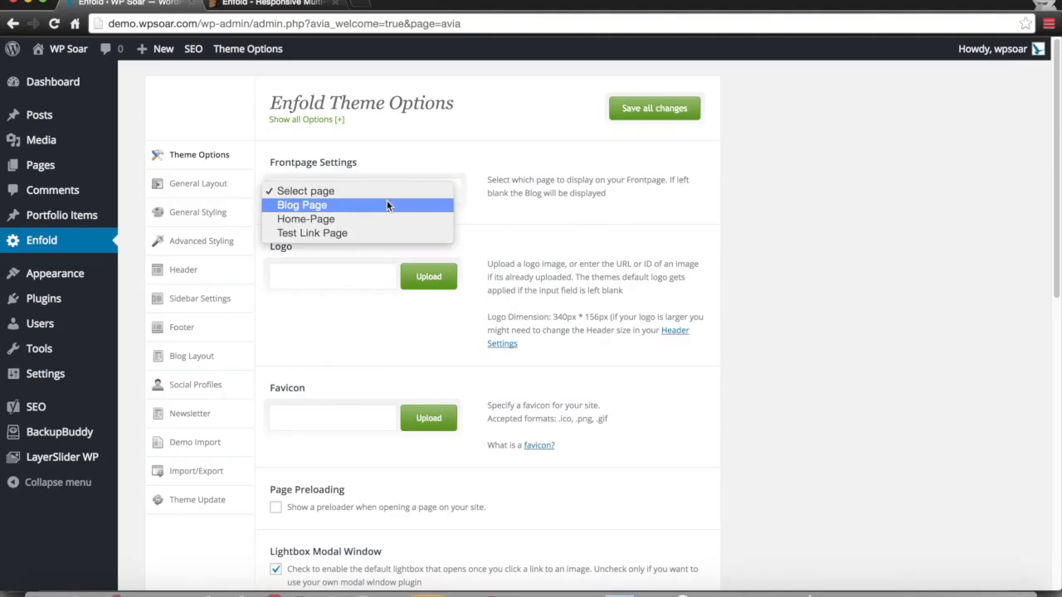
click(525, 256)
Review the Logo and Favicon upload settings in the Enfold Theme Options.
scroll(391, 265, down, 3)
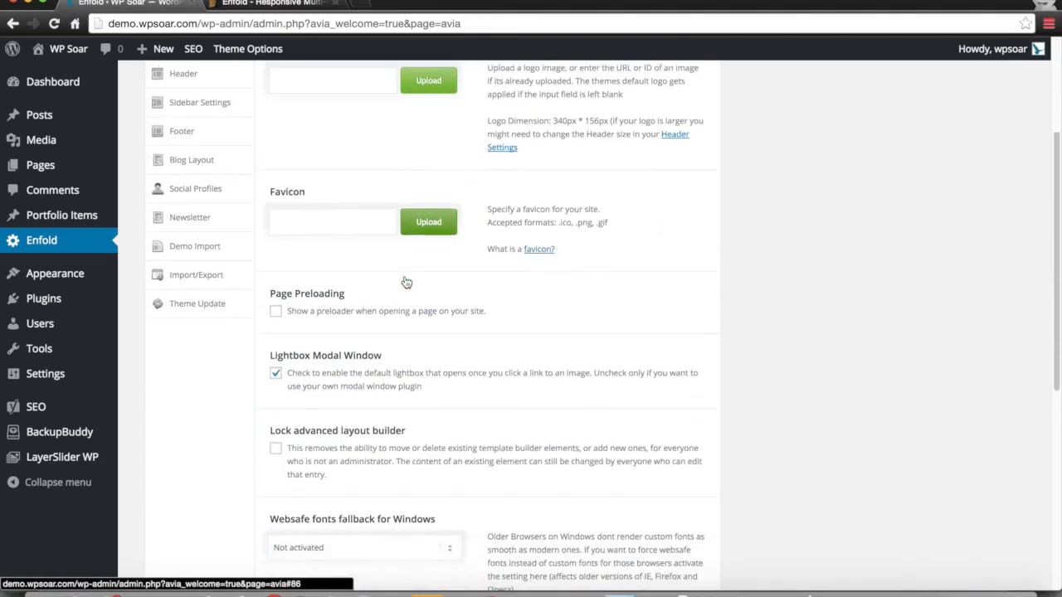
scroll(324, 149, up, 2)
click(346, 195)
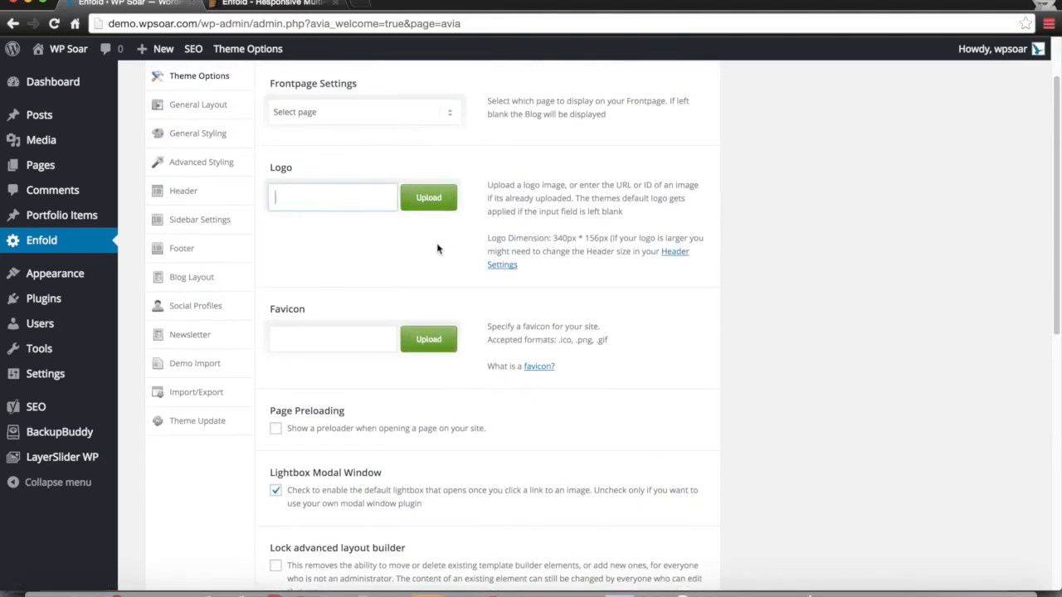
click(367, 347)
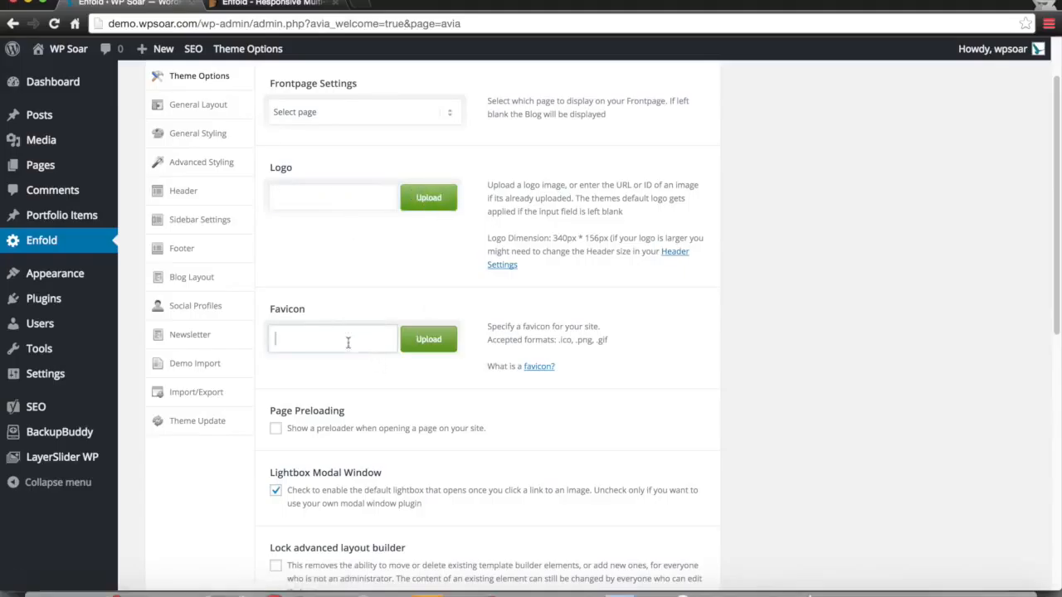
scroll(377, 370, down, 1)
scroll(377, 369, down, 1)
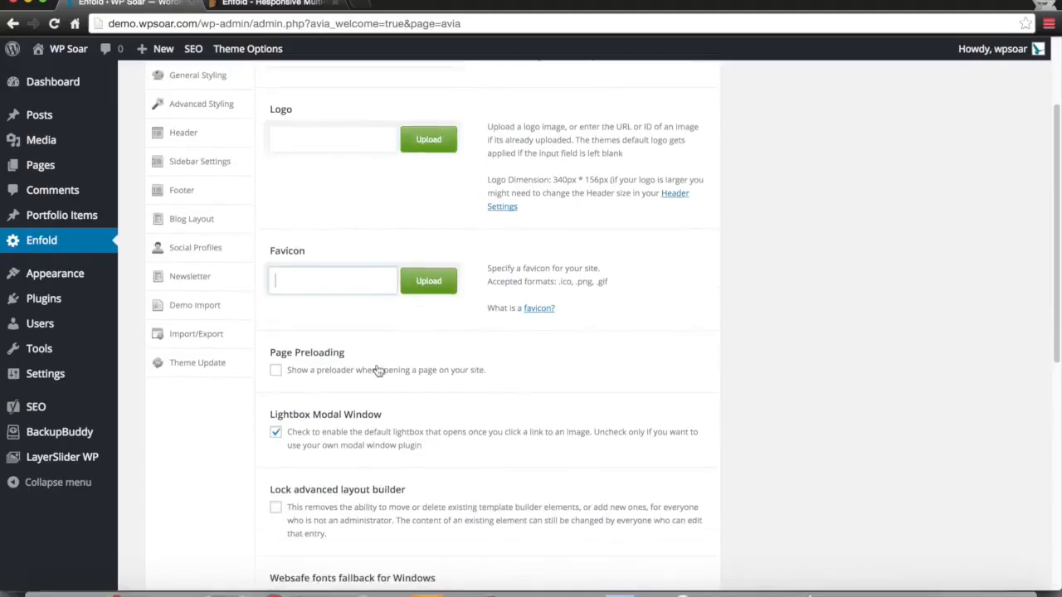
double_click(300, 258)
click(382, 256)
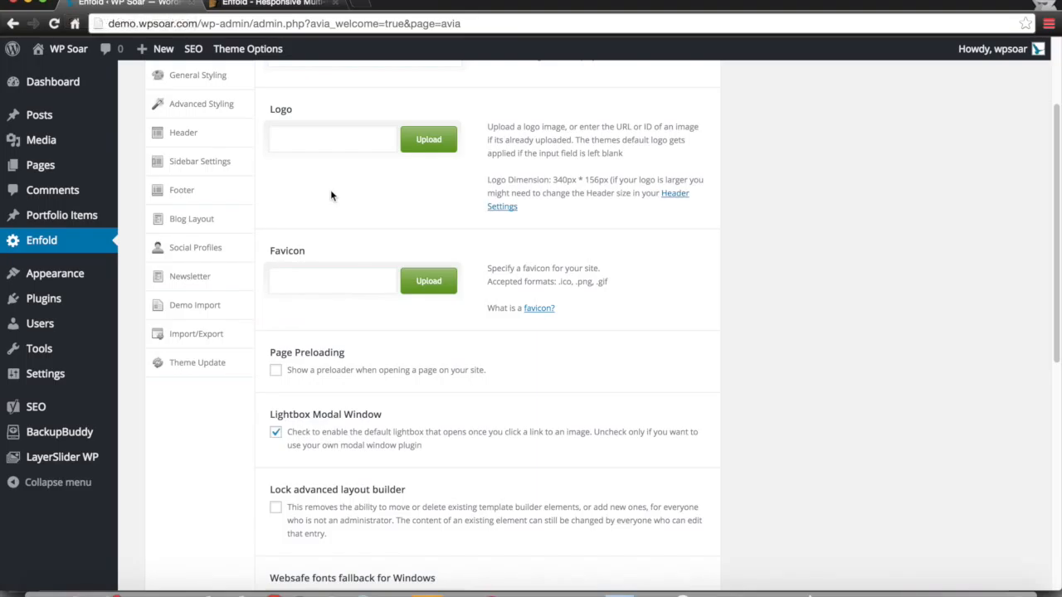
Review the page preloading, lightbox modal window and advanced layout builder lock settings.
scroll(331, 195, down, 1)
scroll(425, 406, down, 3)
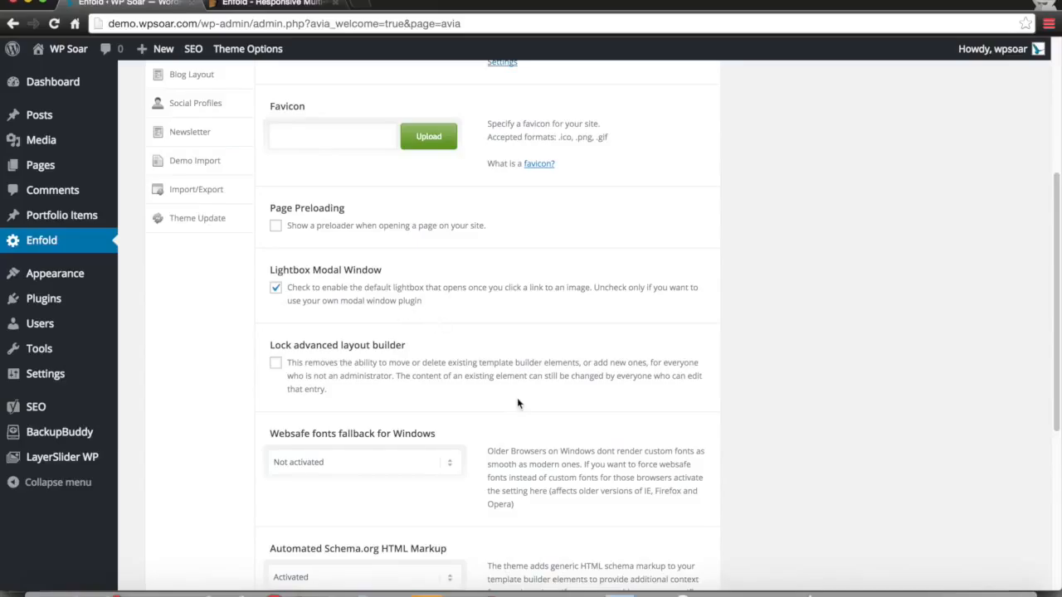
scroll(517, 403, down, 2)
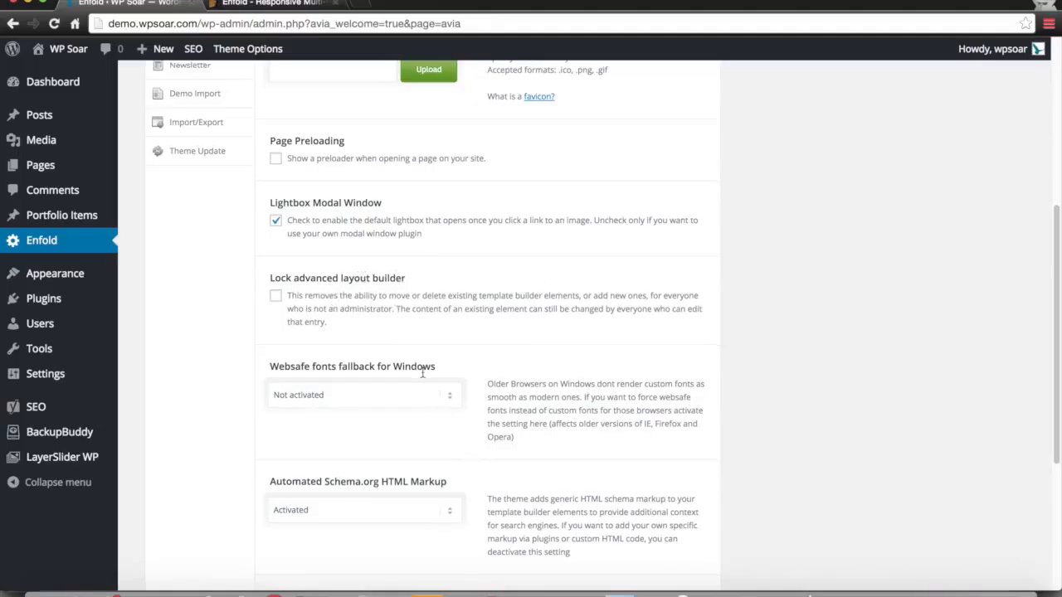
scroll(422, 372, down, 3)
scroll(406, 190, up, 2)
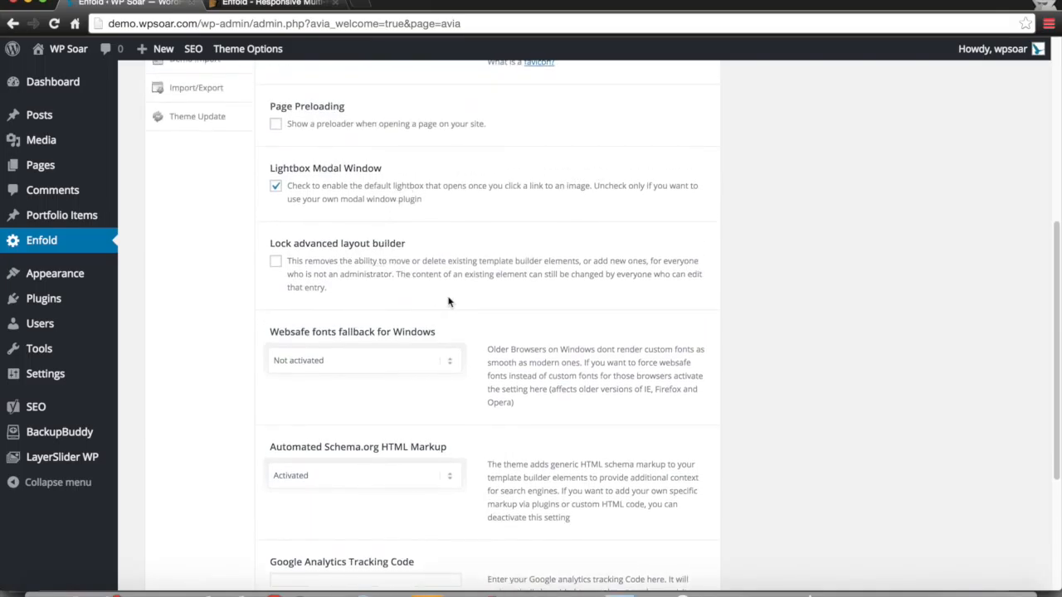
scroll(542, 416, down, 2)
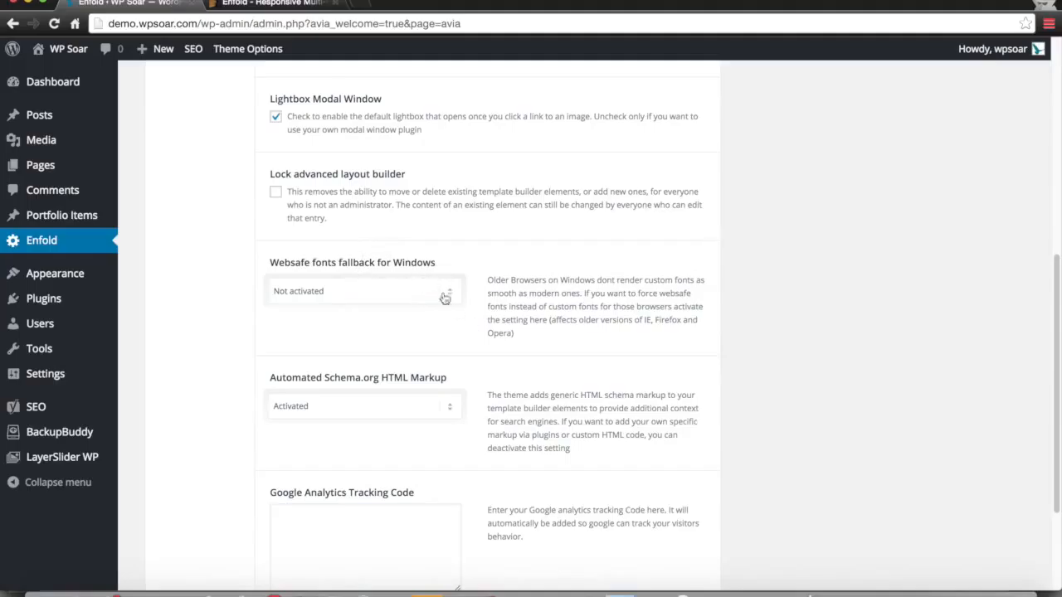
scroll(569, 303, down, 2)
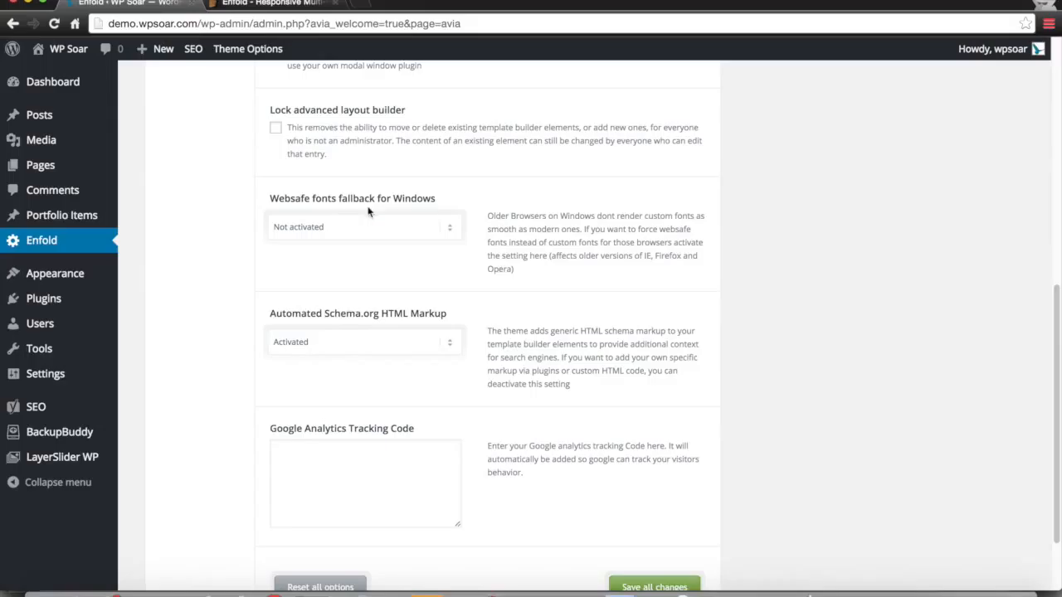
Check the choices for the Windows websafe fonts fallback, and review the Schema.org markup and Google Analytics tracking code settings.
click(412, 235)
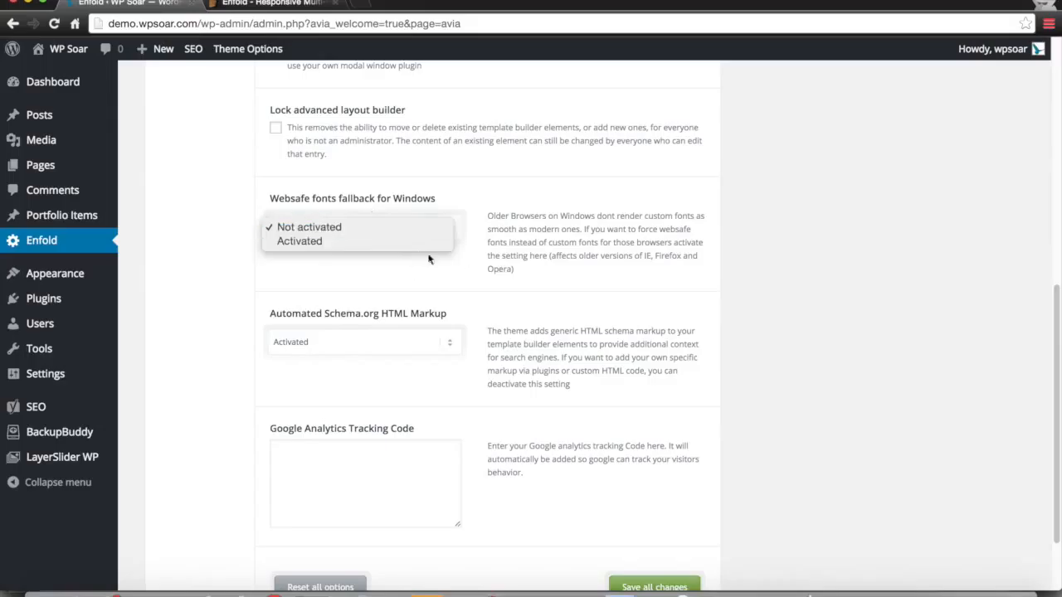
click(415, 289)
scroll(414, 290, down, 2)
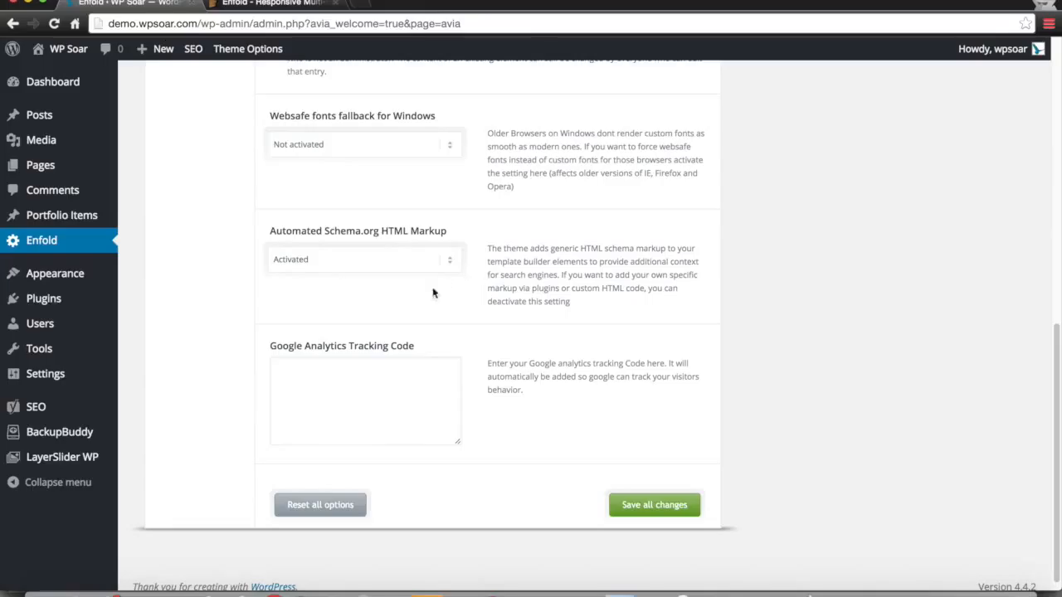
scroll(415, 333, down, 1)
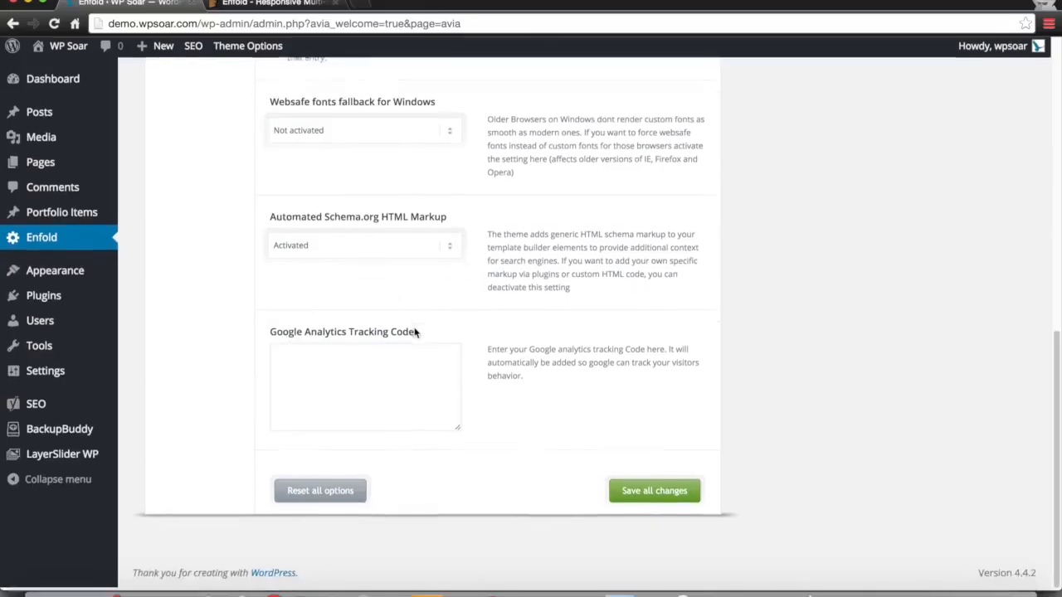
Examine the Google Analytics Tracking Code field in the Enfold Theme Options.
click(375, 363)
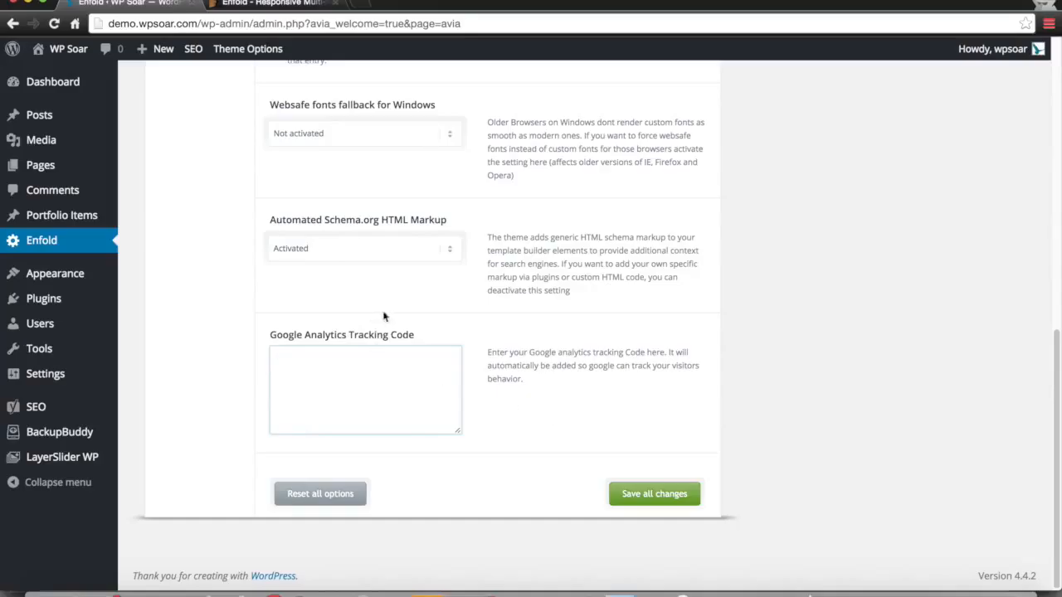
double_click(365, 335)
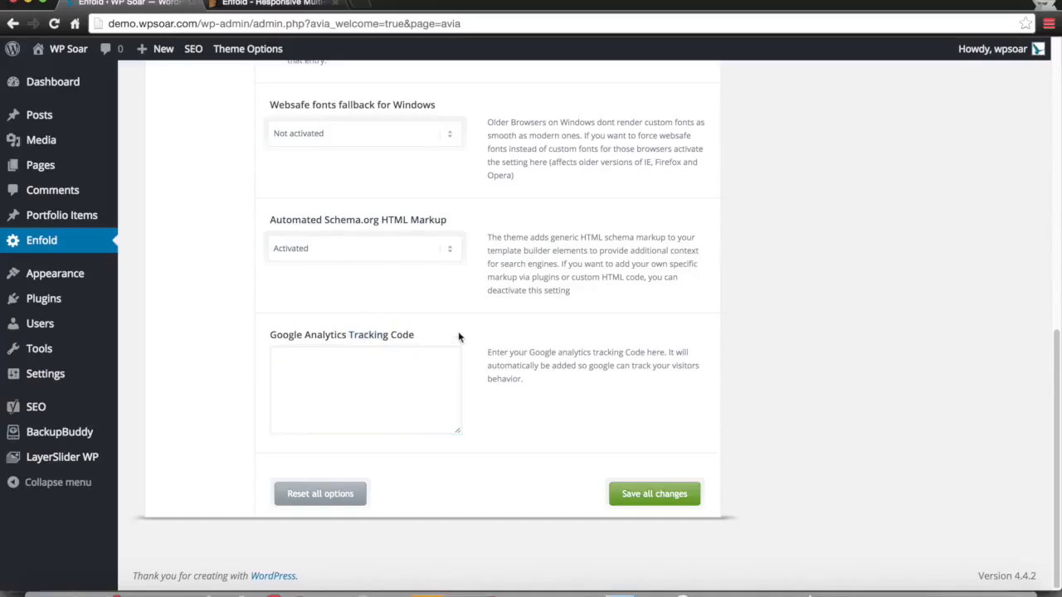
Open the General Layout options and review the rough frontend preview and the layout settings below it.
scroll(396, 195, up, 8)
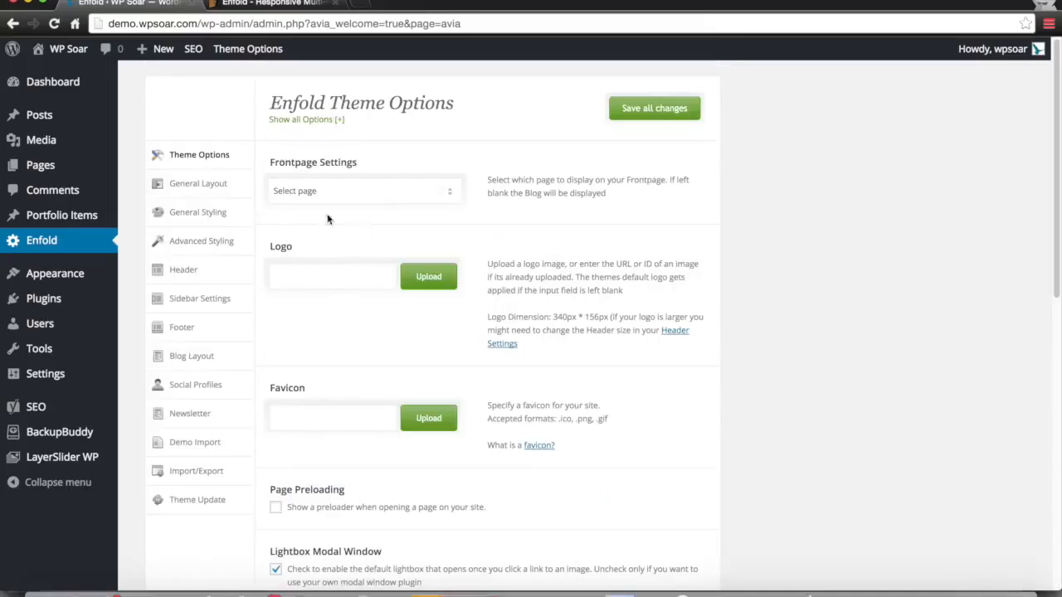
click(179, 184)
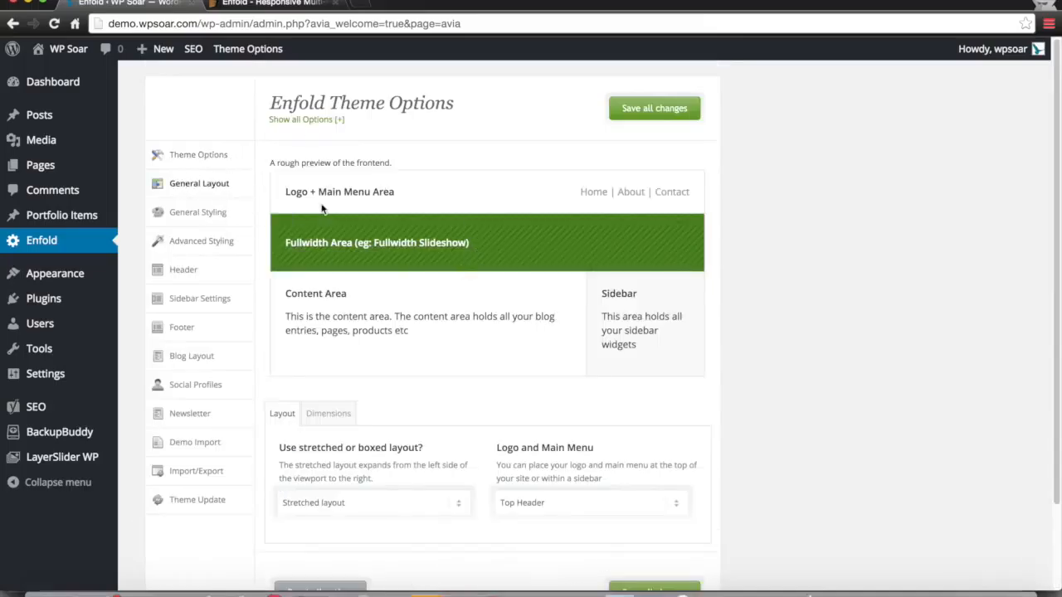
scroll(448, 199, down, 1)
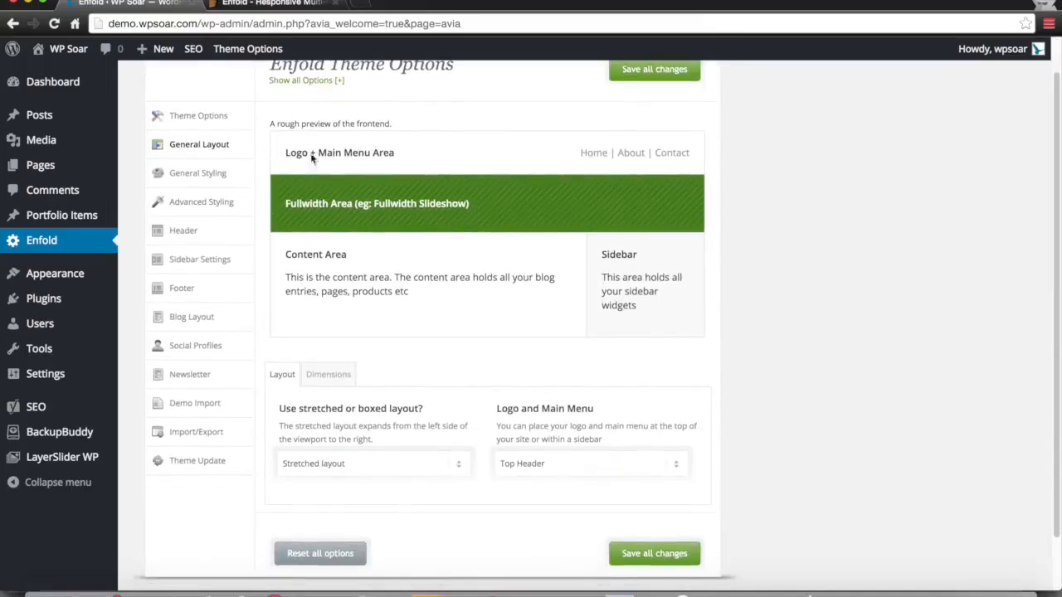
scroll(489, 239, down, 2)
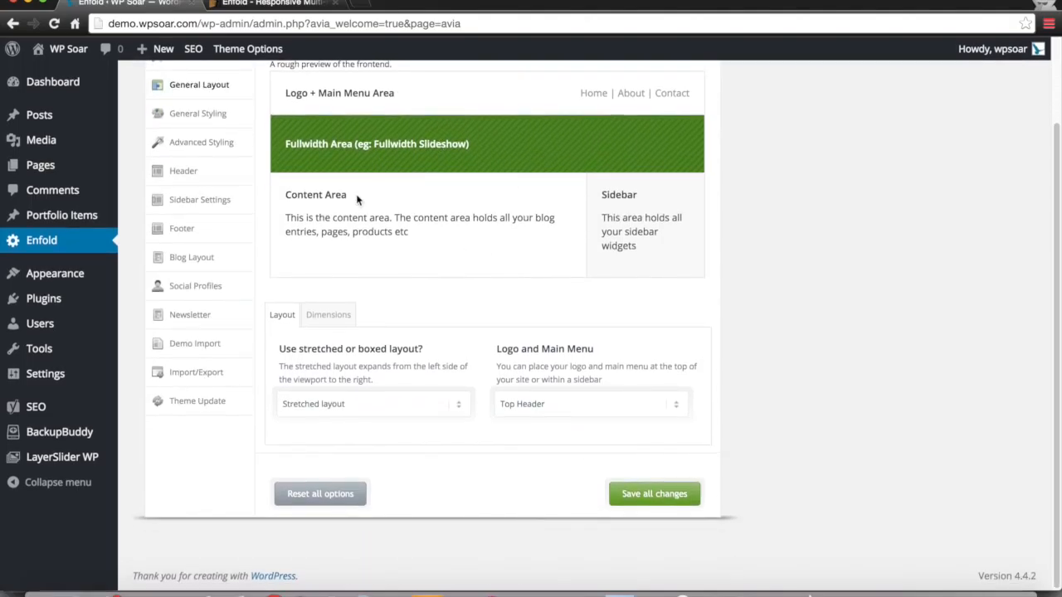
scroll(369, 187, up, 1)
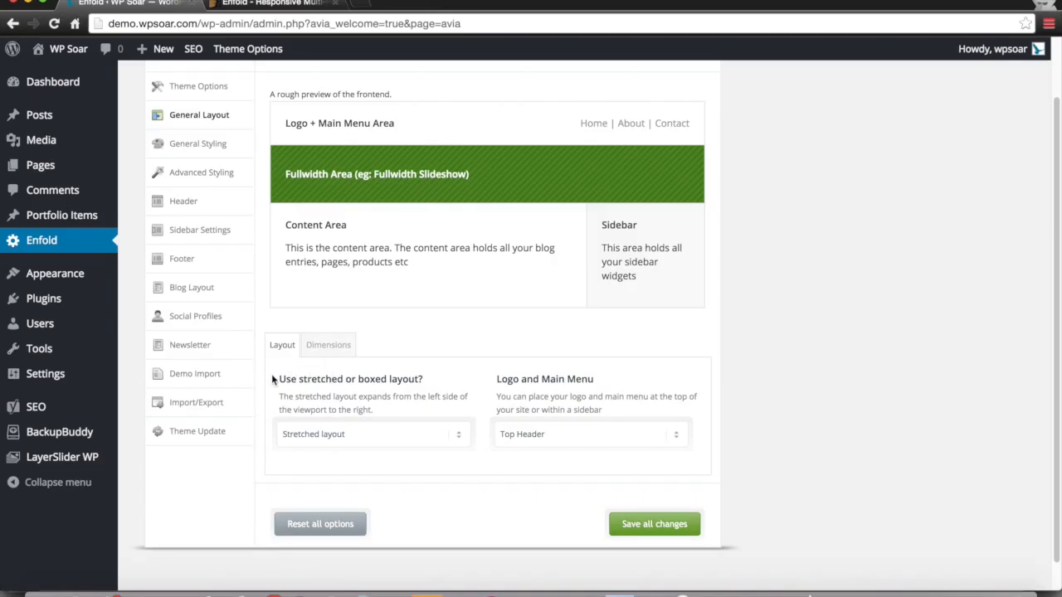
Try the Fixed Frame layout for the site and check the available Frame Width choices.
click(311, 433)
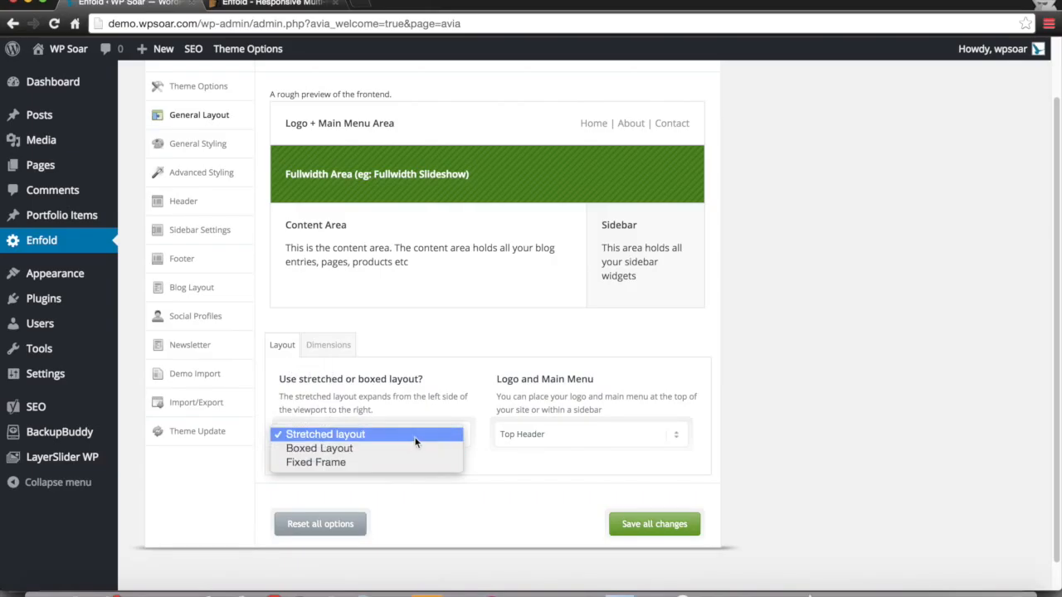
click(426, 462)
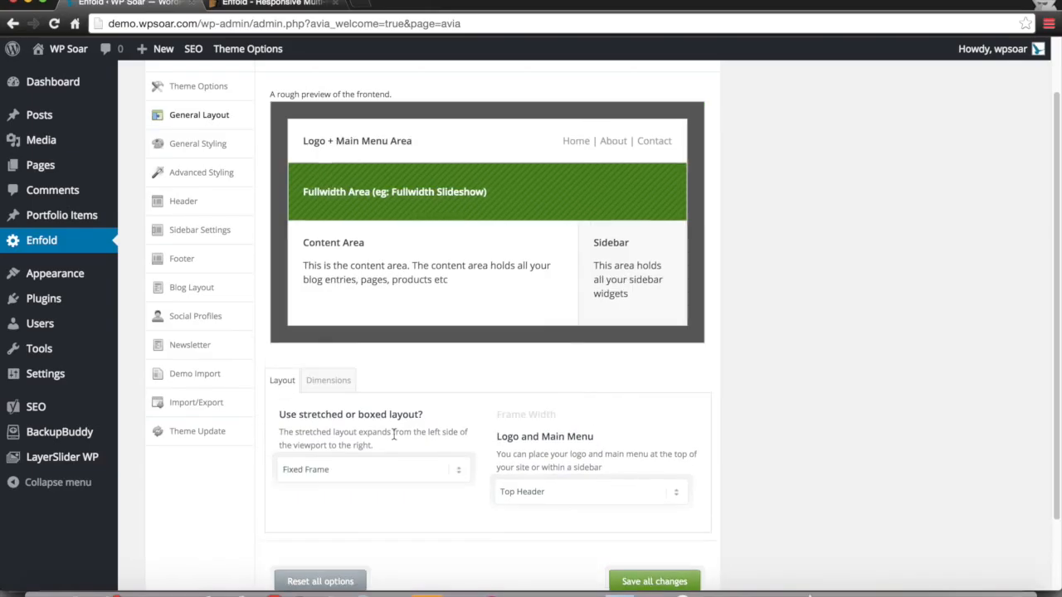
scroll(468, 478, down, 3)
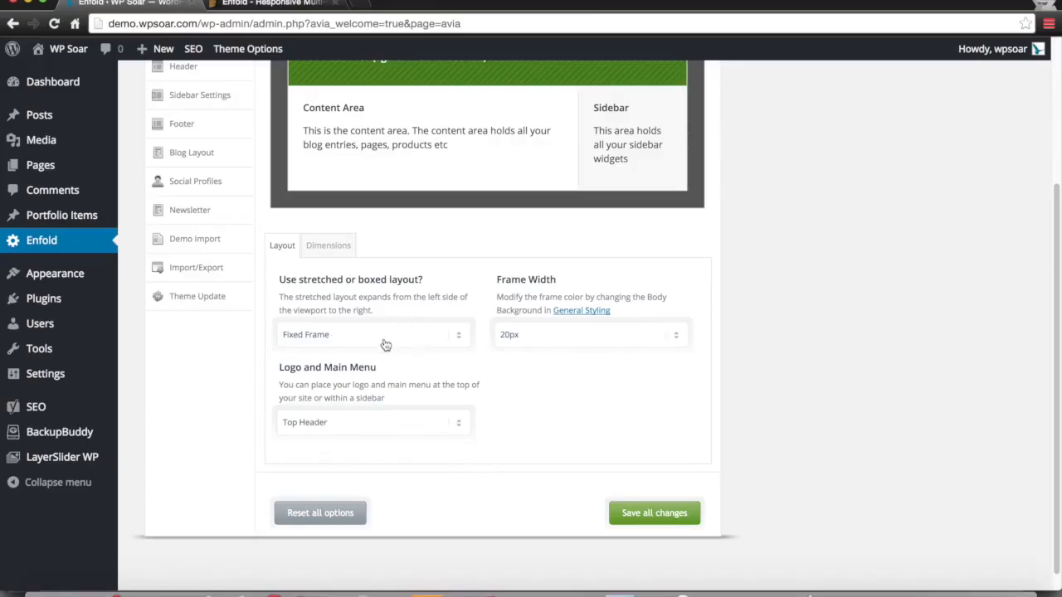
click(565, 342)
click(810, 337)
click(561, 340)
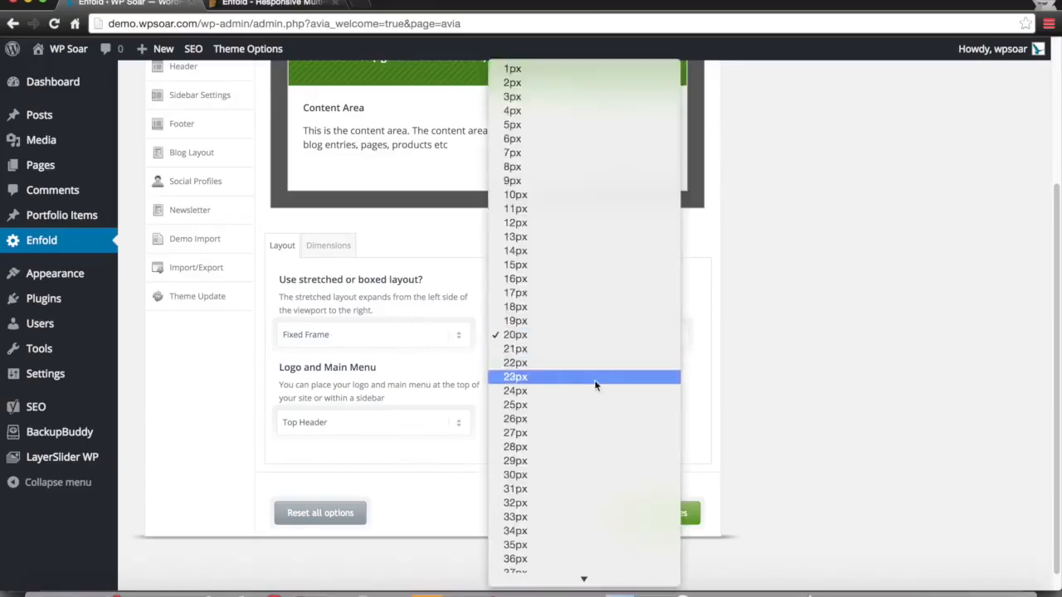
scroll(594, 377, down, 5)
click(733, 397)
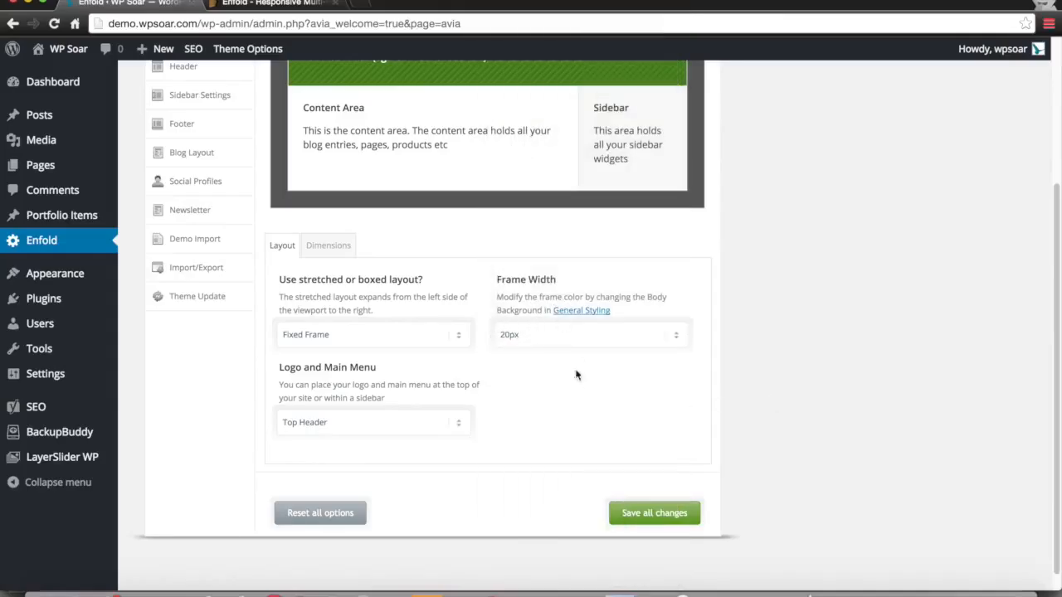
Check the placement choices for the Logo and Main Menu.
click(318, 425)
click(395, 424)
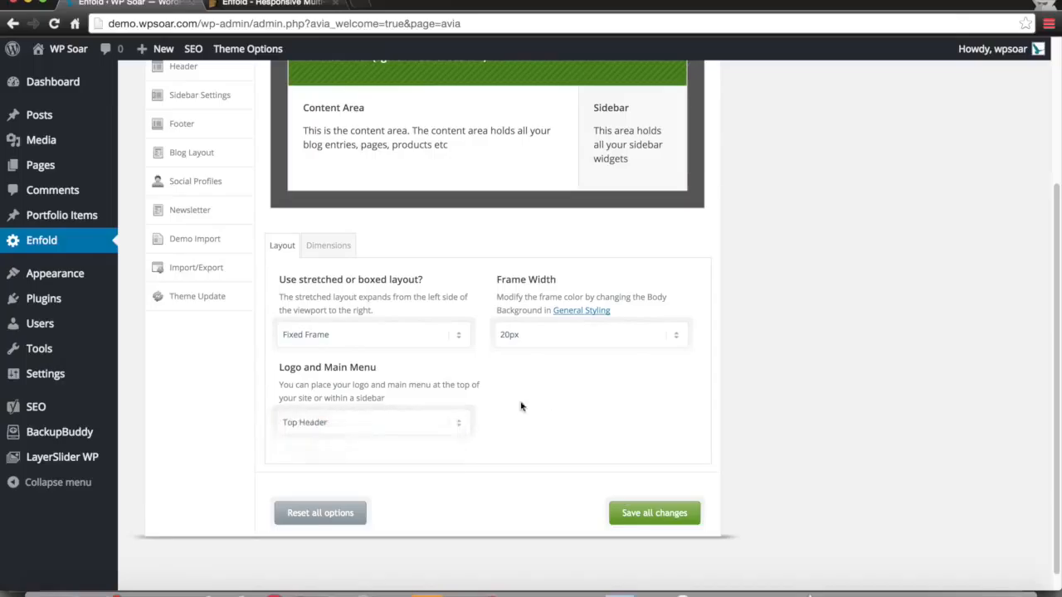
click(383, 422)
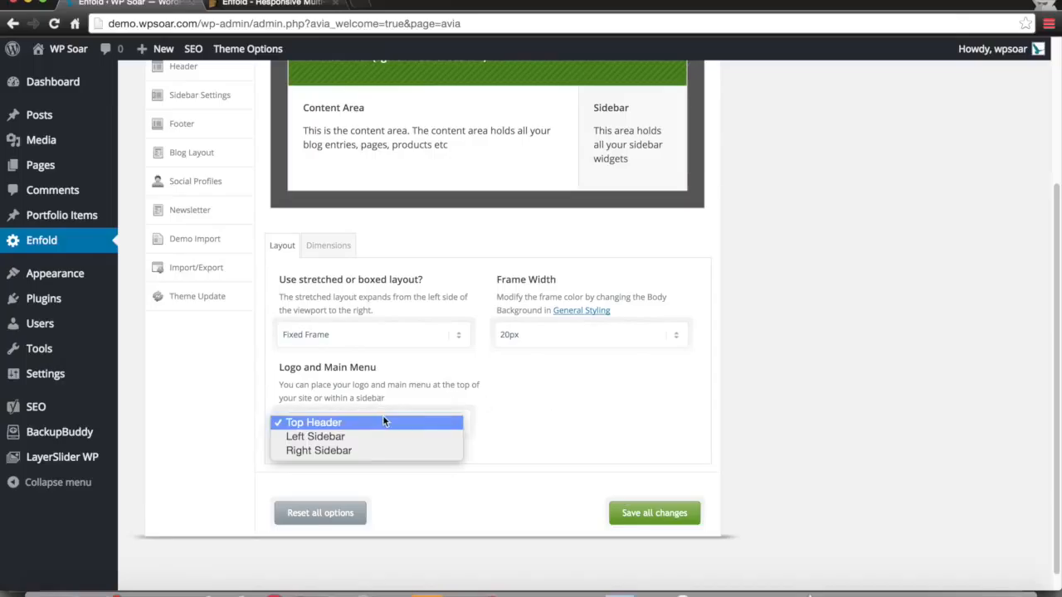
click(517, 405)
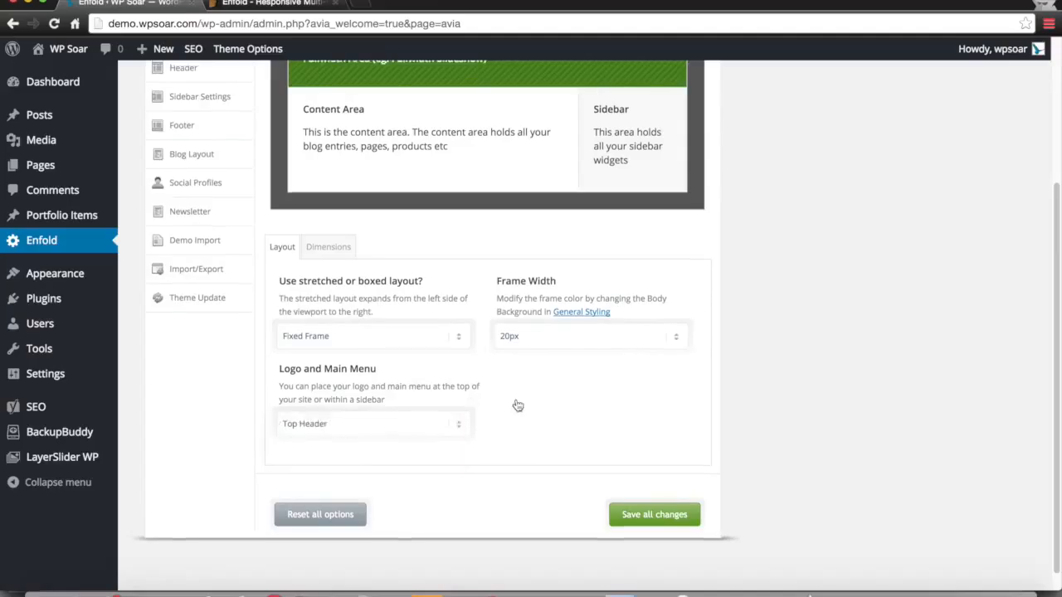
Set the site layout back to Stretched layout and recheck the available layout choices.
click(421, 347)
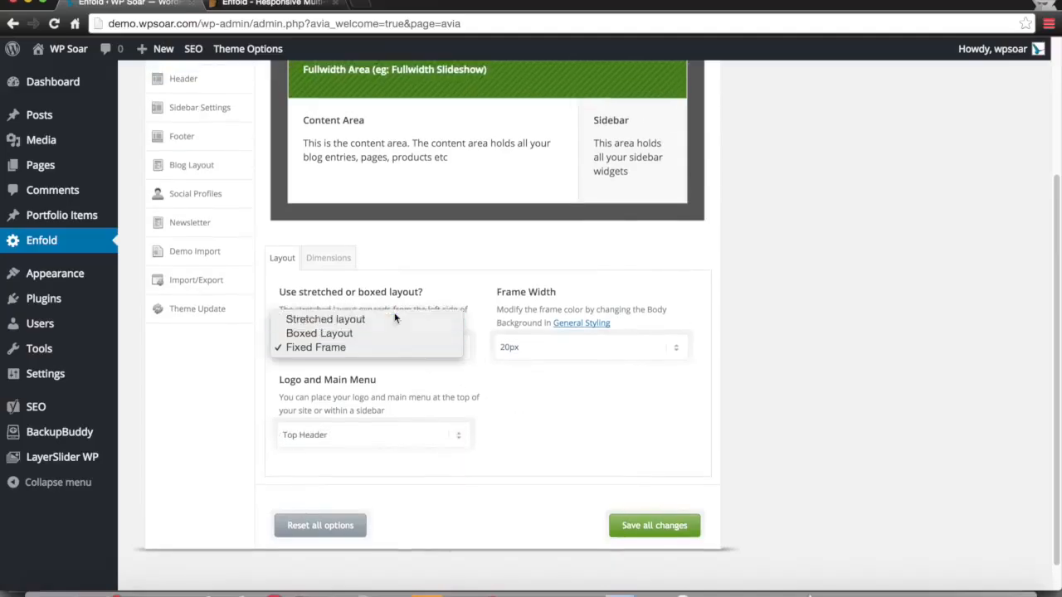
click(395, 318)
click(403, 406)
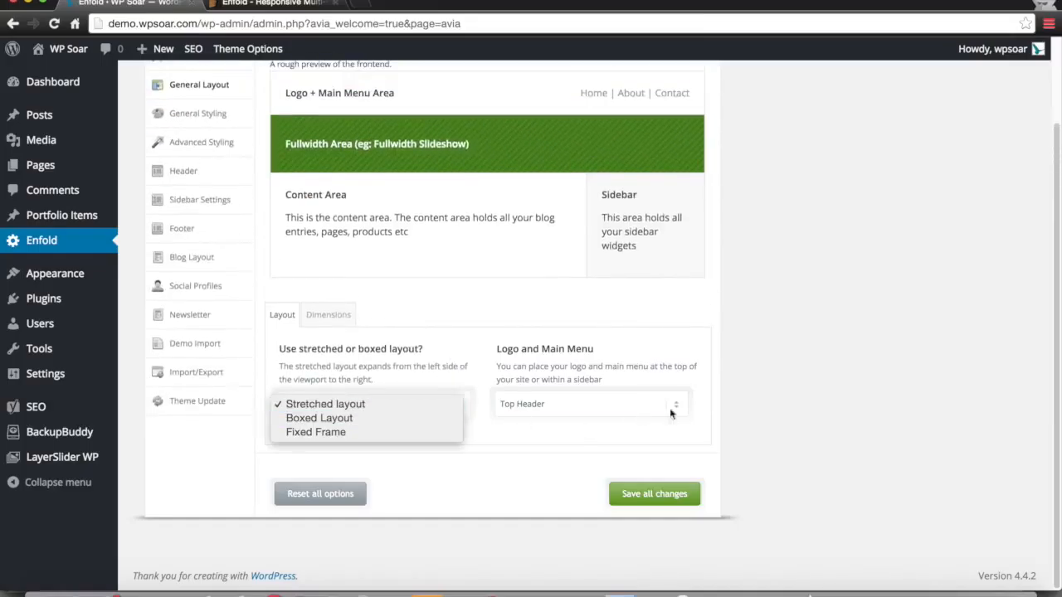
click(717, 412)
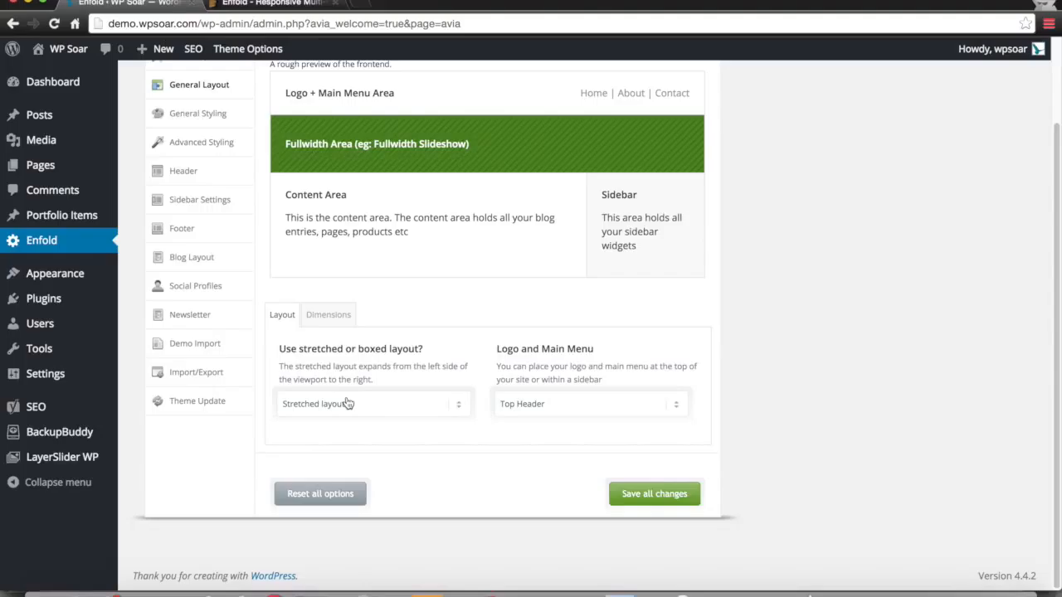
Open the layout's Dimensions settings and review the Responsive Site and Maximum Container width options.
click(331, 328)
scroll(386, 373, down, 3)
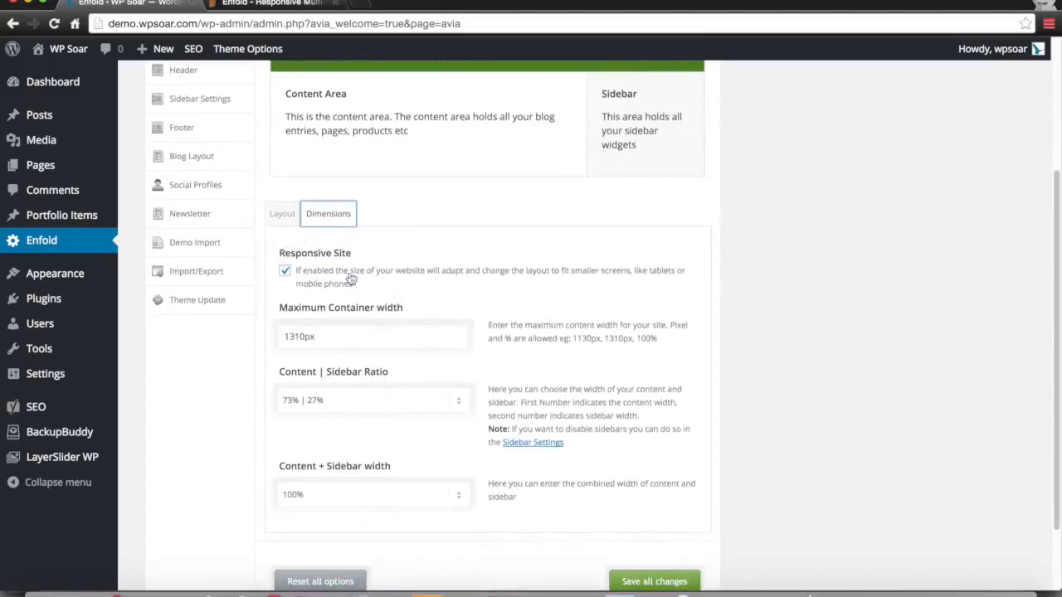
click(377, 338)
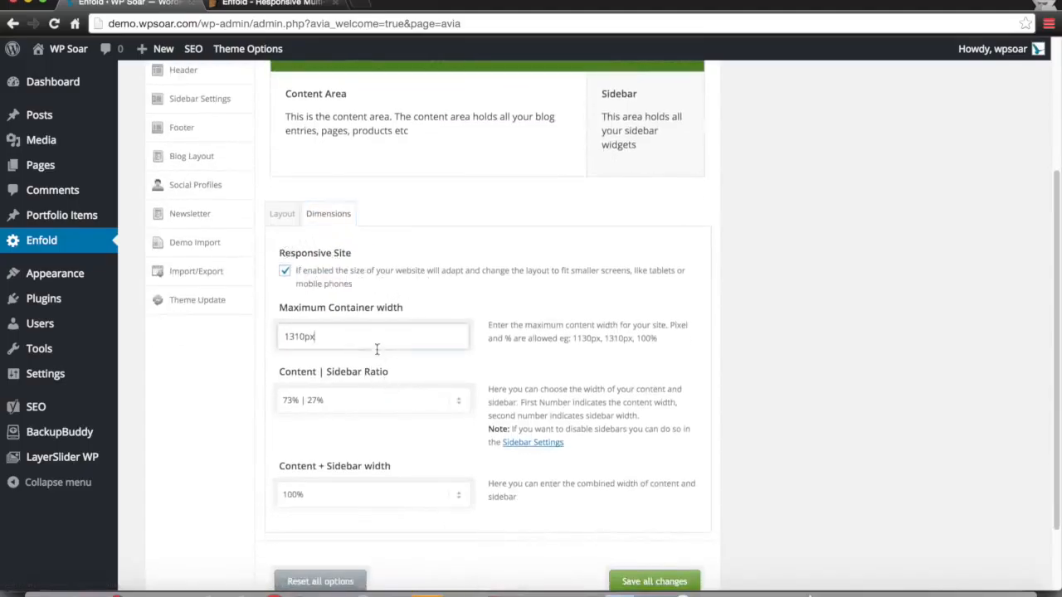
scroll(367, 244, down, 3)
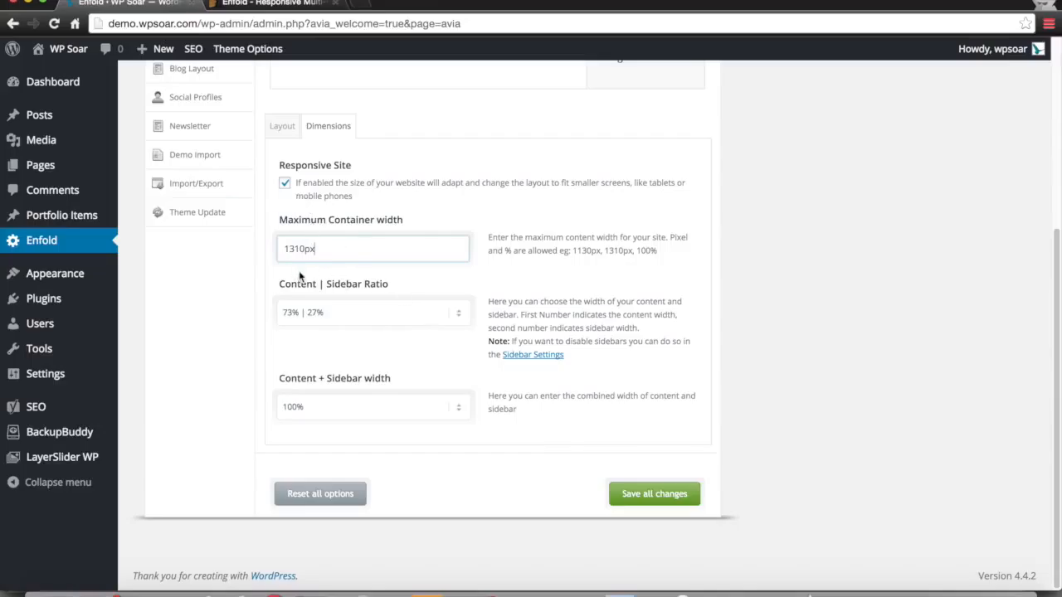
Check the choices for the Content | Sidebar Ratio and the combined Content + Sidebar width.
click(362, 314)
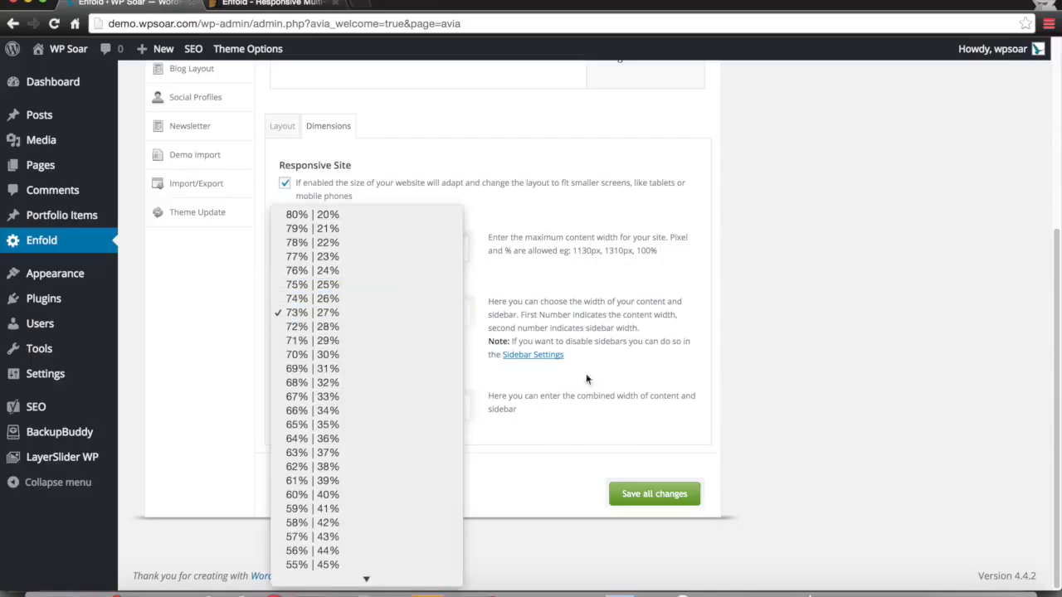
scroll(383, 453, down, 2)
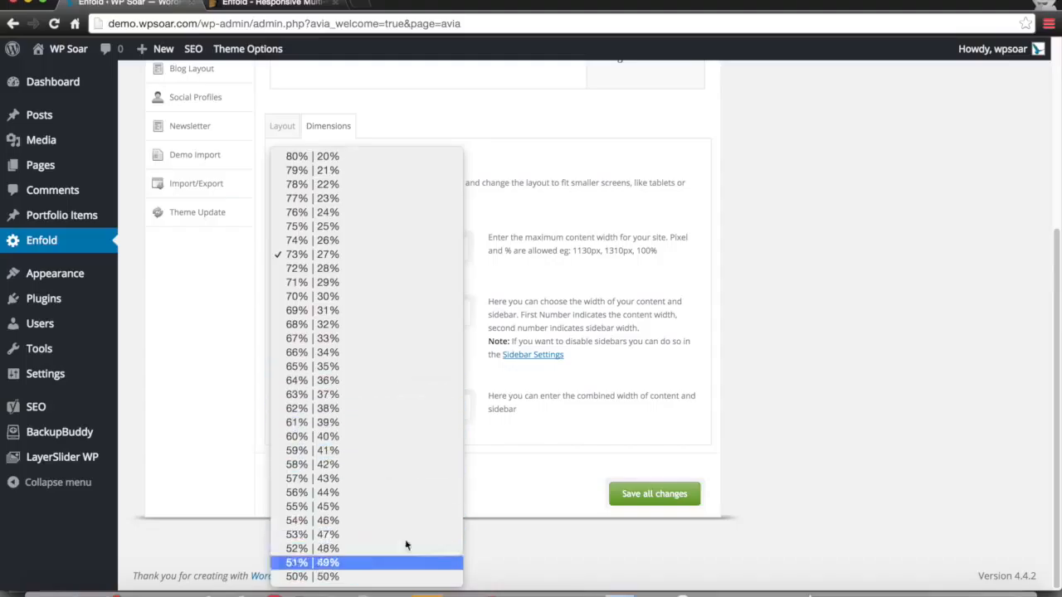
click(588, 443)
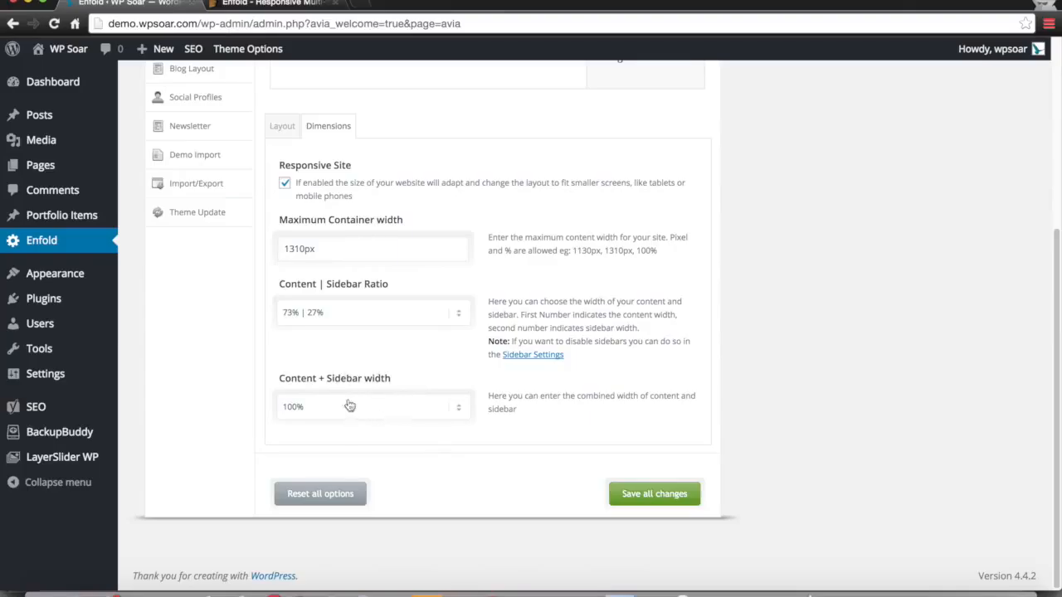
click(409, 414)
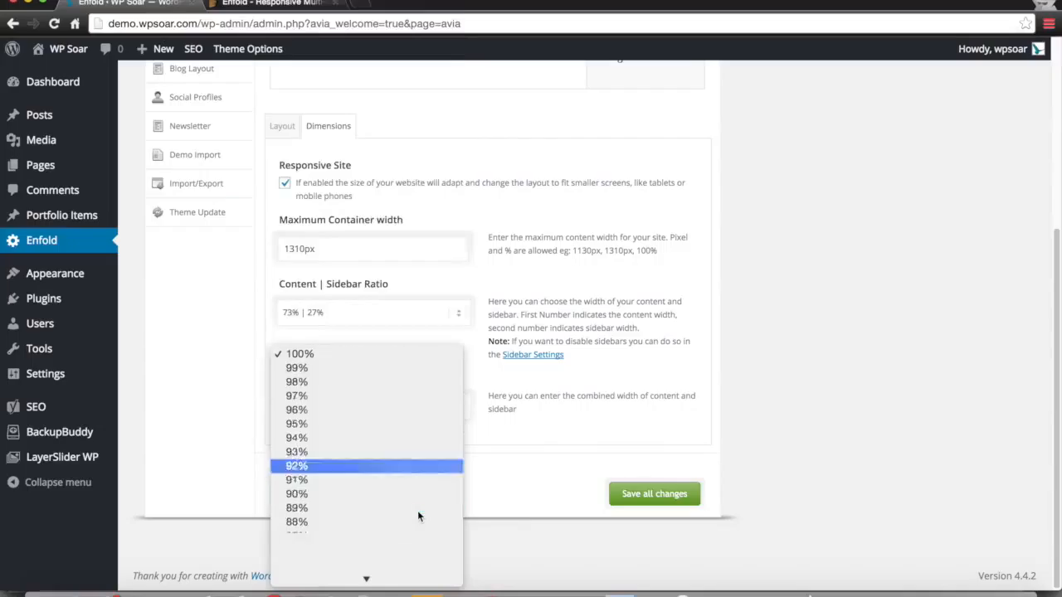
scroll(417, 510, down, 5)
click(543, 455)
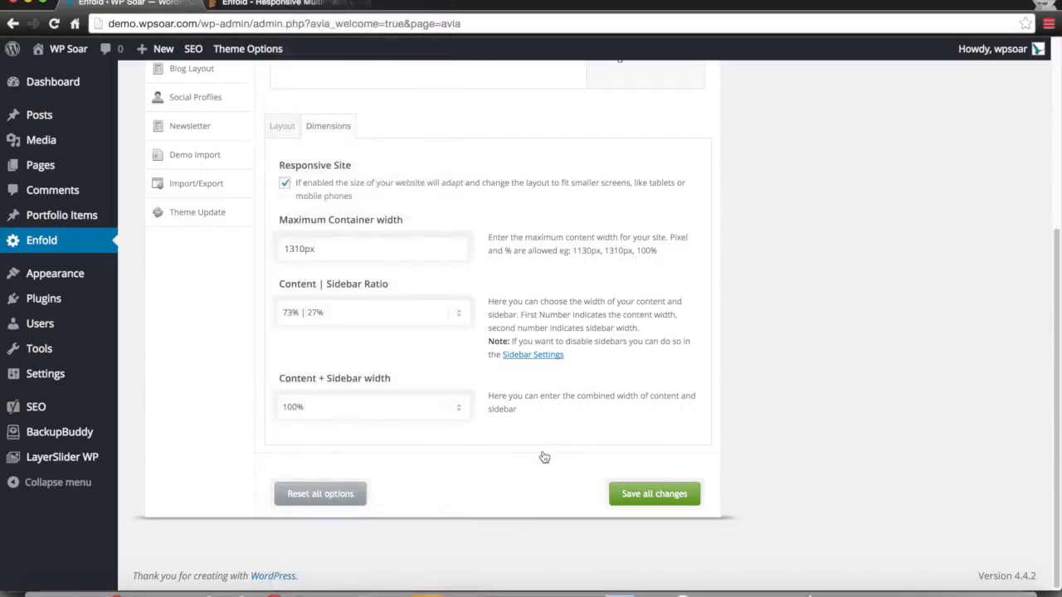
scroll(444, 335, up, 5)
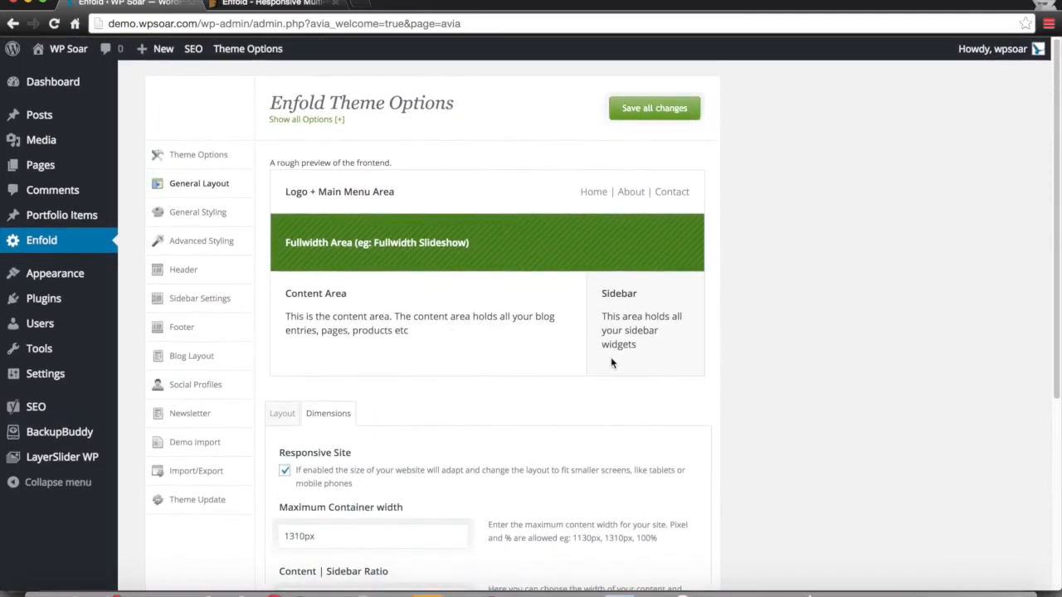
scroll(610, 357, down, 2)
scroll(775, 363, down, 3)
scroll(775, 362, up, 5)
scroll(775, 362, down, 4)
scroll(774, 362, up, 3)
scroll(775, 362, down, 1)
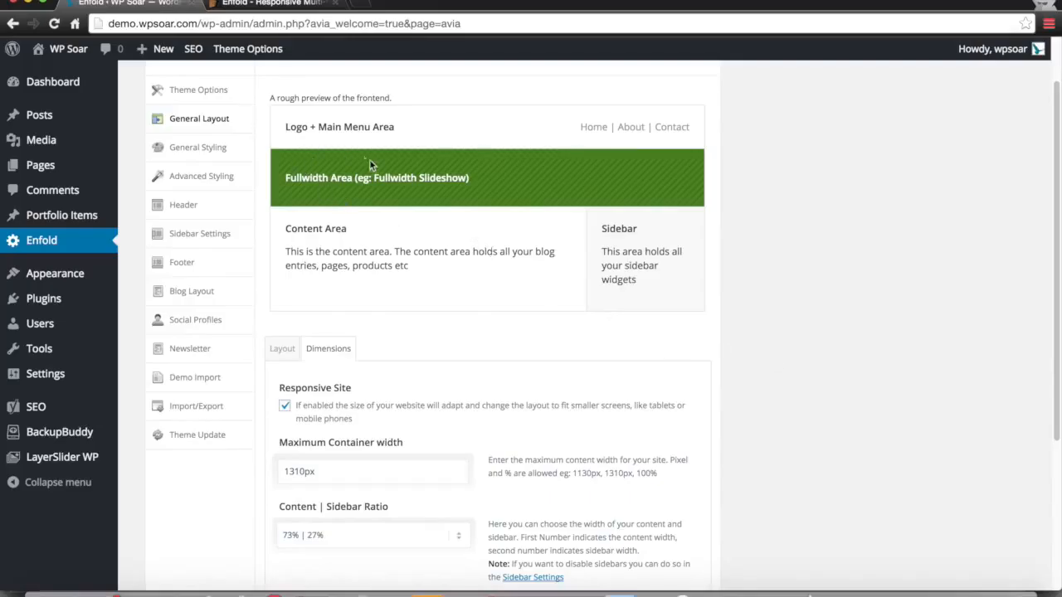
Open the General Styling options and preview the Splash Orange, Splash Green, Dark Blue, Brown, Splash Red, Splash Blue, Black and Vine color schemes.
click(217, 153)
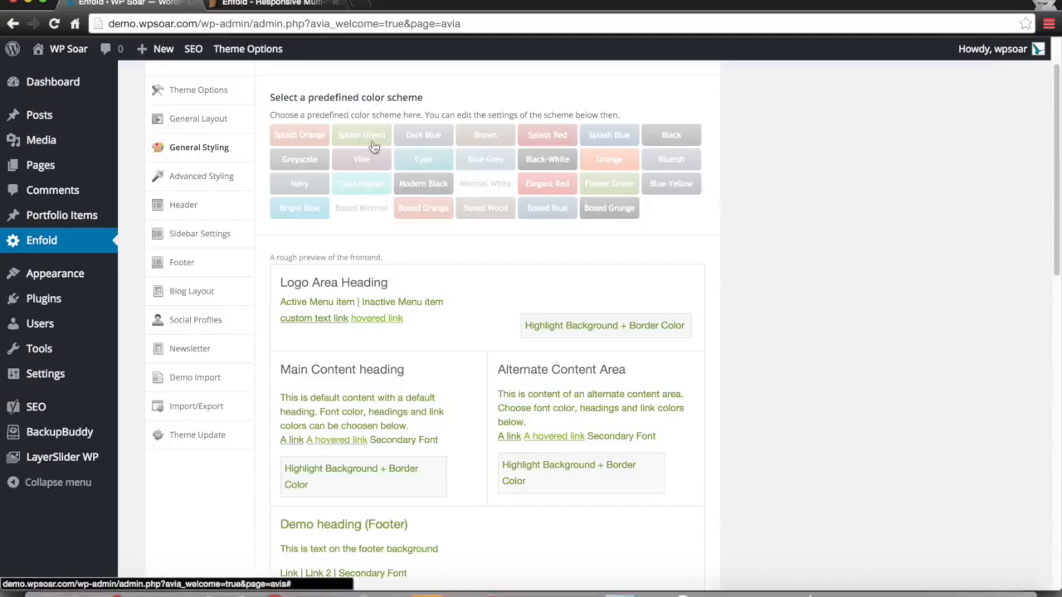
click(297, 137)
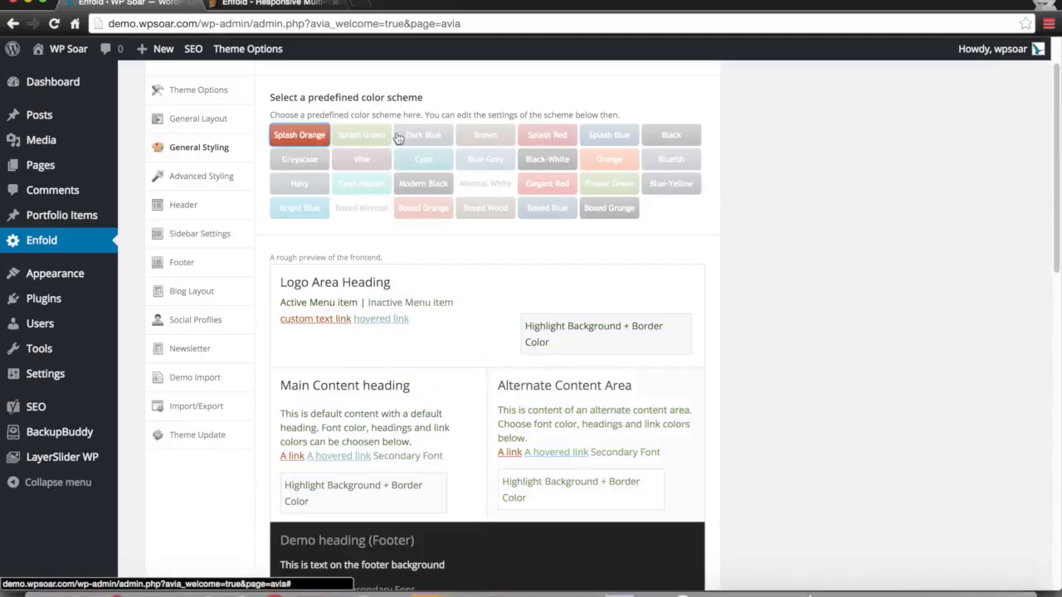
click(400, 138)
click(350, 135)
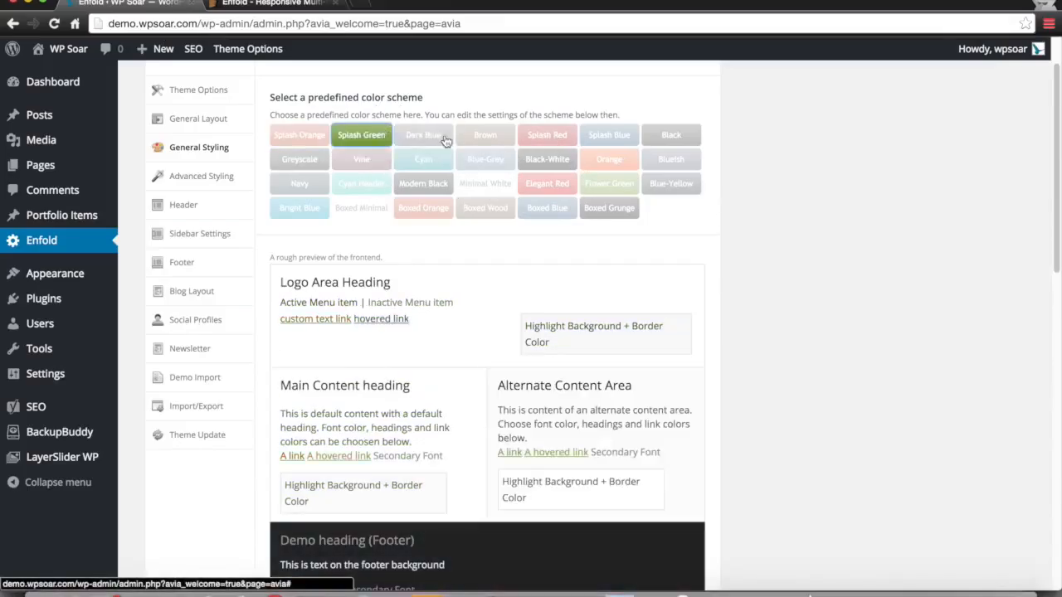
click(446, 141)
click(488, 137)
click(545, 138)
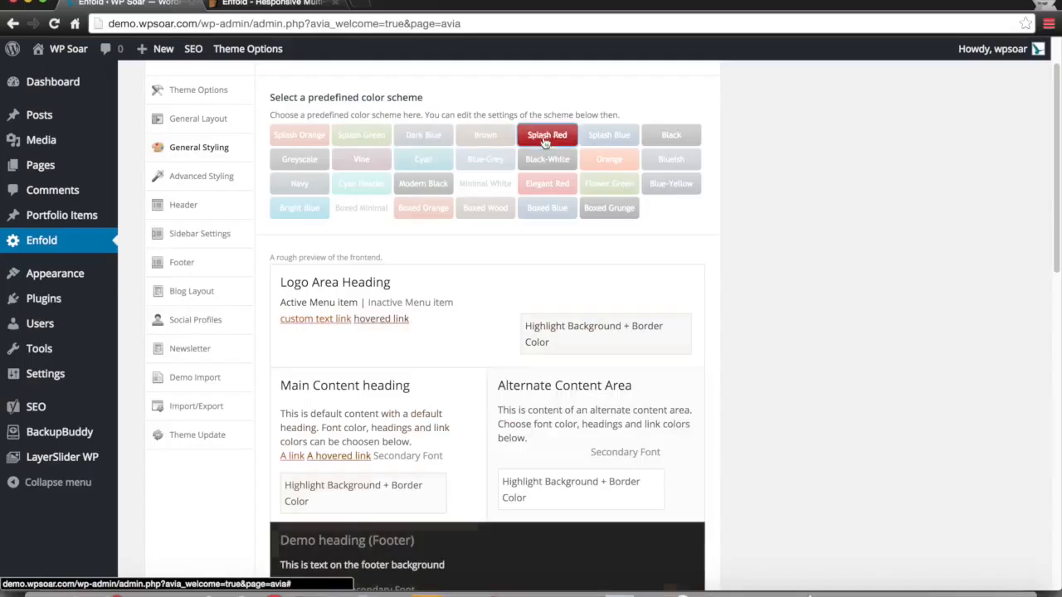
click(610, 137)
click(670, 136)
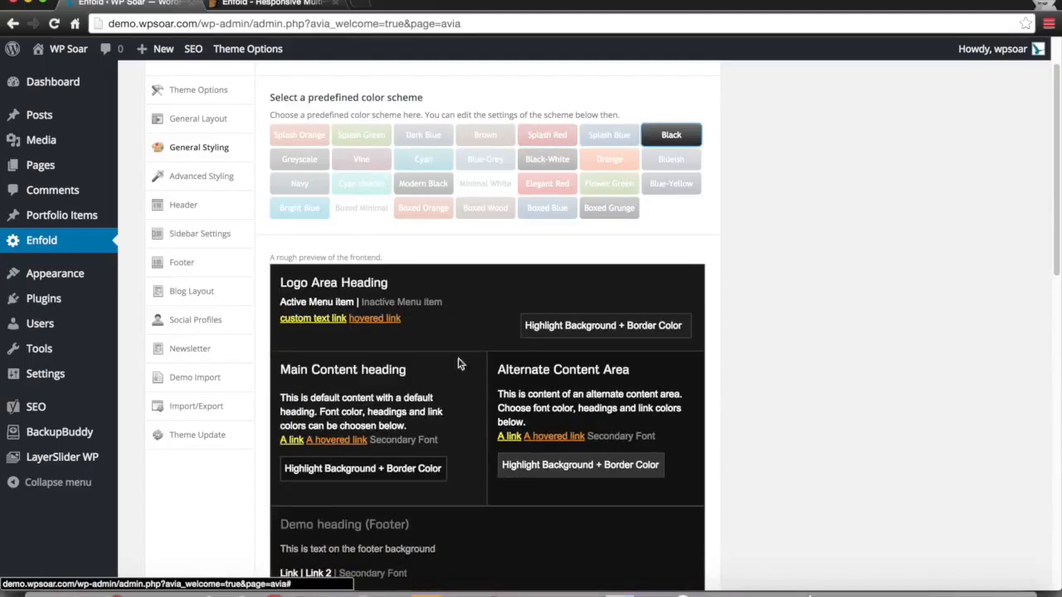
click(342, 164)
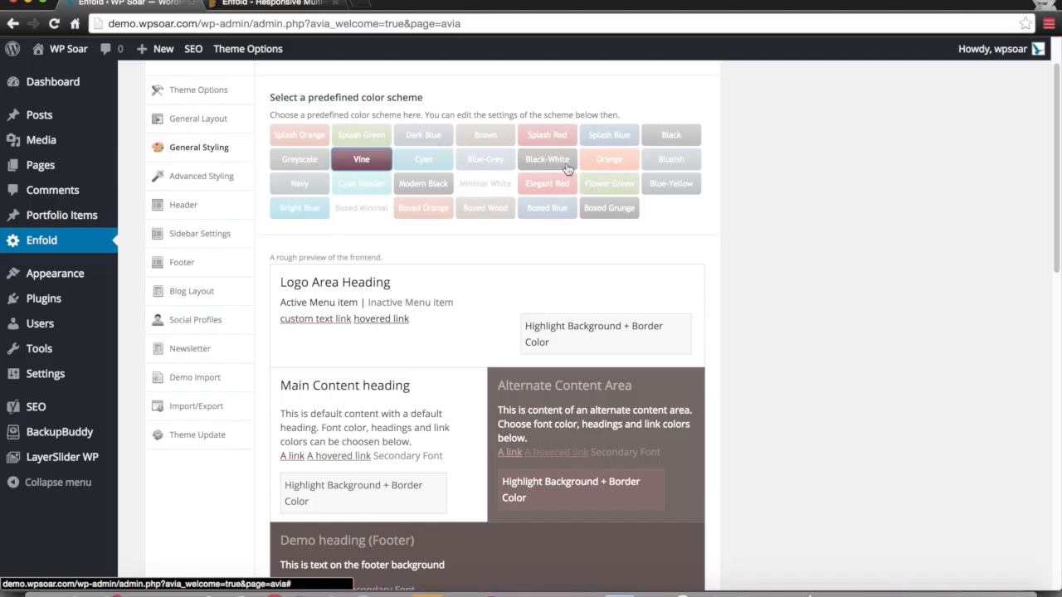
Apply the Splash Blue predefined color scheme and review its rough frontend preview.
click(609, 141)
scroll(688, 267, down, 2)
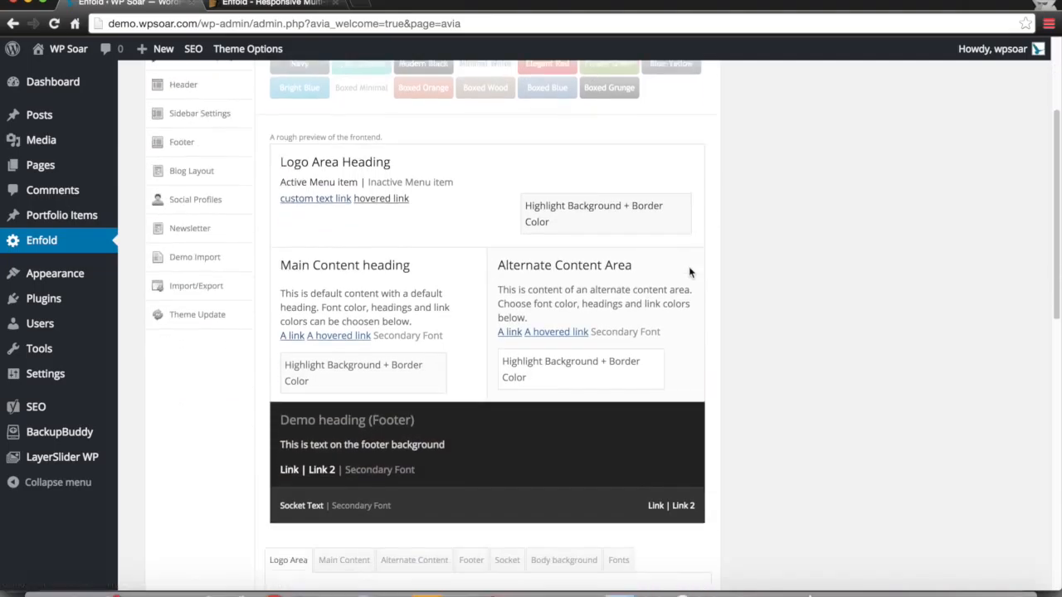
Preview the Bright Blue, Boxed Blue and Blueish predefined color schemes.
scroll(479, 202, up, 3)
click(299, 246)
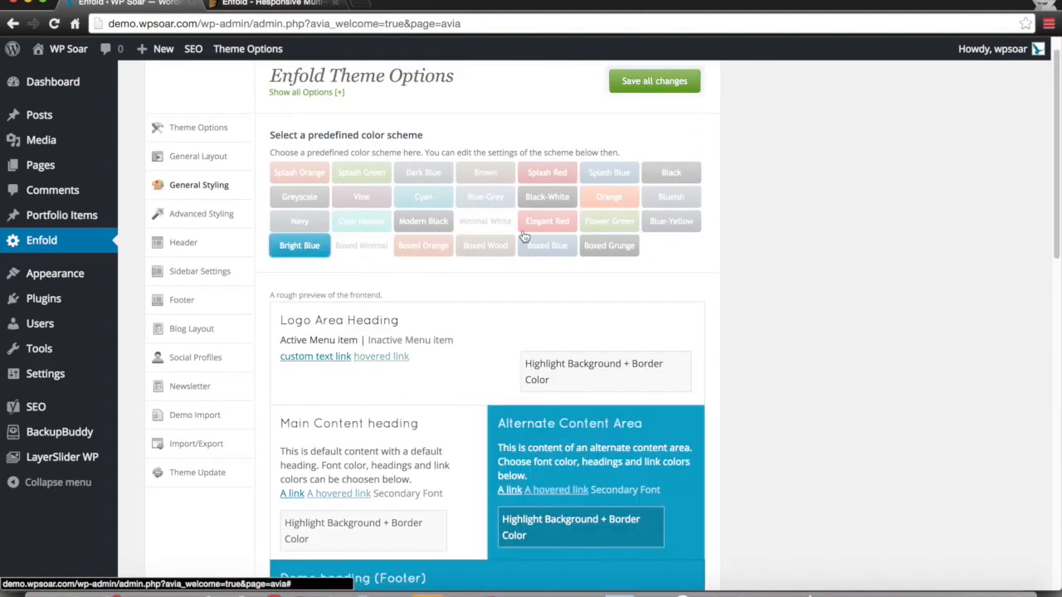
click(550, 250)
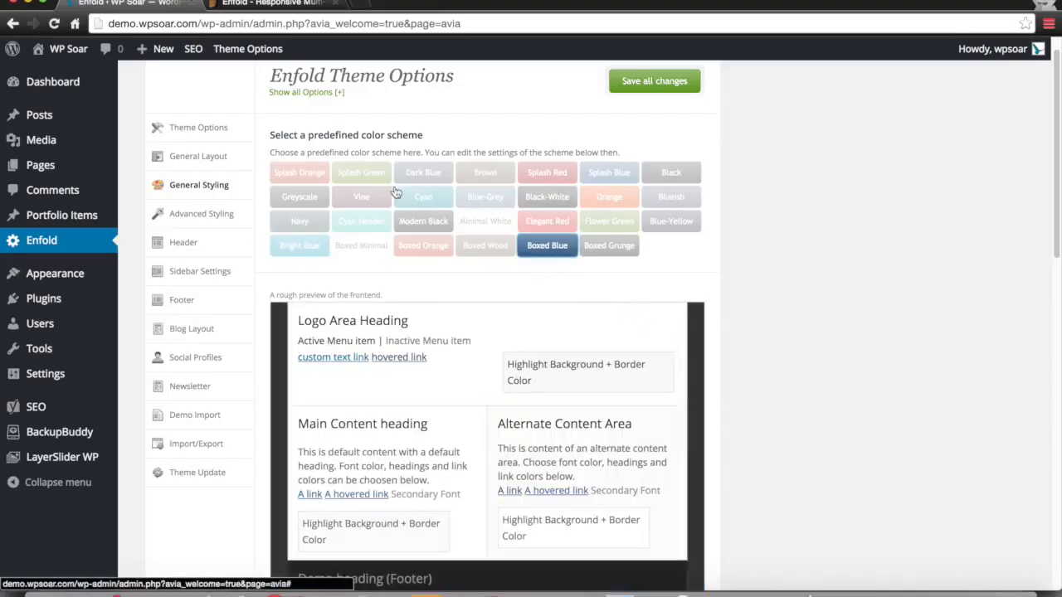
click(277, 246)
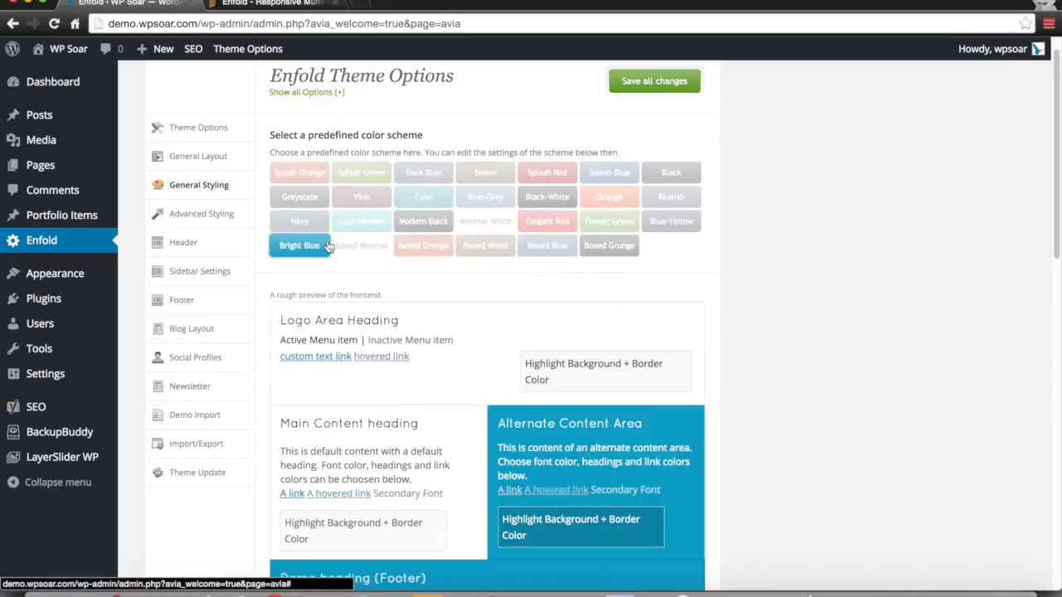
click(659, 198)
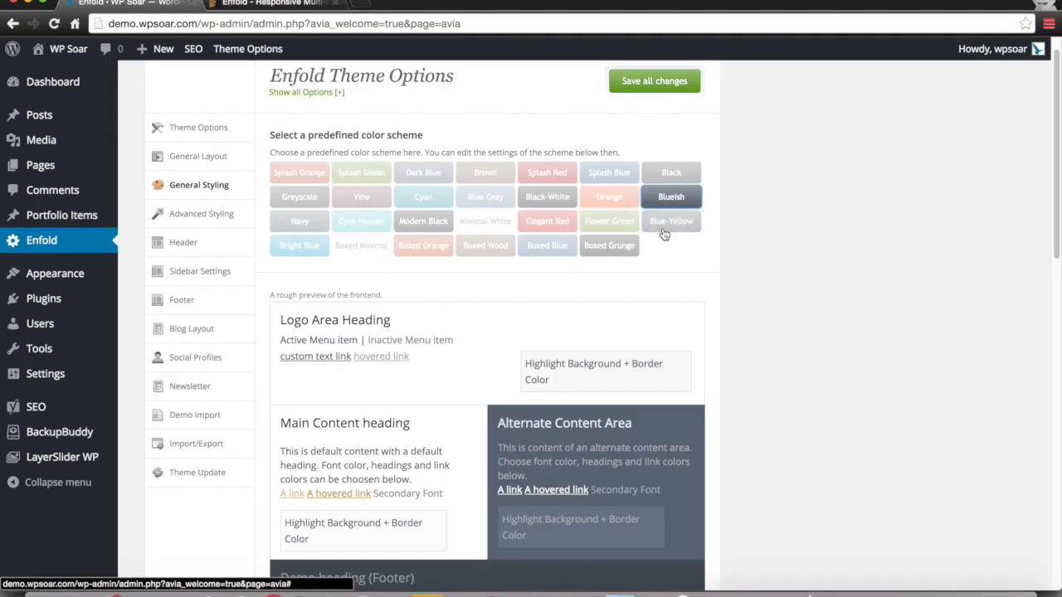
Apply the Bright Blue predefined color scheme and review its rough frontend preview.
scroll(666, 228, down, 1)
click(307, 206)
scroll(671, 281, down, 4)
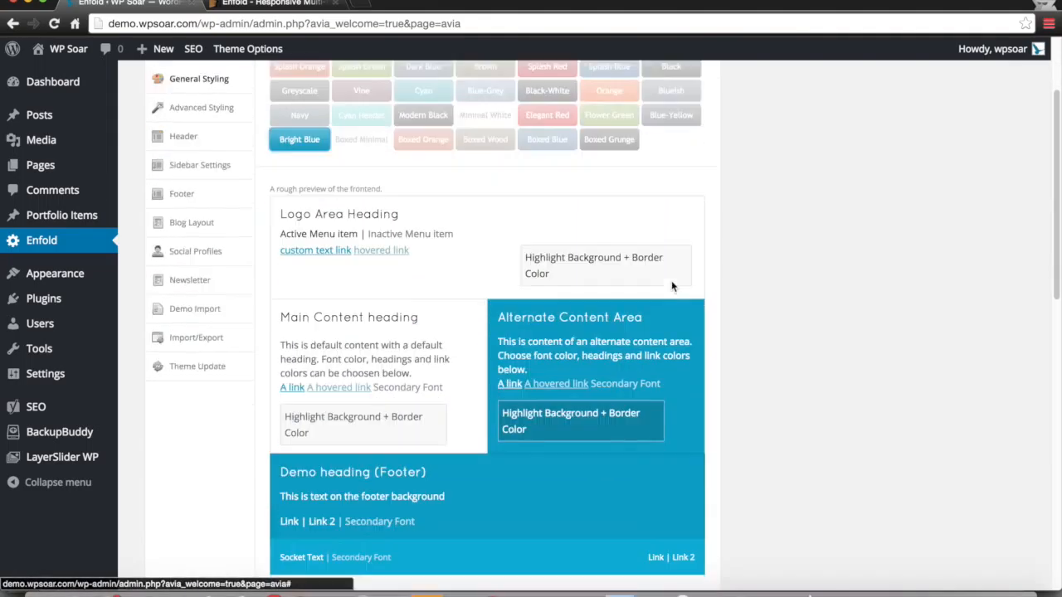
scroll(671, 281, up, 3)
scroll(501, 359, up, 2)
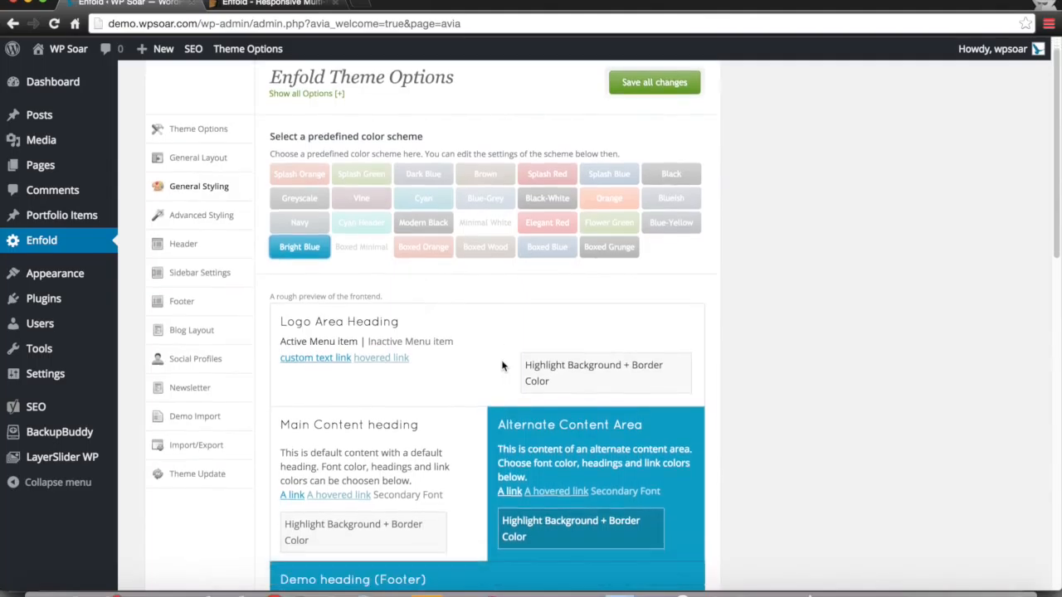
Review the Logo Area color settings, including its background, primary, highlight, font, heading and border colors.
scroll(501, 360, down, 9)
scroll(502, 361, down, 3)
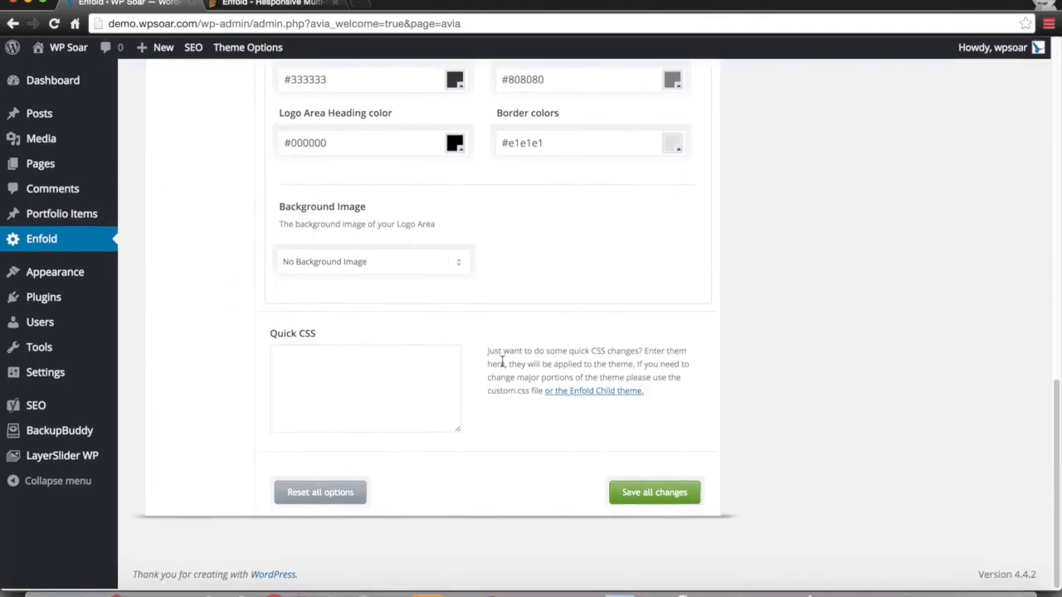
scroll(456, 365, up, 7)
scroll(413, 374, down, 3)
scroll(413, 374, down, 2)
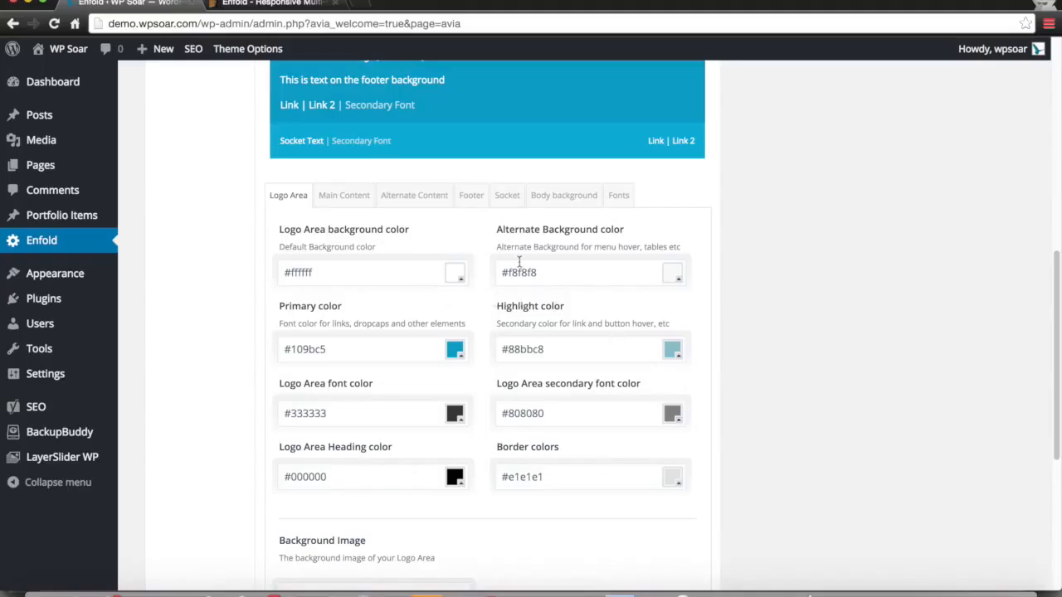
scroll(462, 296, down, 1)
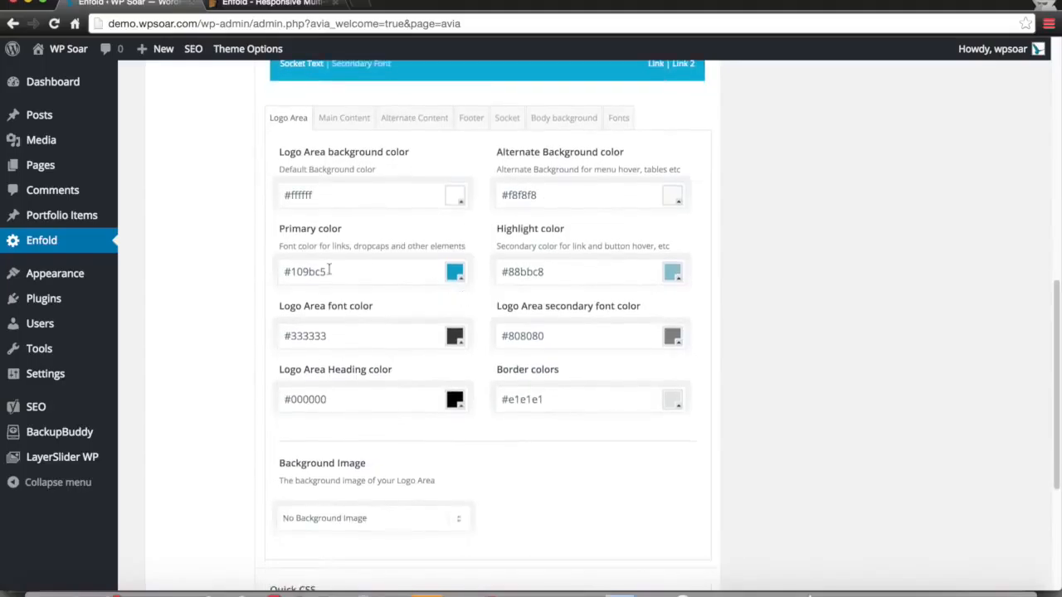
scroll(470, 340, down, 1)
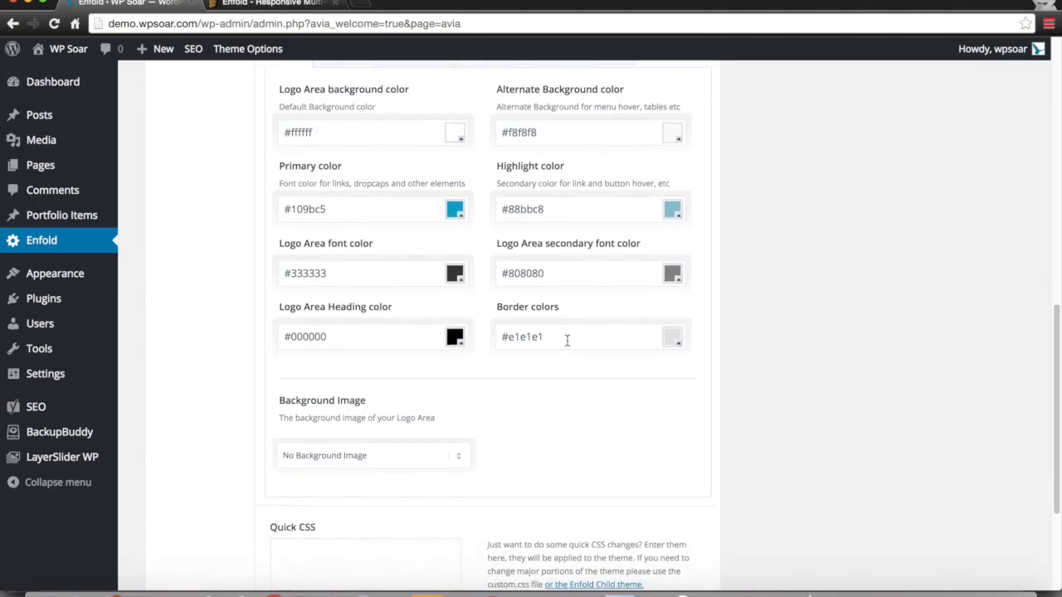
Look through the Main Content, Alternate Content, Footer, Socket, Body background and Fonts styling settings.
scroll(564, 339, up, 2)
click(367, 231)
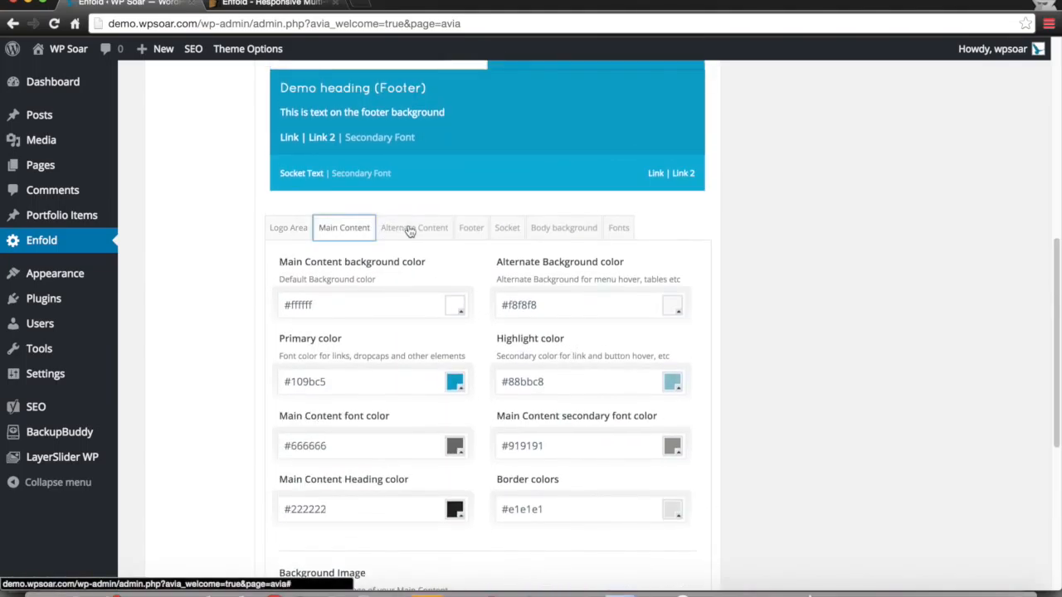
click(414, 228)
click(478, 230)
click(509, 231)
click(572, 231)
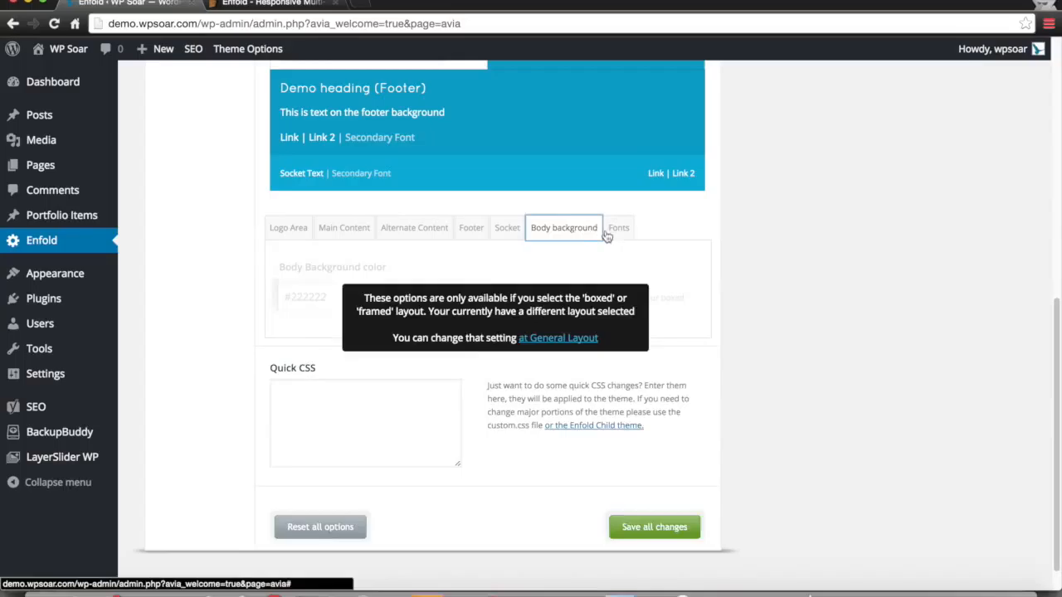
click(615, 230)
click(551, 232)
click(615, 230)
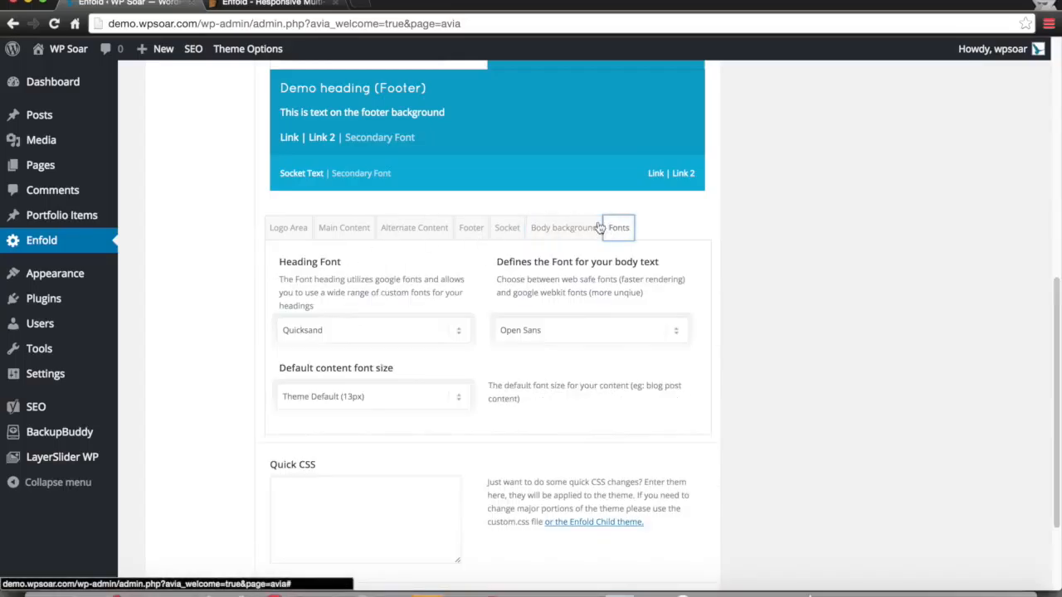
click(304, 231)
click(621, 228)
Browse the Google fonts offered for the Heading Font without choosing a different one.
click(437, 340)
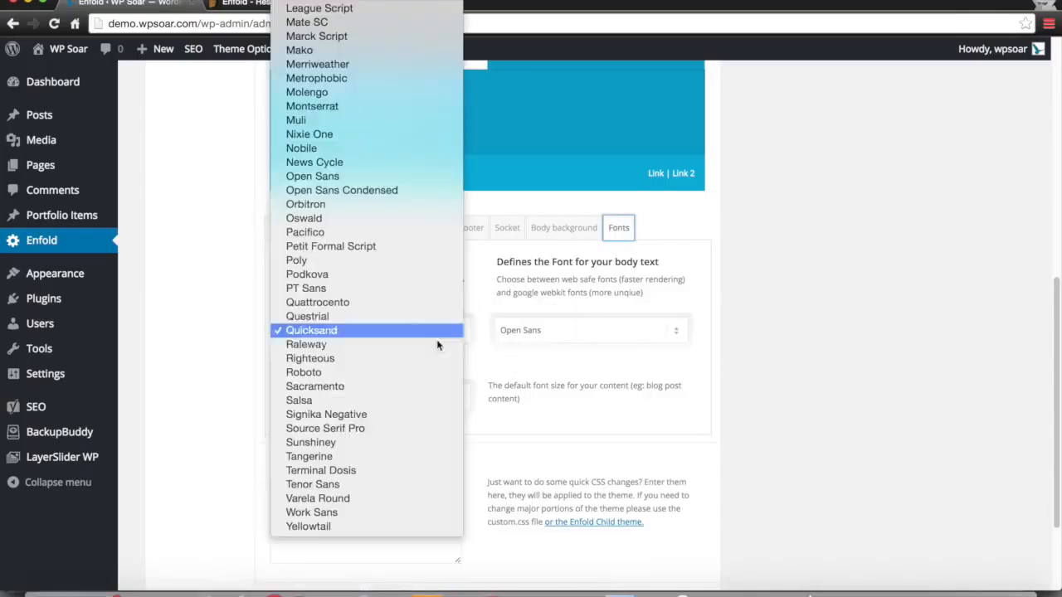
scroll(361, 51, up, 10)
scroll(361, 54, down, 10)
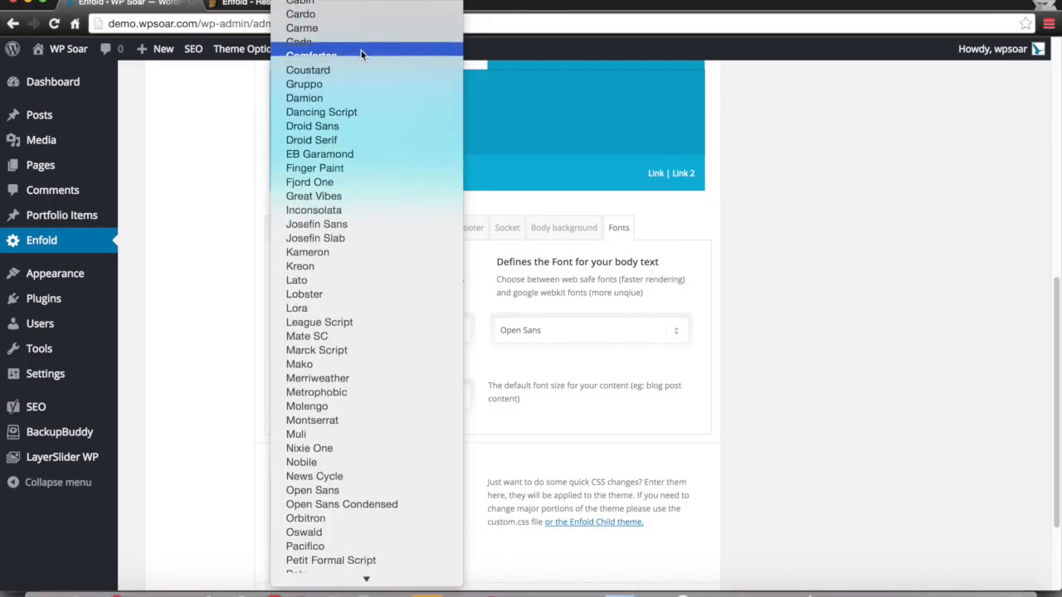
click(686, 267)
click(382, 329)
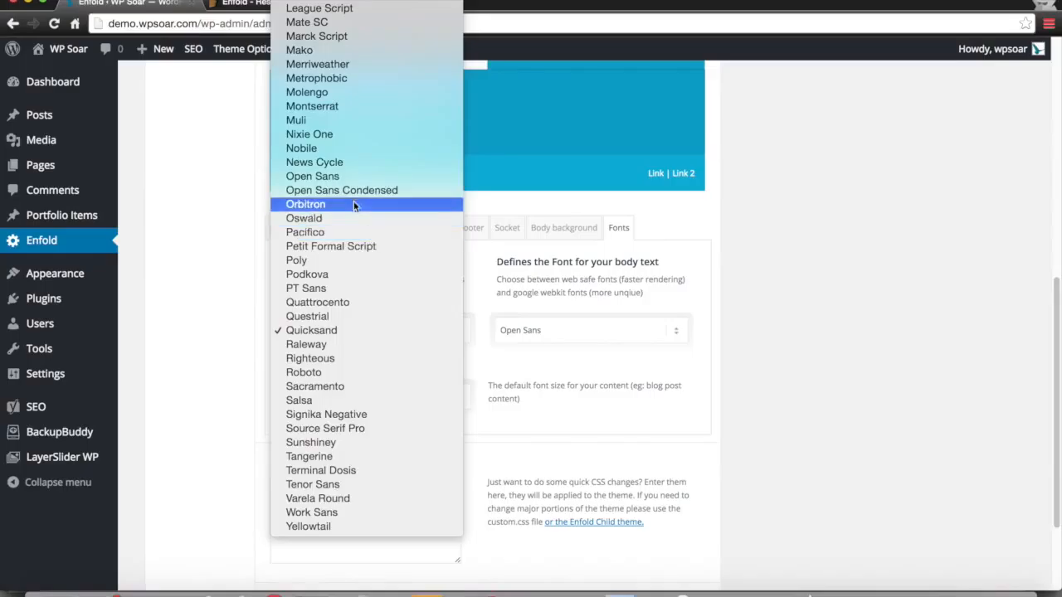
scroll(354, 201, up, 10)
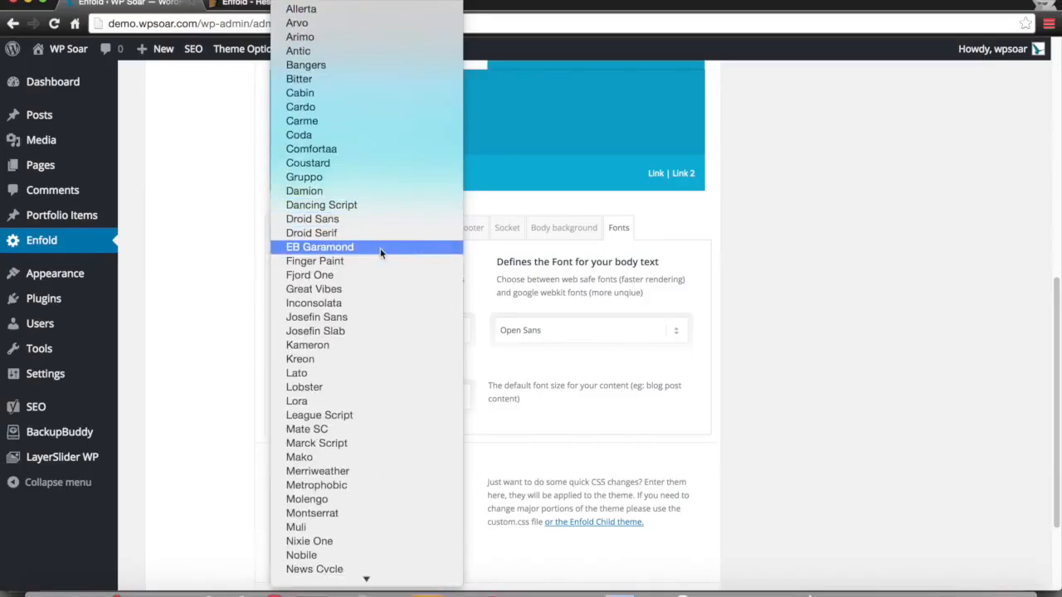
click(692, 380)
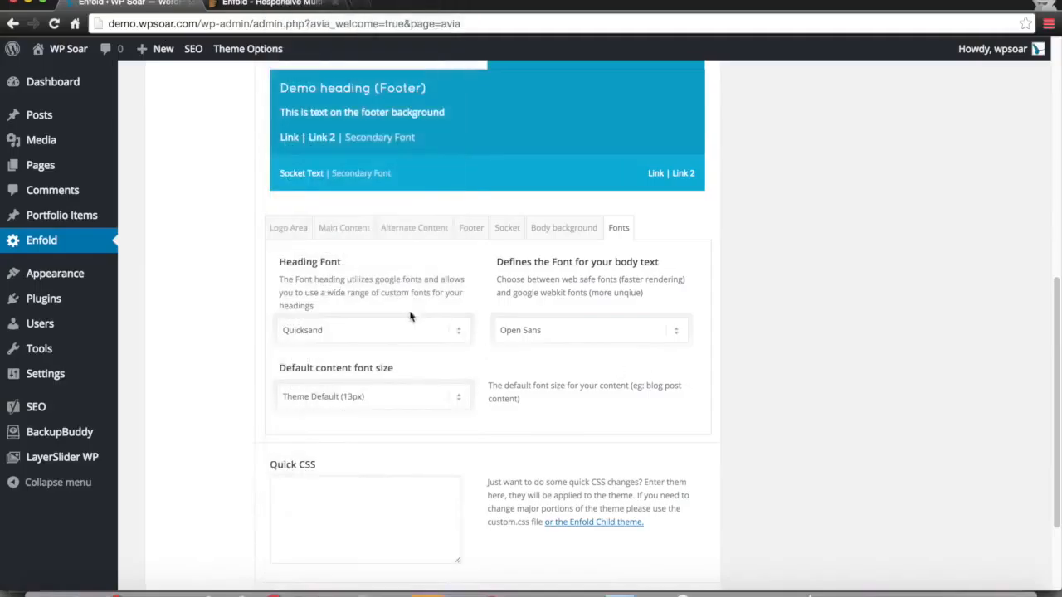
click(393, 330)
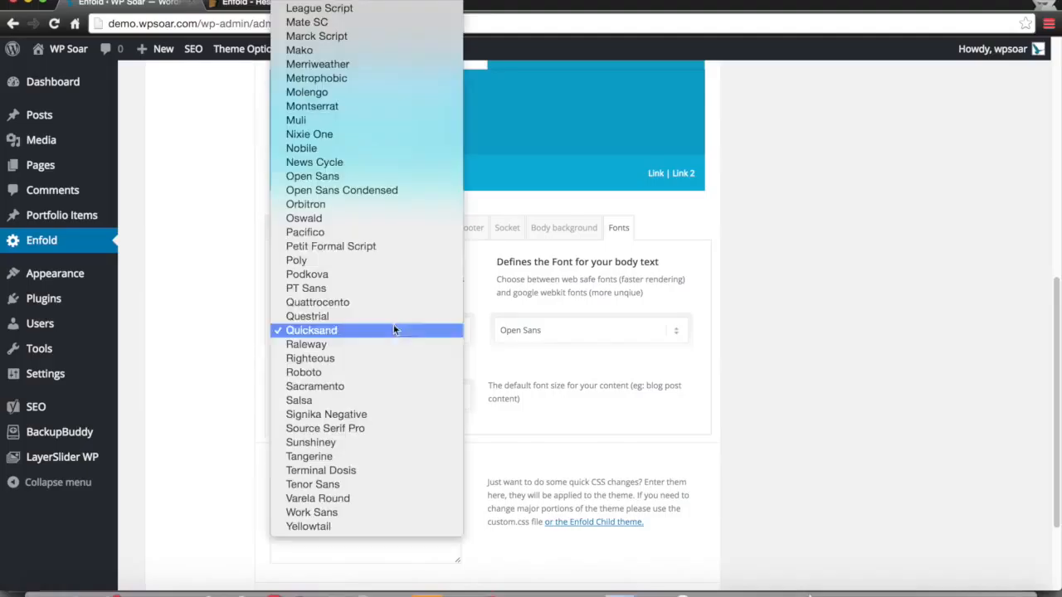
scroll(390, 175, up, 10)
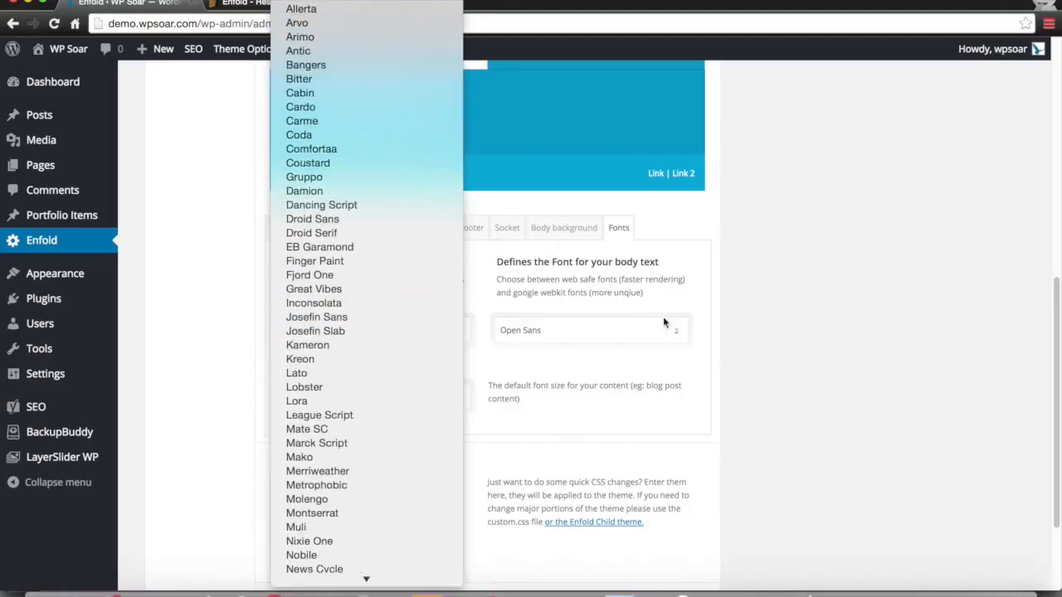
click(750, 278)
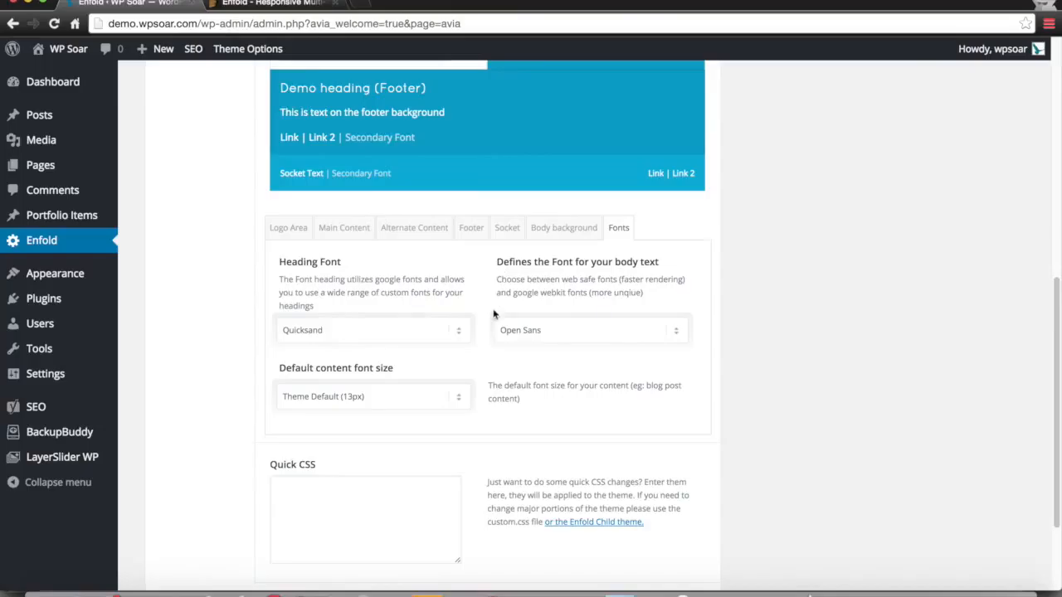
Check the available sizes for the Default content font size and leave the setting as it is.
click(407, 399)
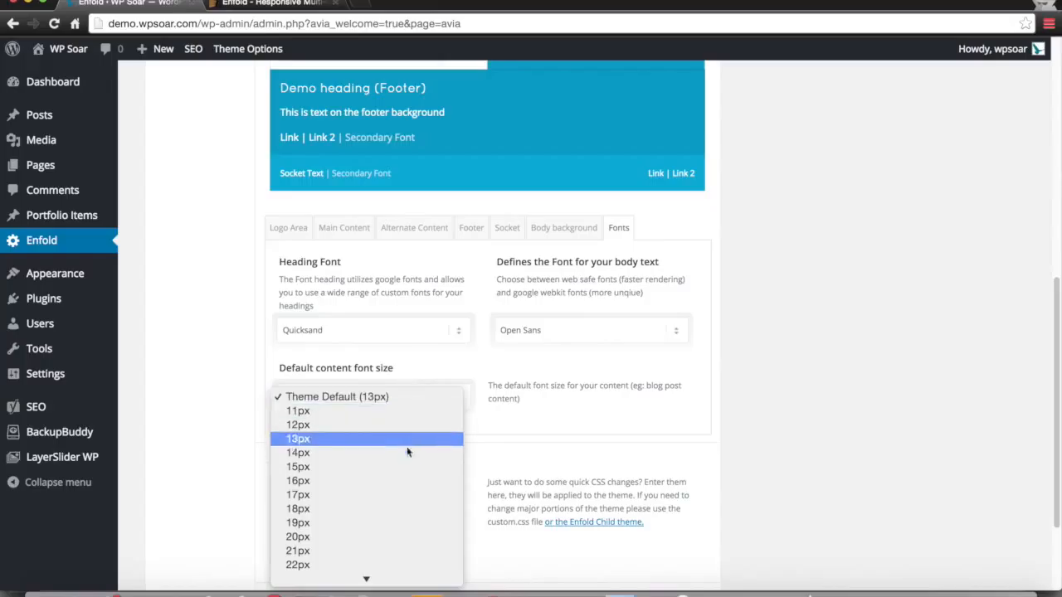
click(592, 423)
triple_click(344, 375)
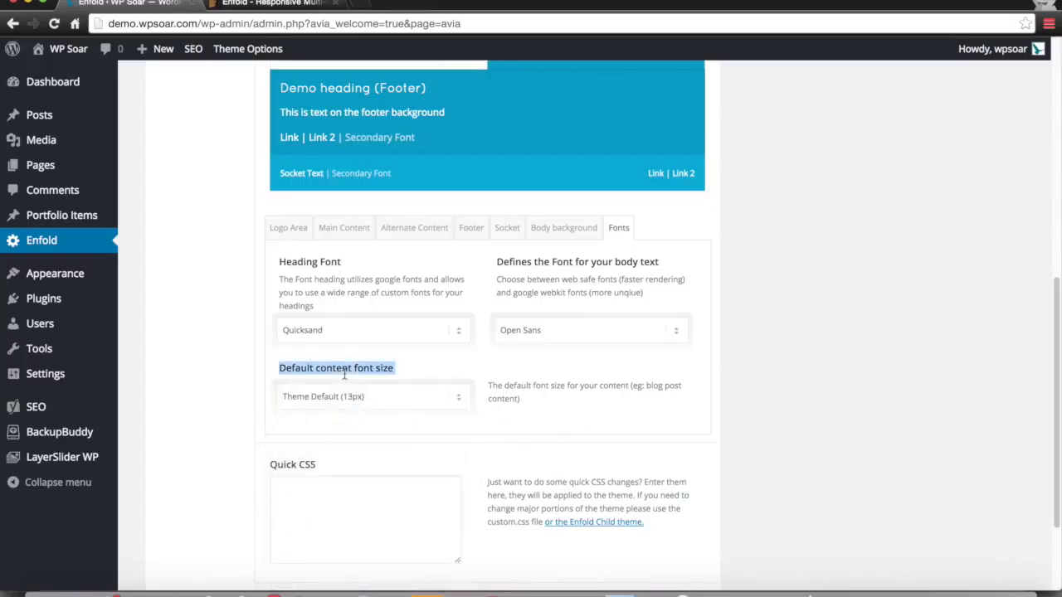
click(509, 408)
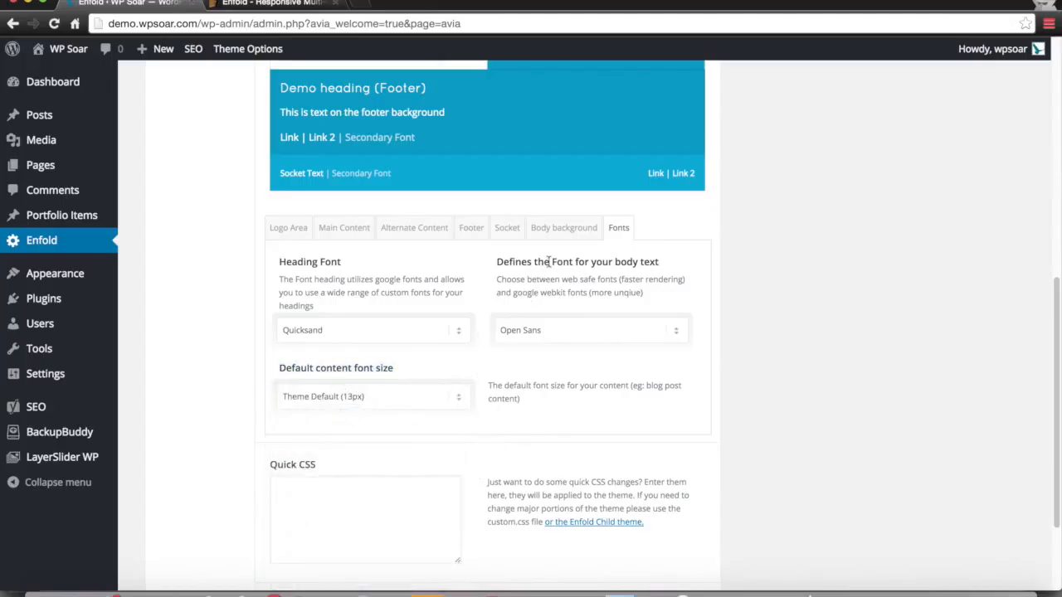
scroll(414, 430, down, 2)
triple_click(365, 278)
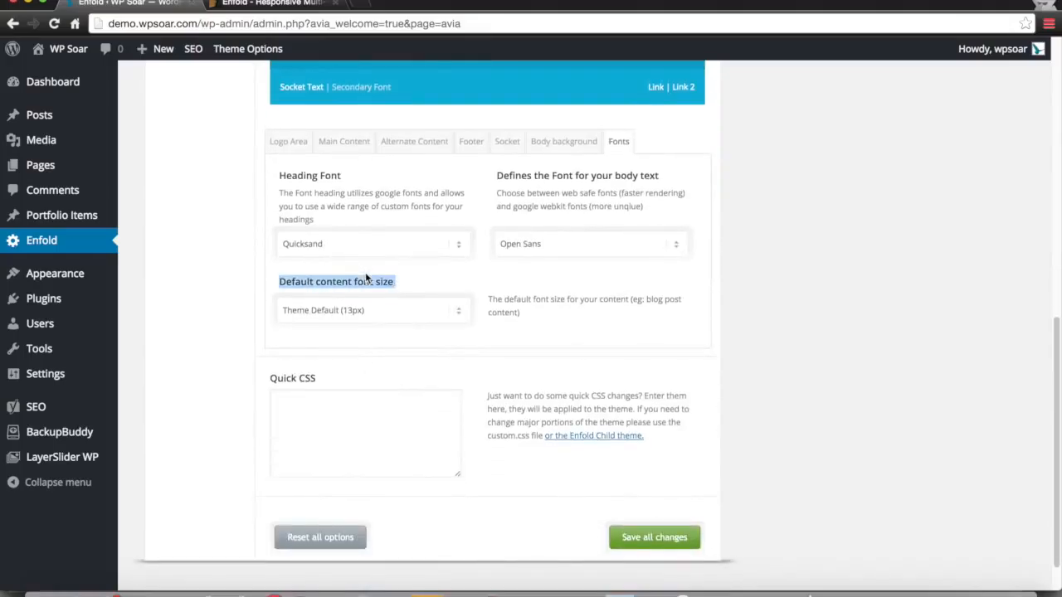
click(467, 375)
Examine the Quick CSS field for custom theme styles and the save controls below it.
scroll(464, 374, down, 1)
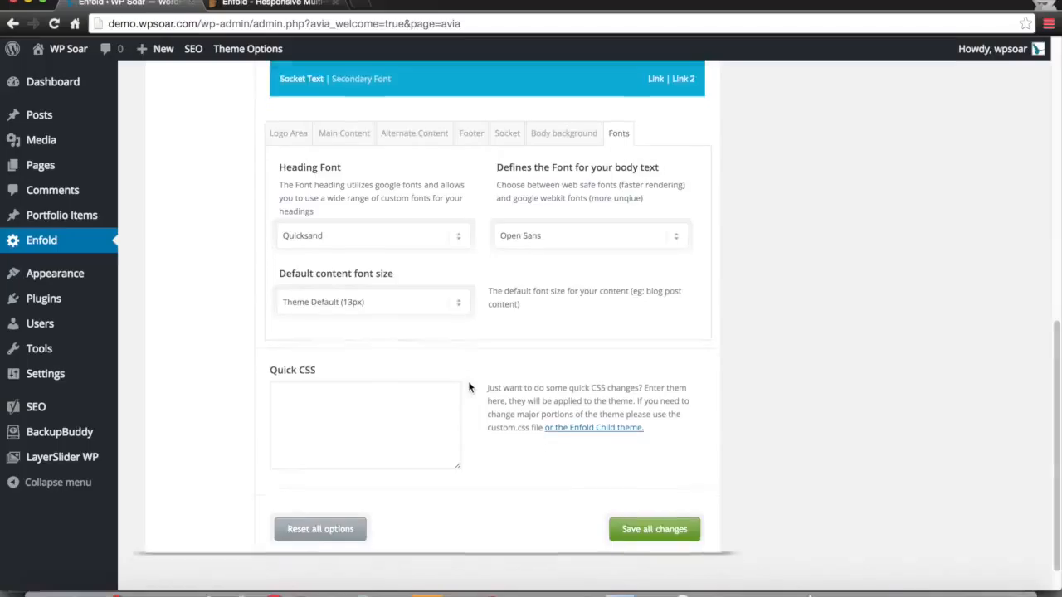
click(413, 378)
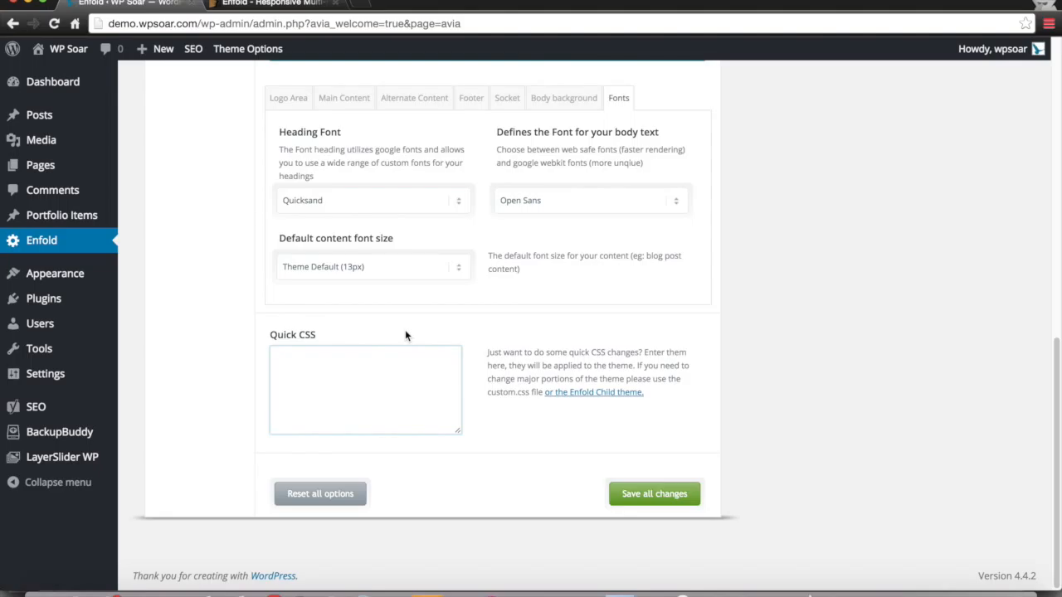
scroll(386, 361, up, 3)
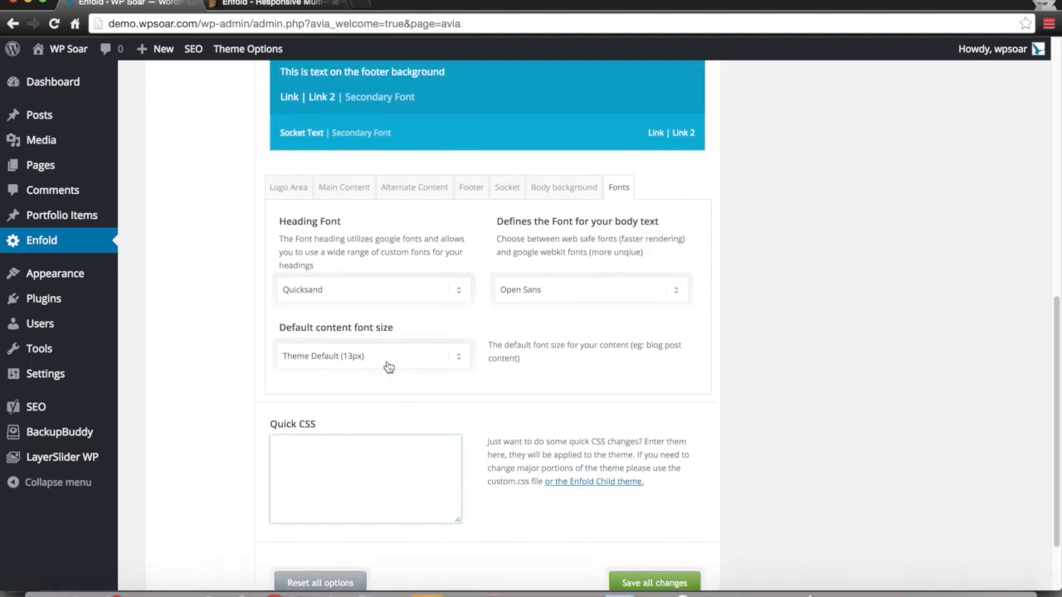
scroll(630, 337, down, 3)
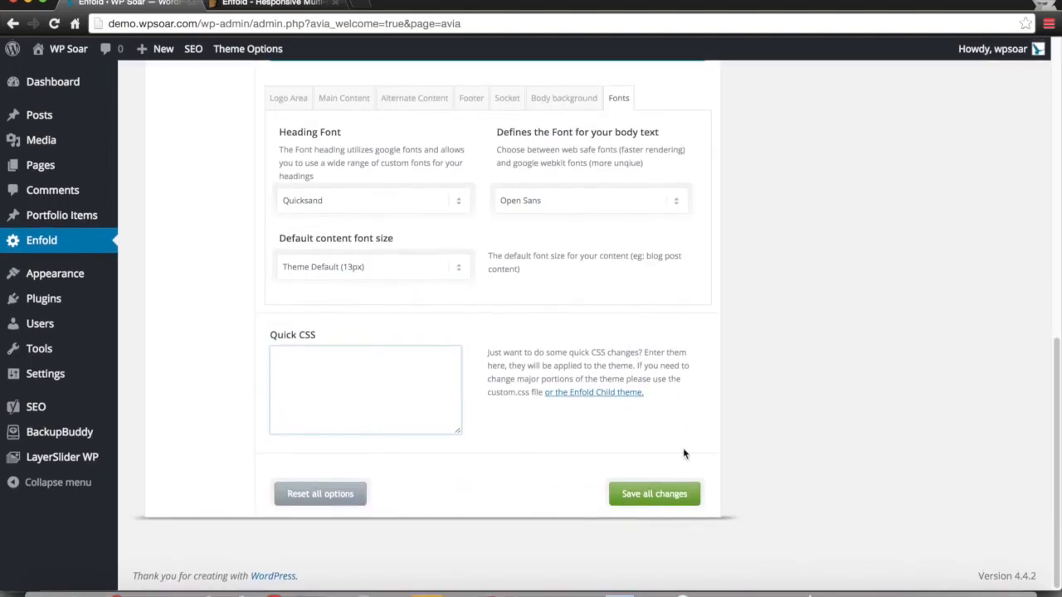
Return to the Logo Area settings and look through the predefined patterns offered for its Background Image.
scroll(655, 408, up, 5)
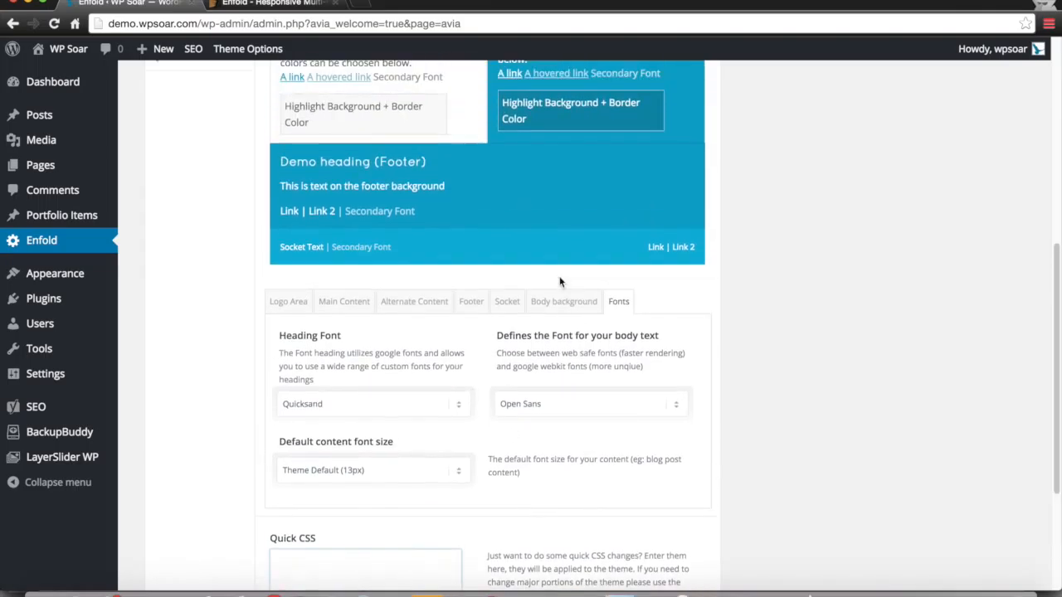
click(304, 314)
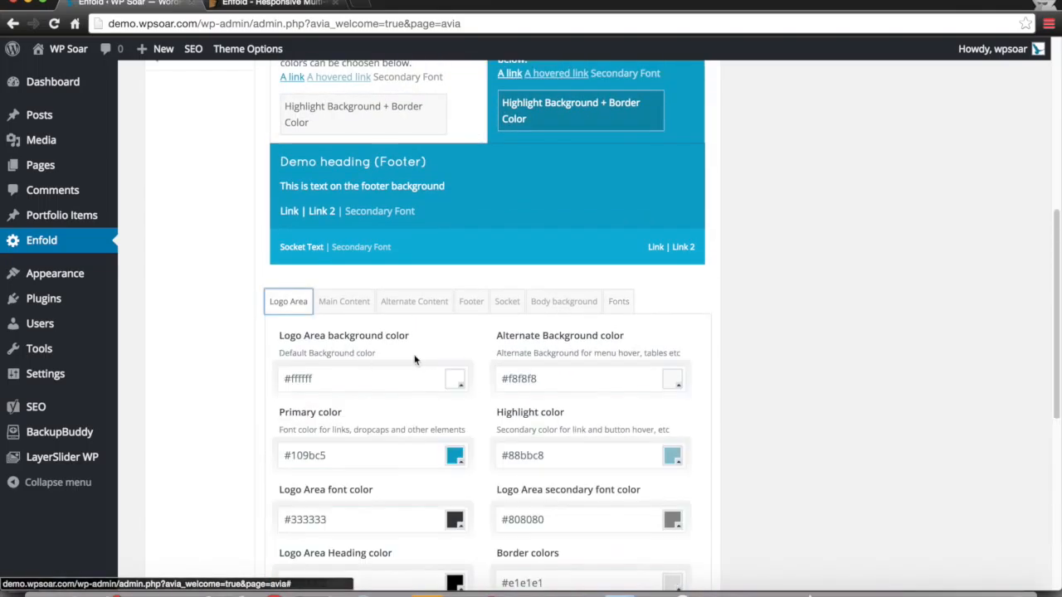
scroll(414, 359, down, 8)
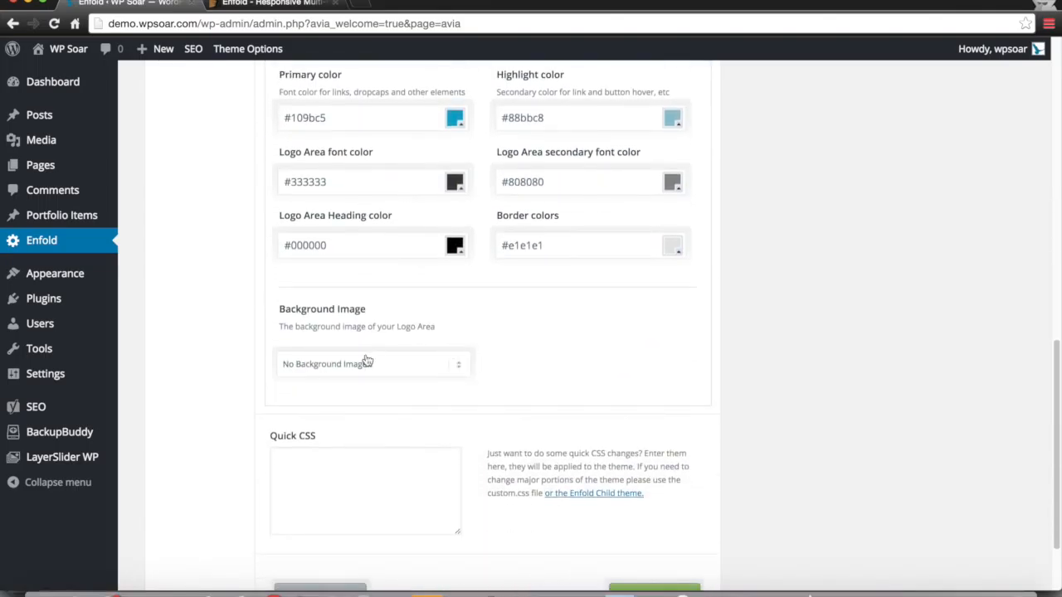
scroll(415, 352, up, 4)
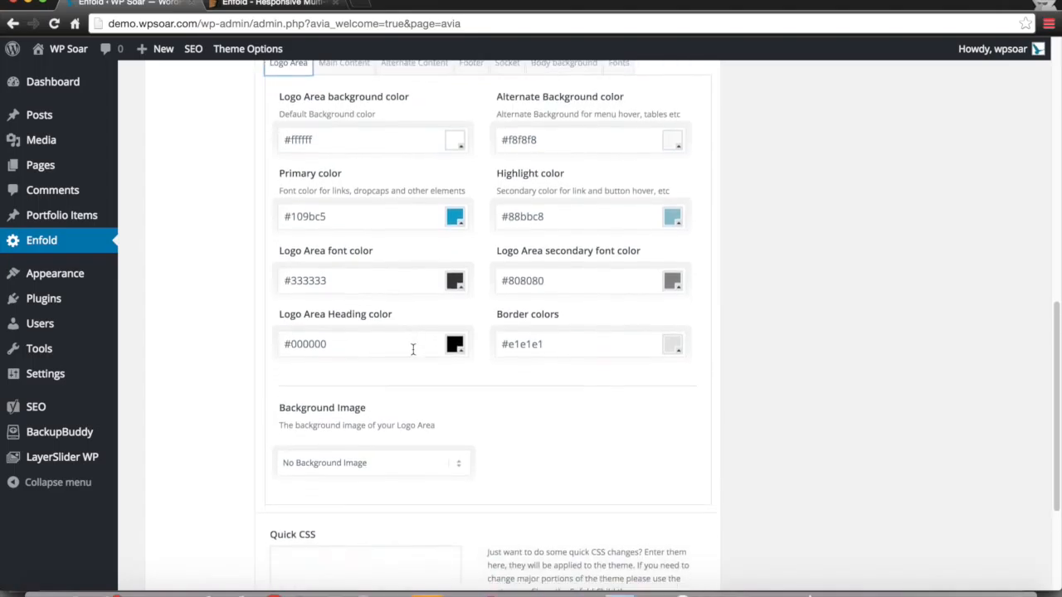
scroll(279, 139, down, 4)
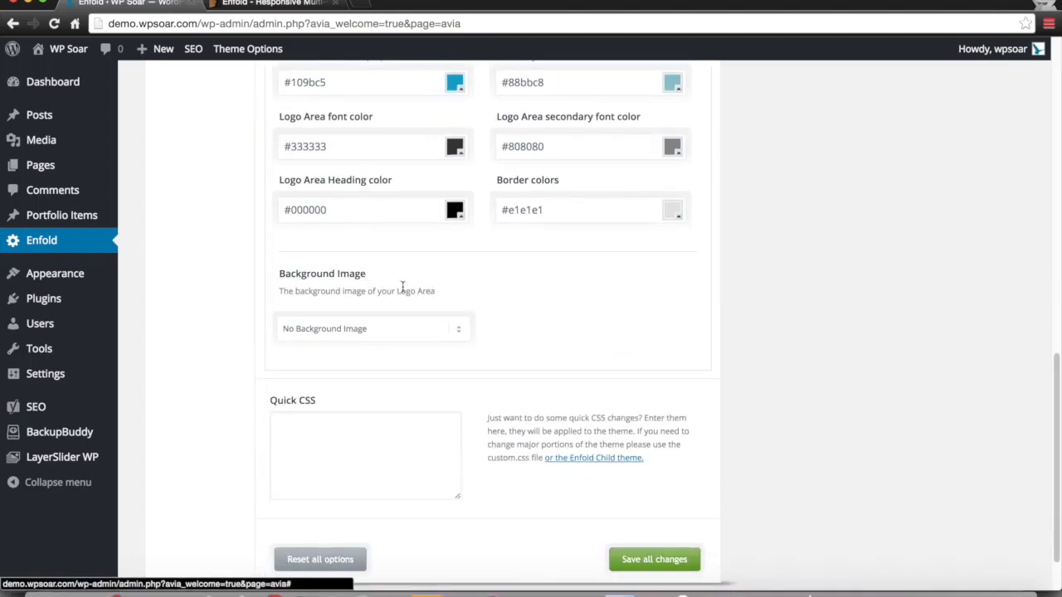
click(401, 330)
scroll(478, 468, down, 3)
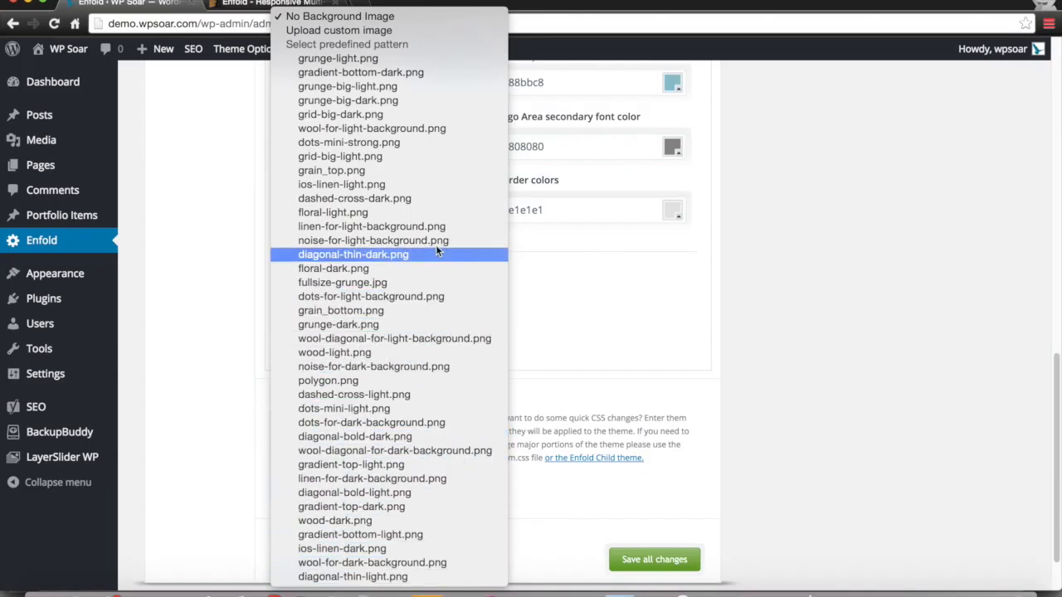
Set the Logo Area Background Image to the predefined pattern noise-for-light-background.png.
click(519, 283)
scroll(680, 379, up, 4)
scroll(683, 380, down, 4)
scroll(684, 385, up, 1)
click(375, 449)
click(377, 448)
scroll(581, 373, down, 3)
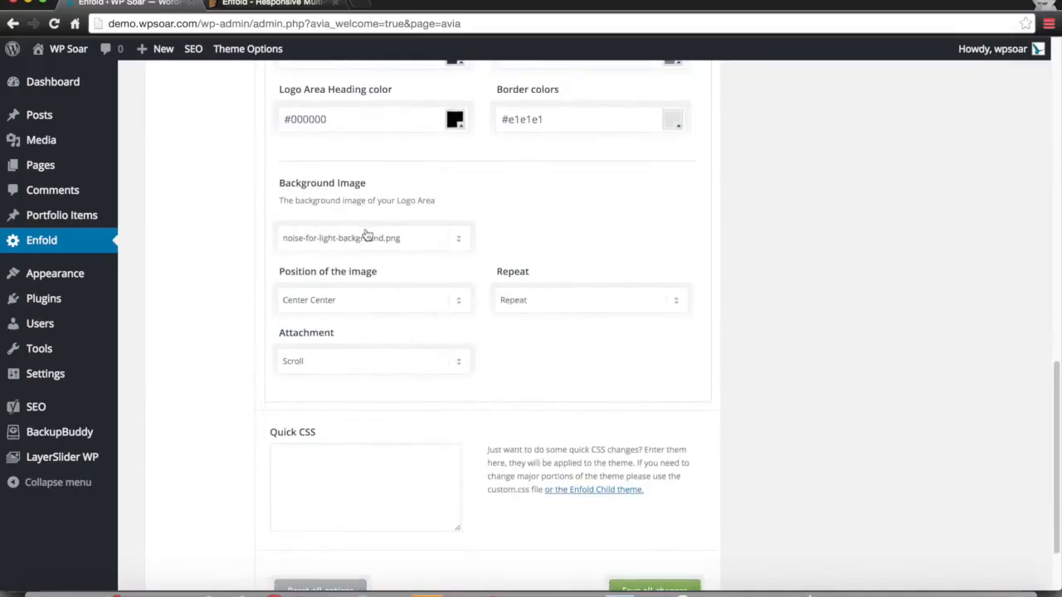
Review the Attachment and Repeat options of the Logo Area background image, leaving both settings as they are.
triple_click(351, 200)
click(419, 363)
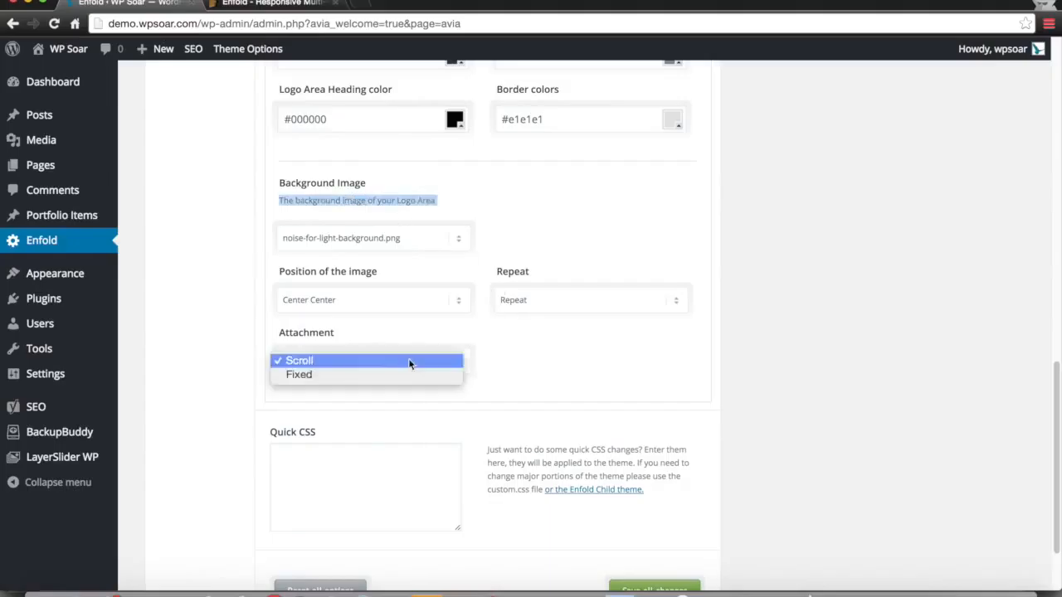
click(441, 362)
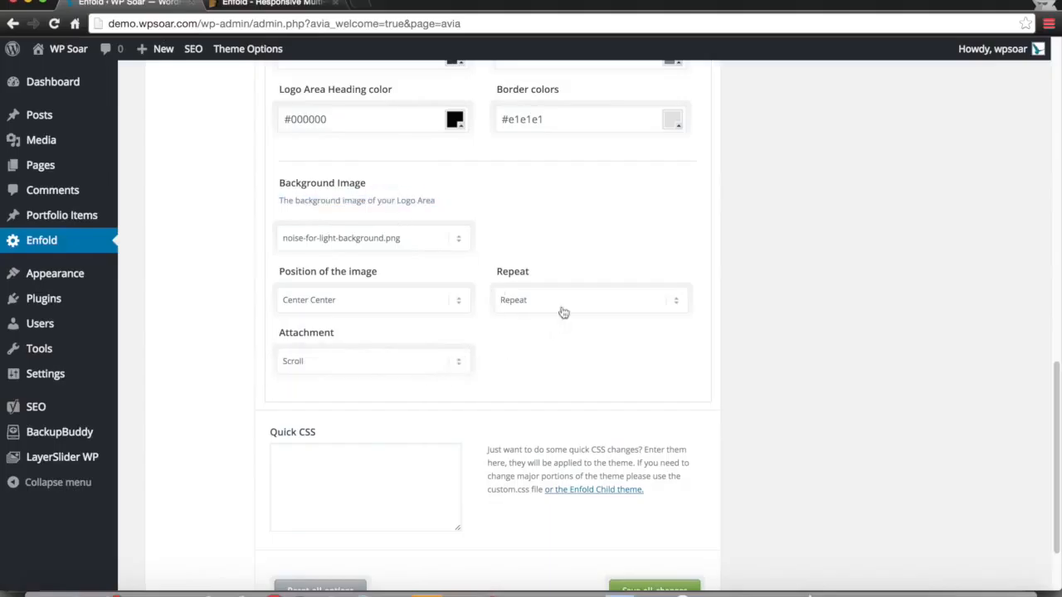
click(564, 309)
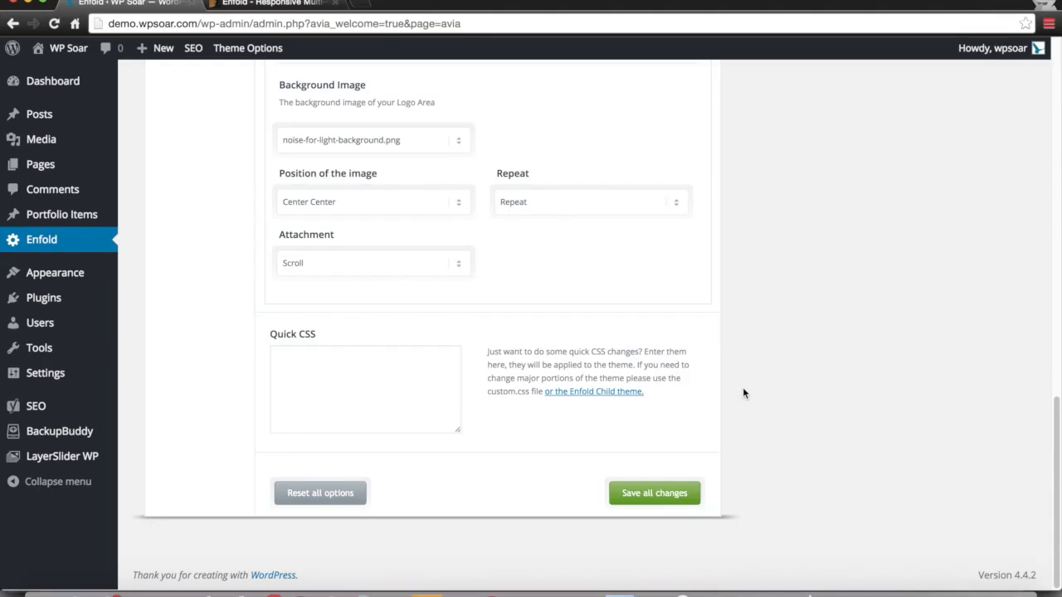
Switch the Logo Area Background Image to grid-big-dark.png and check it in the frontend preview.
scroll(589, 324, up, 5)
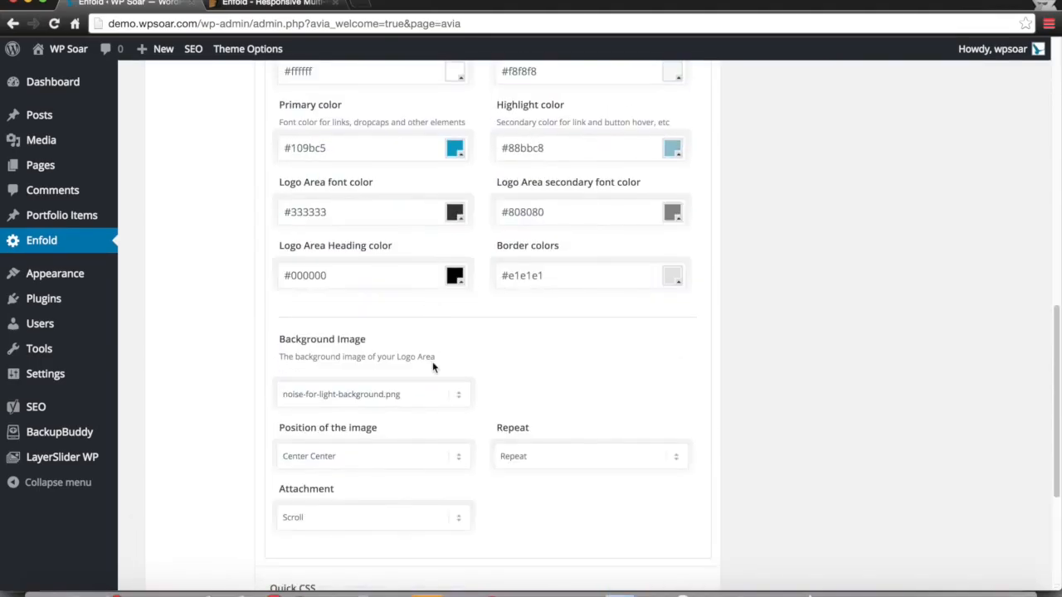
click(437, 394)
click(432, 268)
scroll(669, 324, up, 5)
scroll(668, 323, down, 12)
scroll(668, 324, up, 15)
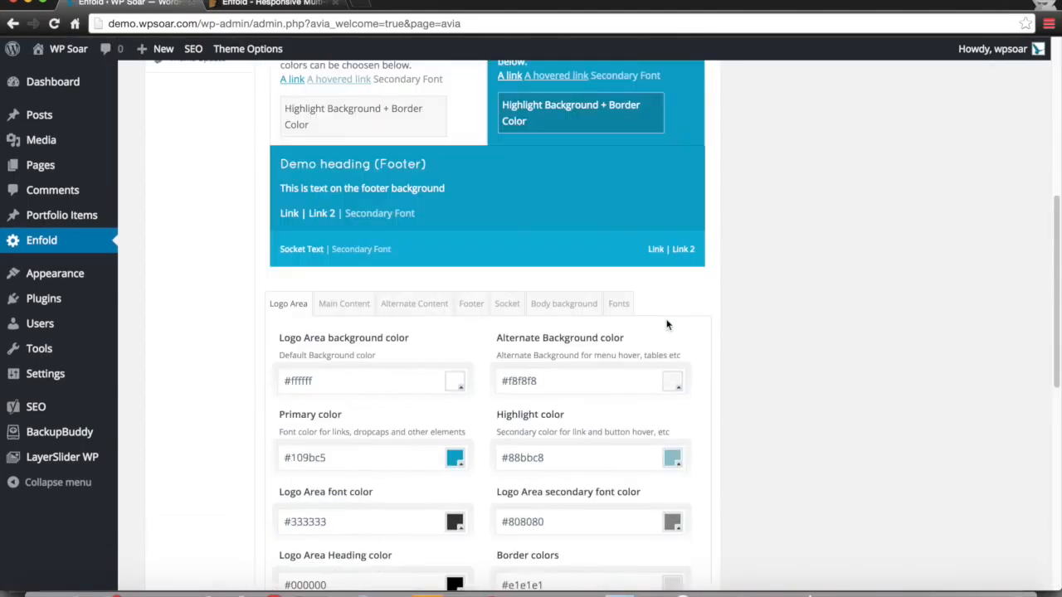
scroll(465, 391, down, 6)
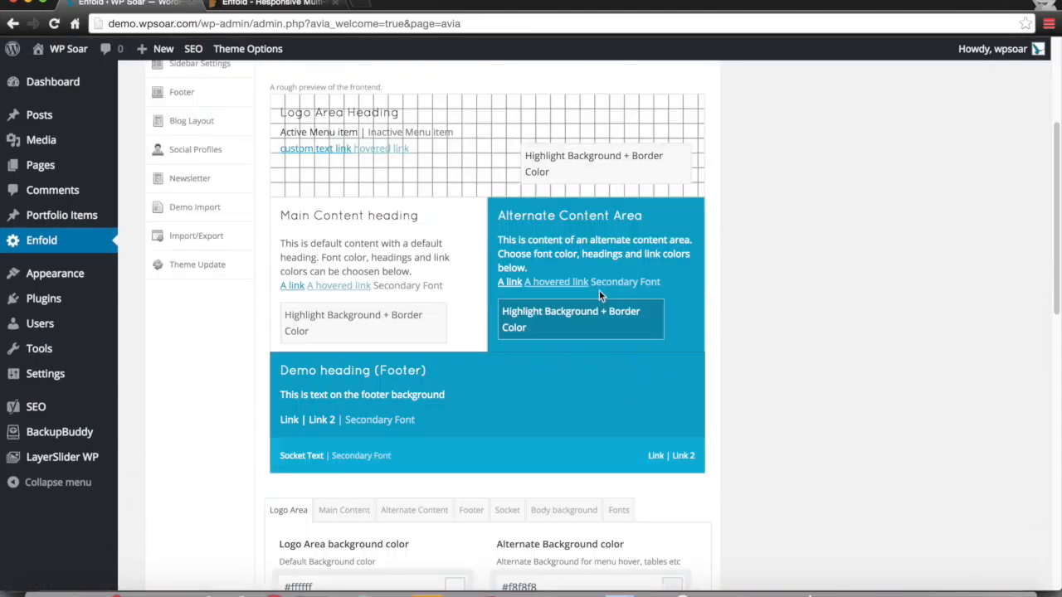
scroll(455, 483, down, 2)
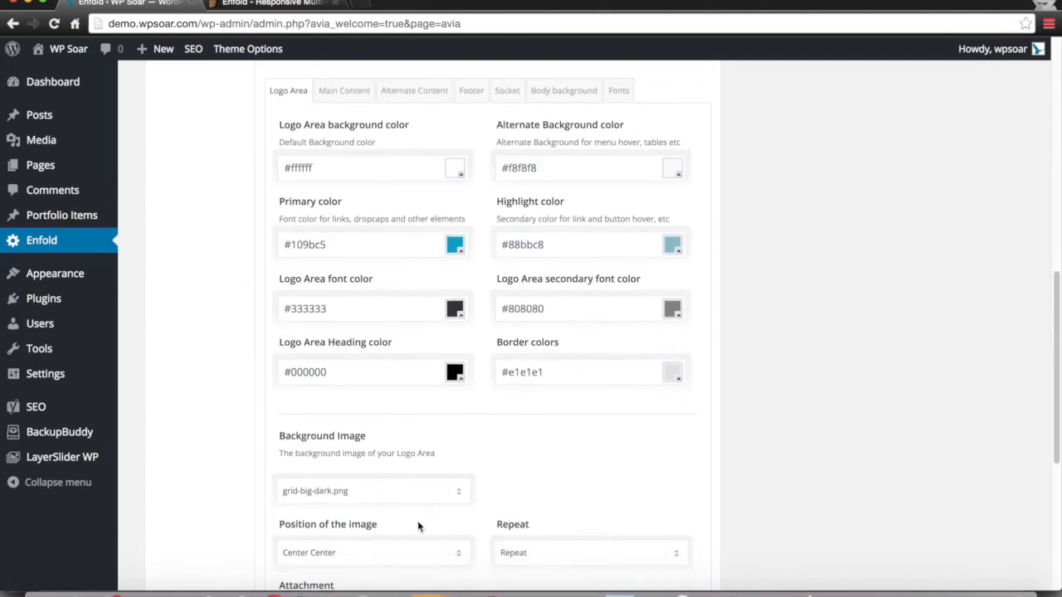
Try wood-light.png as the Logo Area Background Image and check the frontend preview.
click(429, 491)
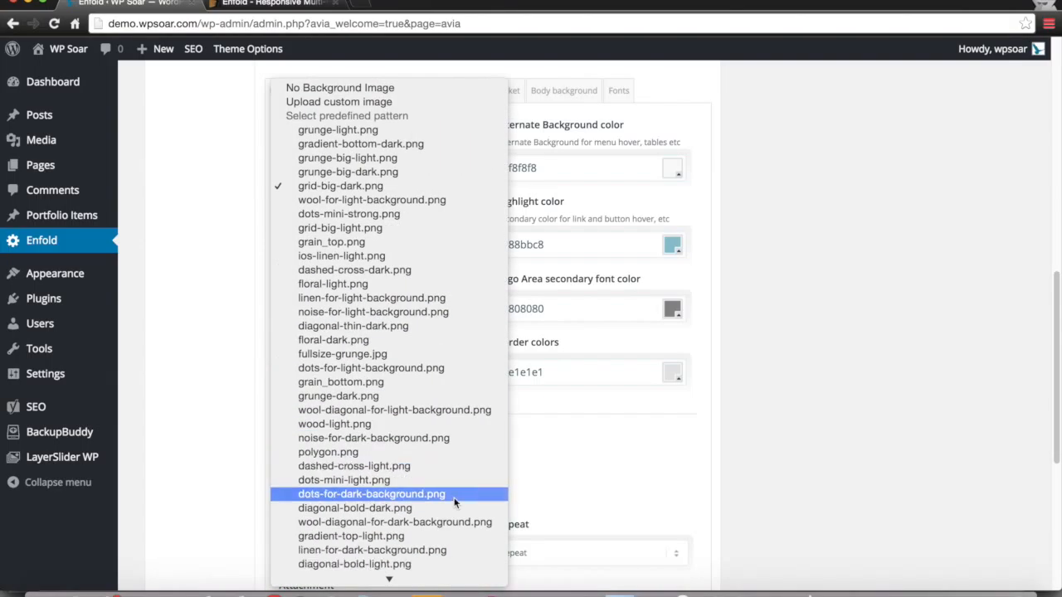
click(641, 419)
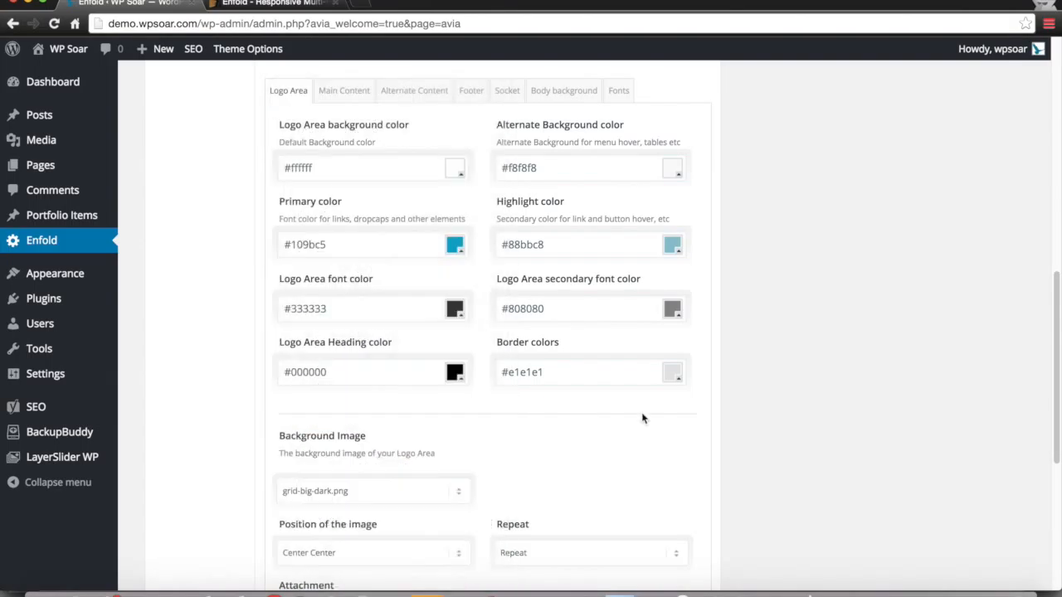
scroll(644, 420, up, 5)
scroll(644, 419, up, 10)
scroll(640, 414, down, 1)
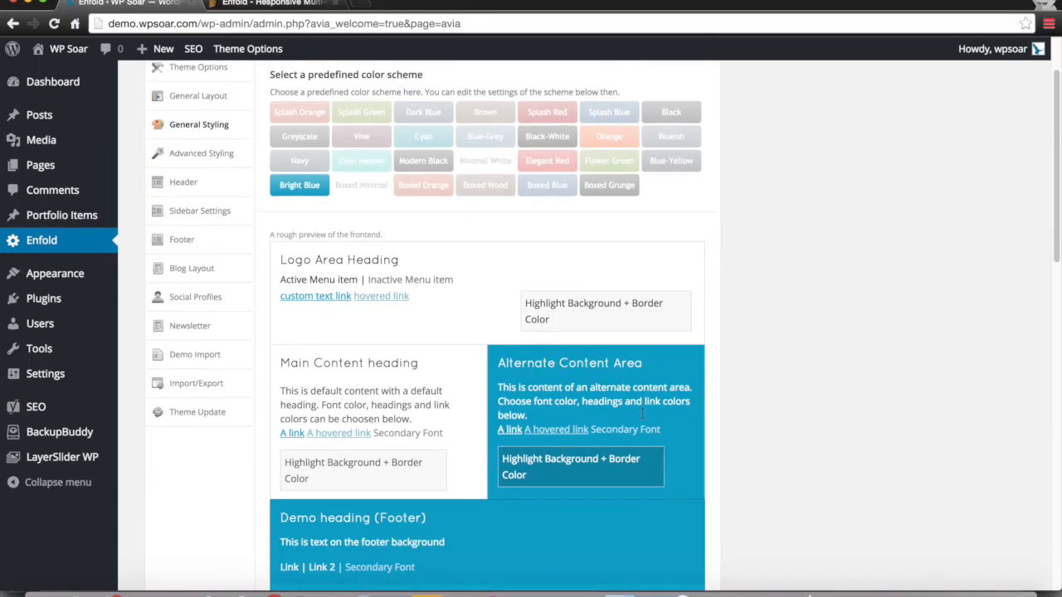
scroll(605, 332, down, 14)
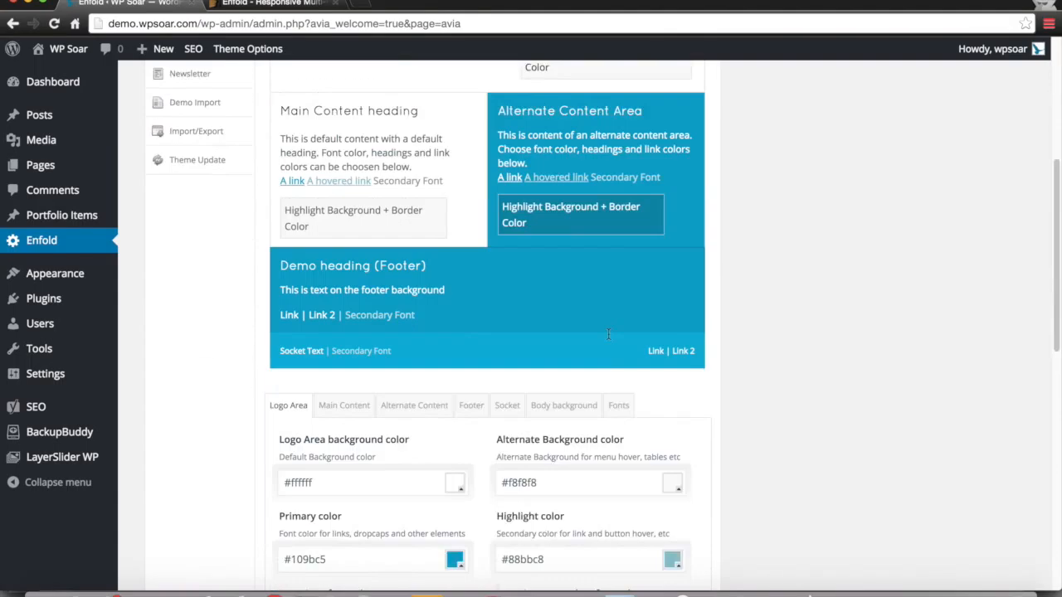
scroll(416, 416, down, 5)
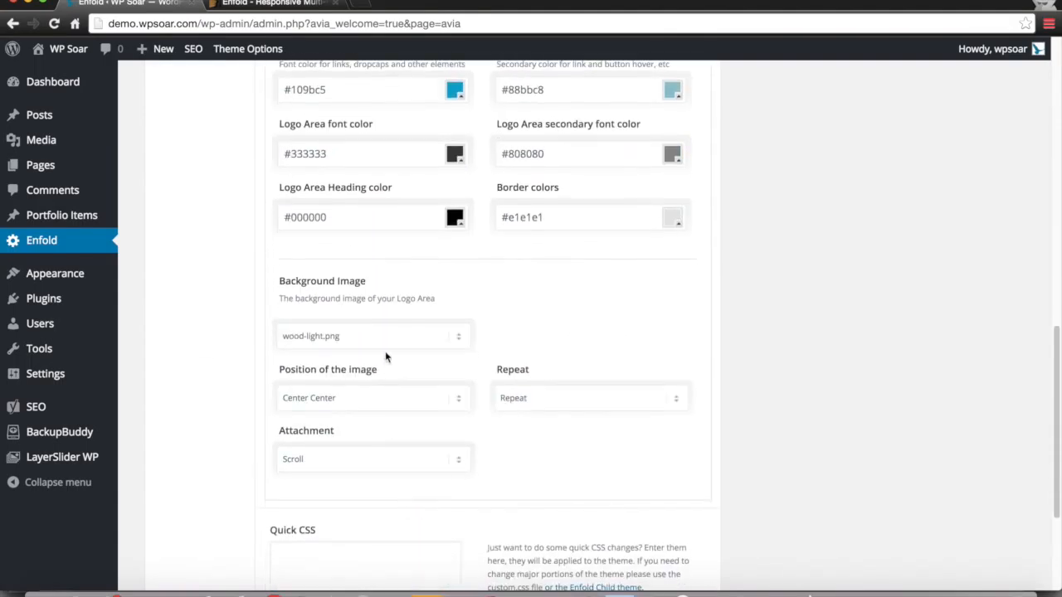
Change the Logo Area Background Image to linen-for-dark-background.png and view it in the frontend preview.
click(385, 340)
click(410, 462)
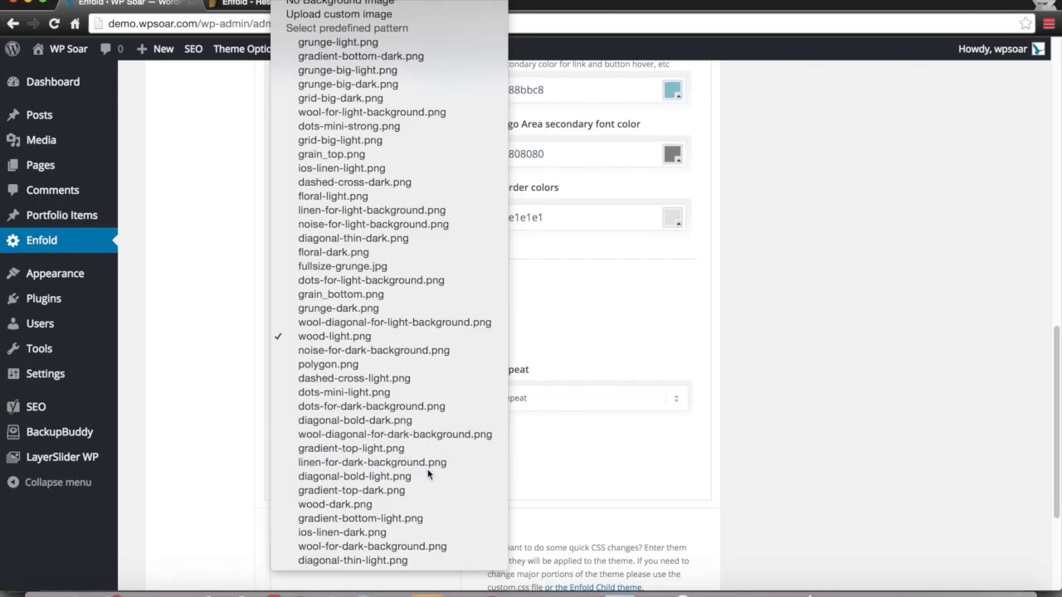
scroll(703, 425, up, 20)
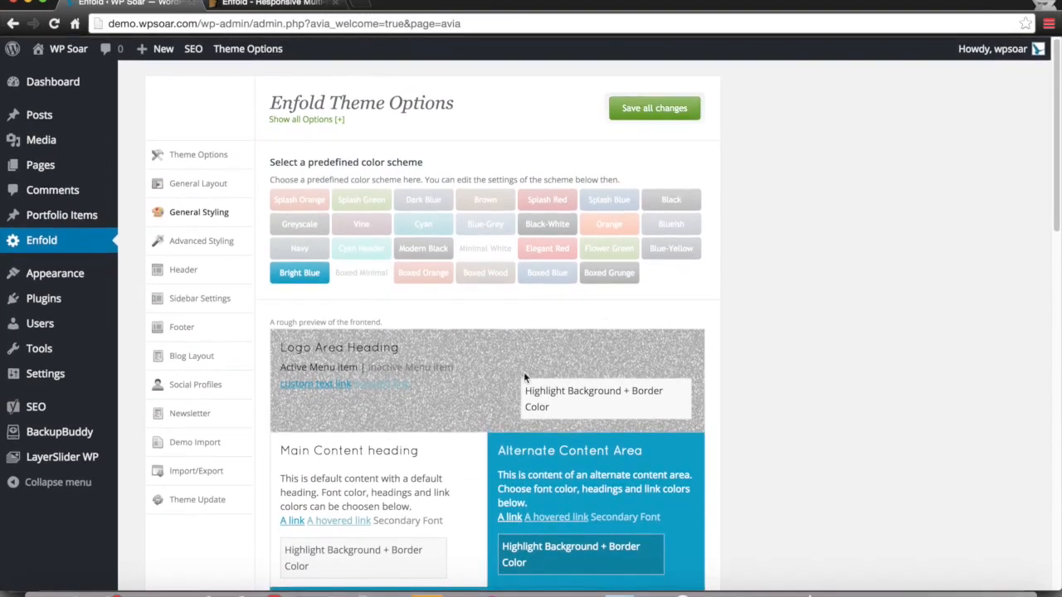
scroll(581, 326, down, 10)
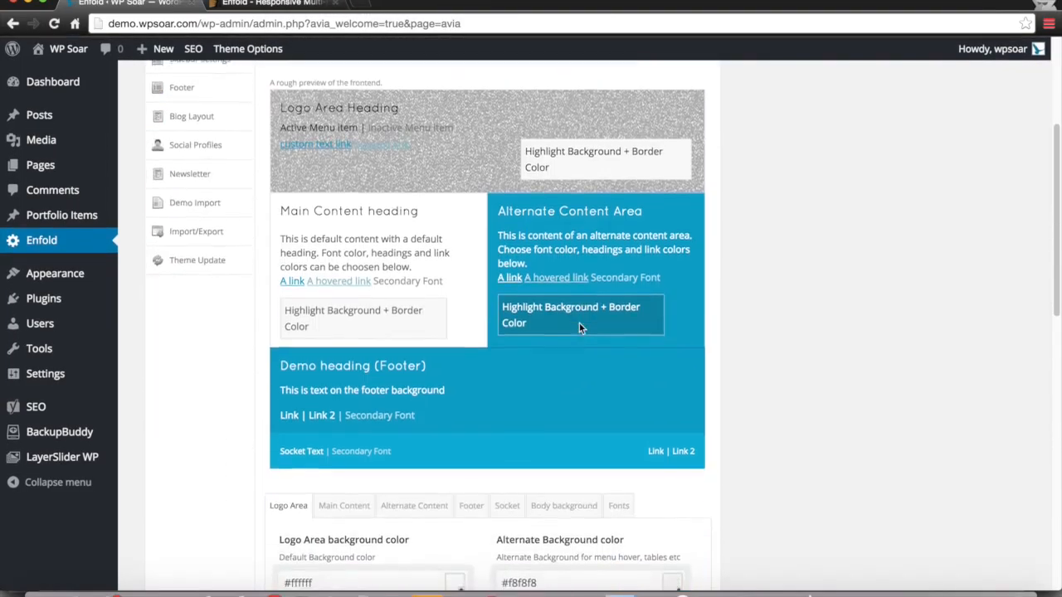
scroll(493, 518, down, 3)
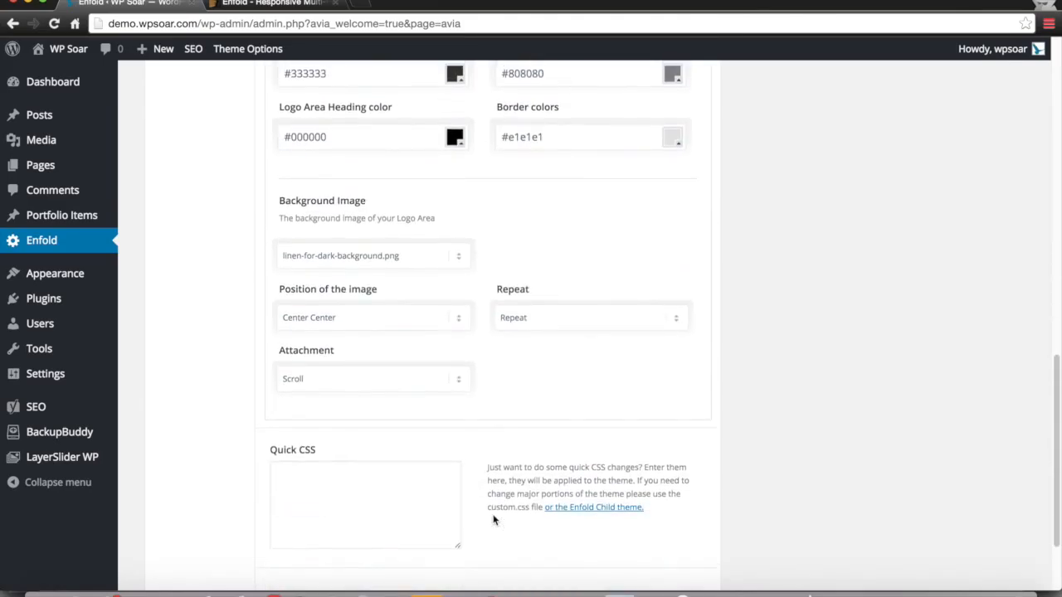
Set the Logo Area Background Image to No Background Image and save all theme option changes.
click(367, 254)
scroll(421, 226, up, 5)
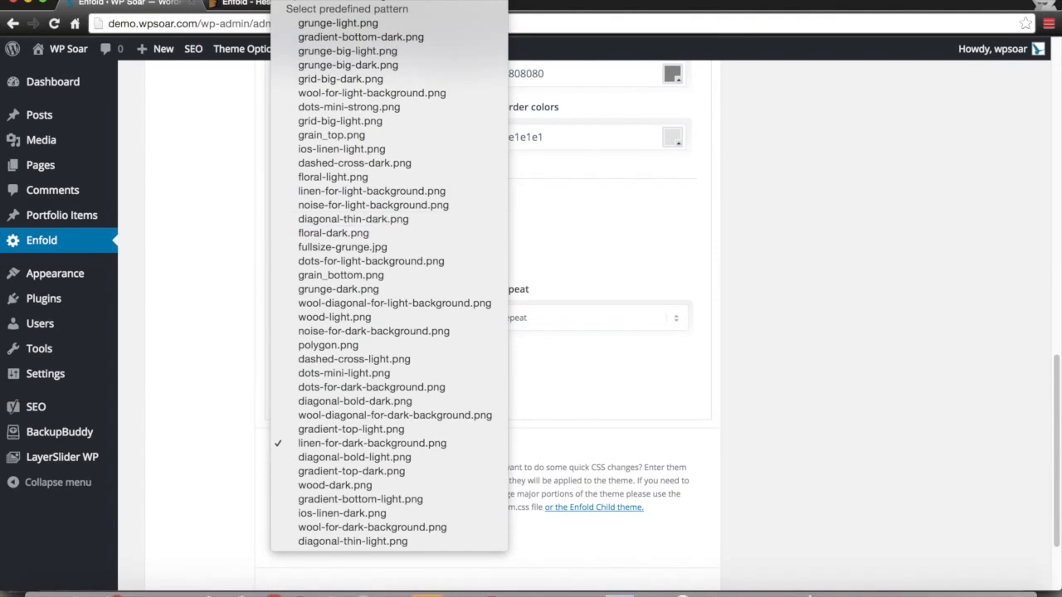
click(675, 240)
scroll(391, 197, up, 10)
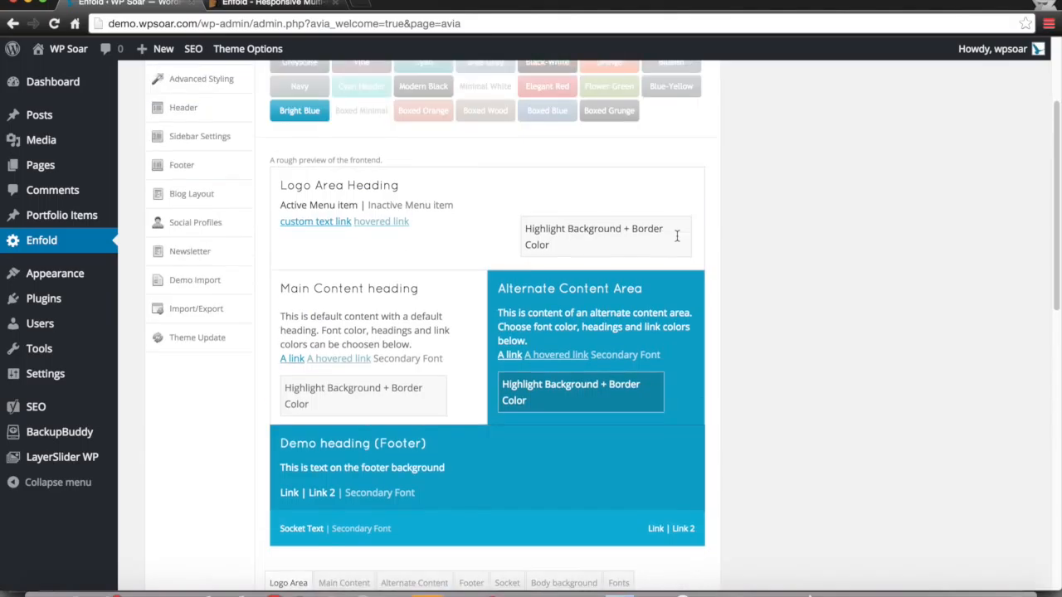
scroll(578, 206, down, 15)
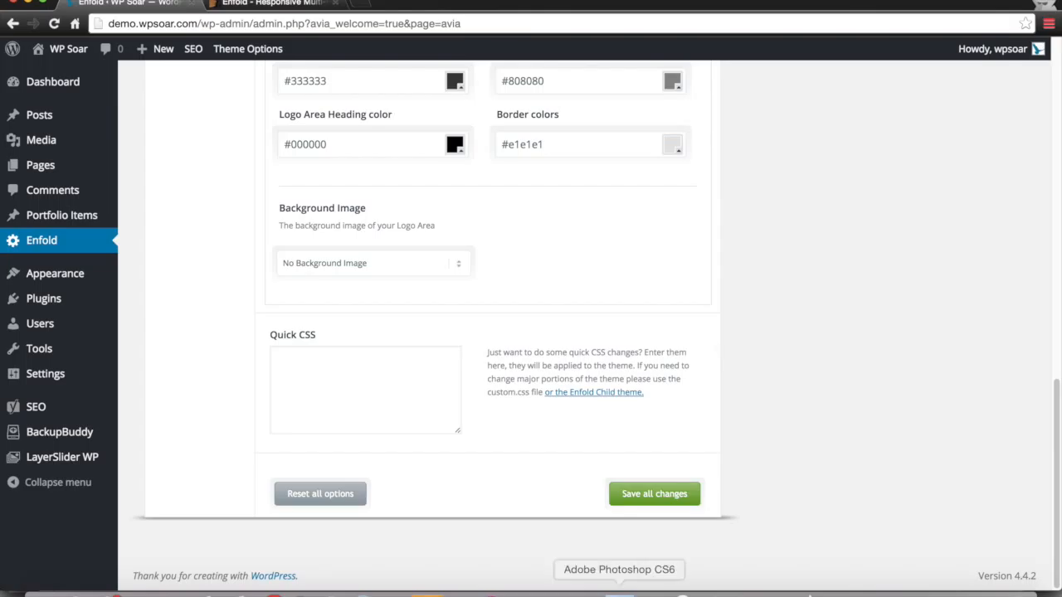
scroll(685, 427, up, 5)
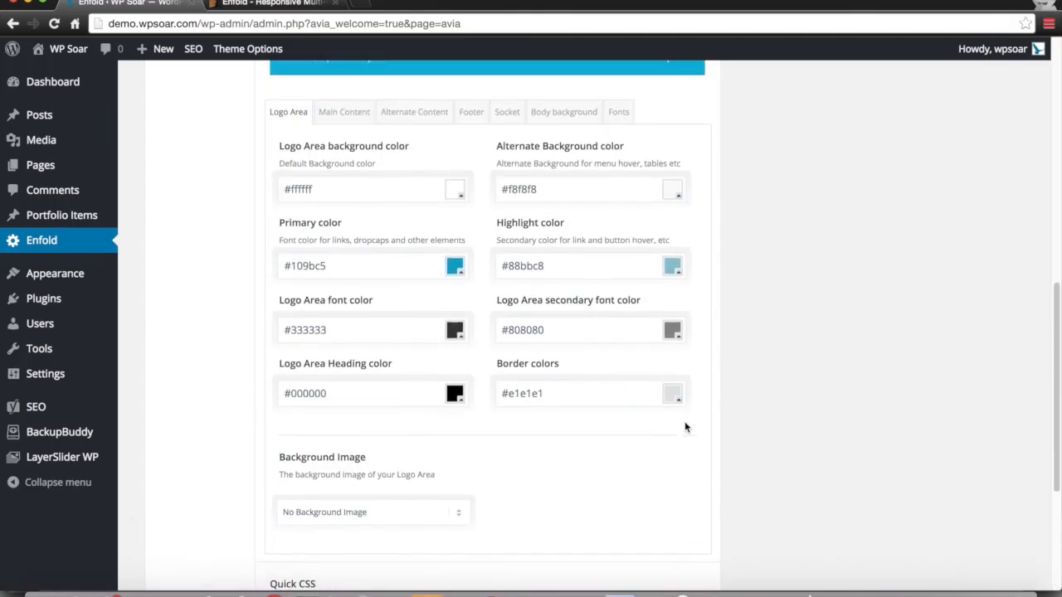
scroll(685, 427, down, 5)
click(654, 493)
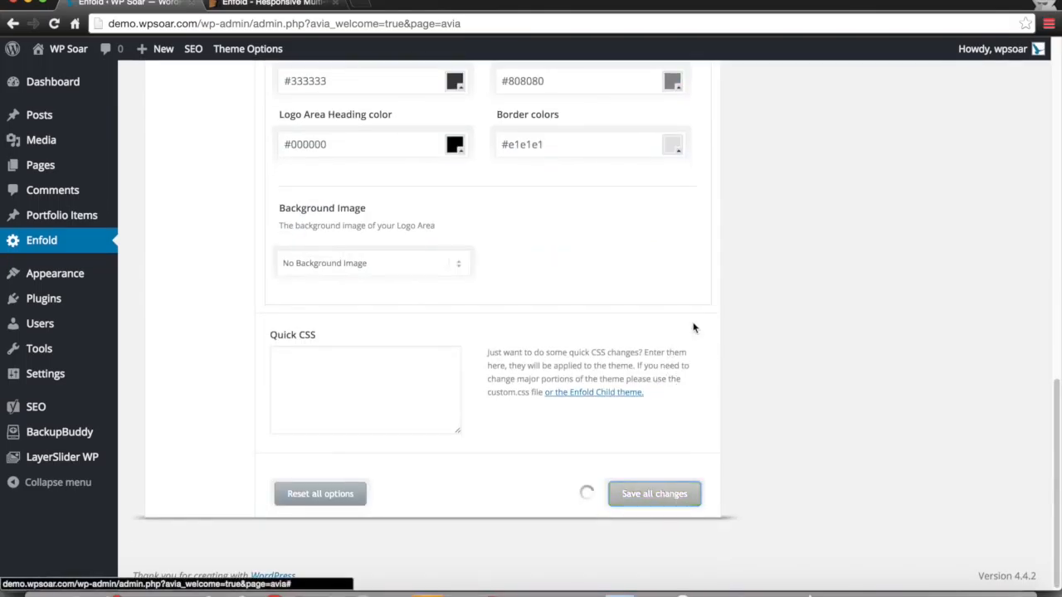
Open the Advanced Styling options and add the H5 element for editing.
scroll(694, 390, up, 10)
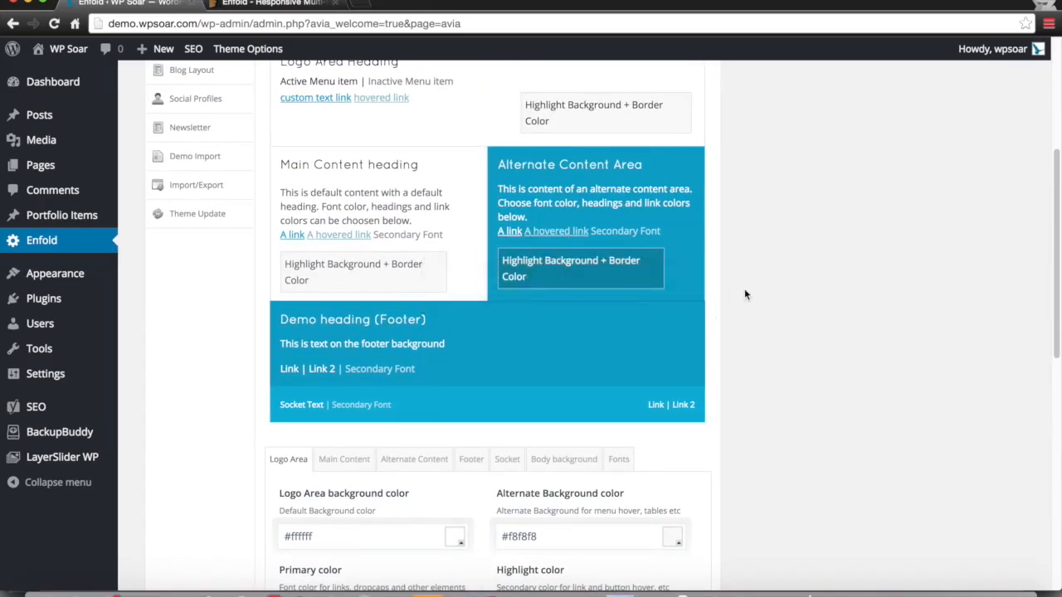
scroll(746, 293, up, 6)
click(196, 245)
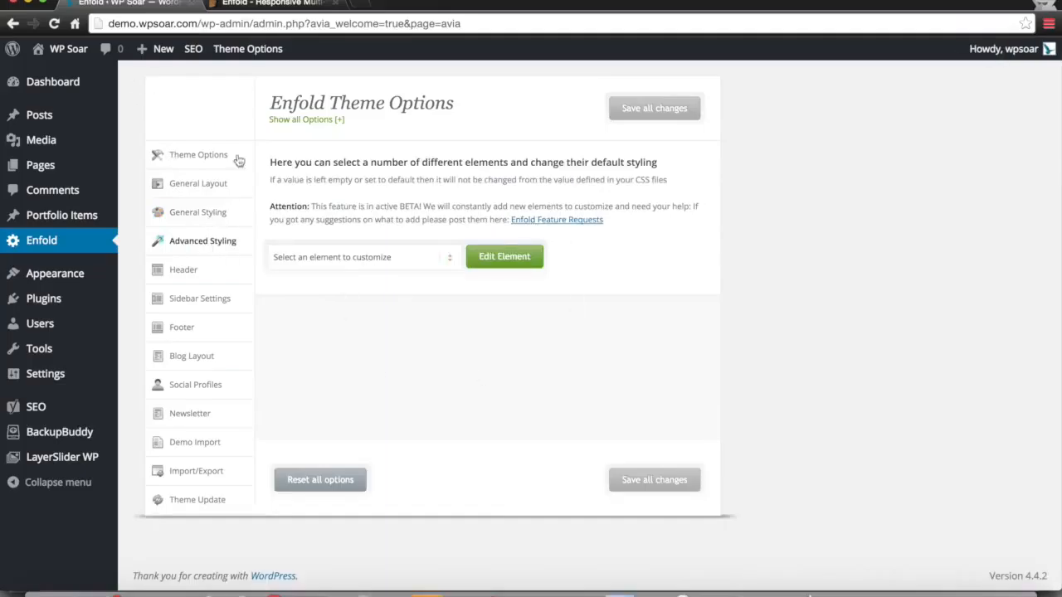
click(330, 260)
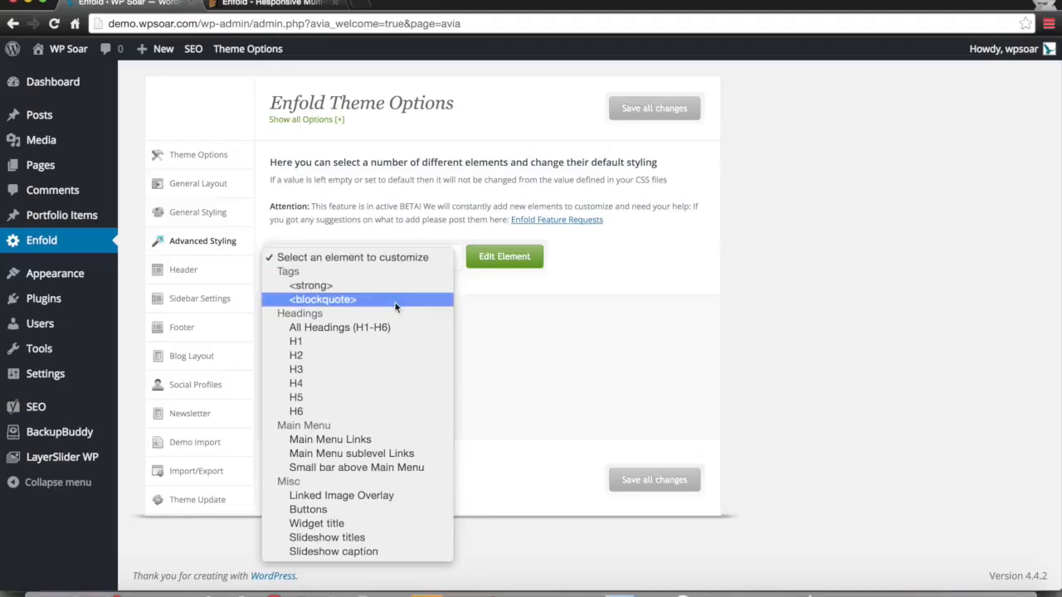
click(464, 363)
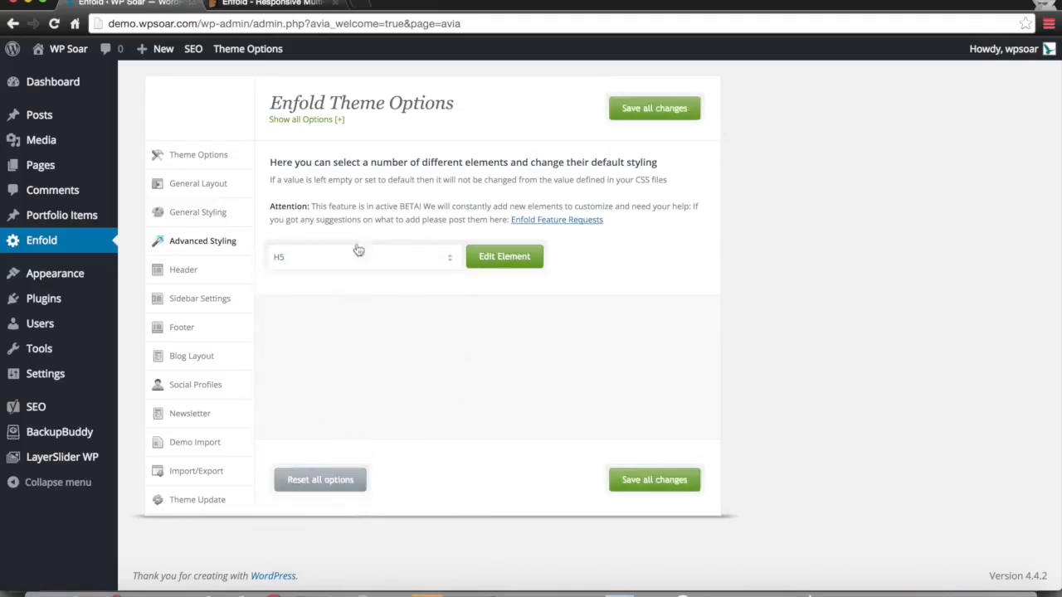
click(471, 253)
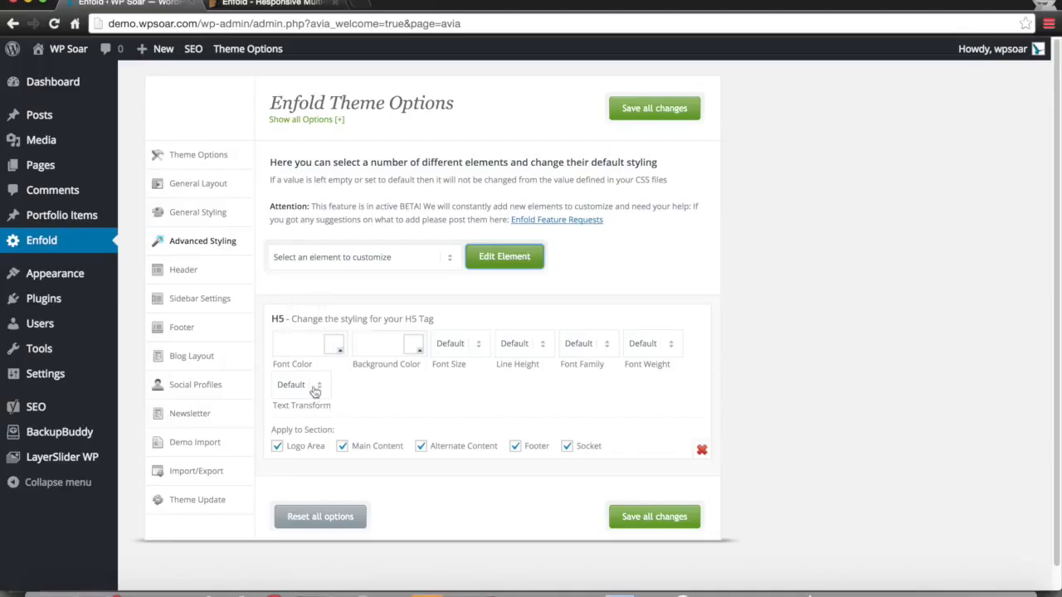
Examine the H5 font color, background color, font size and line height options without changing them.
click(313, 347)
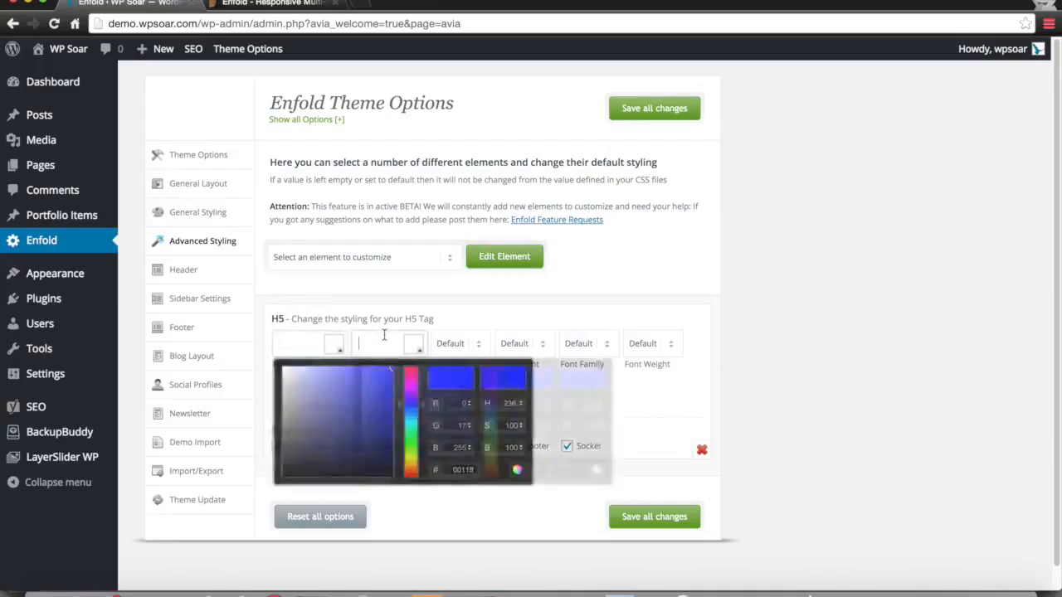
click(385, 338)
click(665, 369)
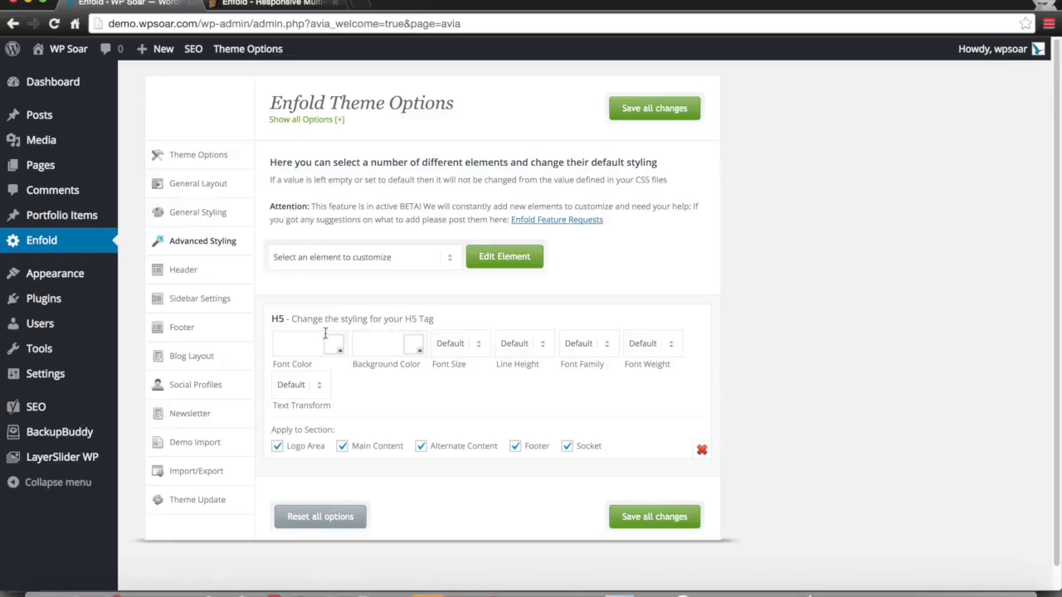
click(400, 340)
click(466, 348)
click(854, 363)
click(531, 347)
click(373, 343)
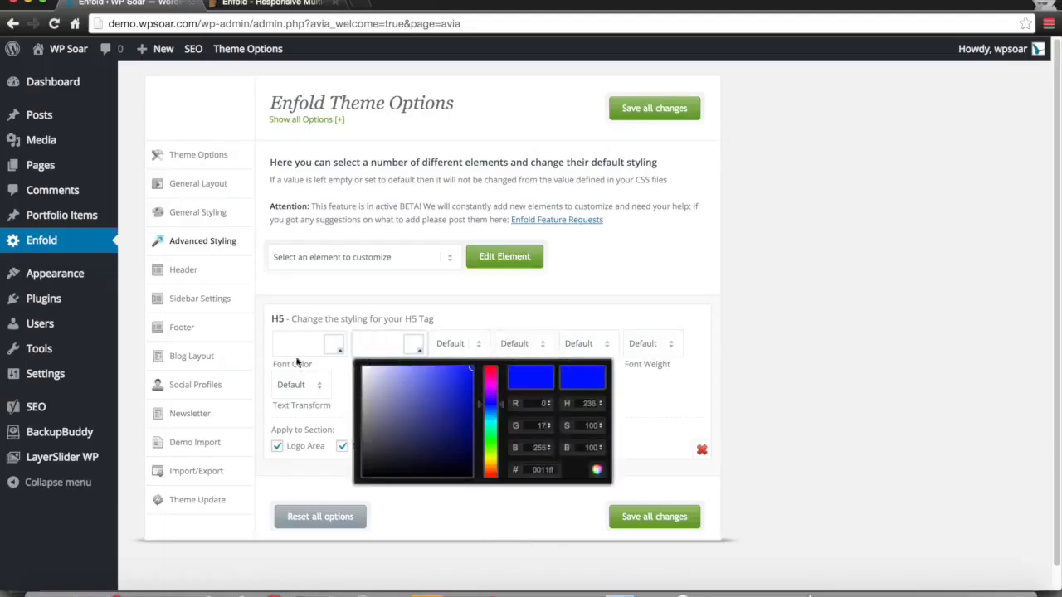
click(302, 341)
click(763, 412)
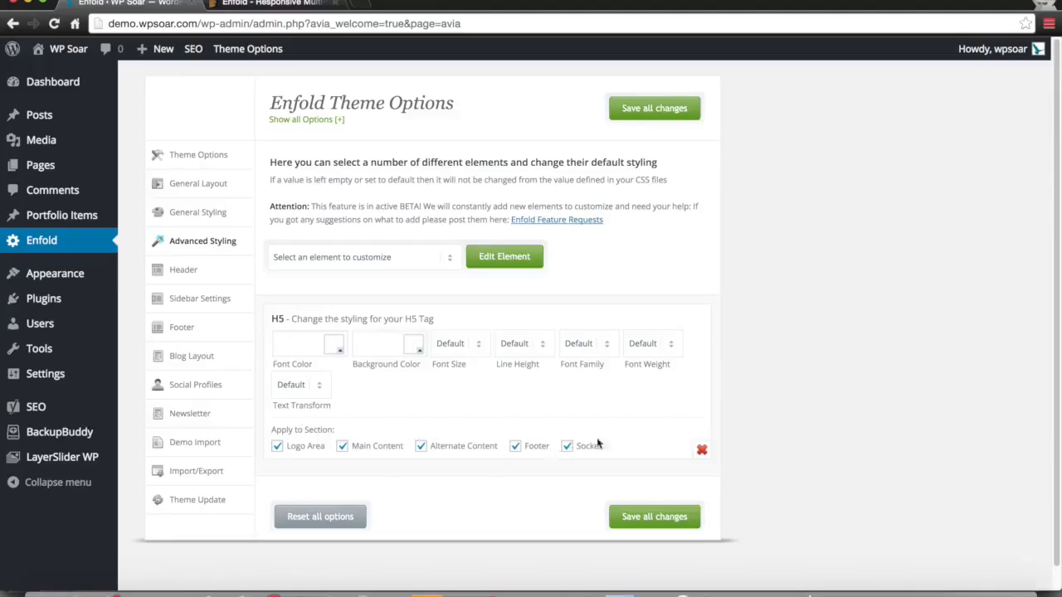
Apply the H5 styling only to Main Content, excluding Logo Area, Alternate Content, Footer and Socket, and save all changes.
click(319, 449)
click(456, 447)
click(531, 446)
click(583, 446)
click(652, 516)
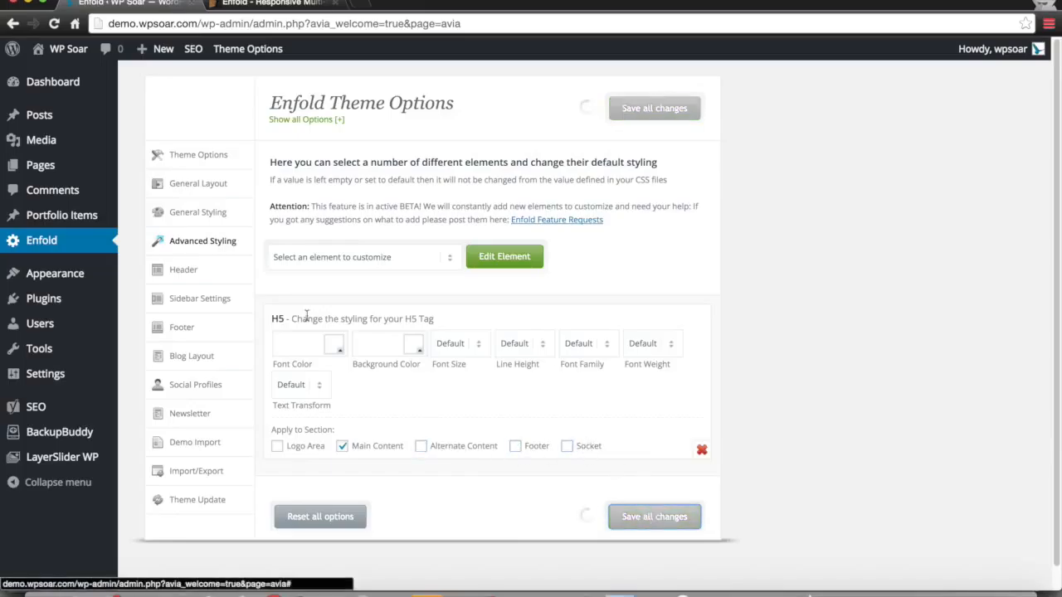
Review the list of other customizable elements and open the Header settings at the Header layout options.
click(342, 257)
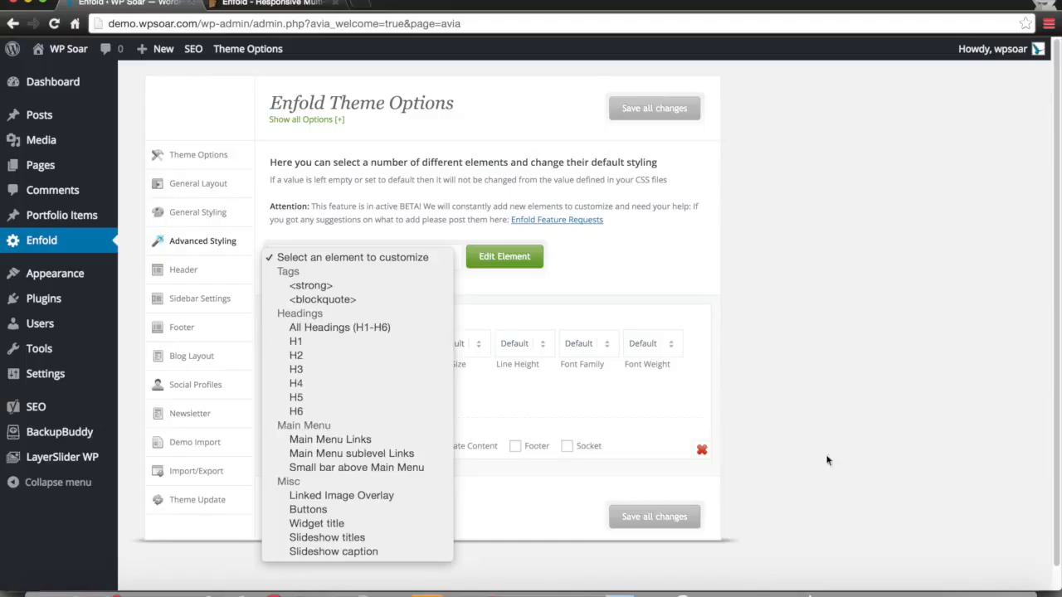
click(793, 437)
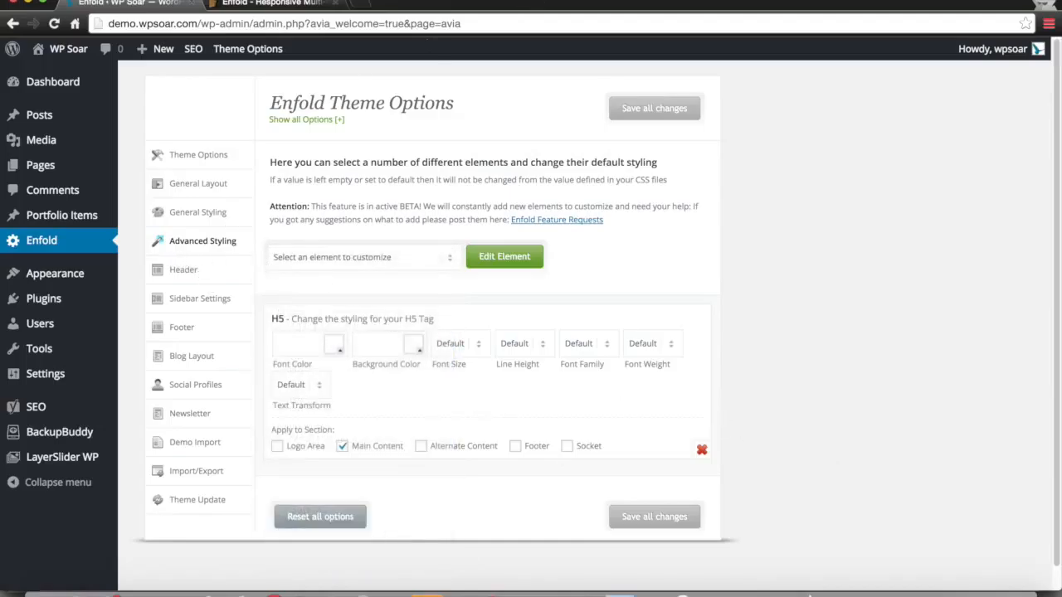
click(183, 269)
scroll(467, 327, down, 5)
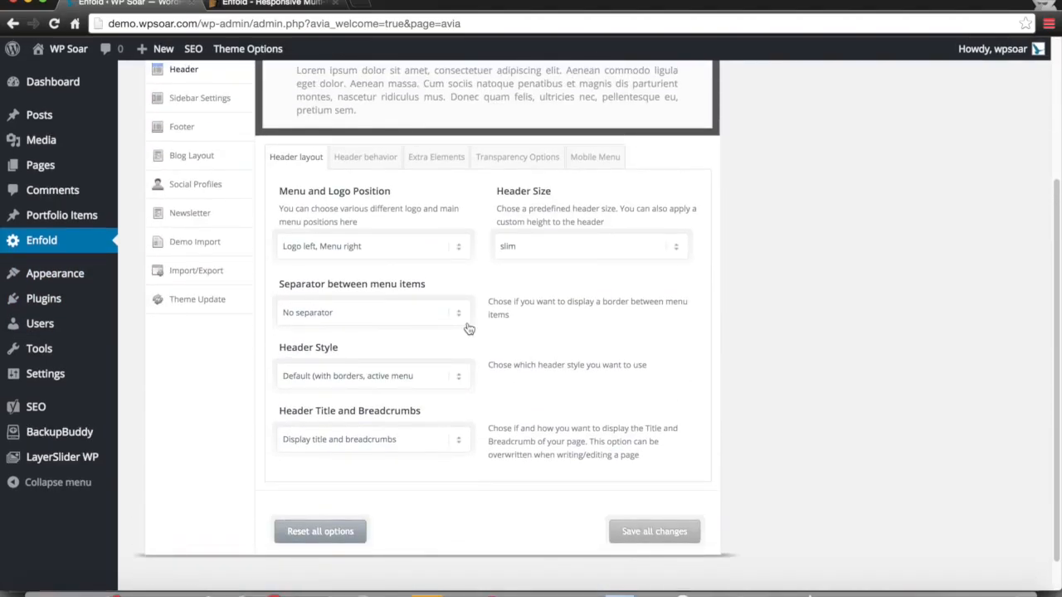
Review the header layout preview and the available Menu and Logo Position choices without changing the setting.
scroll(468, 329, up, 3)
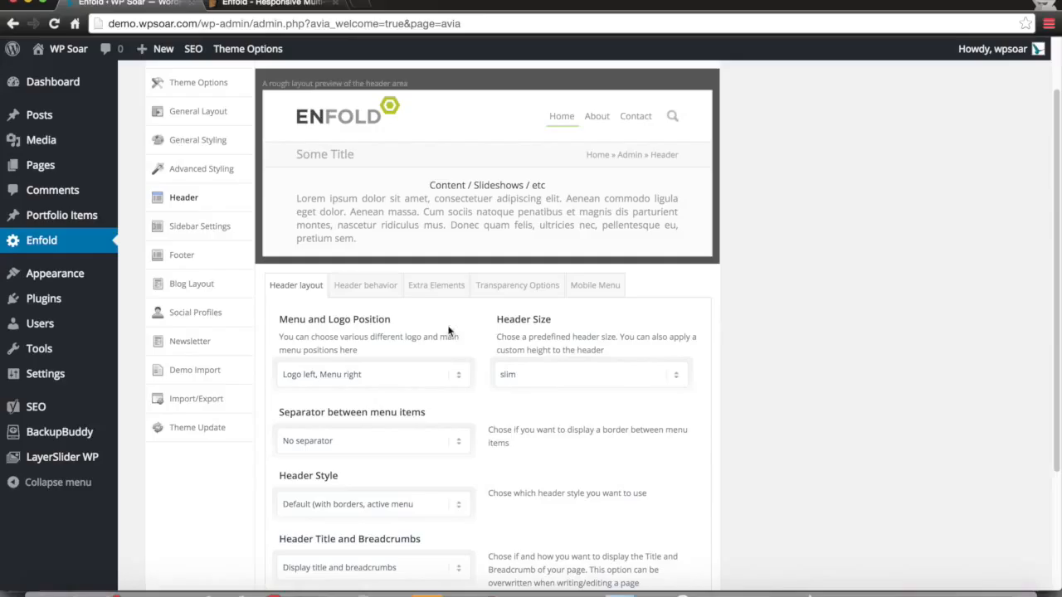
scroll(302, 294, down, 3)
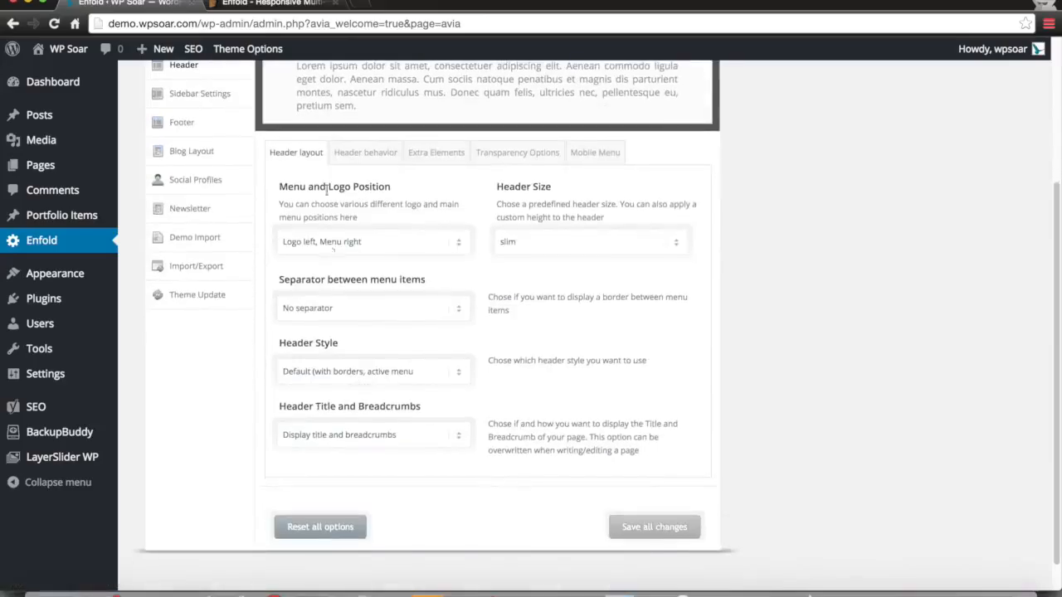
click(355, 251)
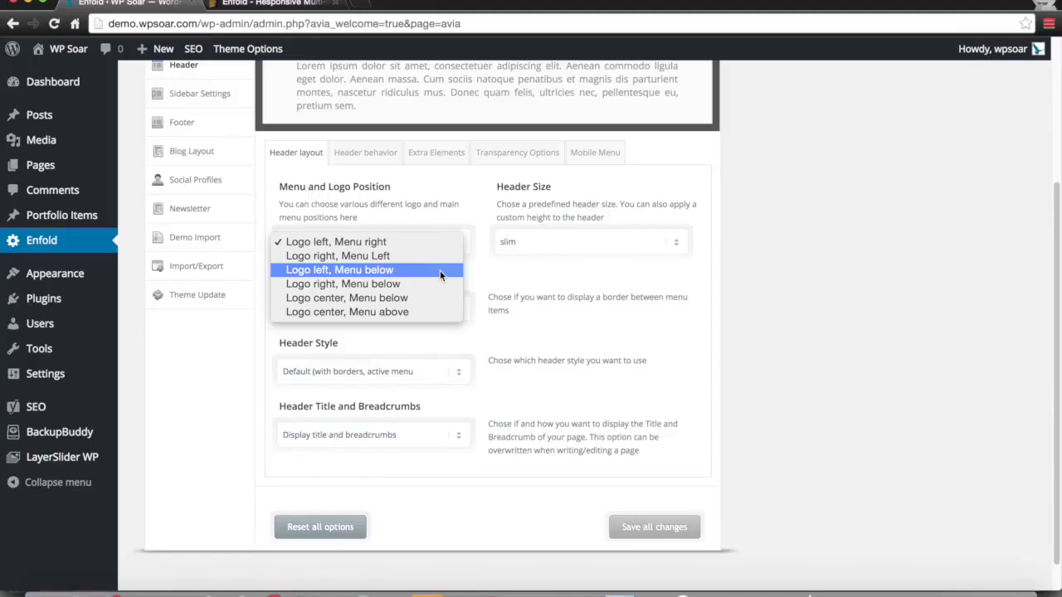
click(530, 275)
Try the large Header Size, check it in the layout preview, and set the size back to slim.
click(561, 244)
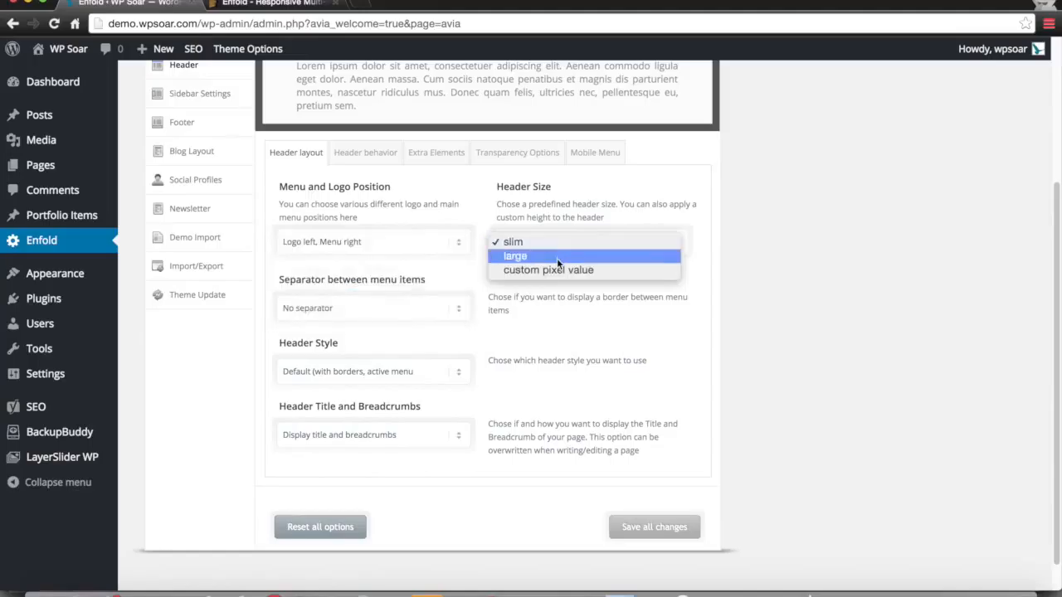
click(535, 256)
scroll(566, 292, up, 5)
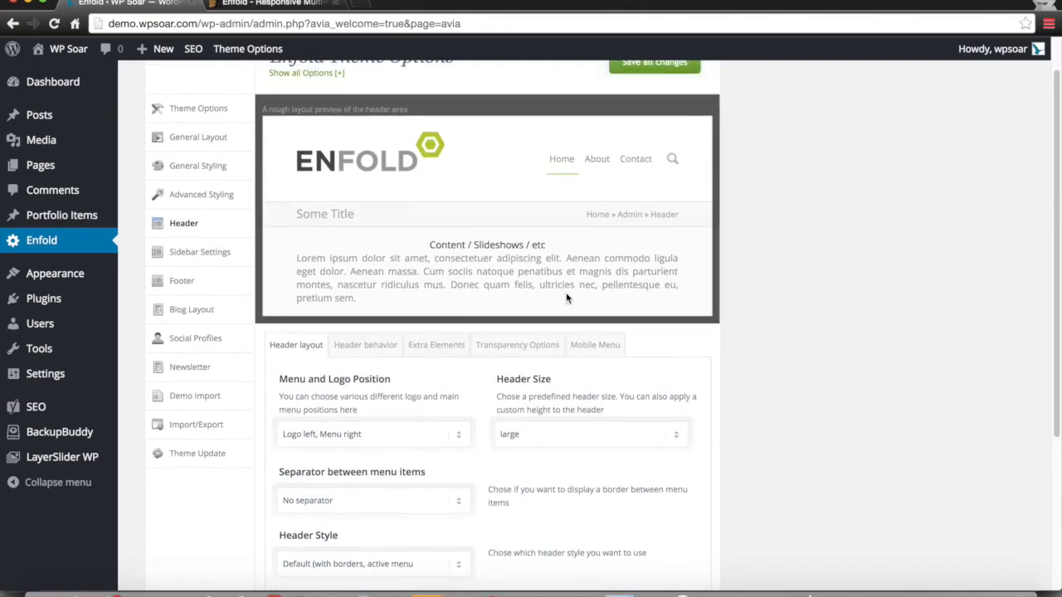
scroll(565, 292, down, 5)
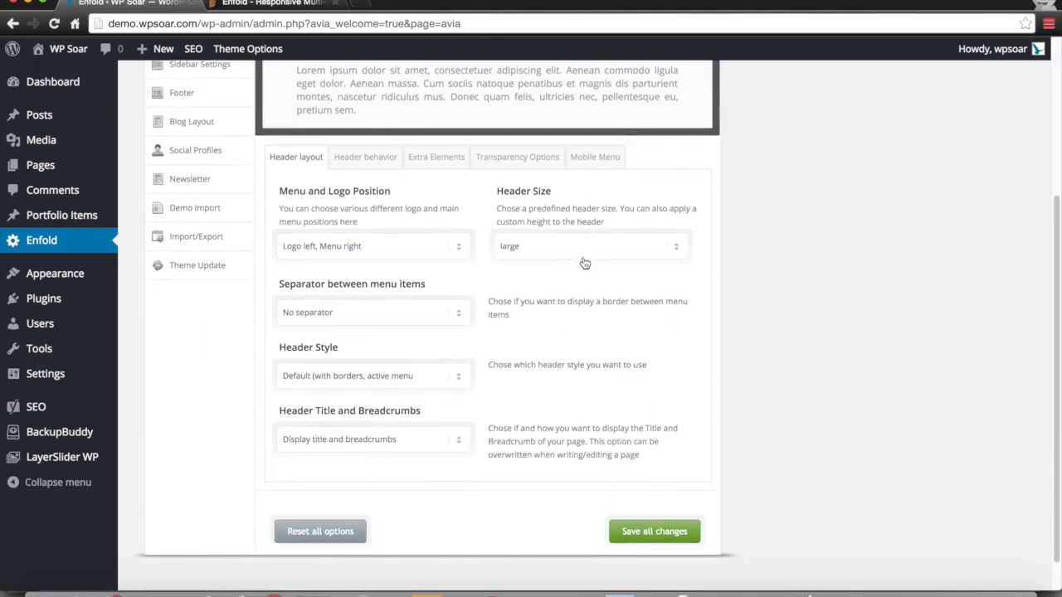
click(585, 247)
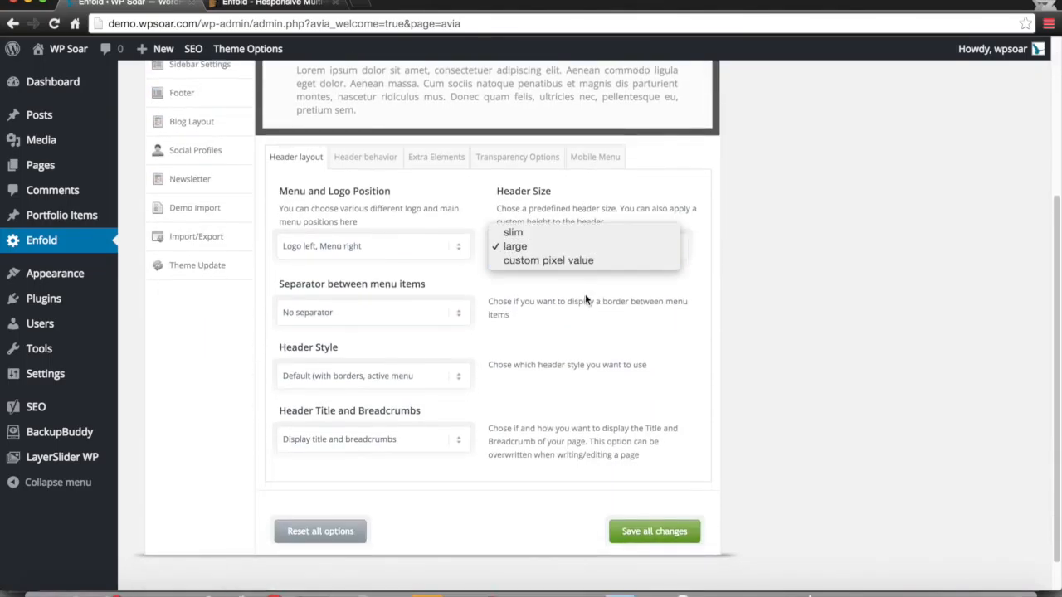
click(609, 231)
scroll(609, 232, up, 2)
scroll(610, 229, down, 2)
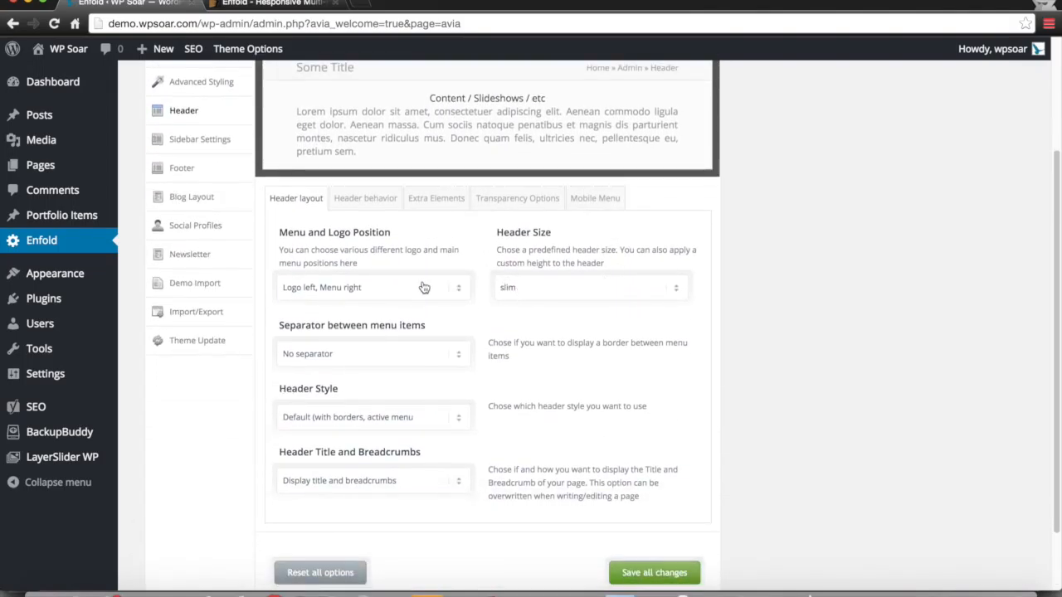
Try the small and large separators between menu items, check the preview, and restore No separator.
click(397, 349)
click(400, 373)
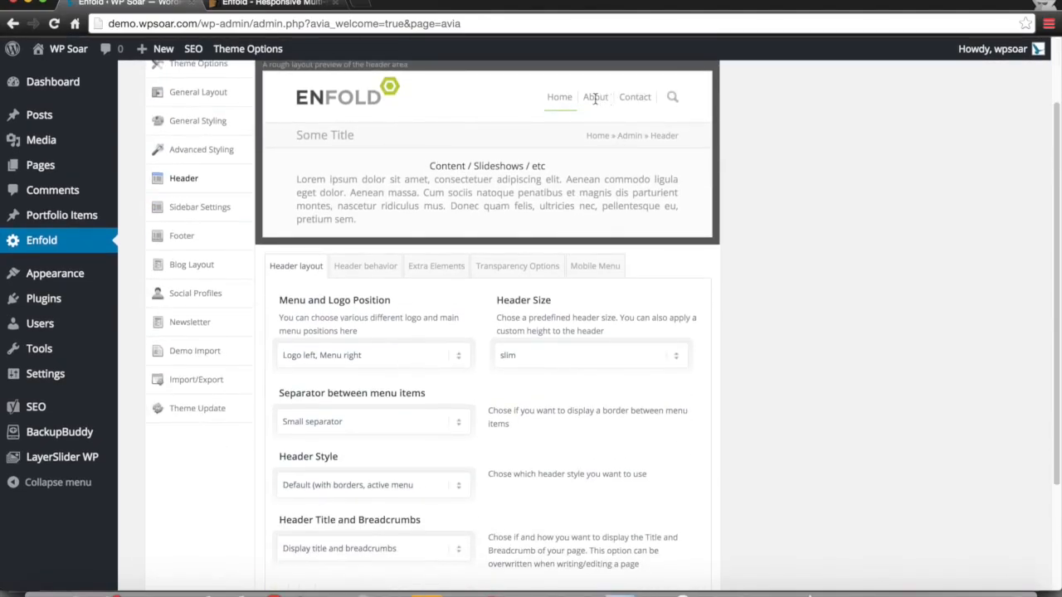
scroll(599, 100, down, 3)
click(431, 311)
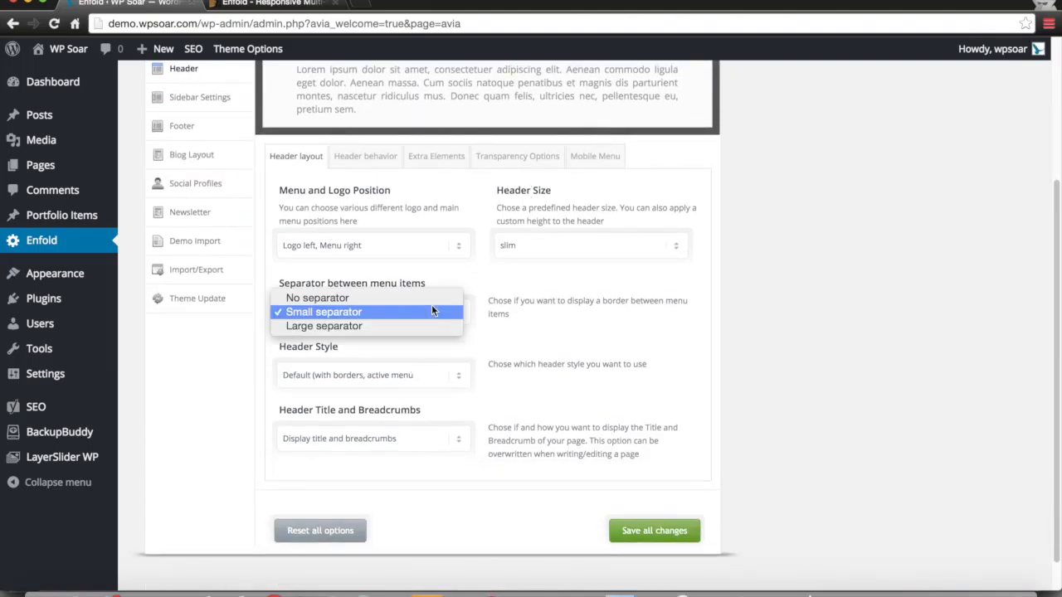
click(419, 329)
scroll(617, 254, down, 2)
click(384, 378)
click(384, 350)
scroll(642, 251, down, 3)
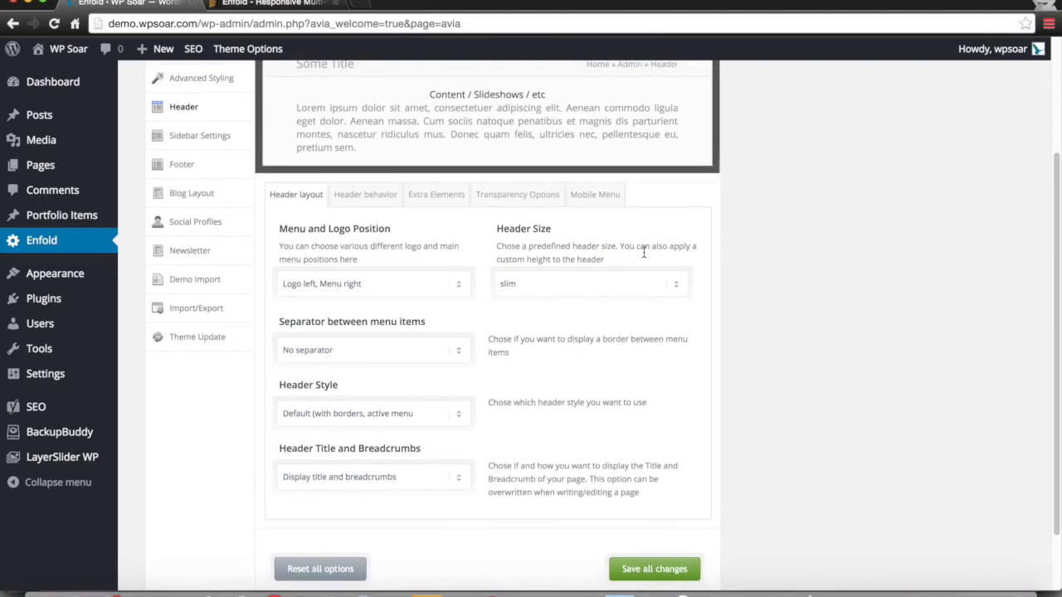
scroll(515, 344, up, 2)
scroll(547, 320, down, 4)
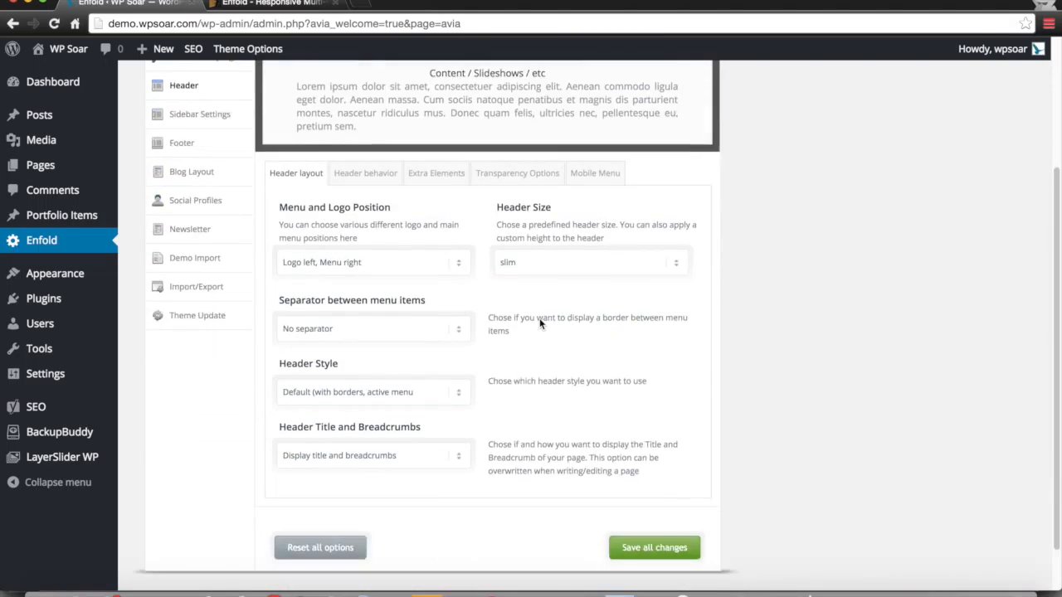
Try the Minimal with drop shadow Header Style and set it back to Default with borders and active menu indicator.
click(340, 365)
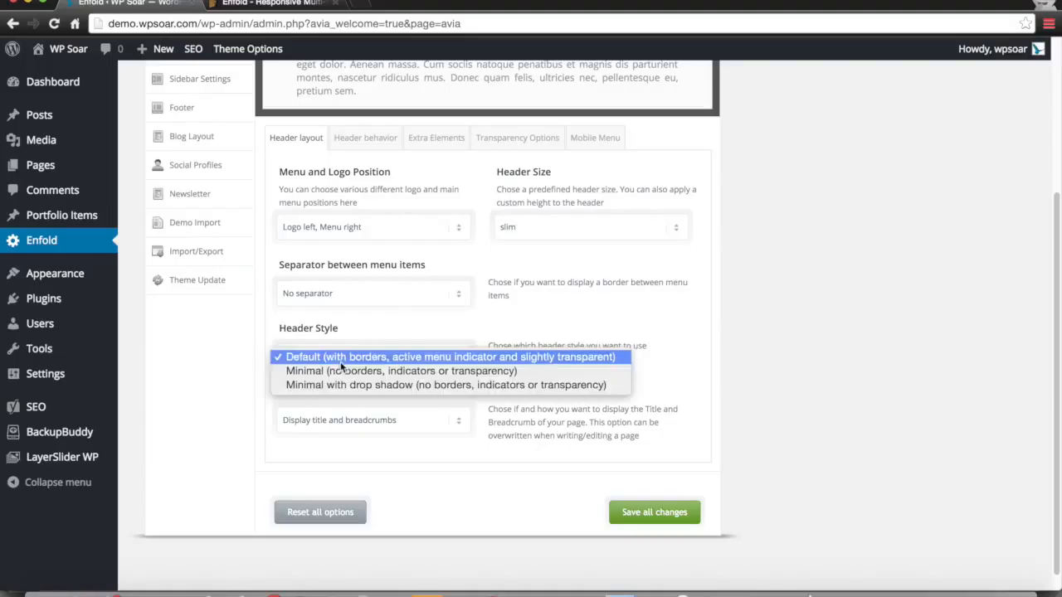
click(397, 385)
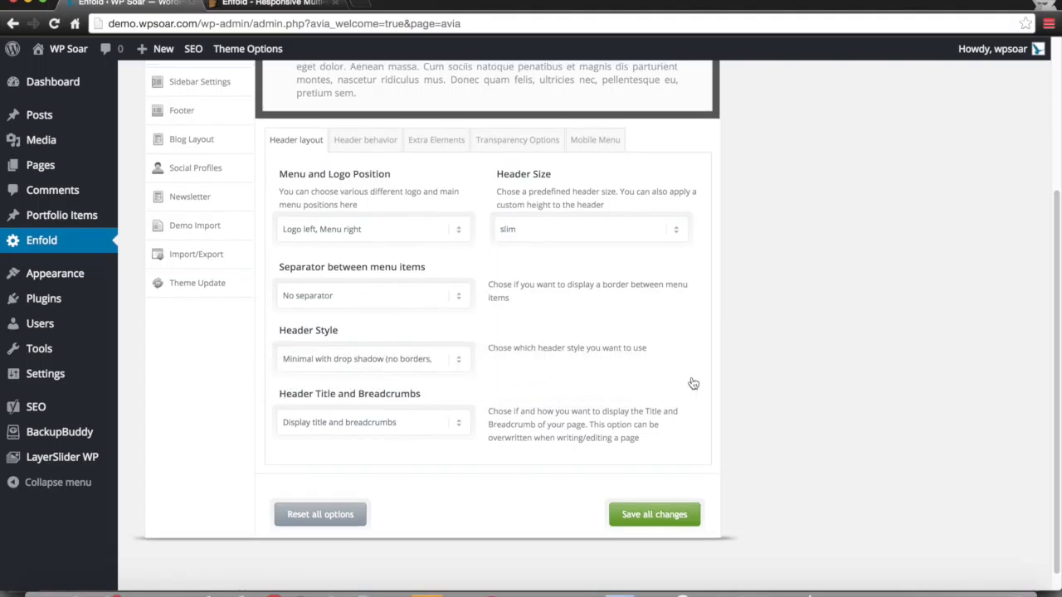
scroll(691, 377, down, 1)
click(448, 421)
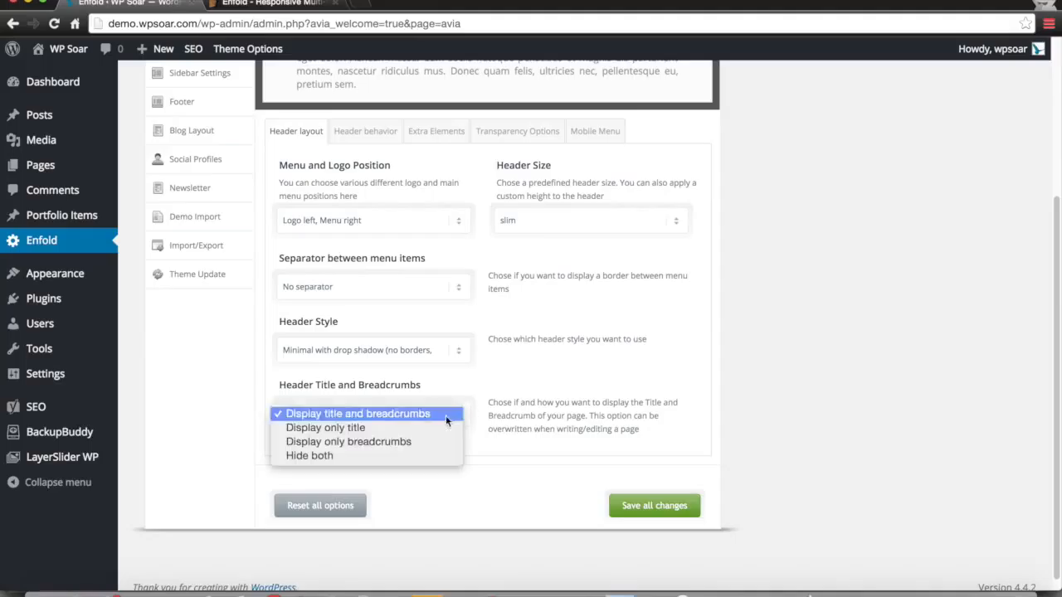
click(454, 350)
click(455, 350)
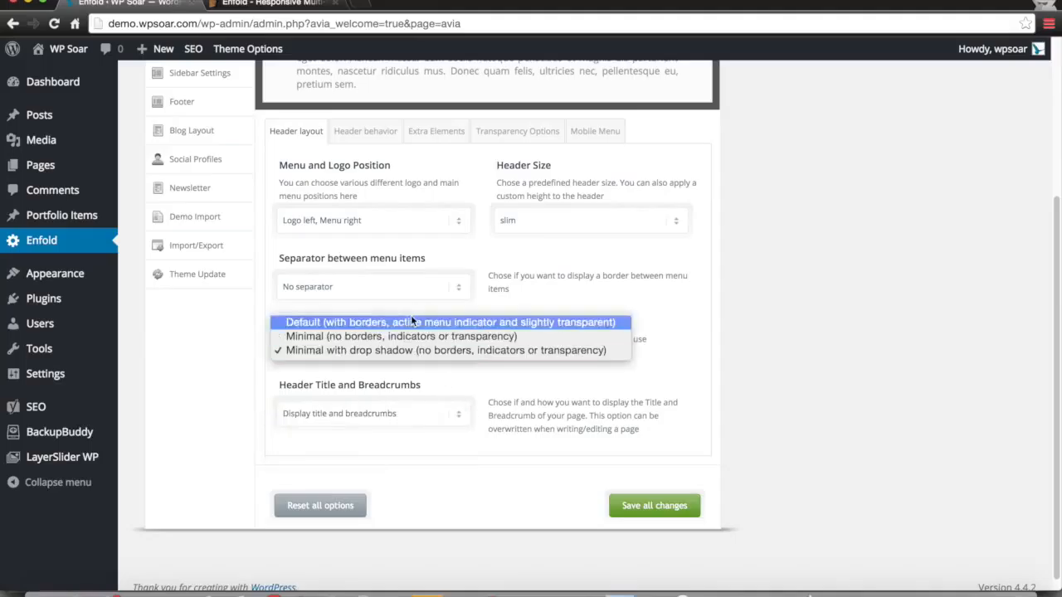
click(411, 316)
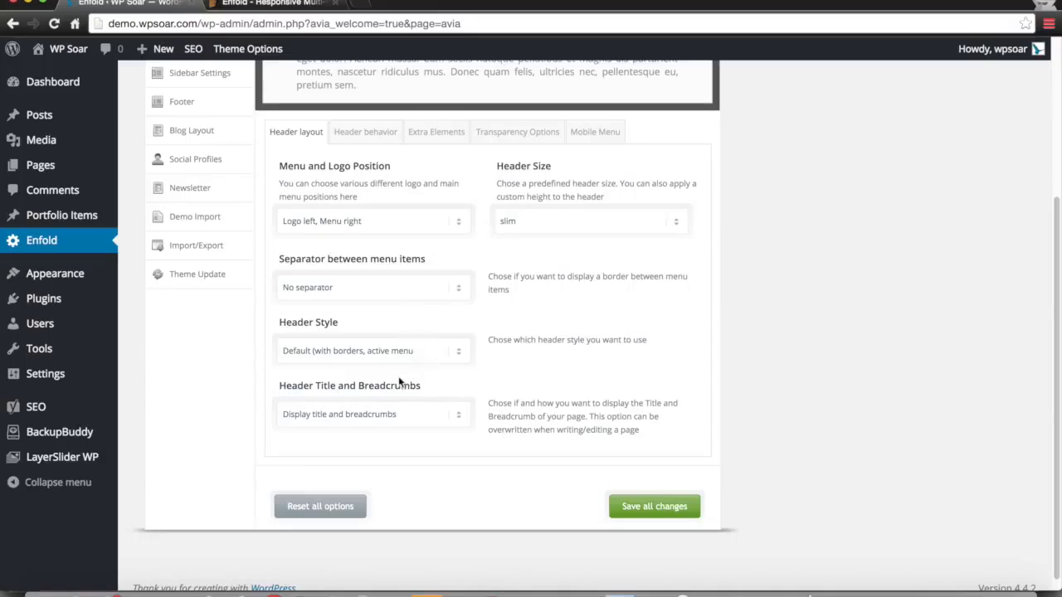
Examine the Header Title and Breadcrumbs choices and compare them with the header preview, leaving the setting unchanged.
click(396, 416)
click(20, 506)
scroll(569, 271, up, 2)
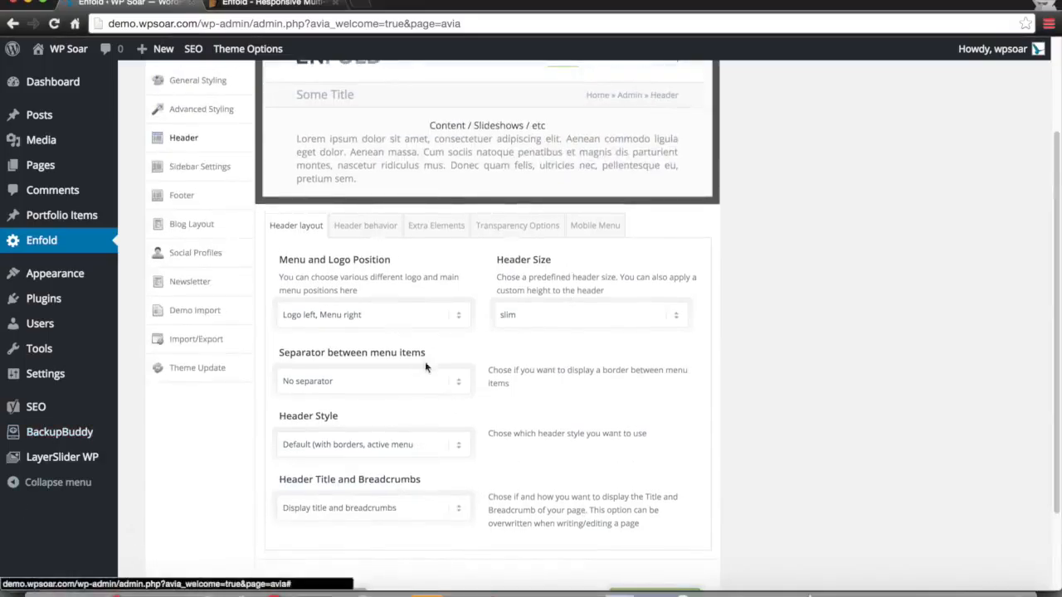
scroll(425, 367, down, 2)
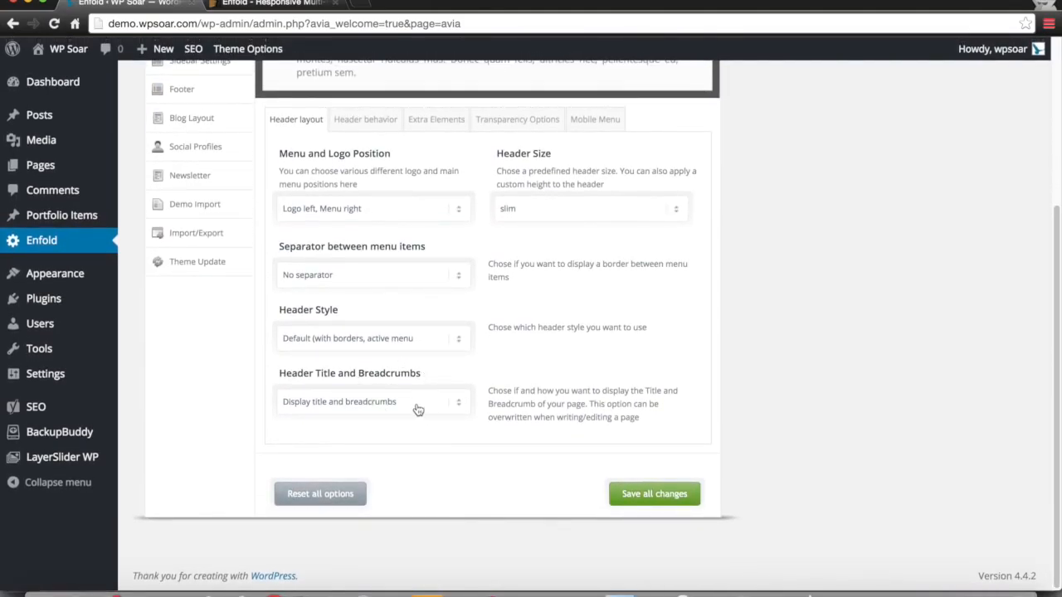
click(418, 412)
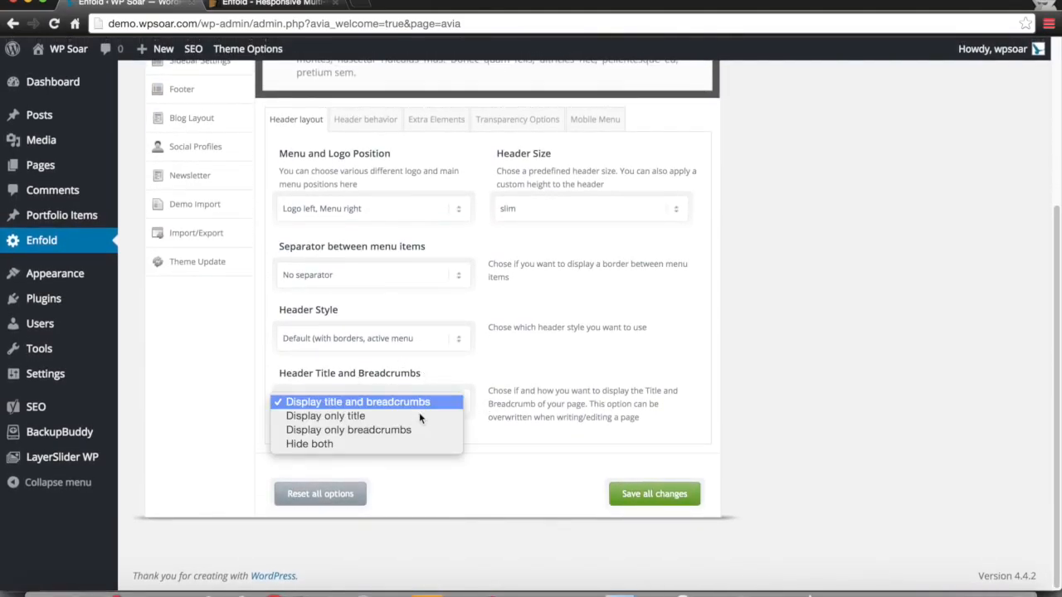
click(457, 486)
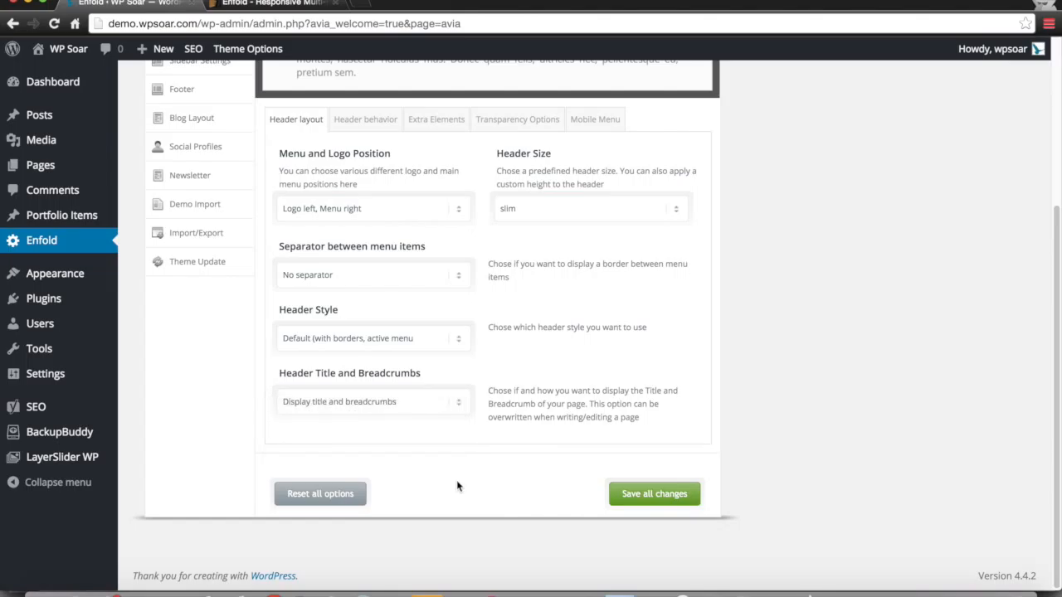
scroll(454, 436, up, 4)
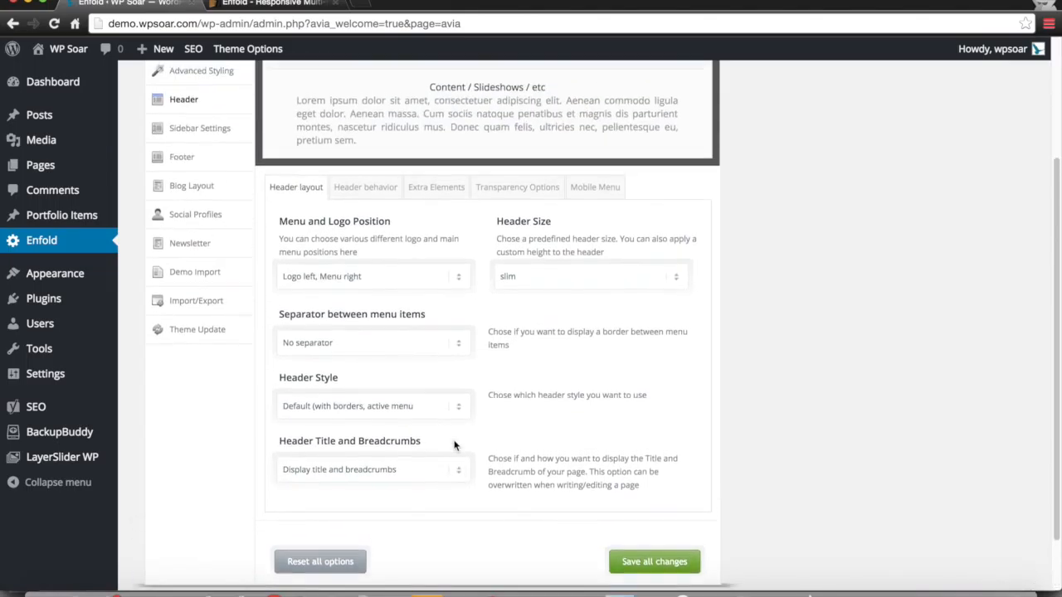
scroll(455, 444, down, 3)
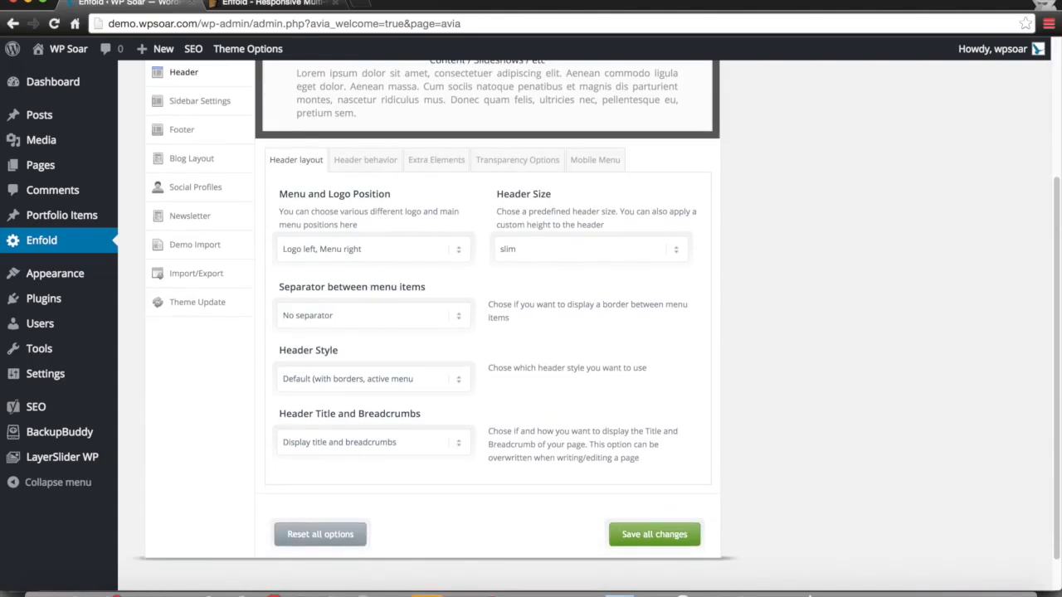
scroll(351, 337, up, 4)
scroll(492, 440, down, 4)
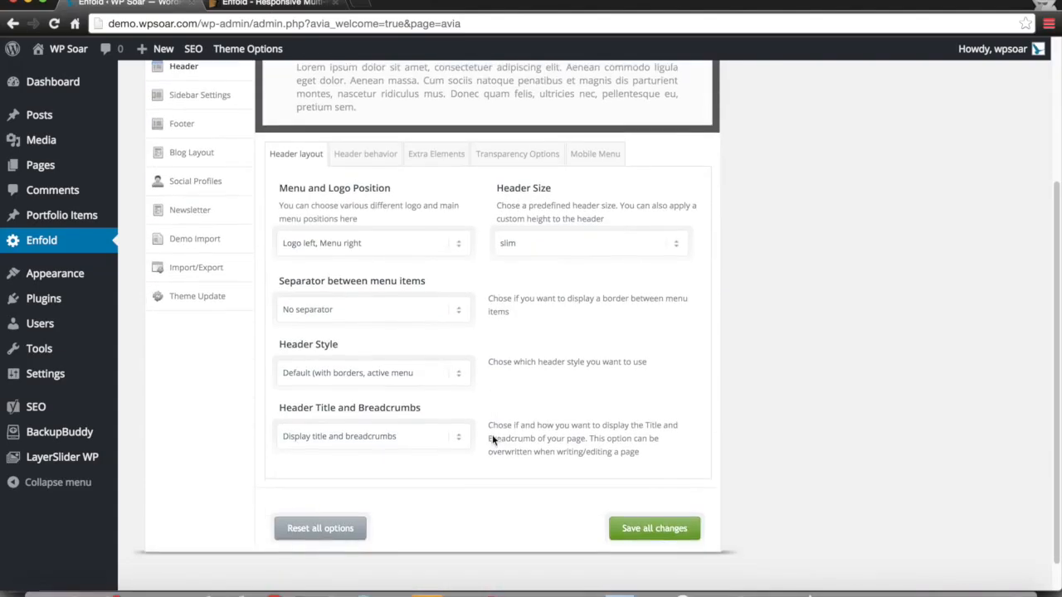
scroll(492, 440, up, 2)
Open the Header behavior options and examine the Sticky Header setting alongside the header preview.
click(348, 213)
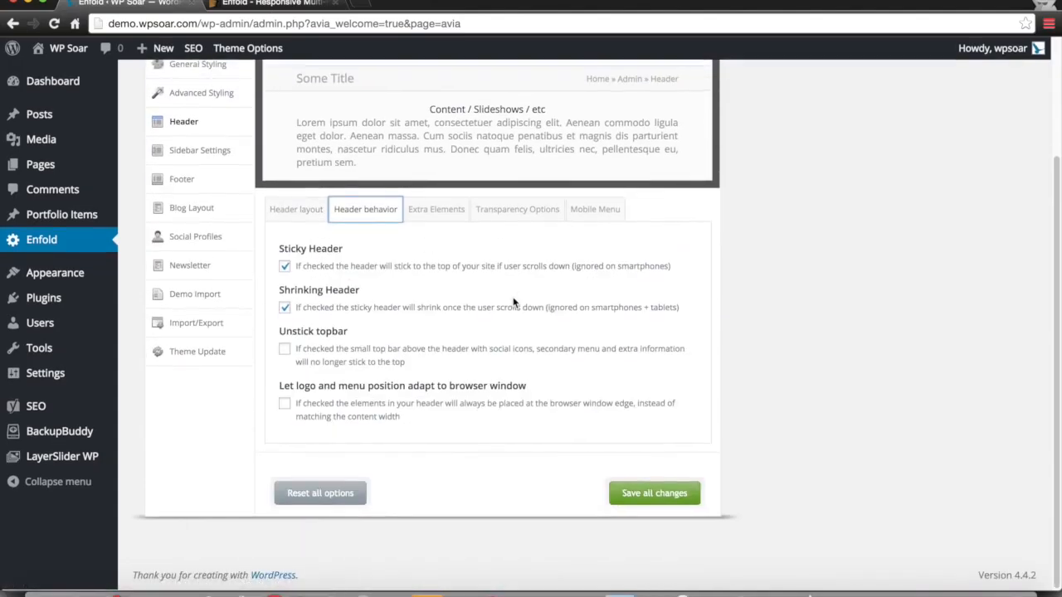
double_click(327, 248)
triple_click(330, 247)
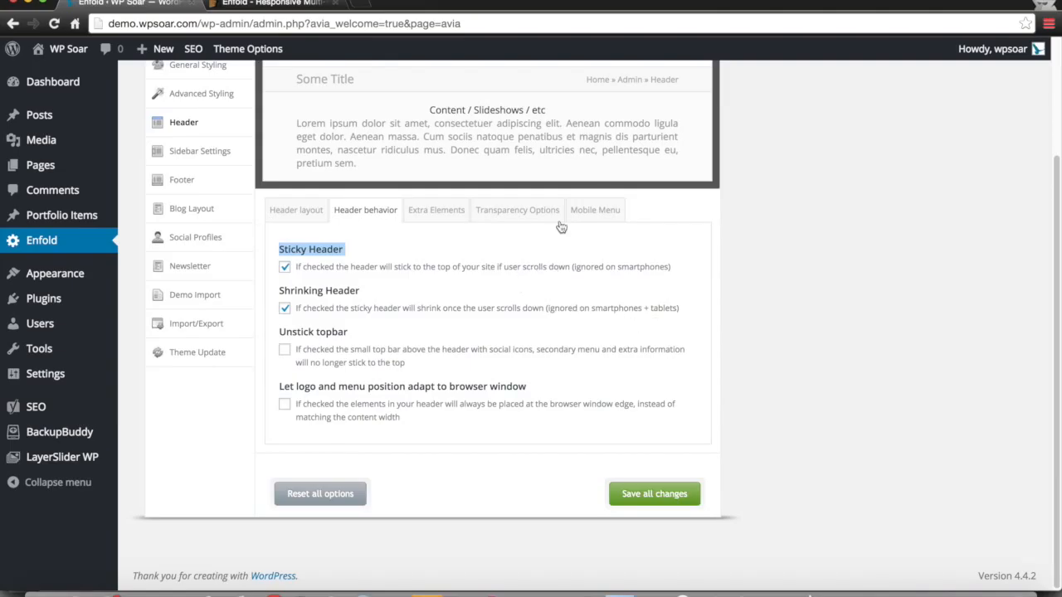
scroll(609, 187, up, 4)
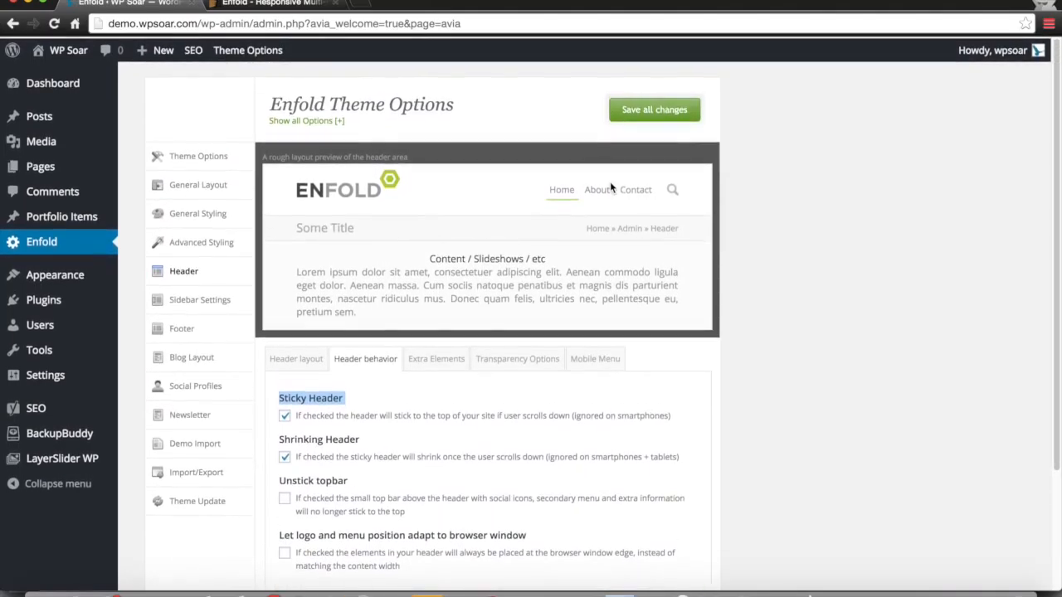
scroll(609, 187, down, 2)
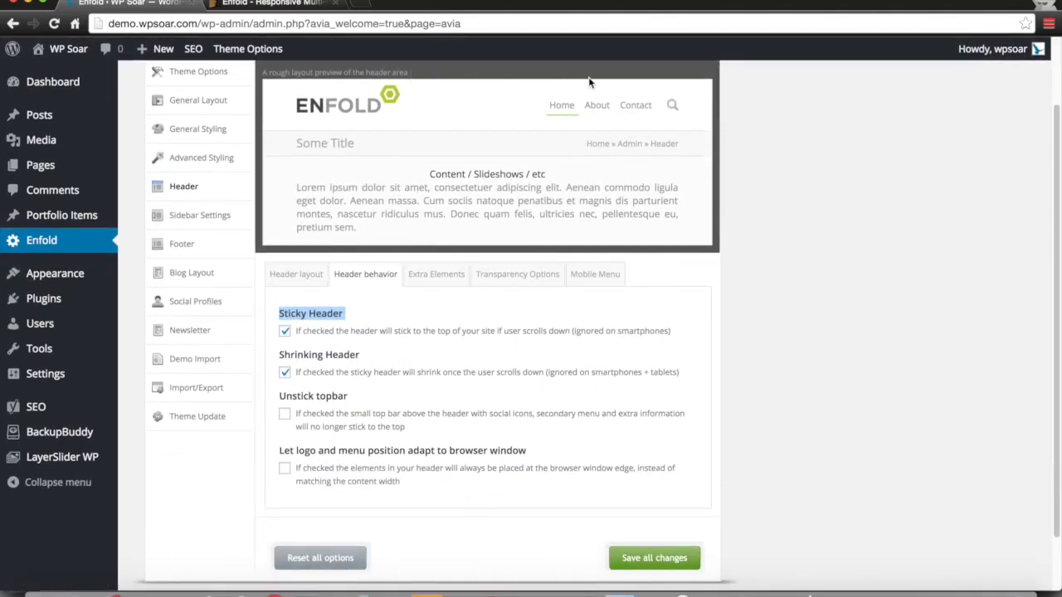
Open the live site's home page, demo.wpsoar.com, in a new browser tab.
super+click(239, 51)
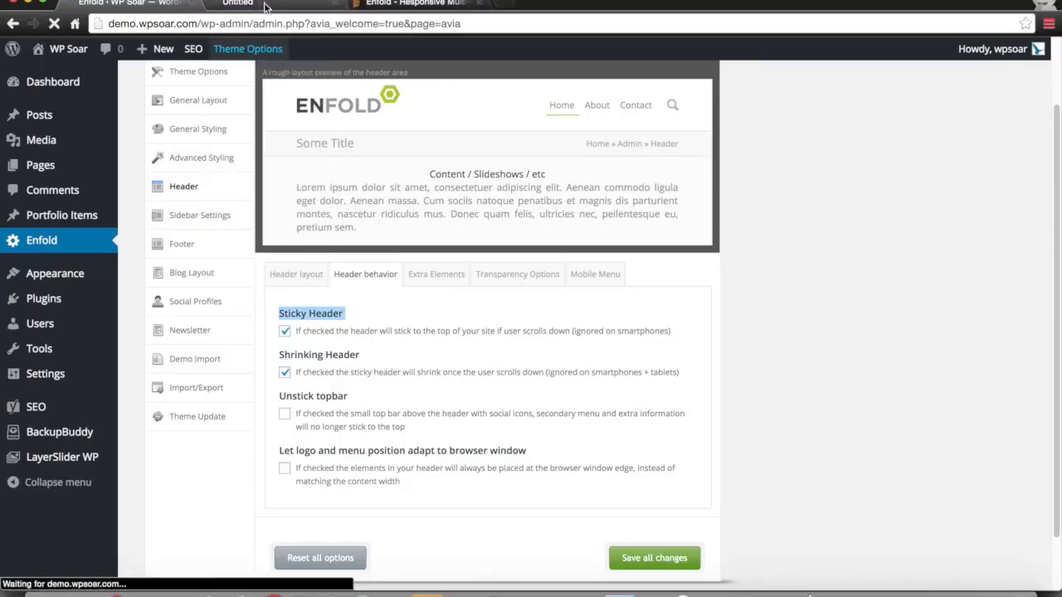
click(265, 4)
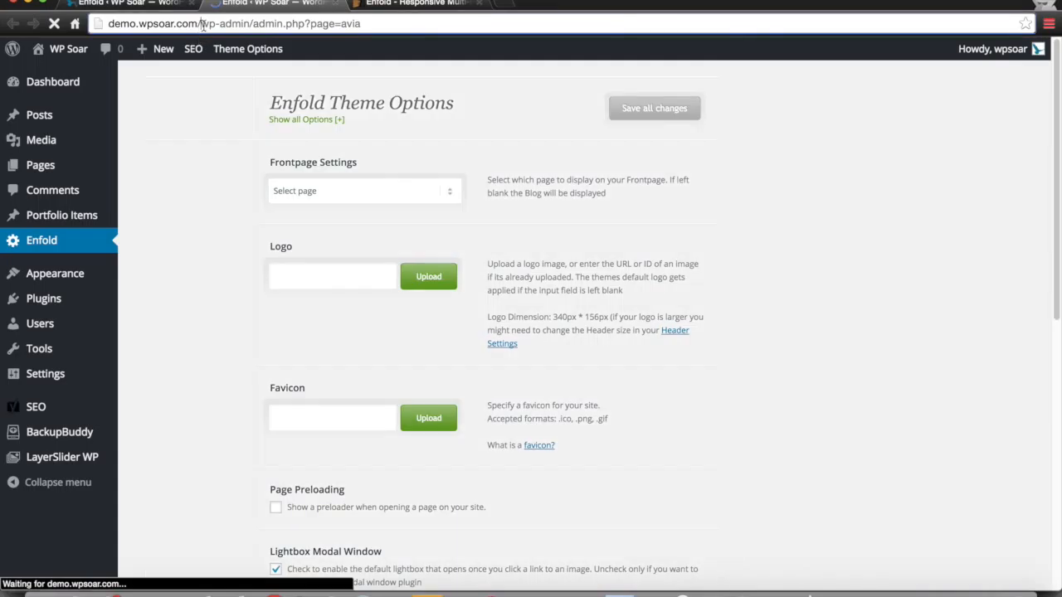
drag(197, 23, 365, 23)
key(BackSpace)
key(Return)
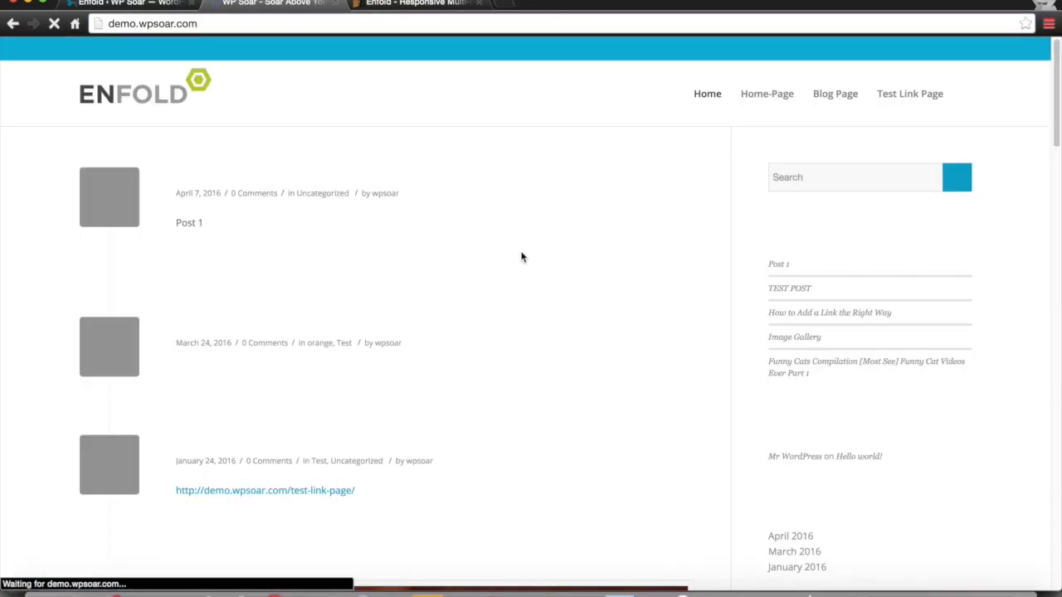
Examine how the sticky, shrinking header behaves on the live home page while moving through the posts.
scroll(339, 177, down, 3)
scroll(338, 171, up, 3)
scroll(338, 171, down, 3)
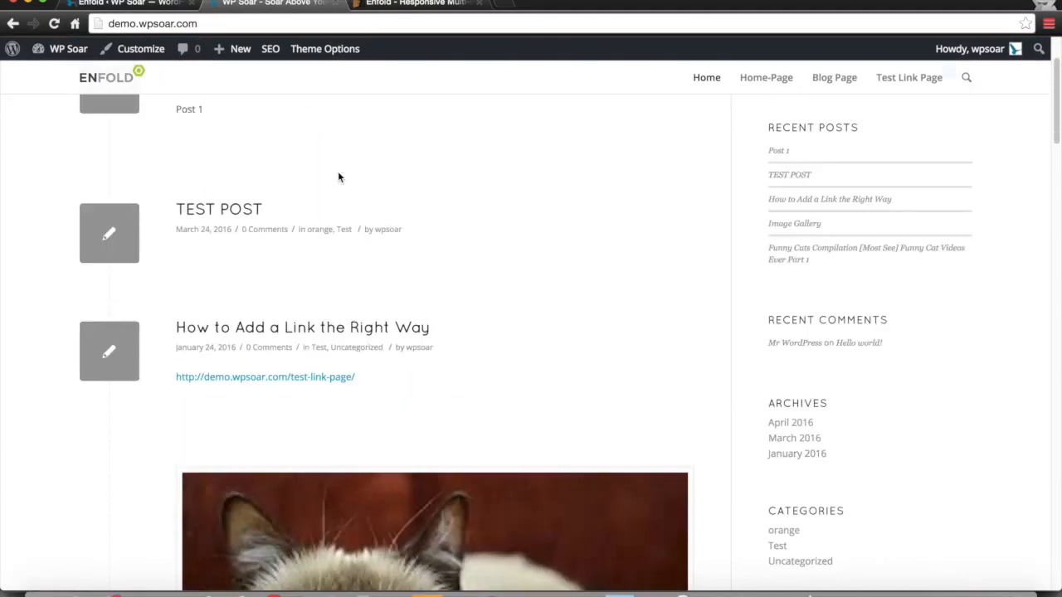
scroll(338, 170, up, 2)
scroll(338, 171, down, 2)
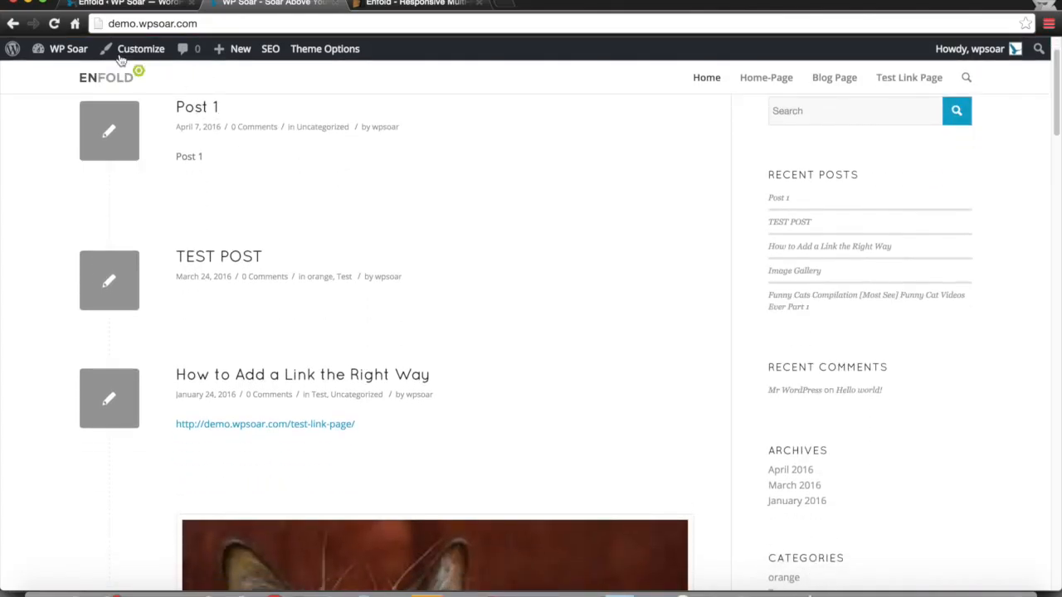
scroll(303, 196, down, 2)
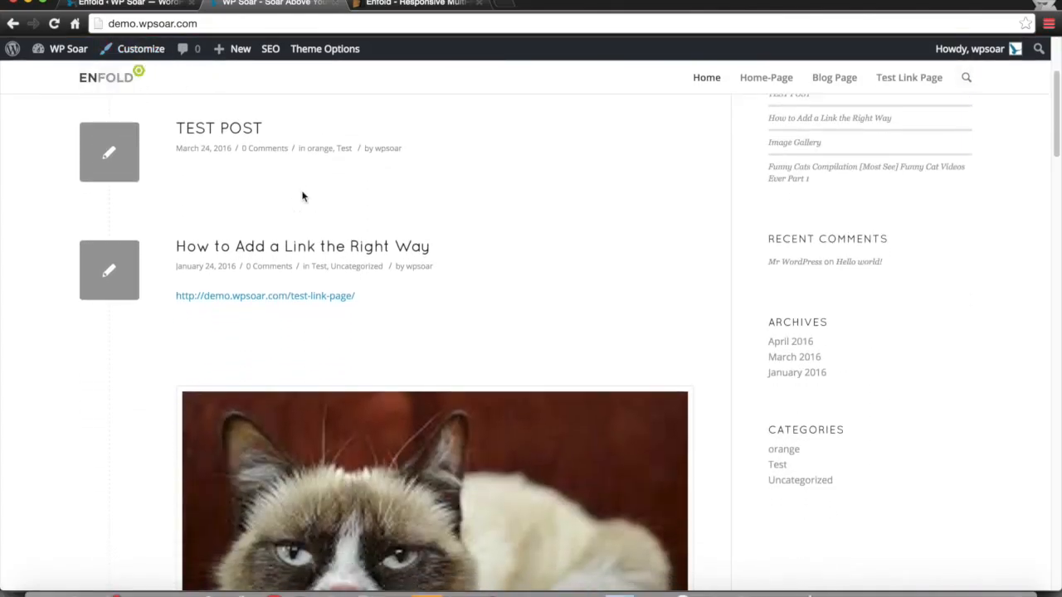
scroll(301, 197, up, 3)
scroll(303, 196, down, 1)
scroll(303, 197, down, 1)
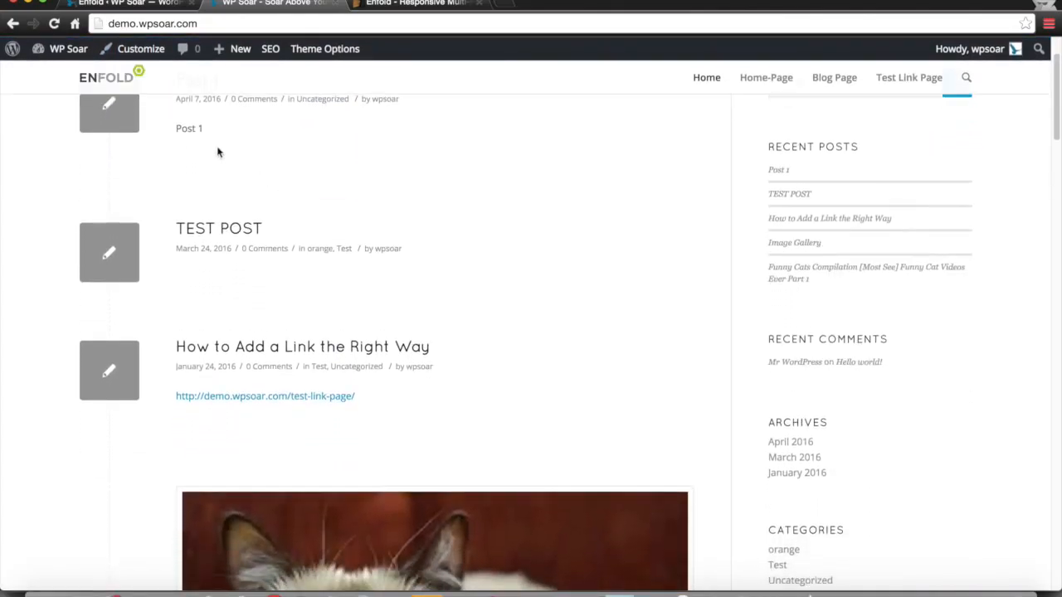
Examine the sticky header through all the posts on the live home page, down to Test Post and back to the start.
scroll(304, 171, down, 5)
scroll(305, 170, down, 8)
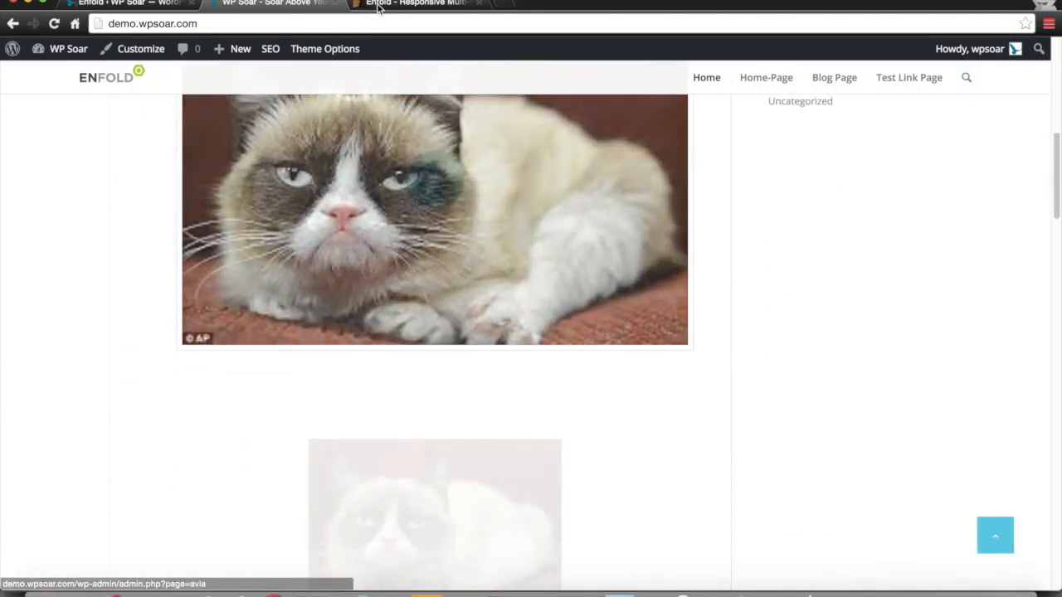
scroll(549, 275, down, 10)
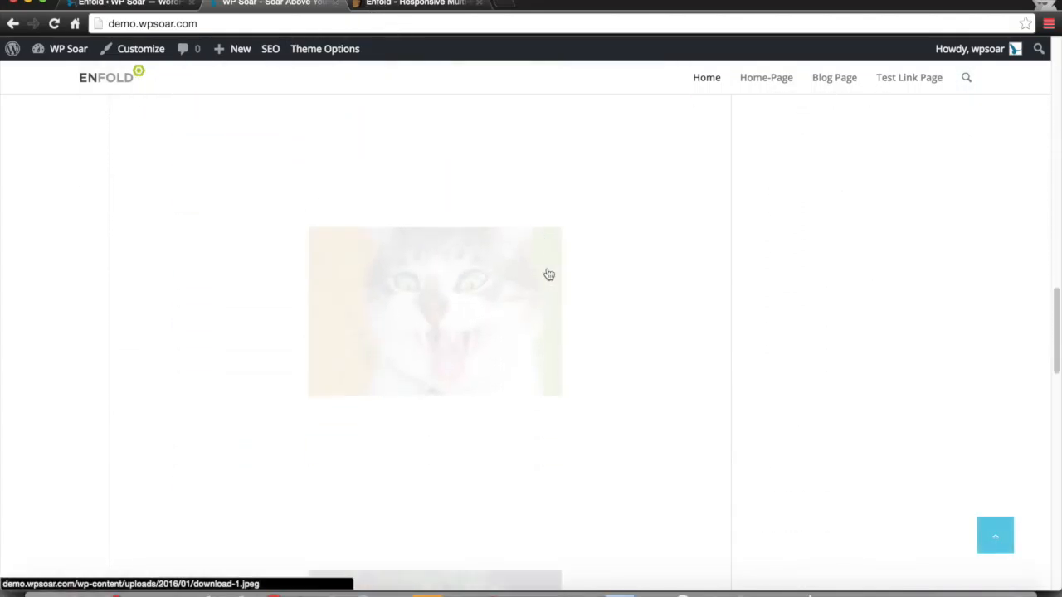
scroll(548, 274, down, 13)
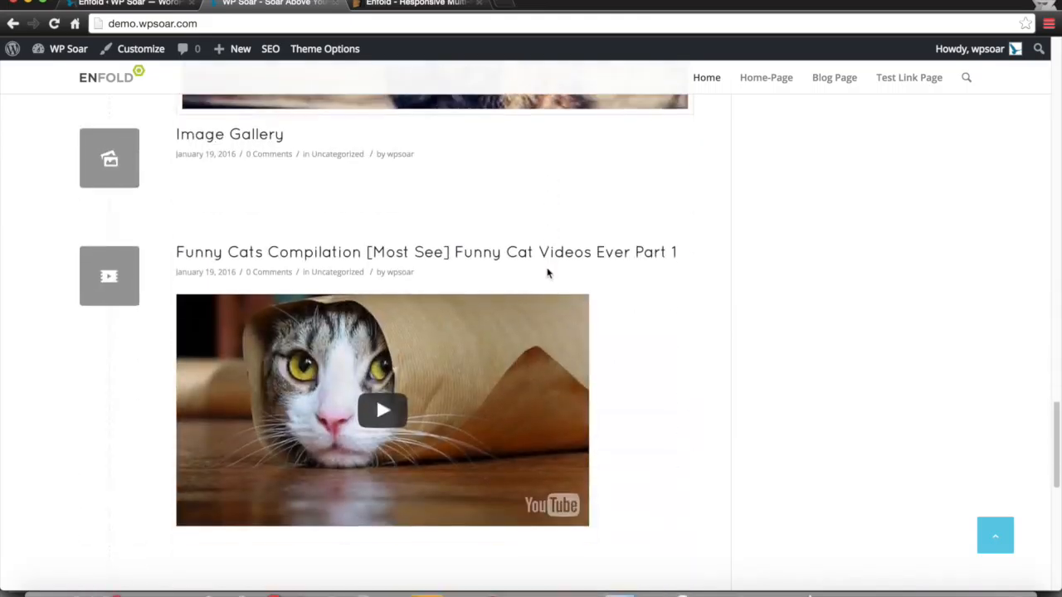
scroll(548, 275, up, 5)
scroll(548, 274, up, 4)
scroll(651, 411, down, 6)
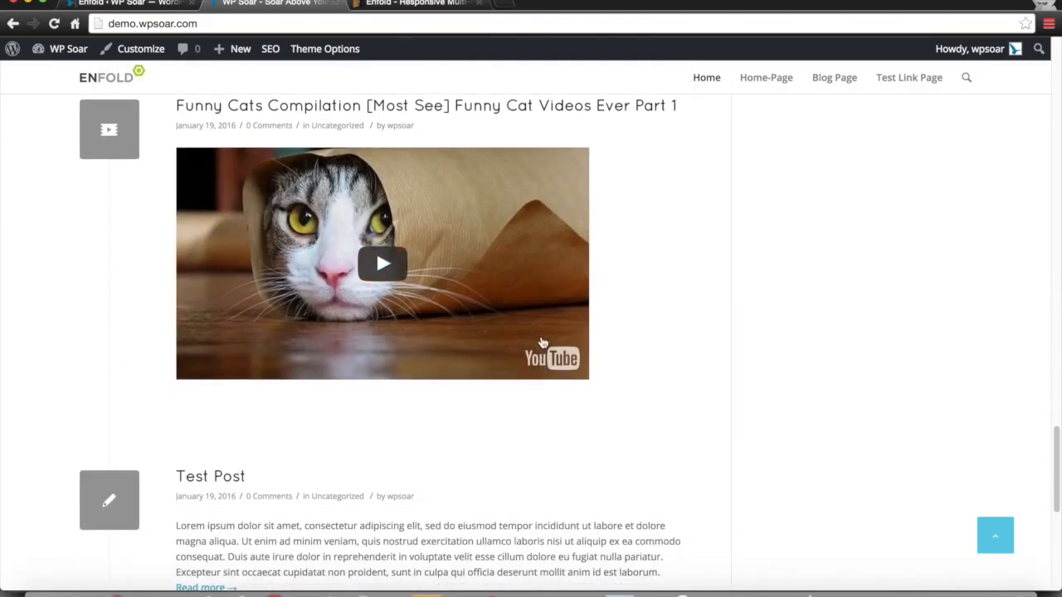
scroll(541, 341, down, 5)
scroll(541, 342, down, 2)
scroll(541, 342, up, 20)
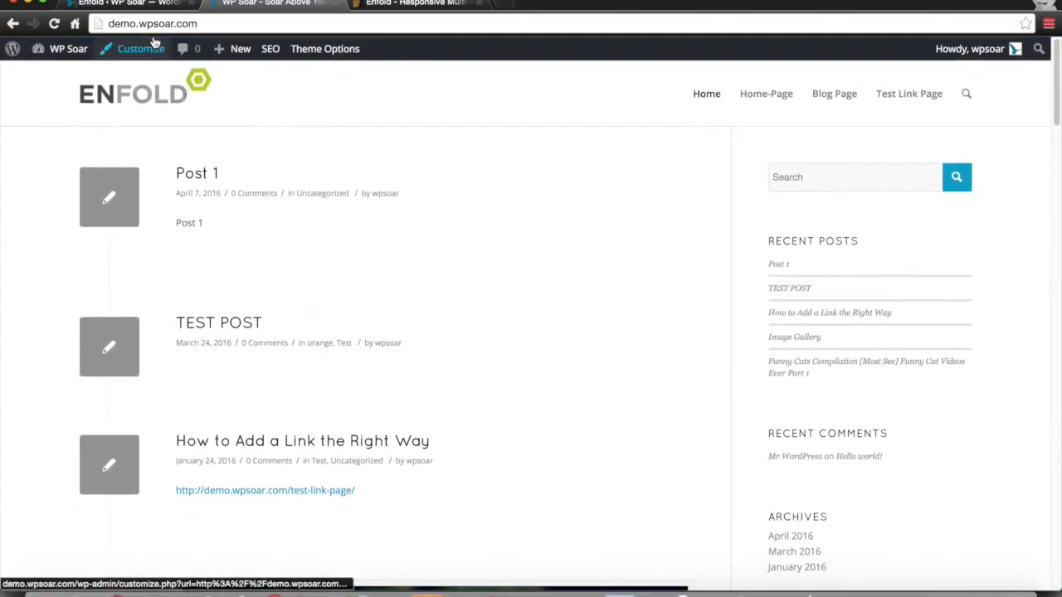
Return to the Enfold Theme Options and open the Header section's Header behavior options.
click(152, 5)
scroll(493, 384, down, 3)
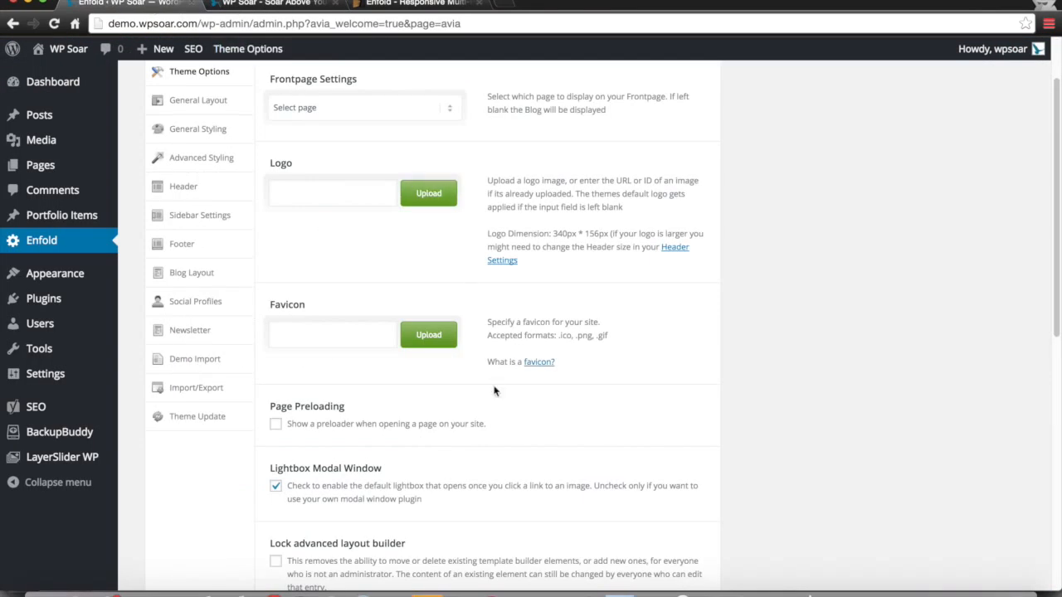
scroll(497, 404, up, 5)
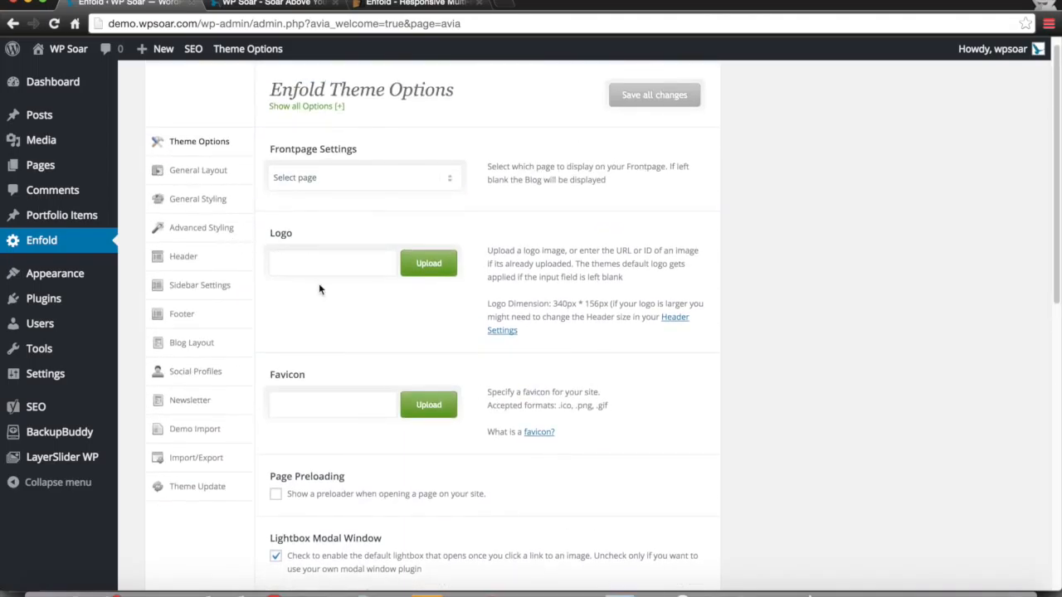
click(184, 257)
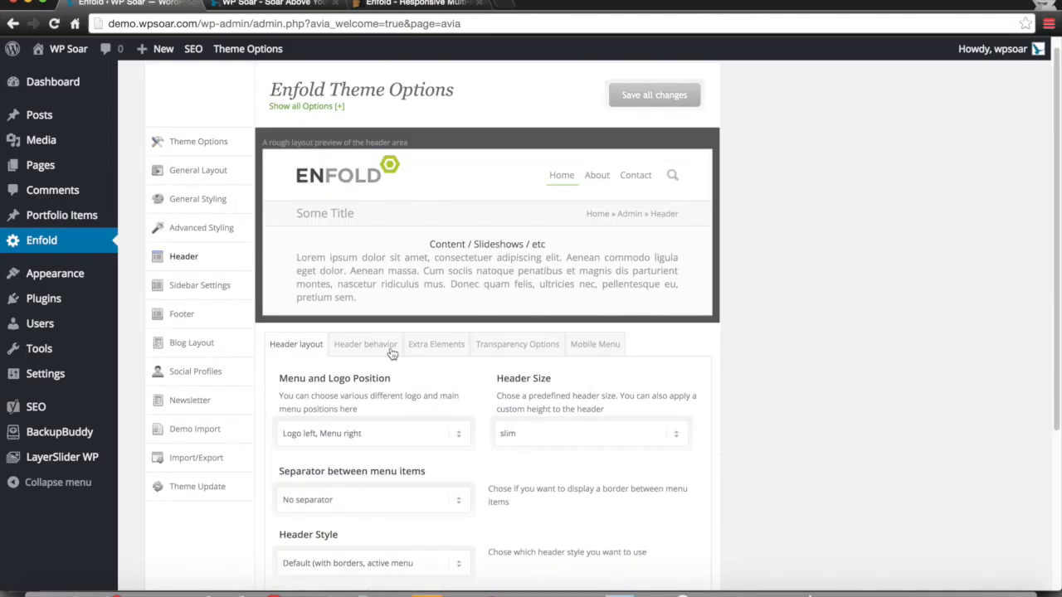
click(376, 355)
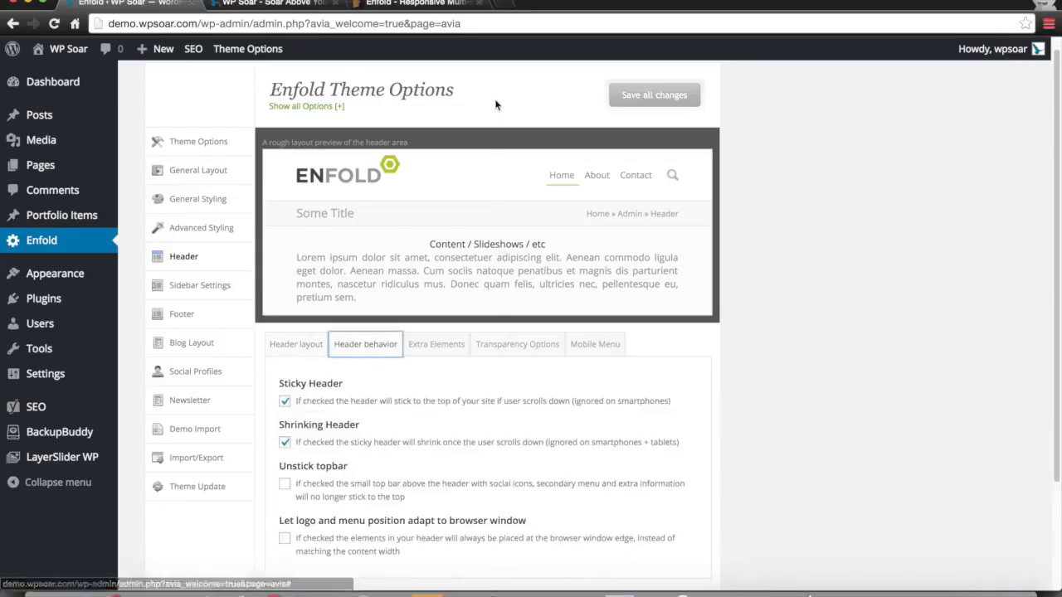
Examine the Shrinking Header, Unstick topbar and browser-window logo and menu position settings in the Header behavior options.
scroll(561, 440, down, 3)
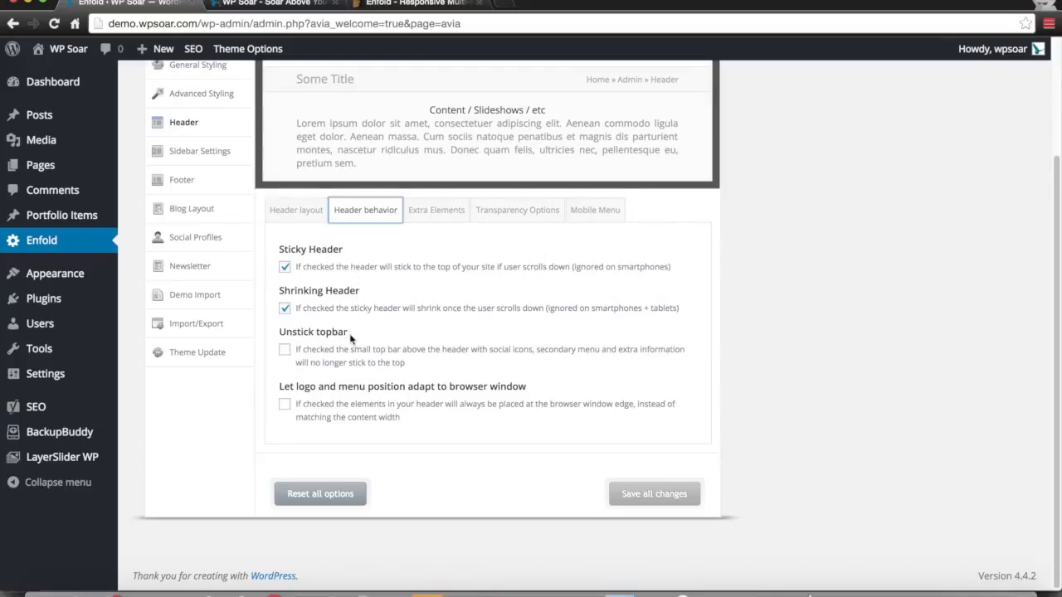
click(396, 339)
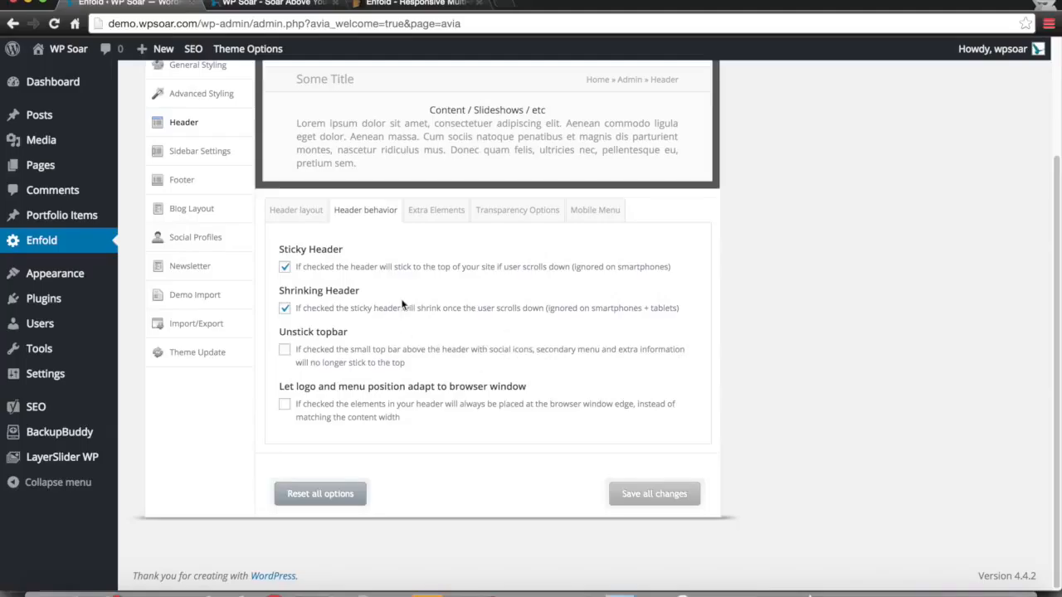
click(395, 358)
click(397, 358)
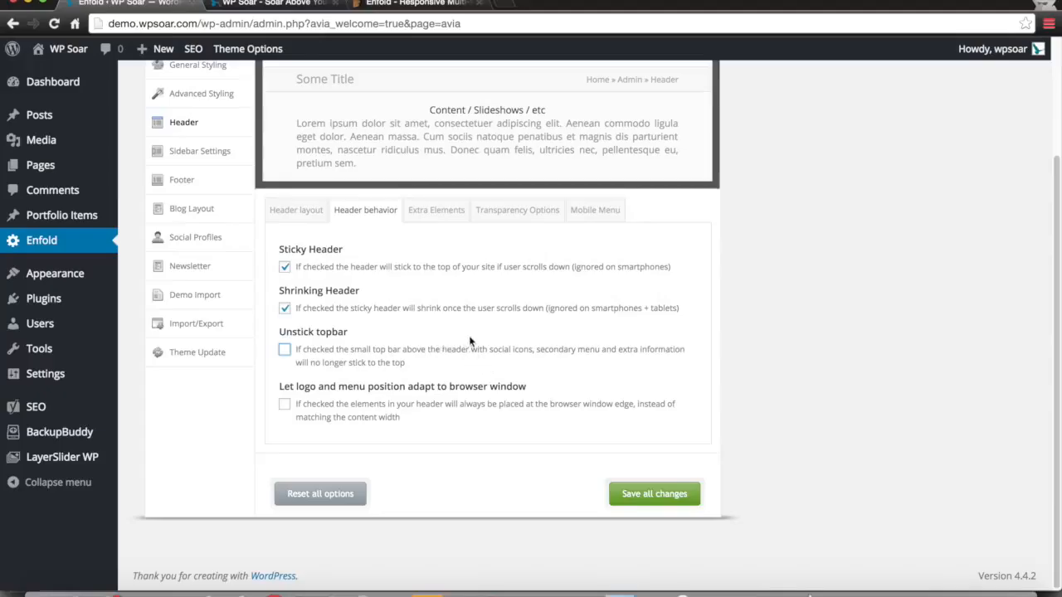
double_click(341, 389)
double_click(435, 385)
click(446, 387)
click(446, 223)
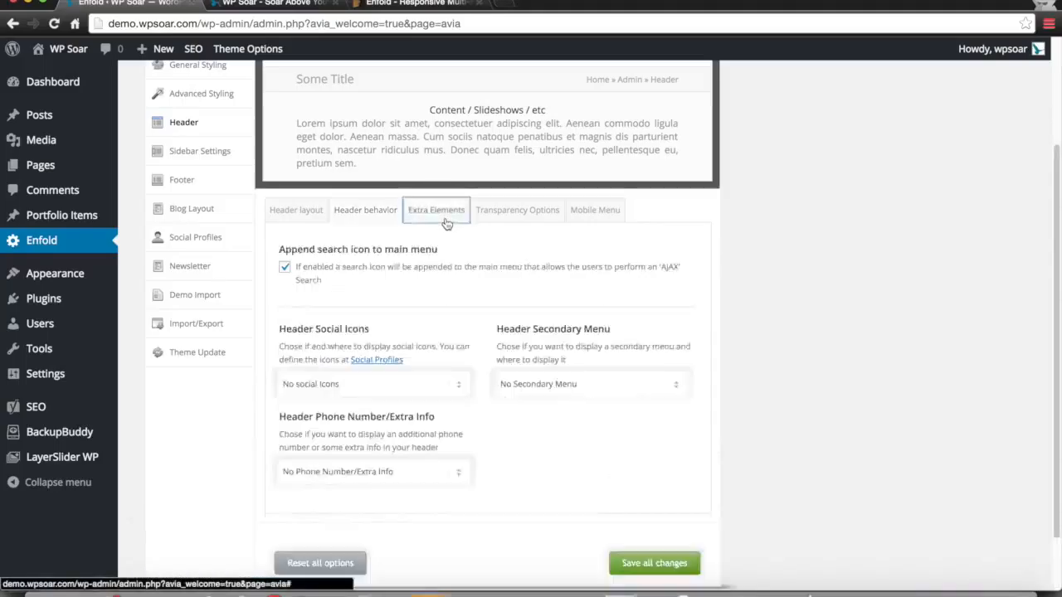
click(382, 211)
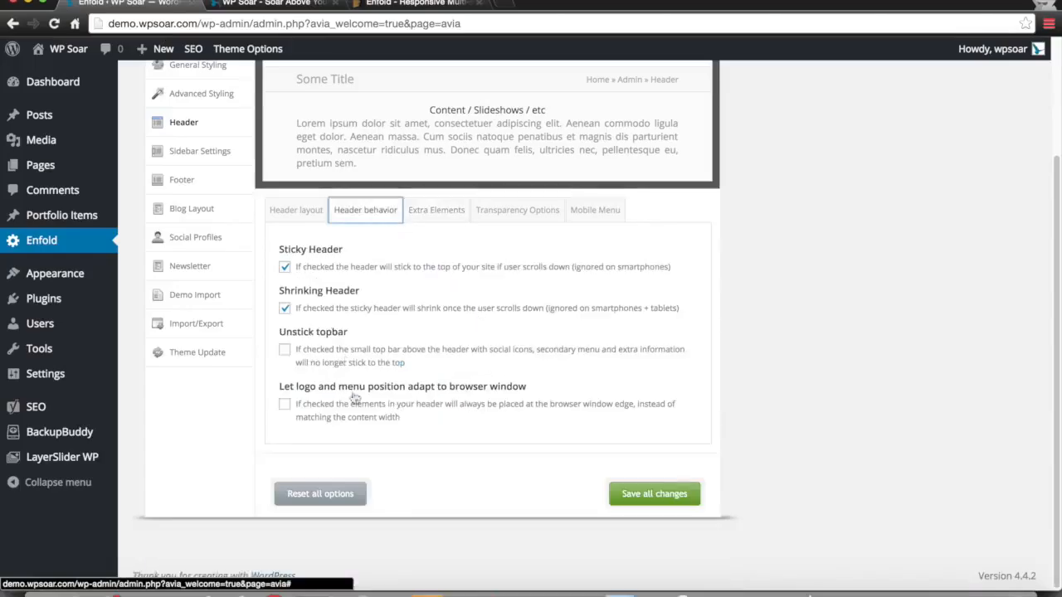
Open the header's Extra Elements options and examine the search icon, Header Social Icons and Header Secondary Menu choices.
click(456, 214)
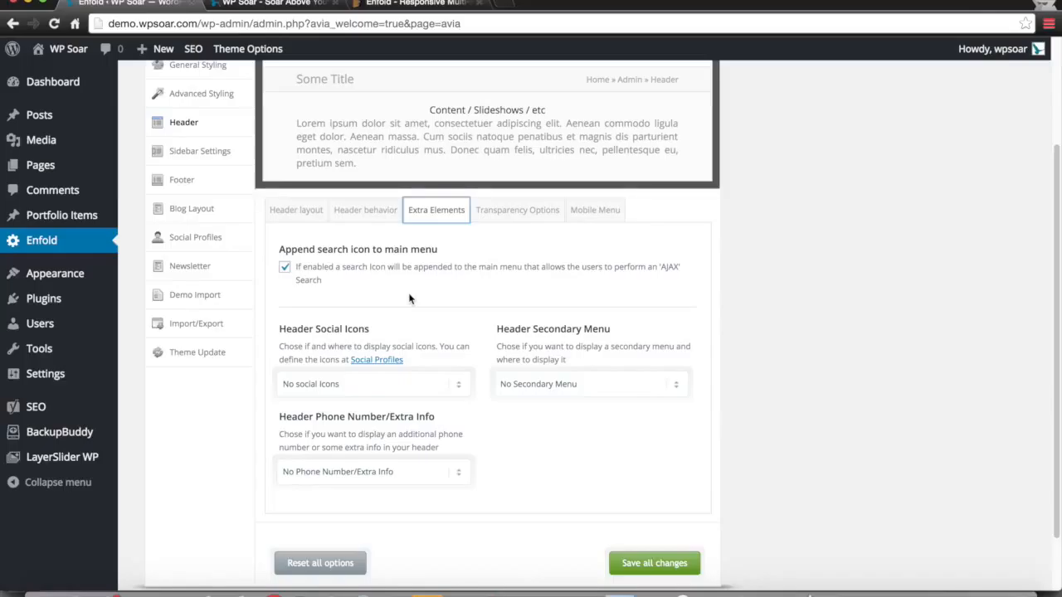
triple_click(380, 249)
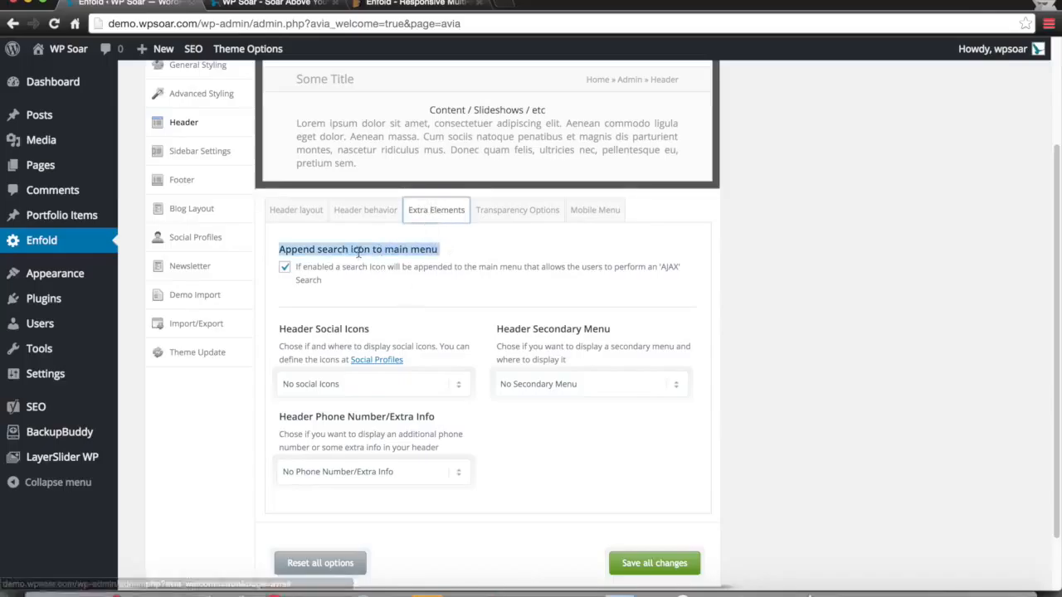
scroll(417, 412, down, 1)
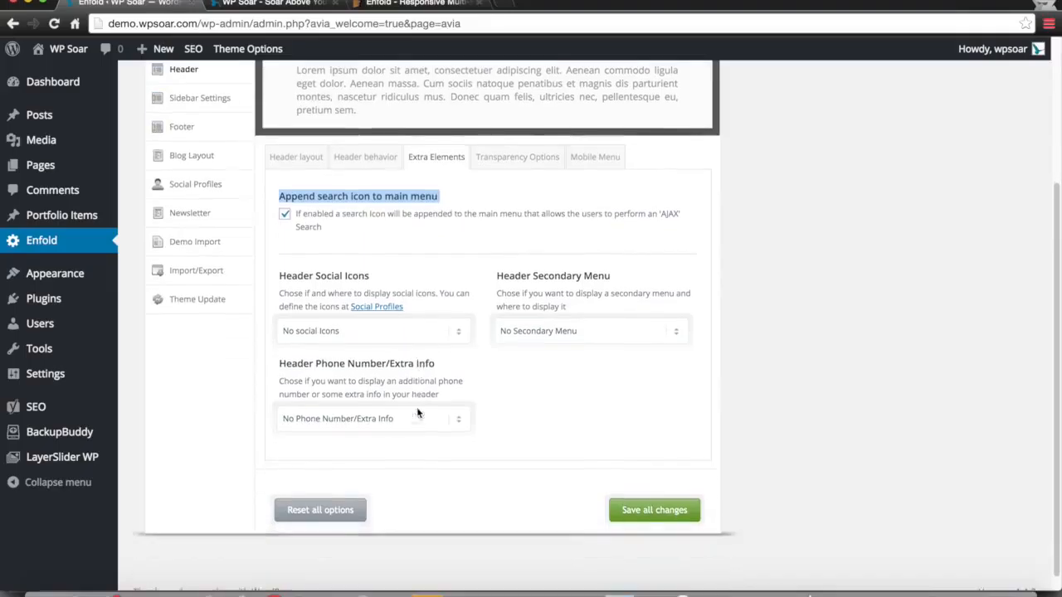
click(375, 330)
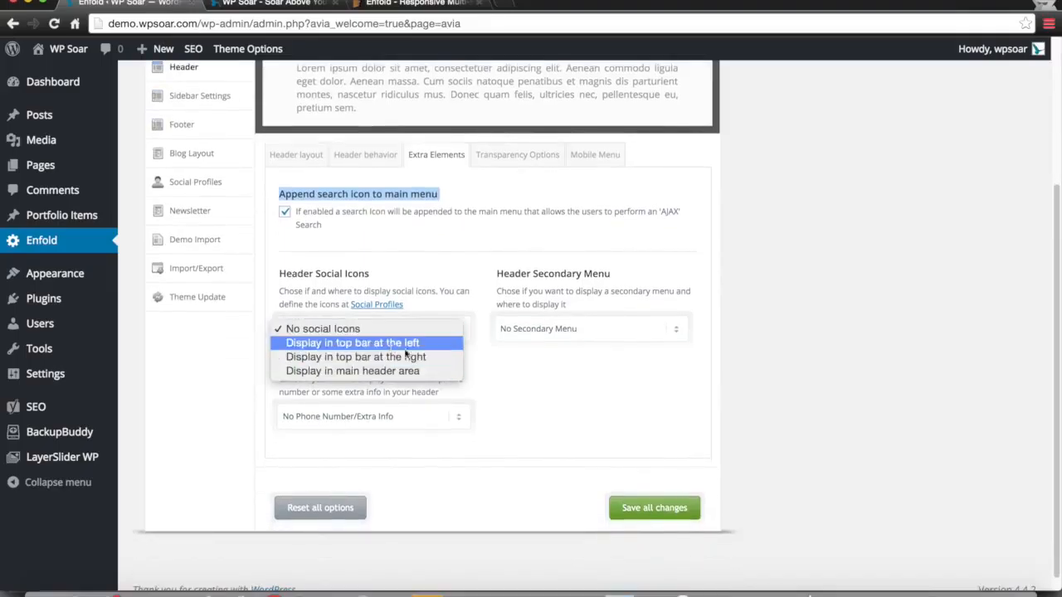
click(535, 355)
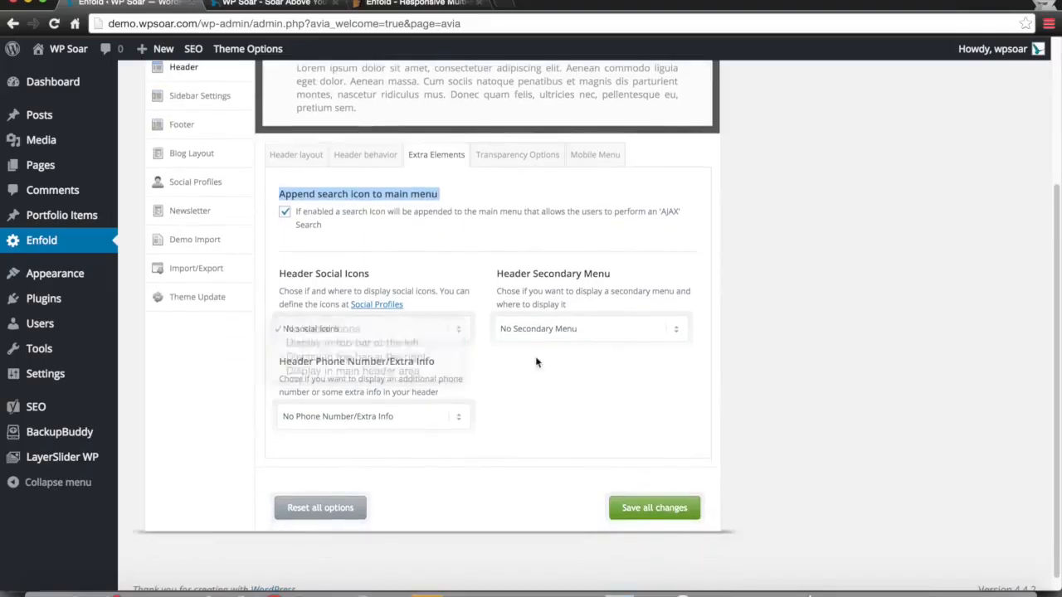
click(598, 335)
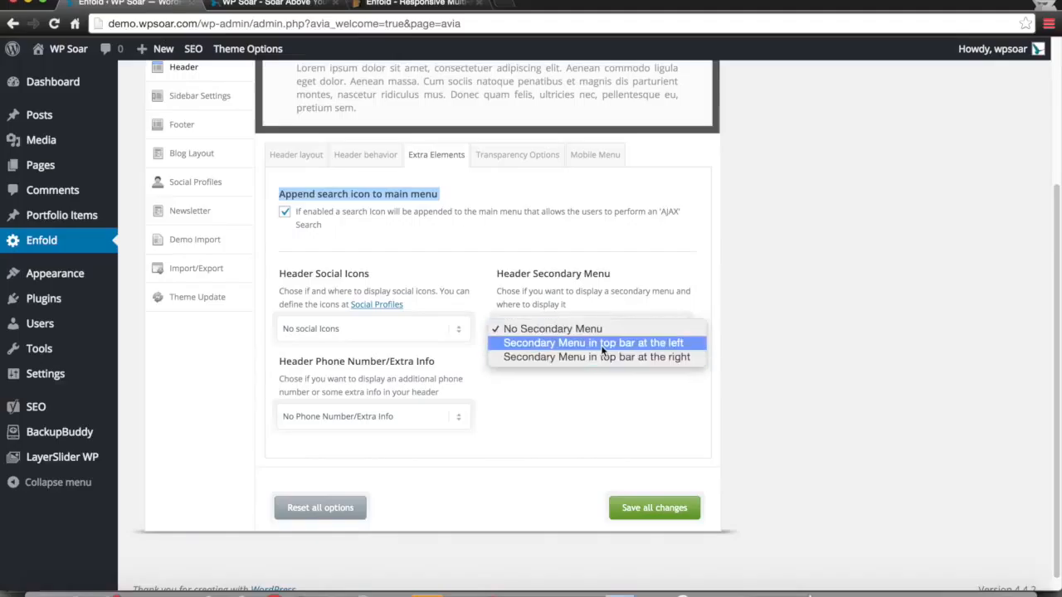
click(437, 423)
Try the Header Phone Number/Extra Info option "Display in top bar at the right".
click(427, 422)
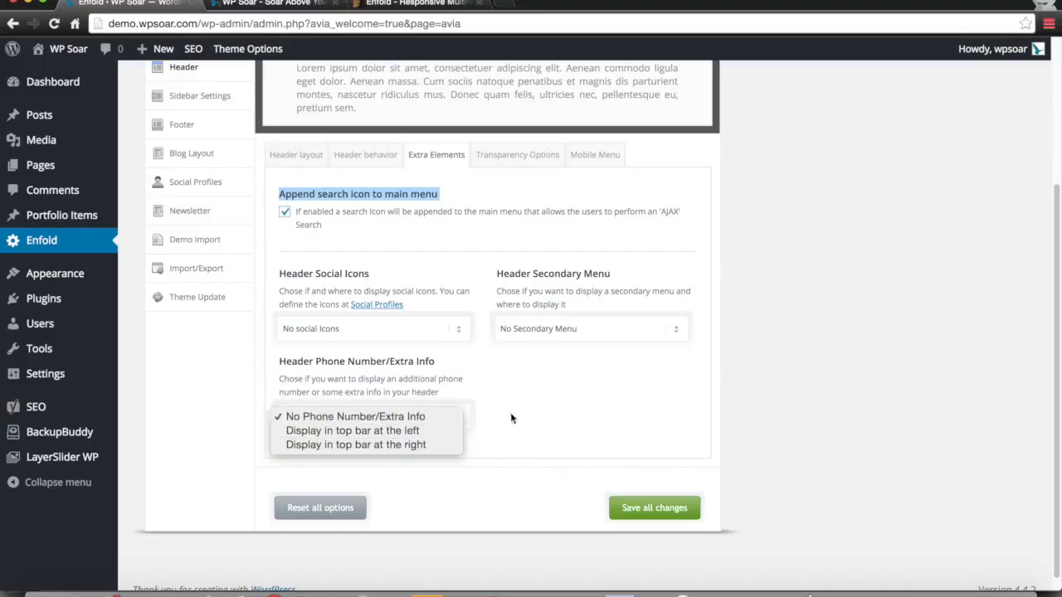
click(504, 418)
click(417, 423)
click(417, 440)
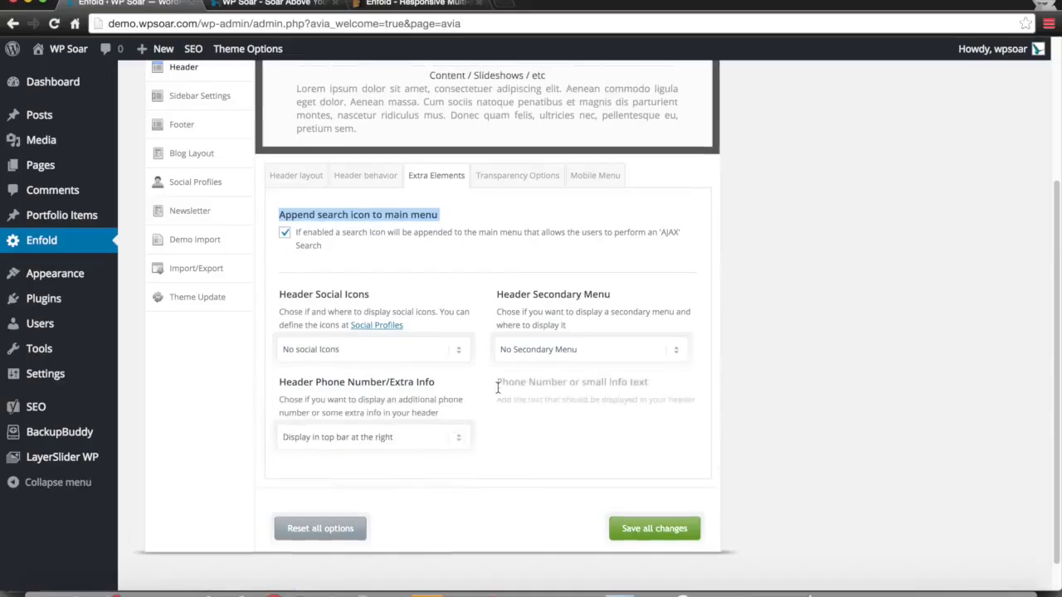
Set Header Phone Number/Extra Info to "Display in top bar at the left" and open the phone number or small info text for entry.
click(384, 438)
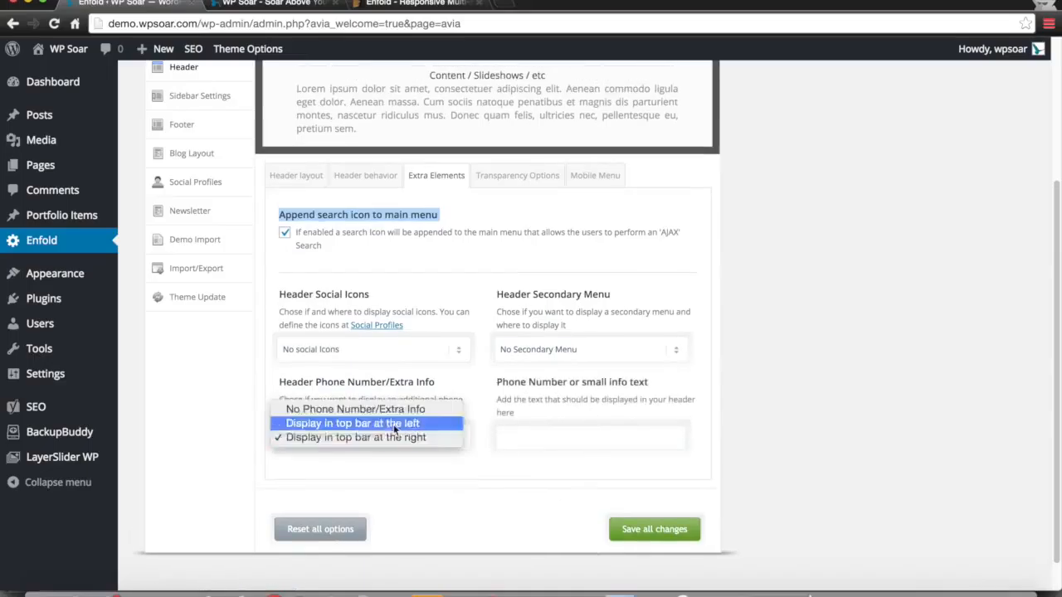
click(443, 424)
click(523, 441)
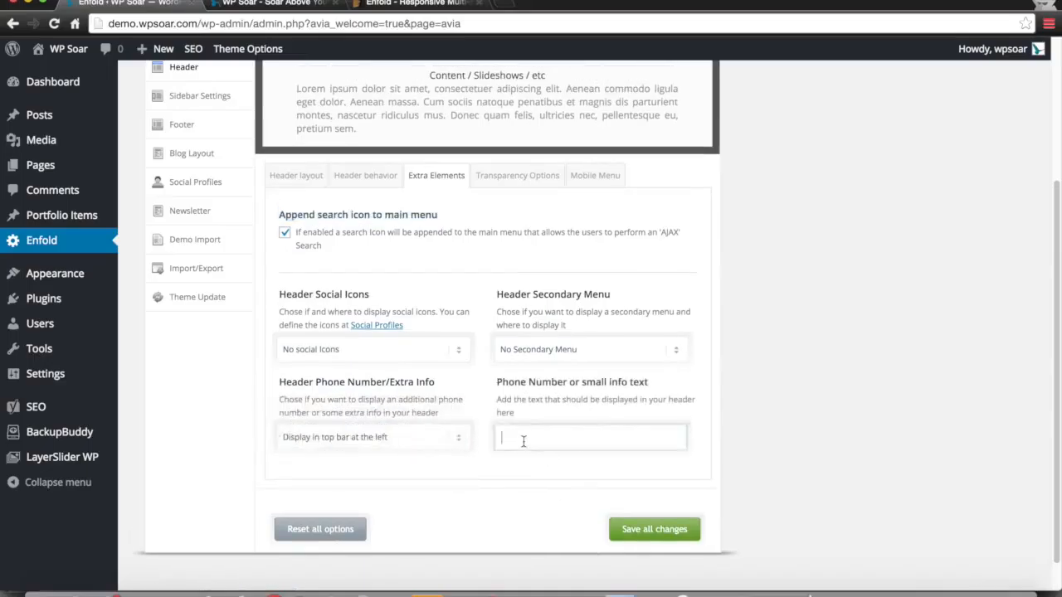
click(588, 431)
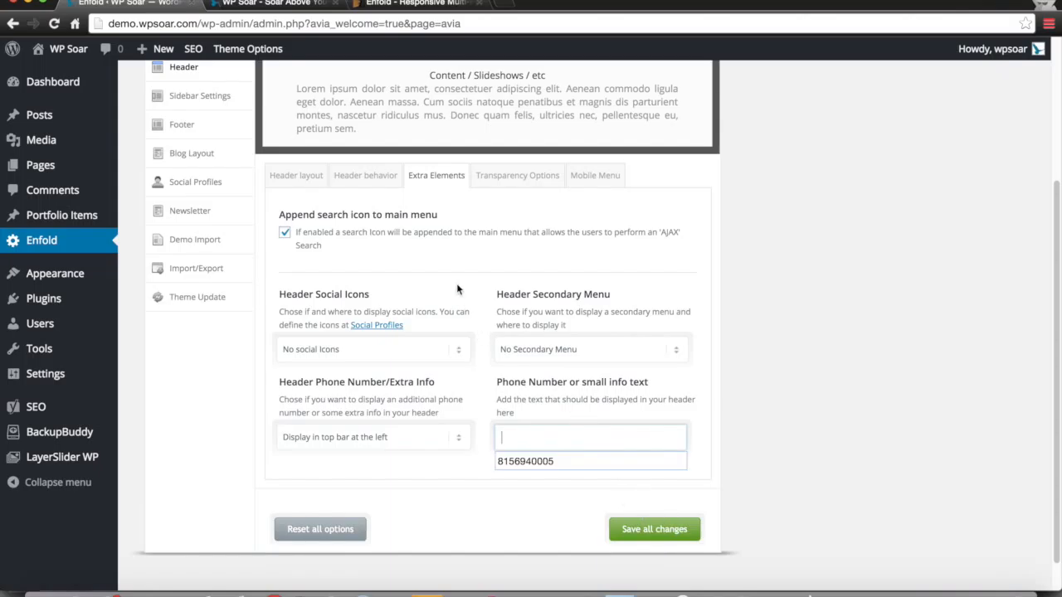
Open the header's Transparency Options and read the header transparency explanation plus the transparency logo and menu color settings.
scroll(518, 273, up, 2)
click(519, 259)
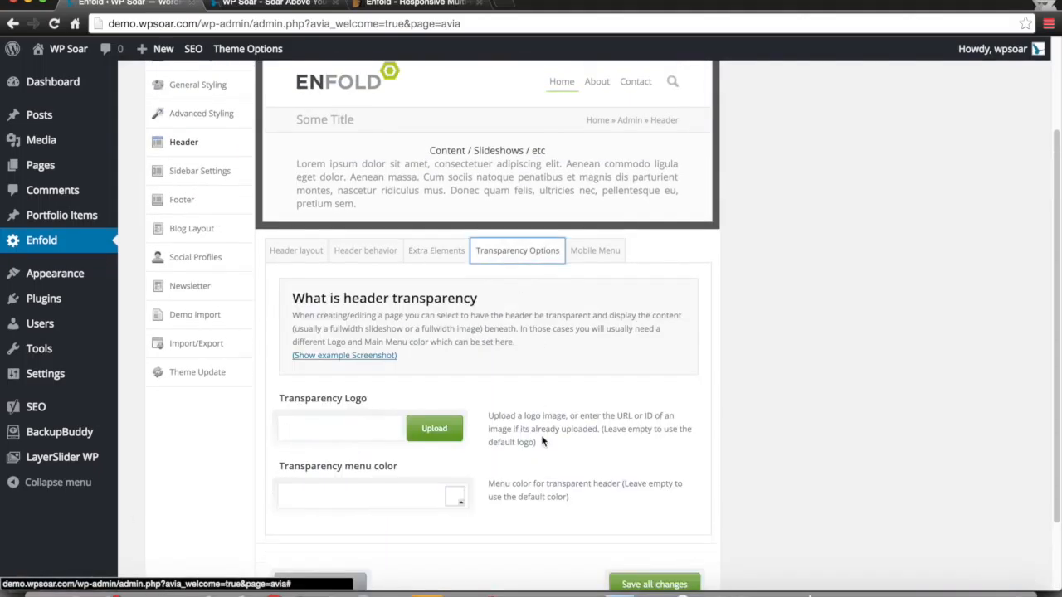
scroll(543, 440, down, 1)
triple_click(383, 255)
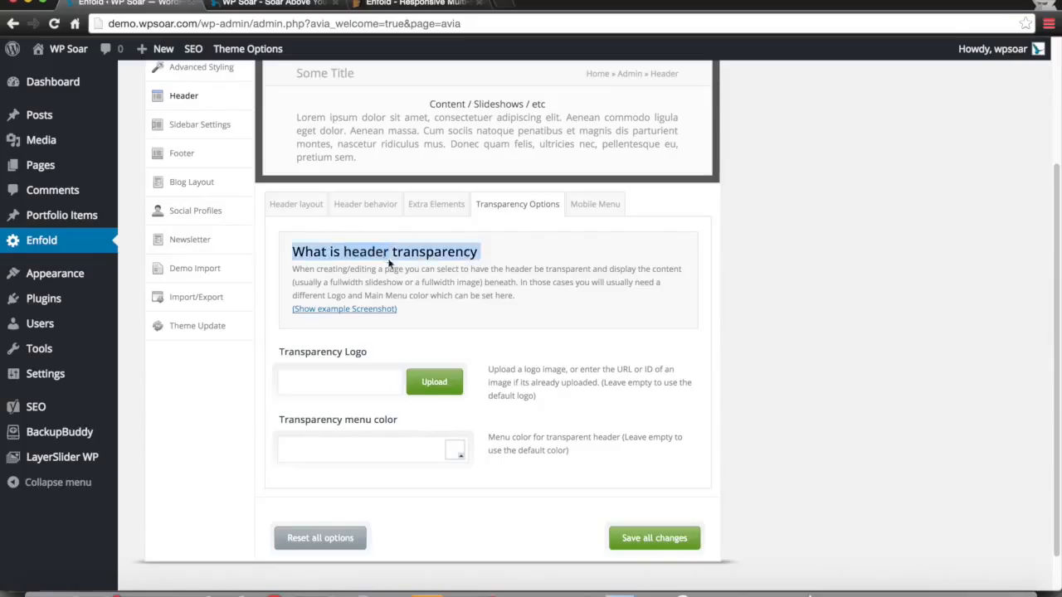
triple_click(405, 268)
click(516, 212)
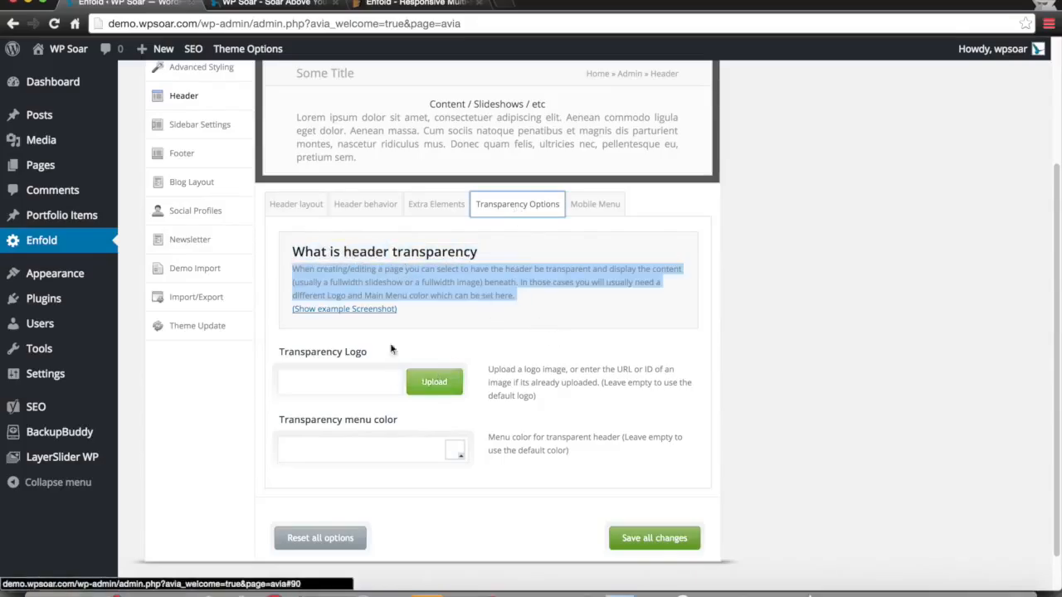
scroll(490, 386, down, 1)
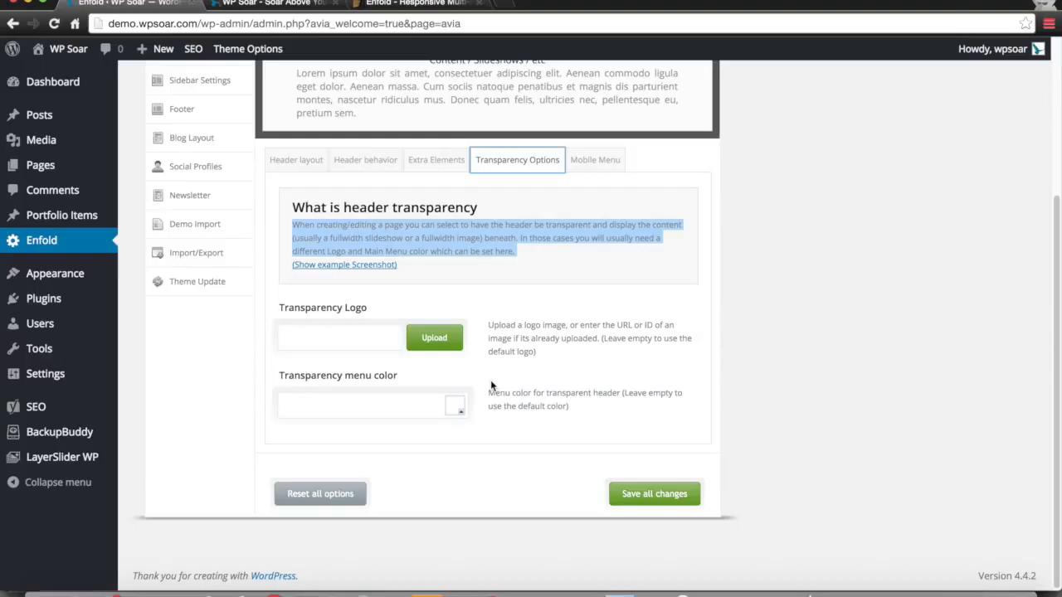
scroll(491, 384, up, 2)
scroll(536, 440, down, 2)
triple_click(440, 305)
click(523, 330)
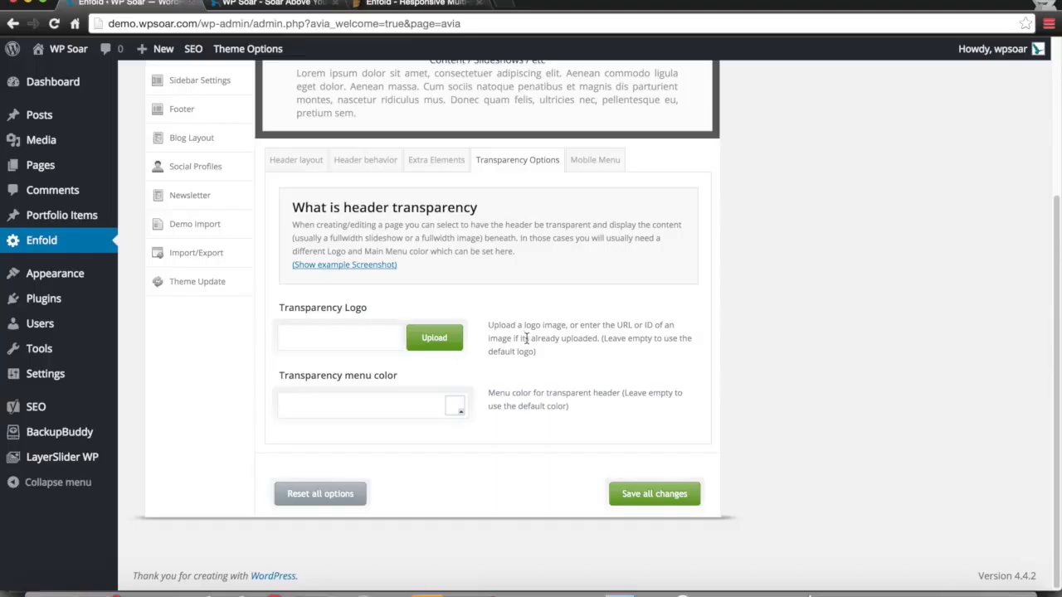
Examine the header's Mobile Menu options, including the smartphone and tablet activation choices and the hidden submenu items setting.
click(621, 175)
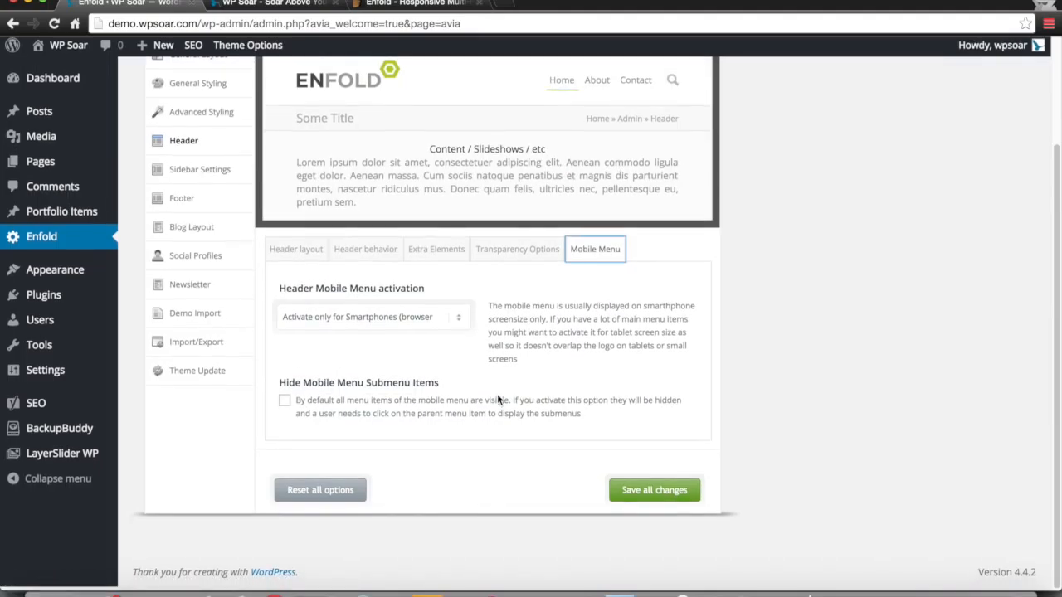
triple_click(332, 292)
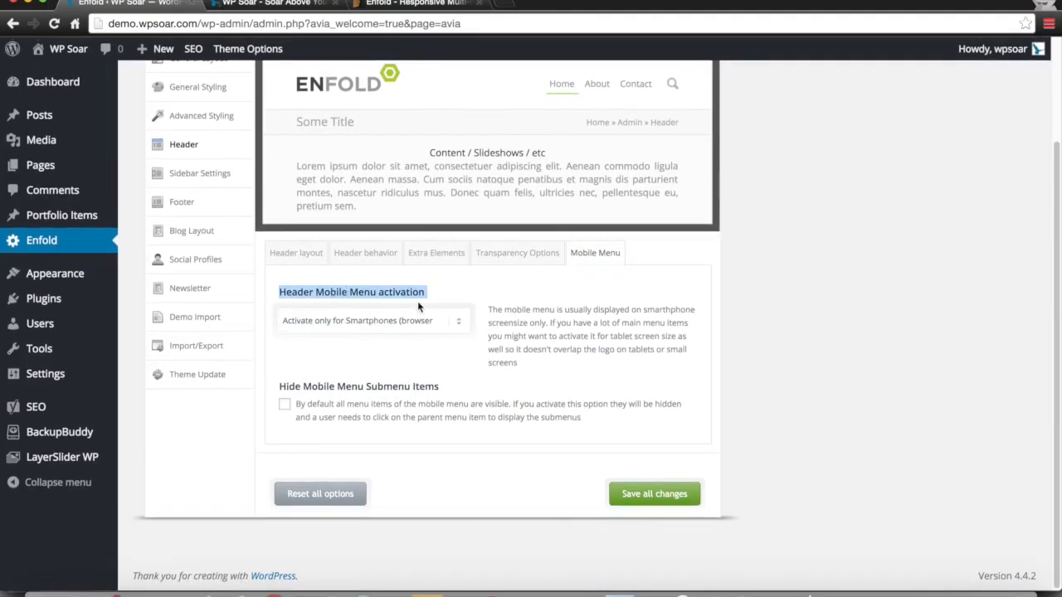
click(428, 320)
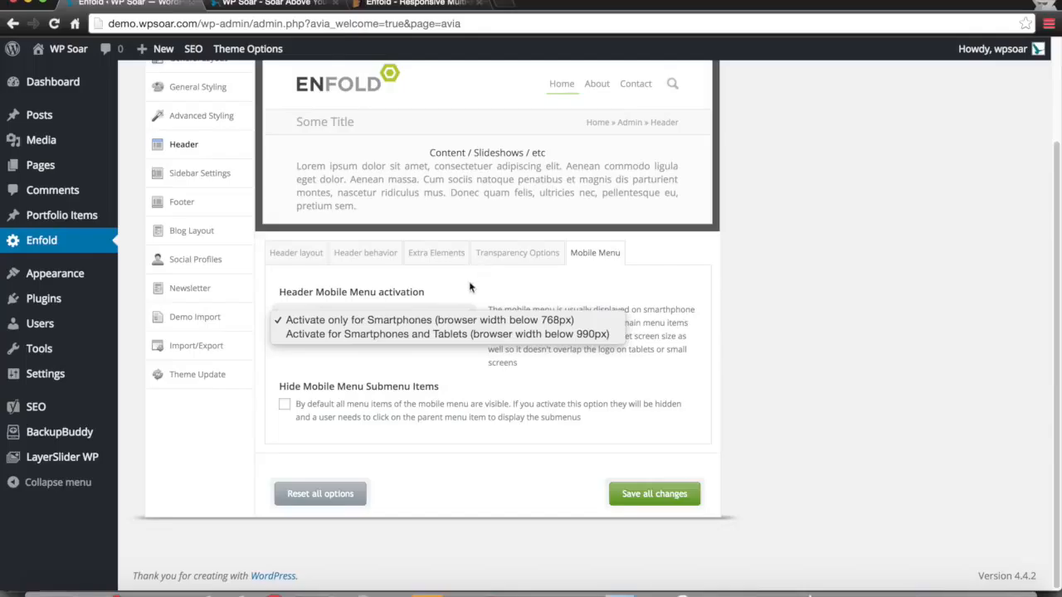
click(439, 339)
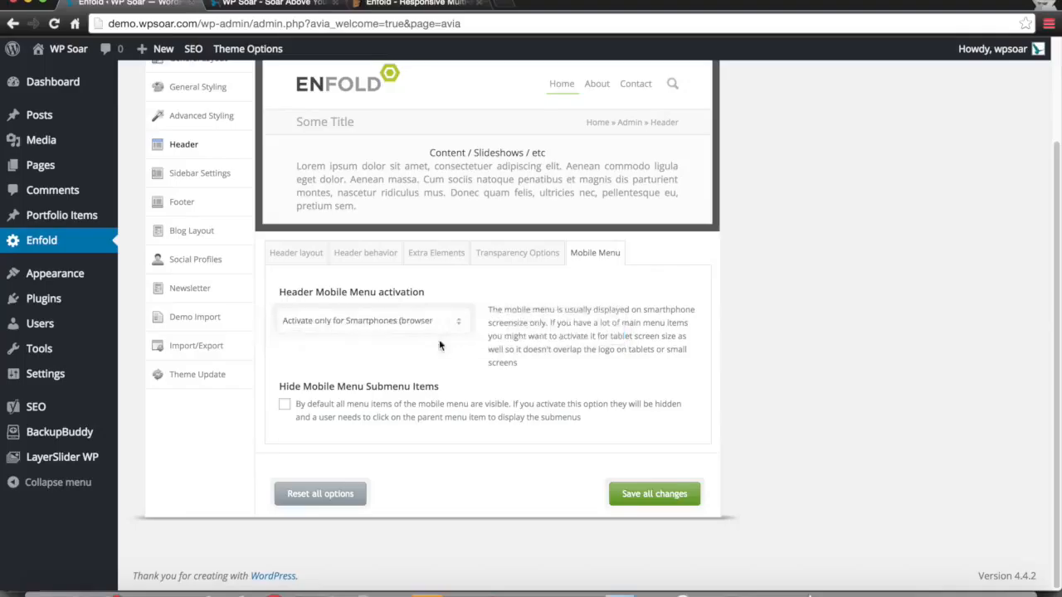
click(427, 320)
click(426, 309)
triple_click(418, 387)
click(463, 396)
Open Sidebar Settings and review the sidebar position options for archive pages, the blog page, single post entries and pages.
scroll(521, 388, up, 3)
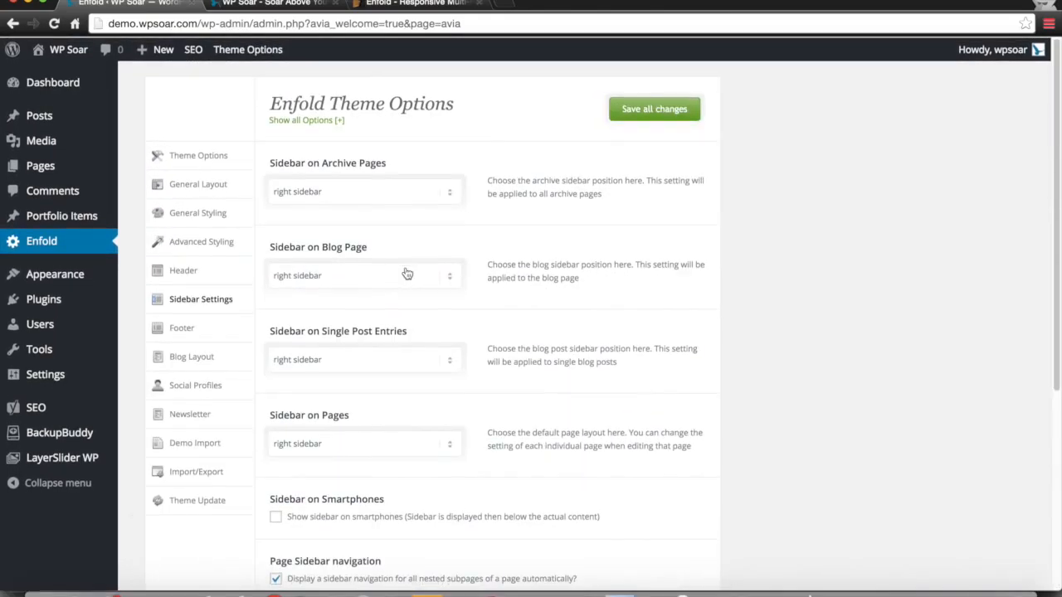
double_click(323, 172)
triple_click(355, 159)
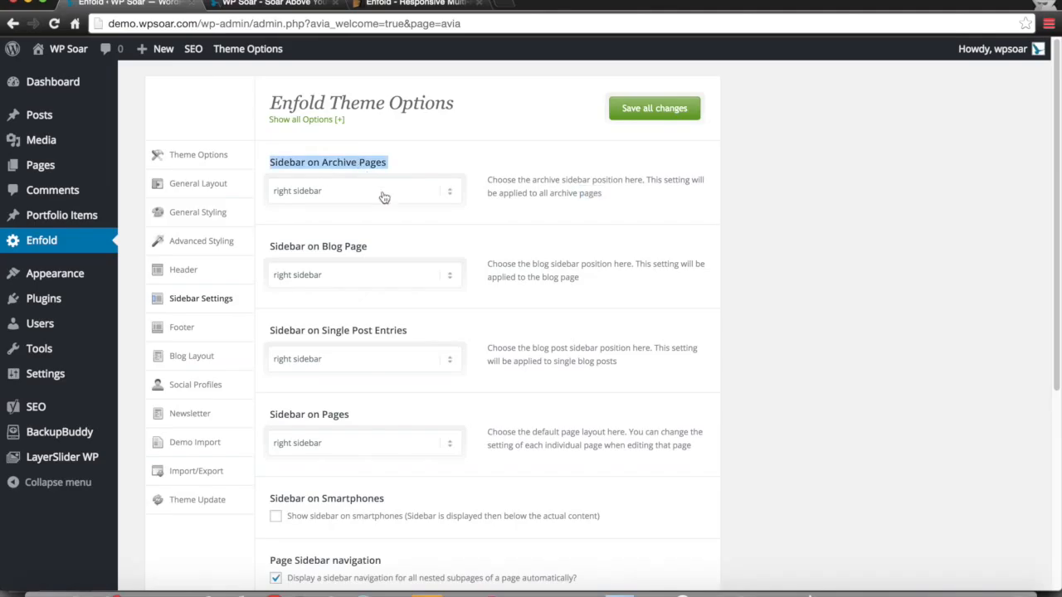
scroll(390, 241, down, 2)
scroll(388, 248, down, 2)
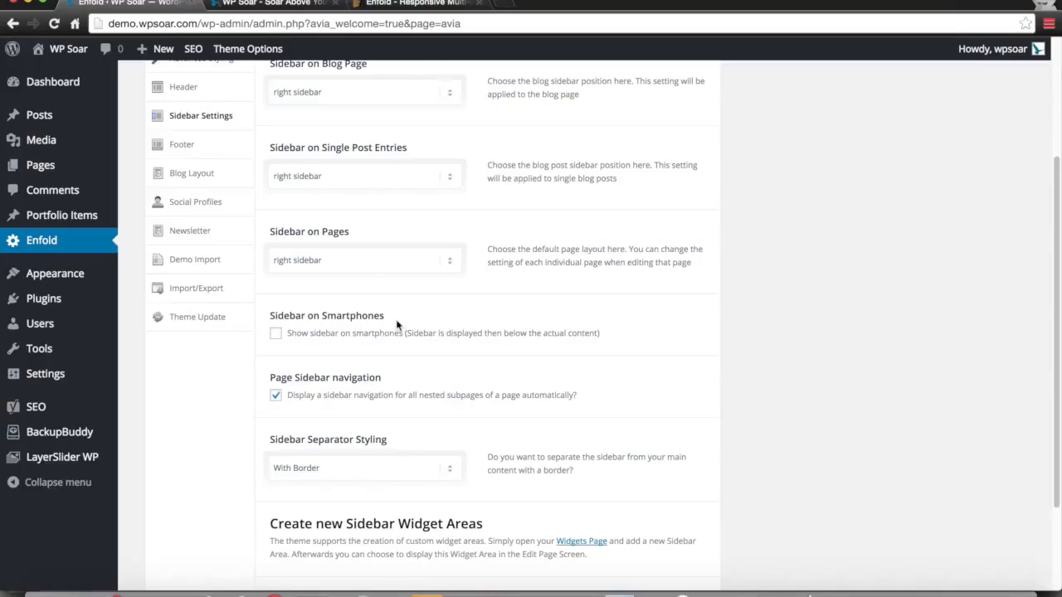
scroll(396, 325, down, 1)
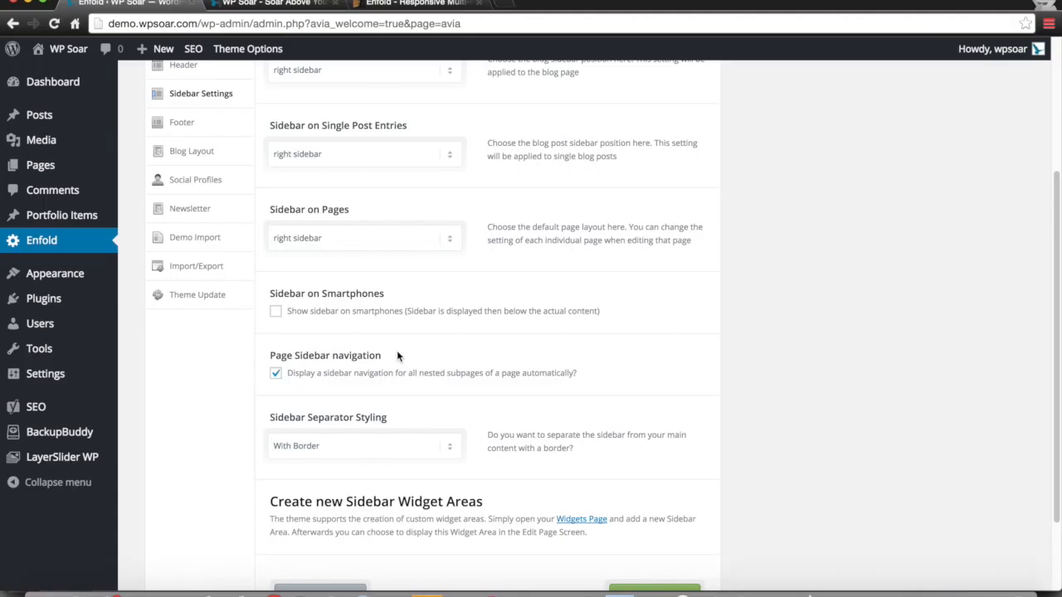
scroll(397, 355, up, 5)
scroll(398, 356, down, 5)
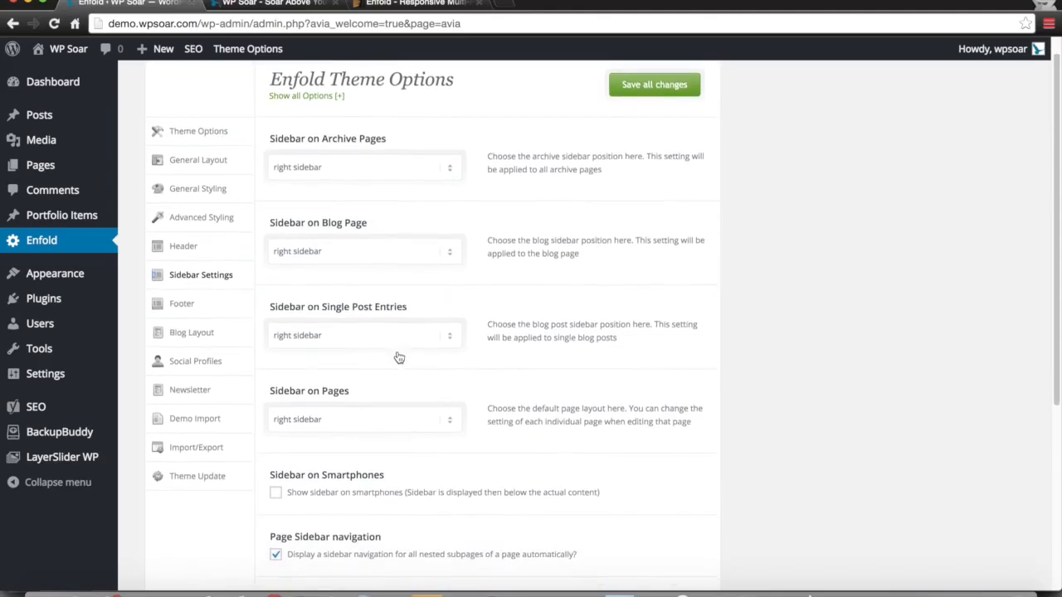
scroll(490, 371, down, 2)
scroll(490, 372, up, 2)
scroll(490, 376, up, 2)
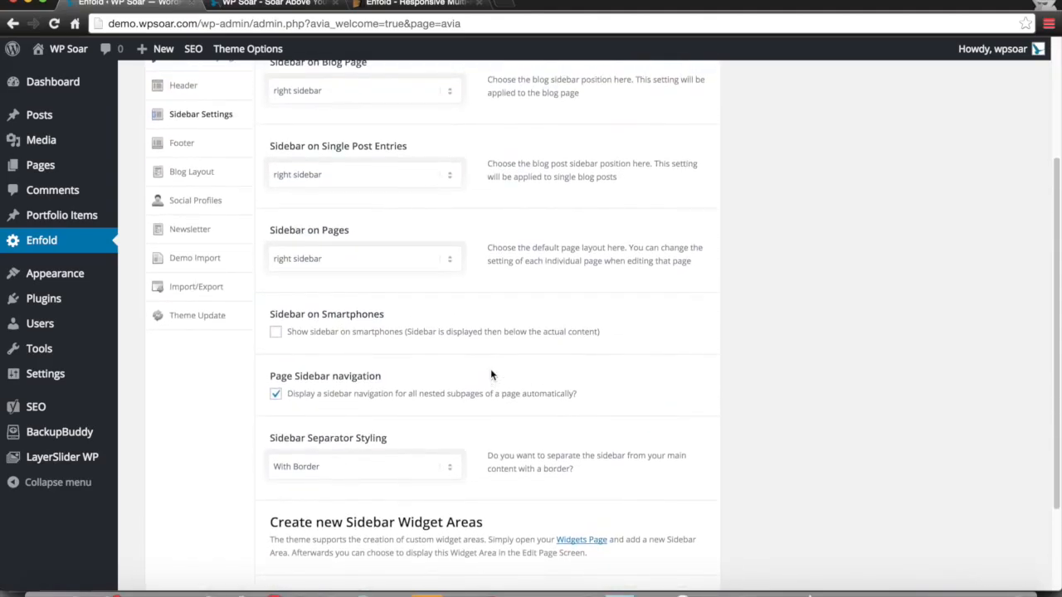
Review the smartphone sidebar and page sidebar navigation options and view the Sidebar Separator Styling choices.
mouse_move(67, 278)
scroll(460, 343, down, 1)
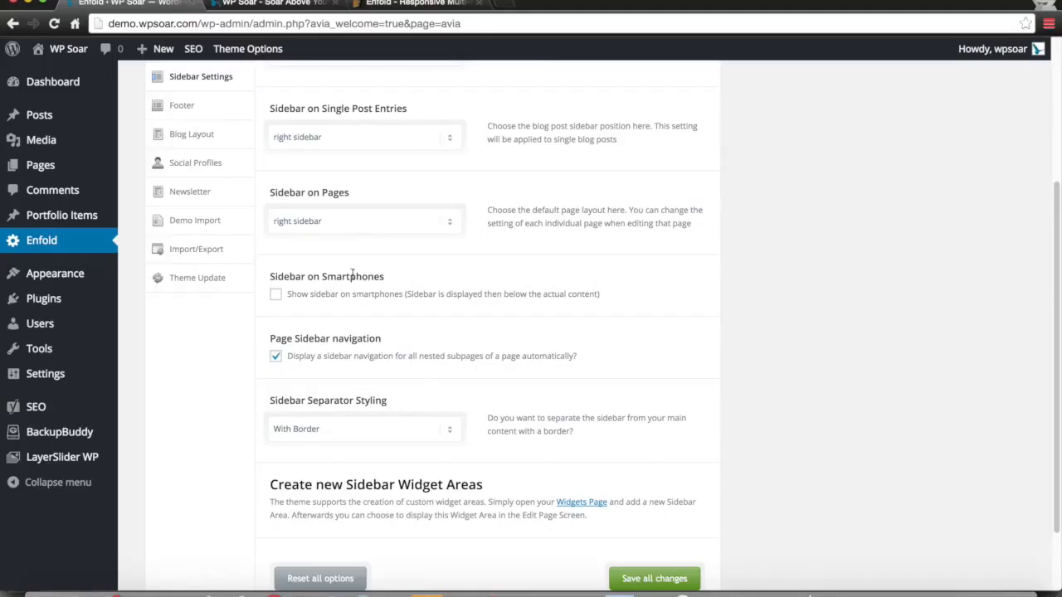
scroll(352, 278, down, 2)
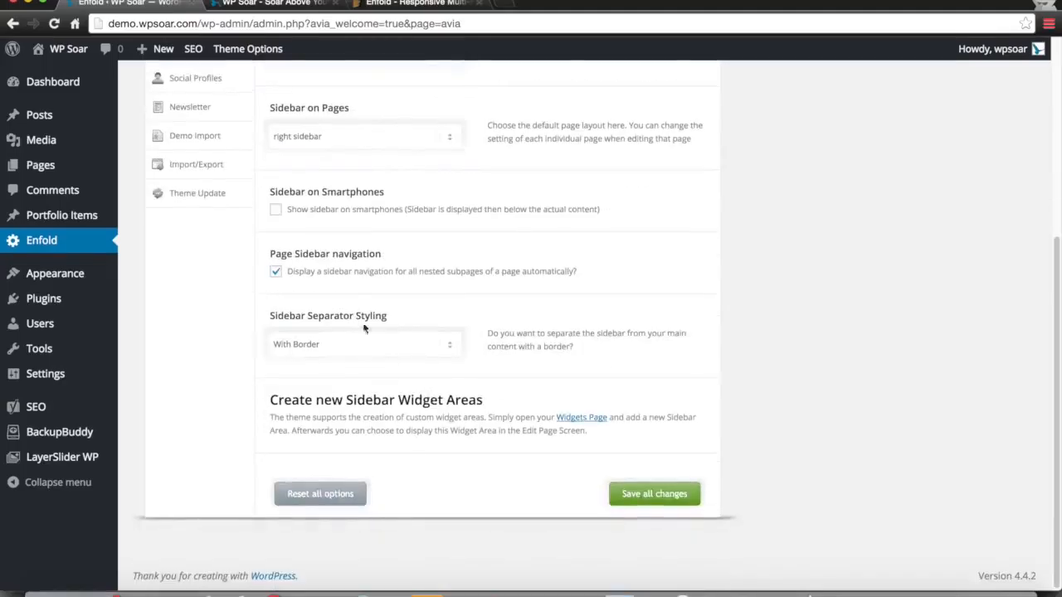
click(439, 345)
click(488, 428)
scroll(386, 376, up, 3)
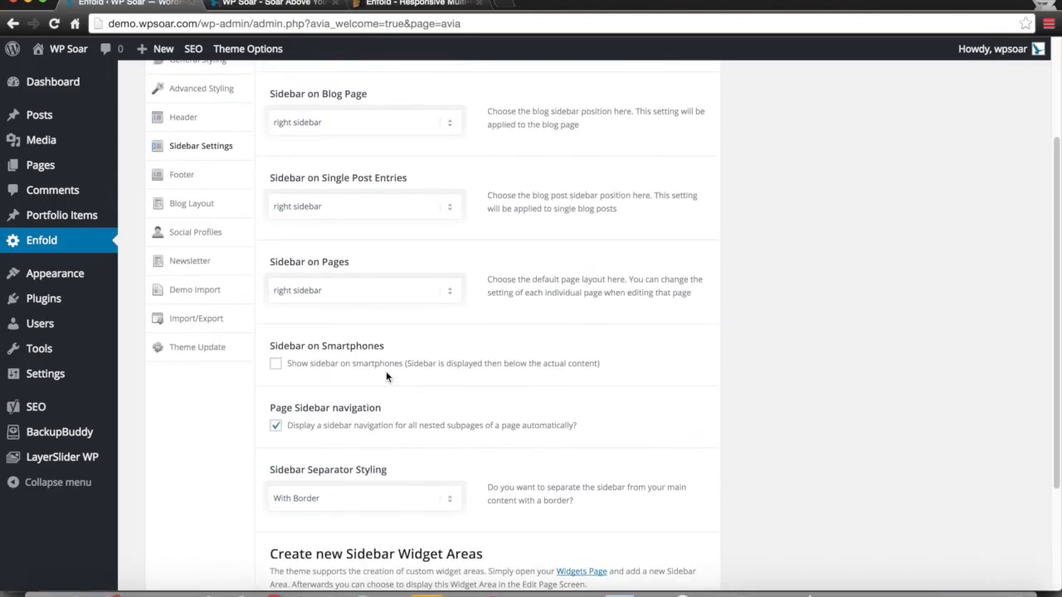
Open the Footer settings and view the display choices under Default Footer Widgets & Socket Settings.
click(229, 175)
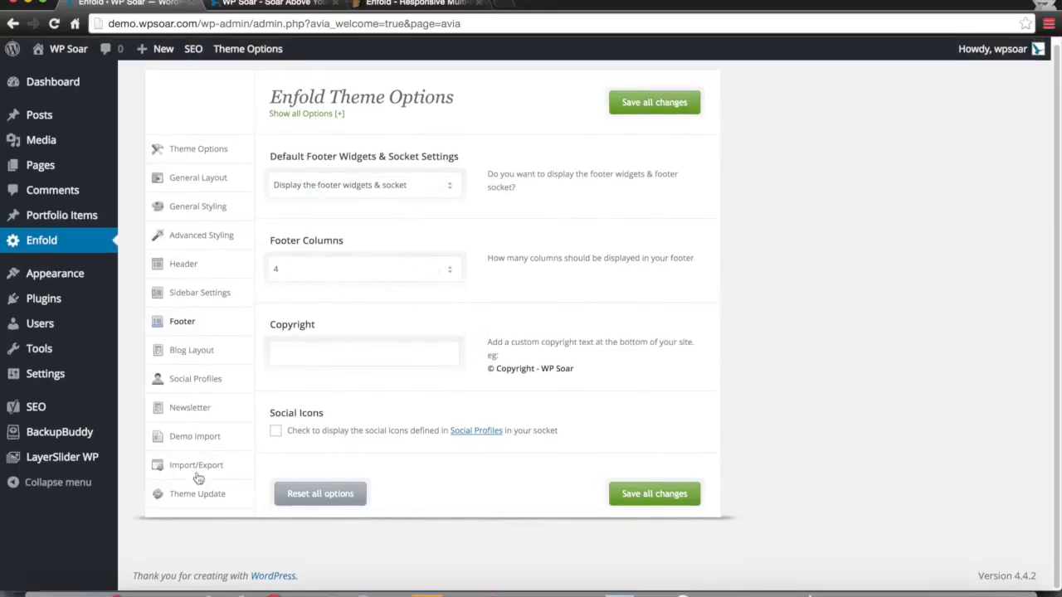
click(373, 184)
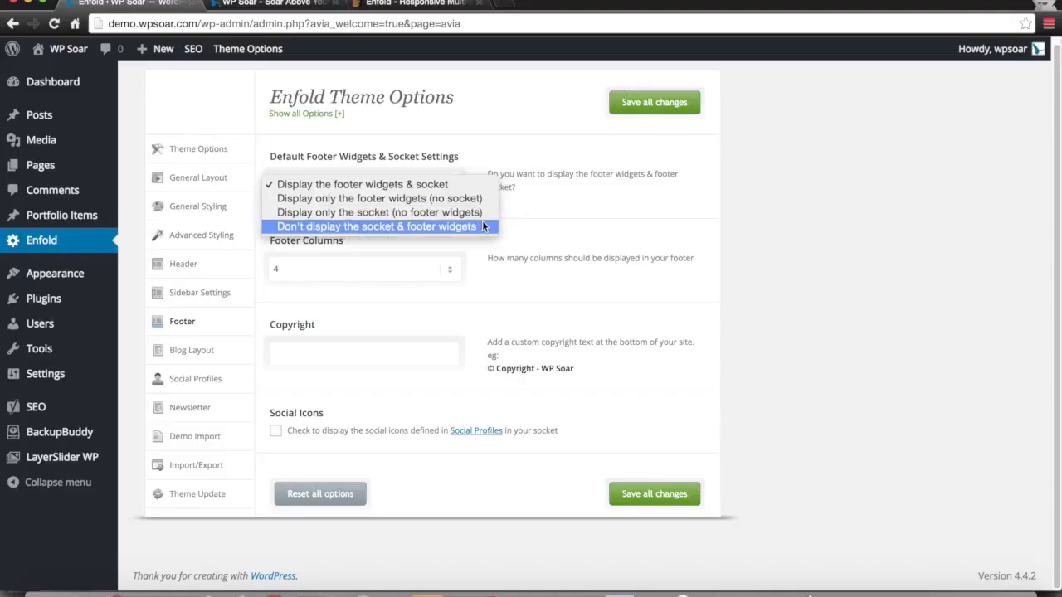
click(332, 52)
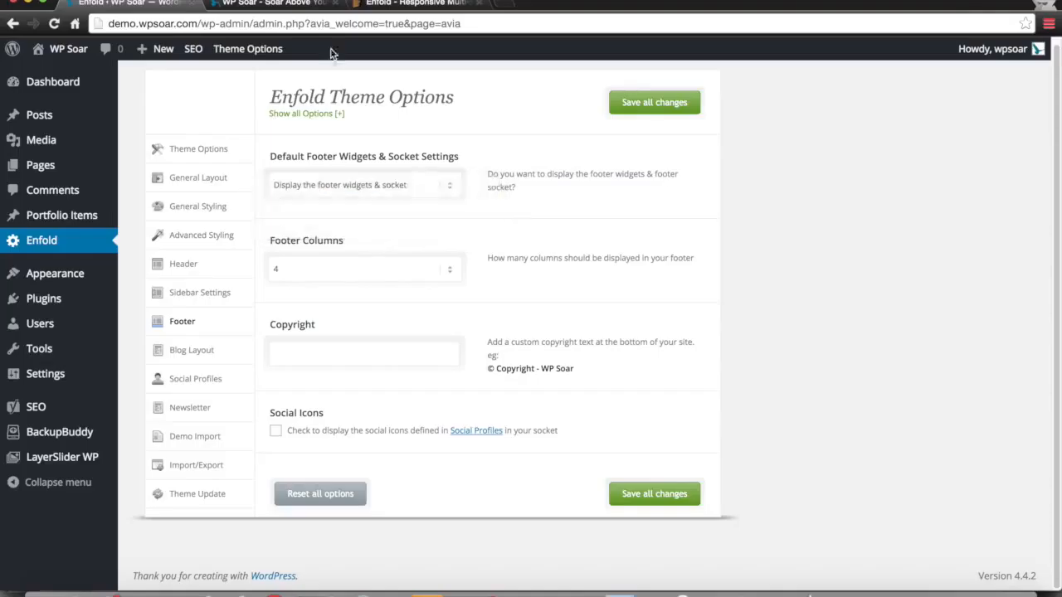
Examine the footer widgets and socket on the live site's home page and view the available Footer Columns choices.
click(308, 10)
scroll(439, 189, down, 15)
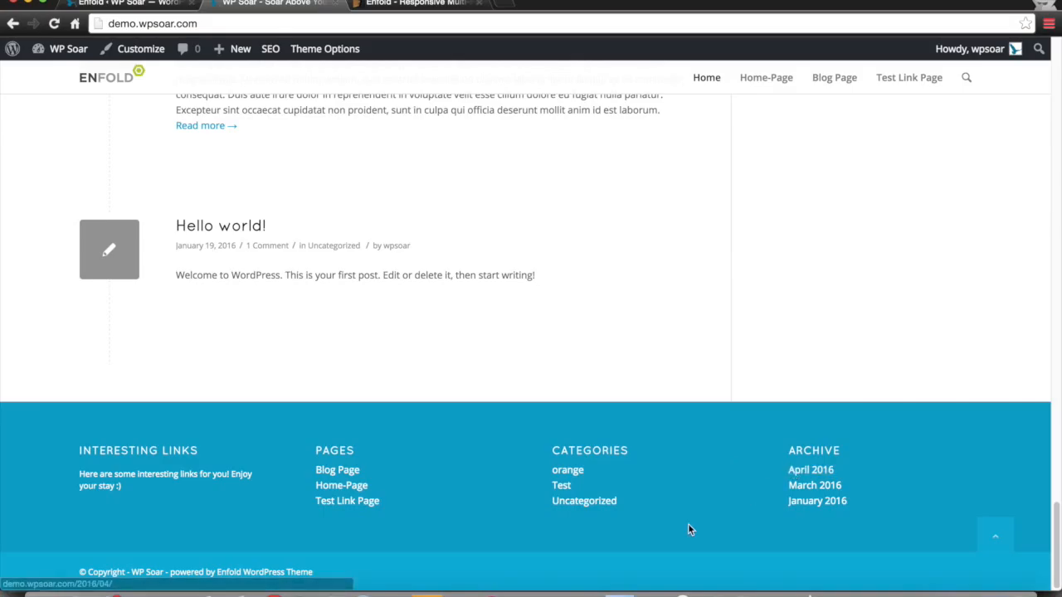
click(110, 6)
scroll(335, 343, down, 1)
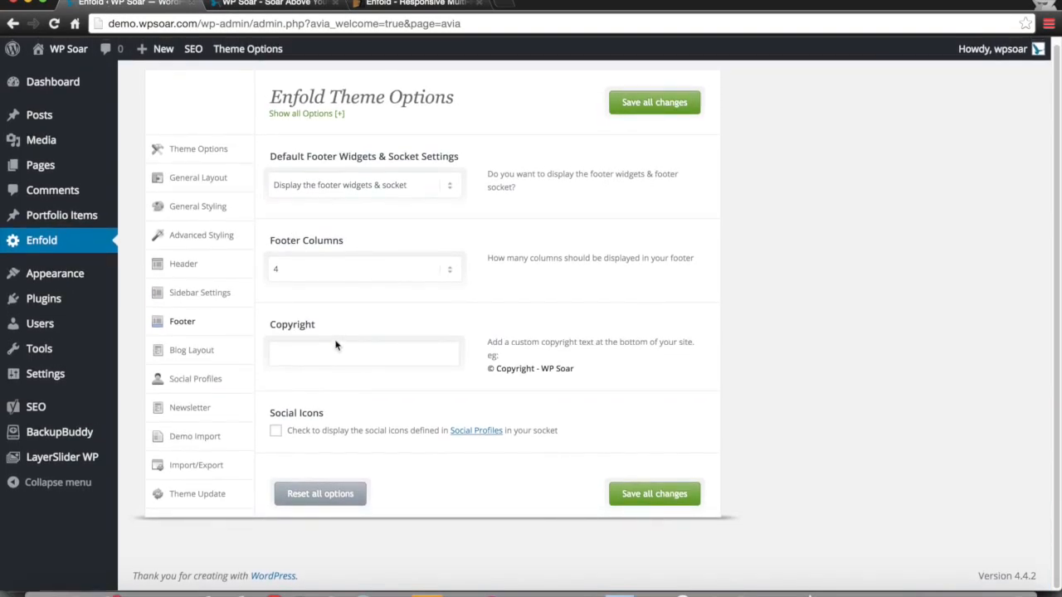
click(318, 270)
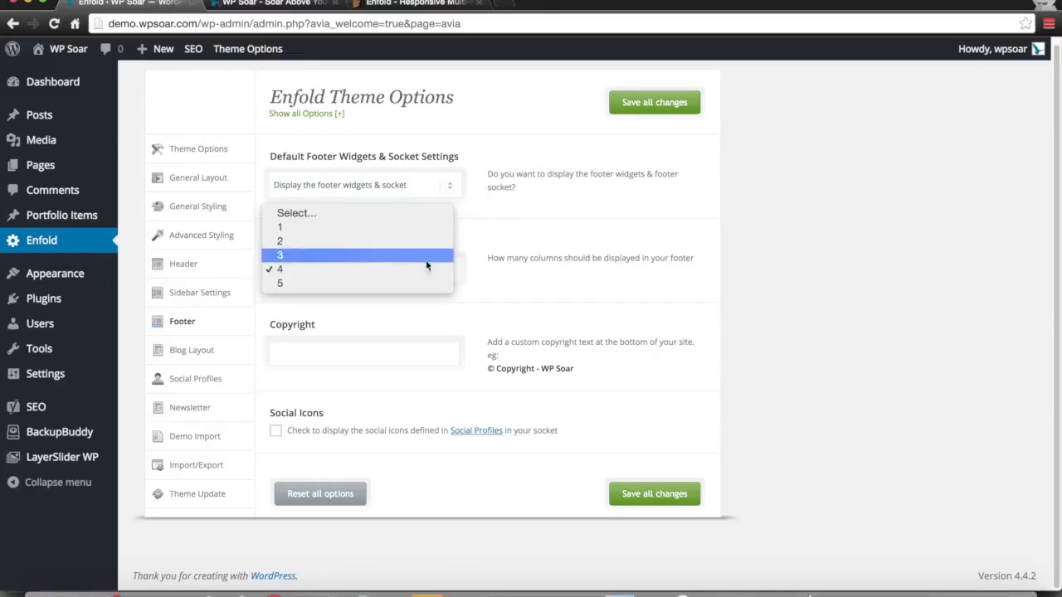
click(548, 321)
Copy the sample text "© Copyright - WP Soar" into the footer's Copyright field.
click(370, 358)
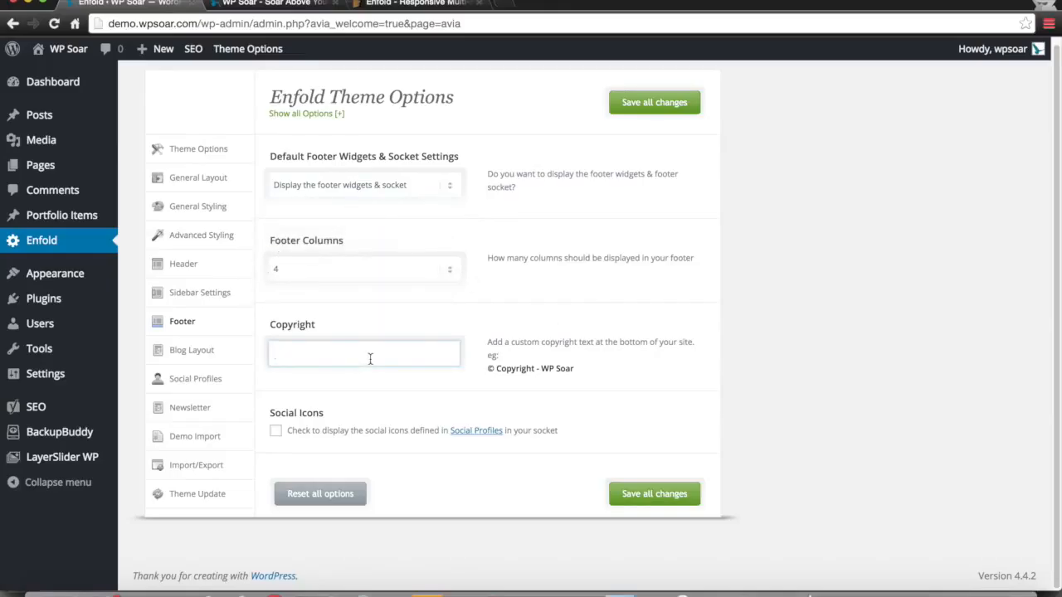
drag(486, 368, 614, 368)
key(super+c)
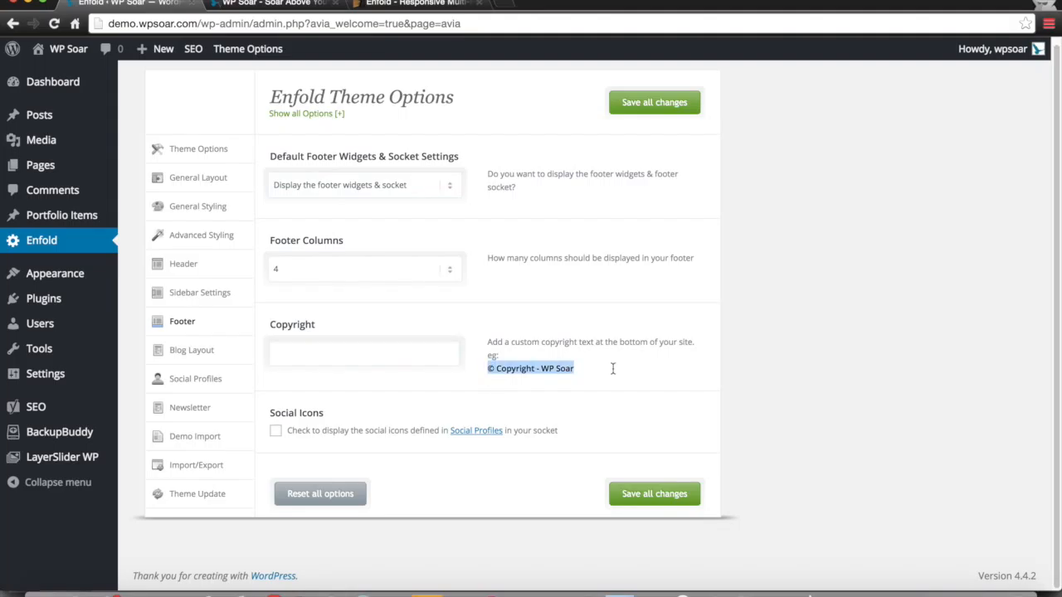
click(340, 347)
key(super+v)
Check the theme credit link in the live footer, append "[nolink]" to the Copyright text, and save all changes.
click(311, 6)
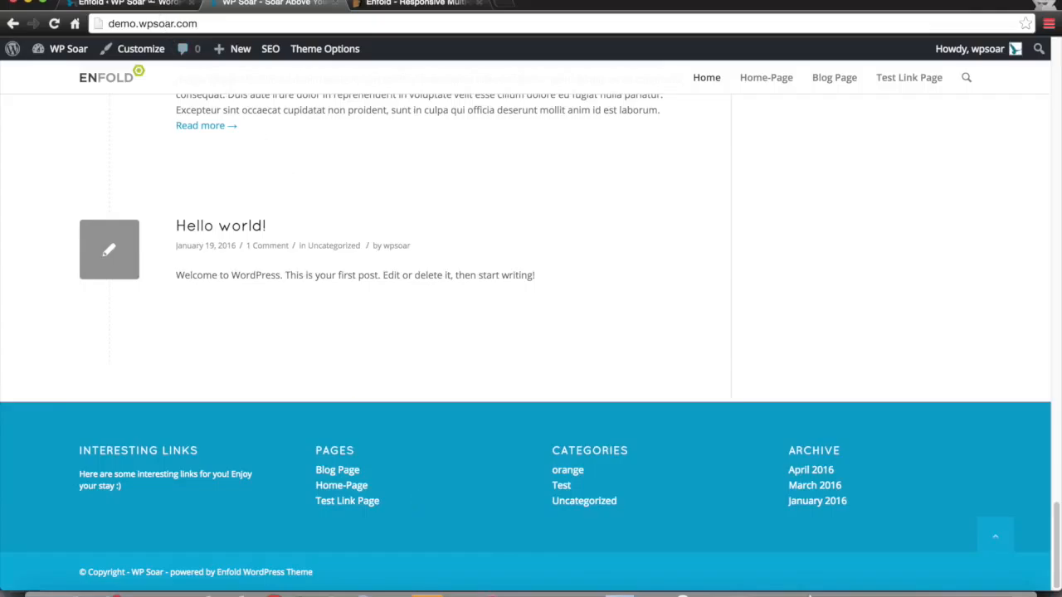
click(129, 3)
click(425, 357)
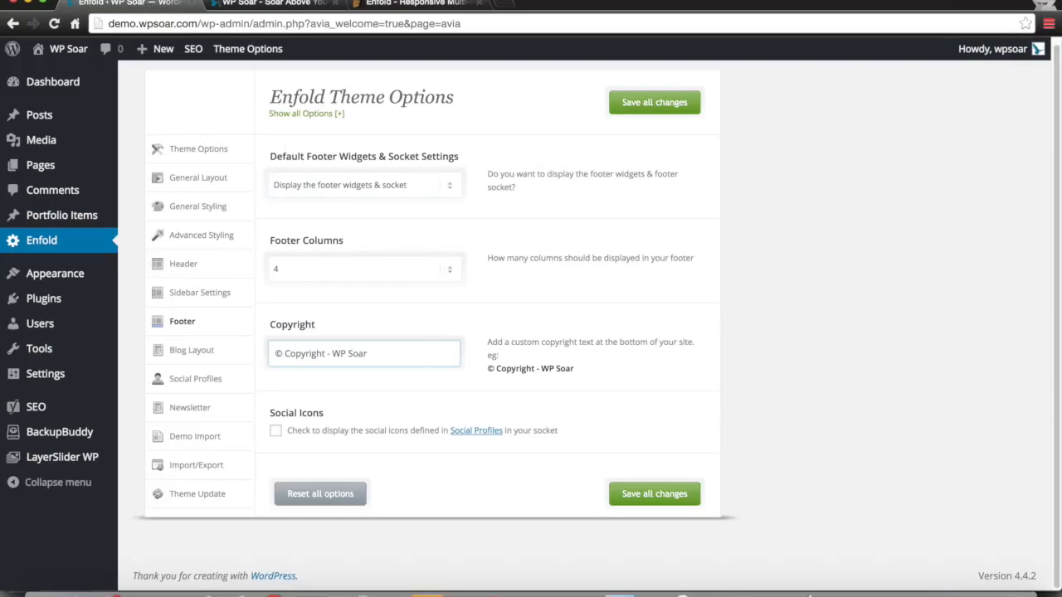
text([nolink])
click(660, 491)
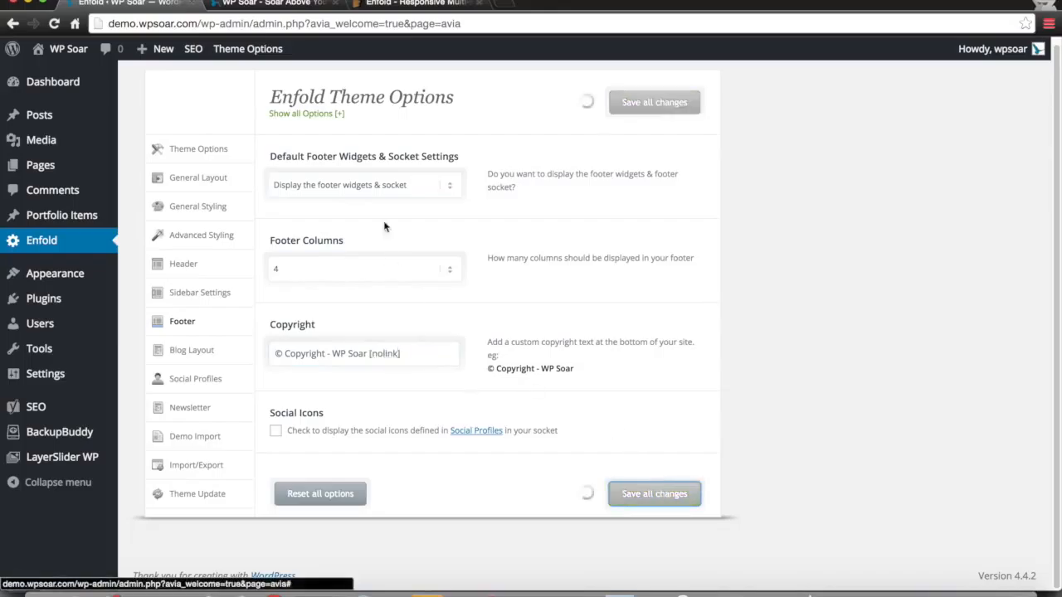
Reload the live site to check the footer's copyright line, and return to the Footer settings.
key(ctrl+Tab)
key(super+r)
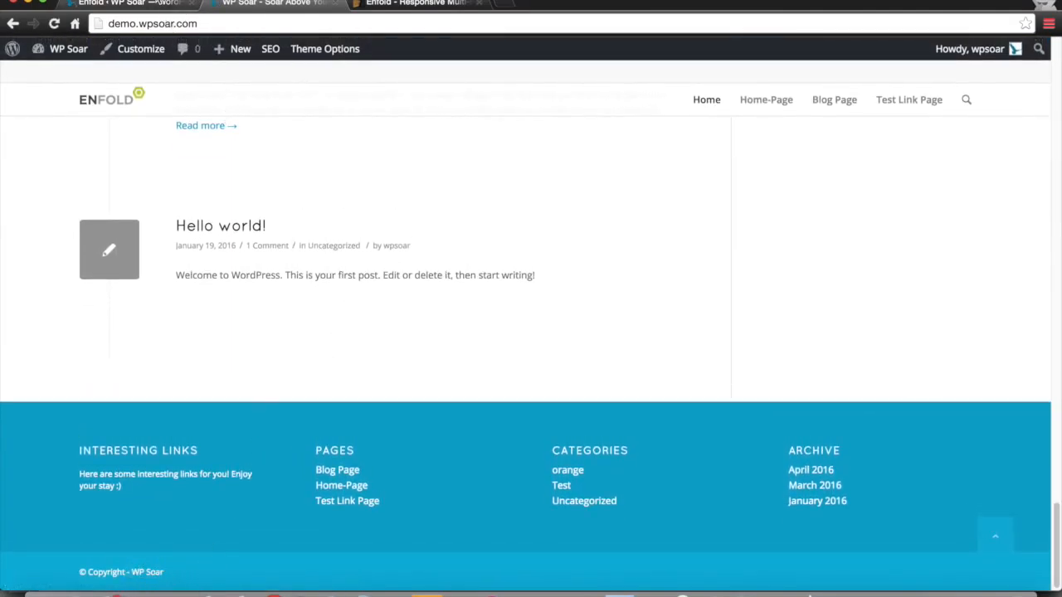
click(158, 5)
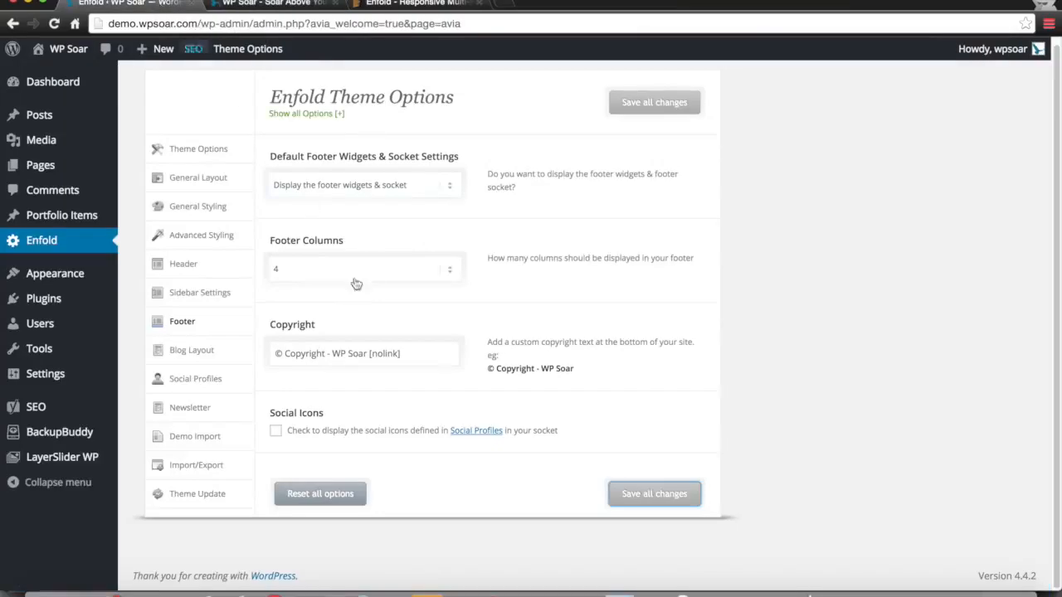
click(376, 430)
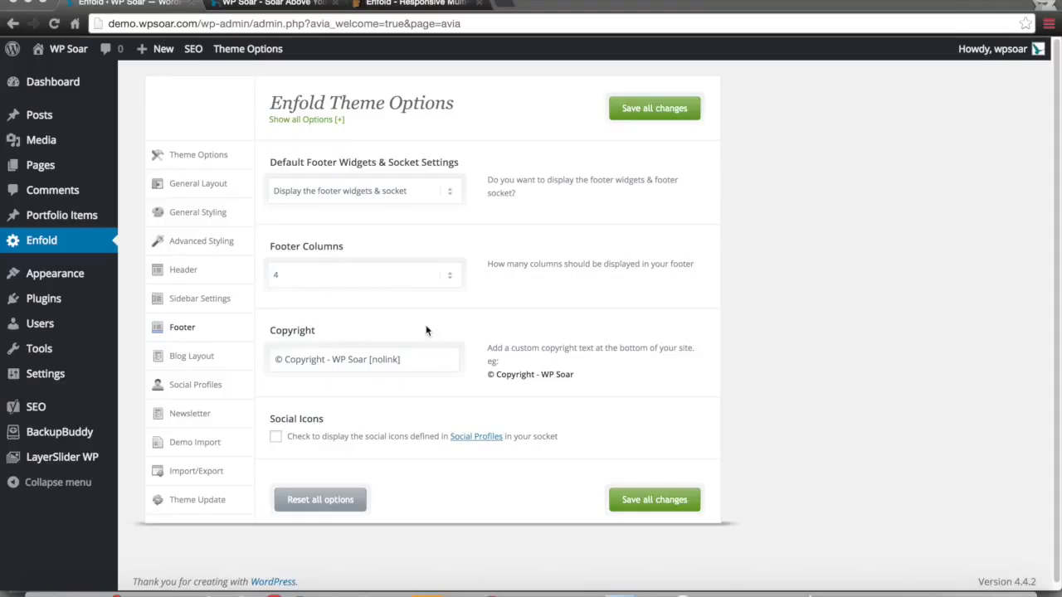
Open the Blog Layout settings, try the Elegant blog styling, and set Blog Styling back to Default (Business).
click(226, 359)
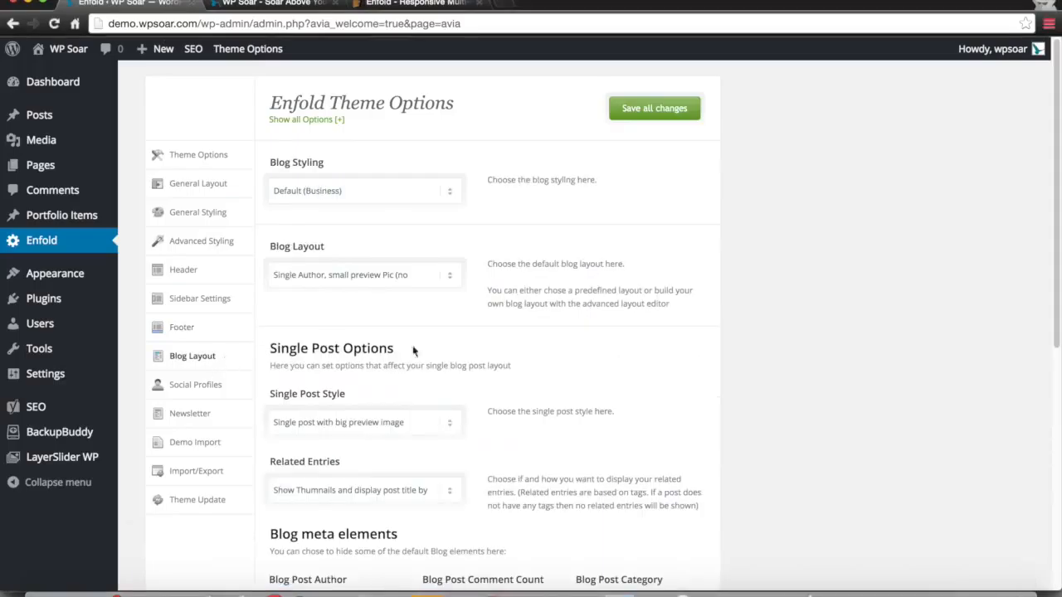
click(343, 190)
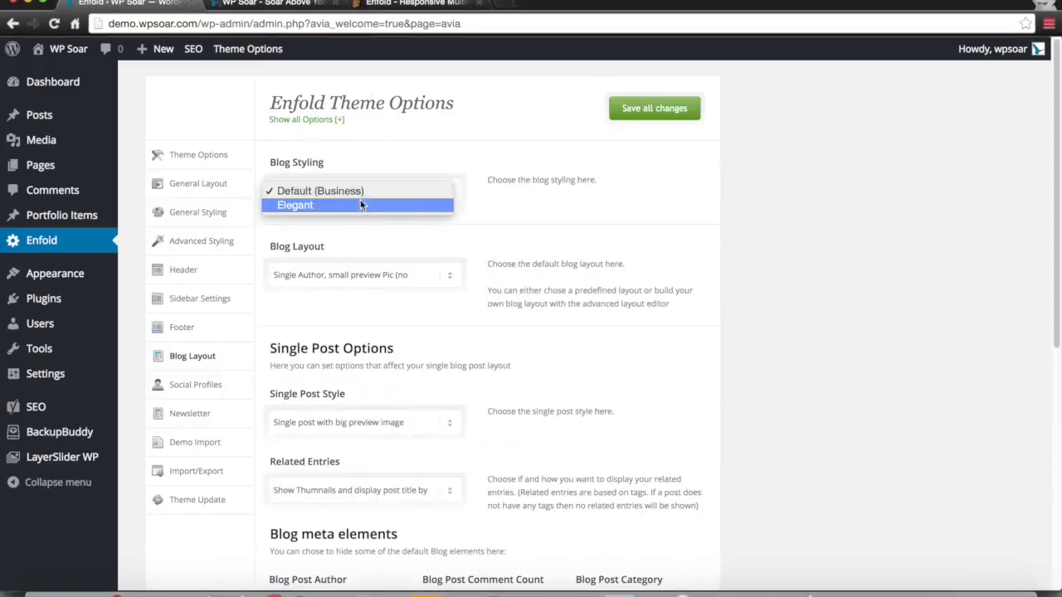
click(358, 206)
click(371, 188)
click(389, 175)
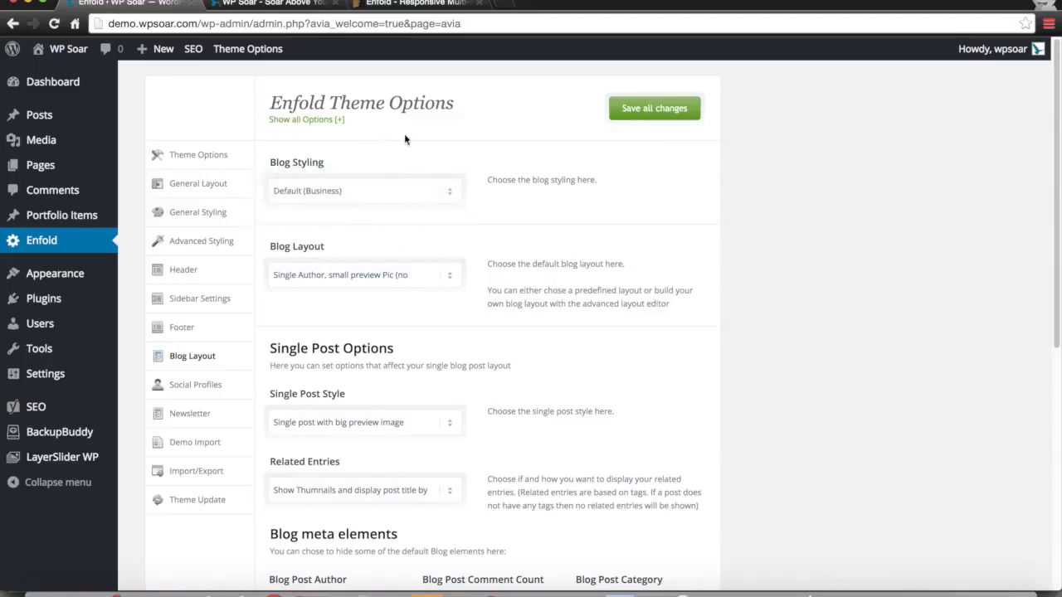
Review the predefined Blog Layout choices and set Blog Layout to the option that uses the advanced layout editor.
triple_click(588, 179)
click(652, 208)
scroll(652, 209, down, 2)
scroll(403, 194, up, 2)
scroll(390, 245, down, 2)
click(403, 216)
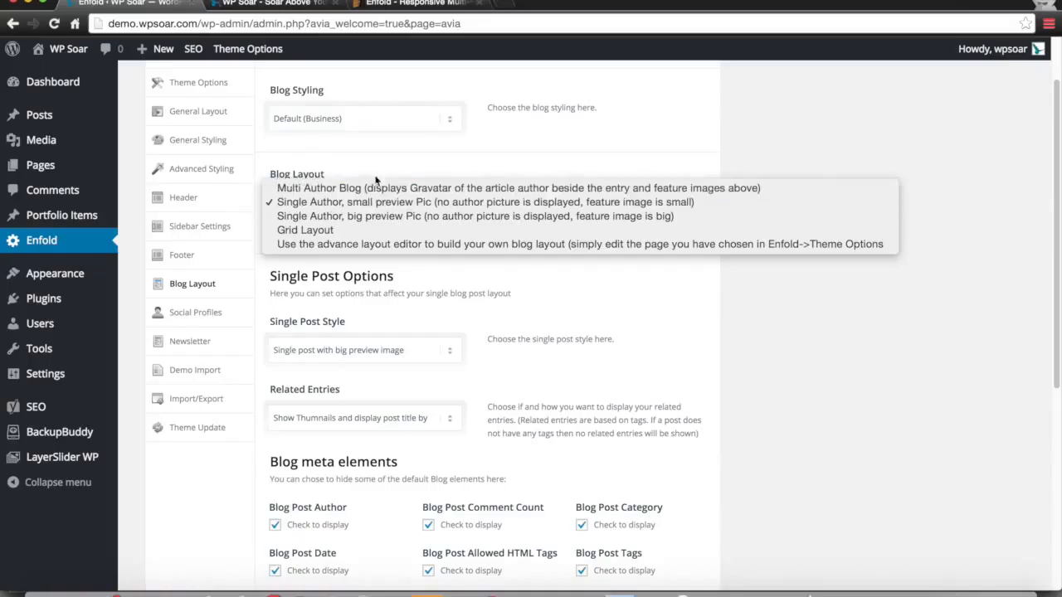
click(424, 164)
click(390, 203)
click(453, 244)
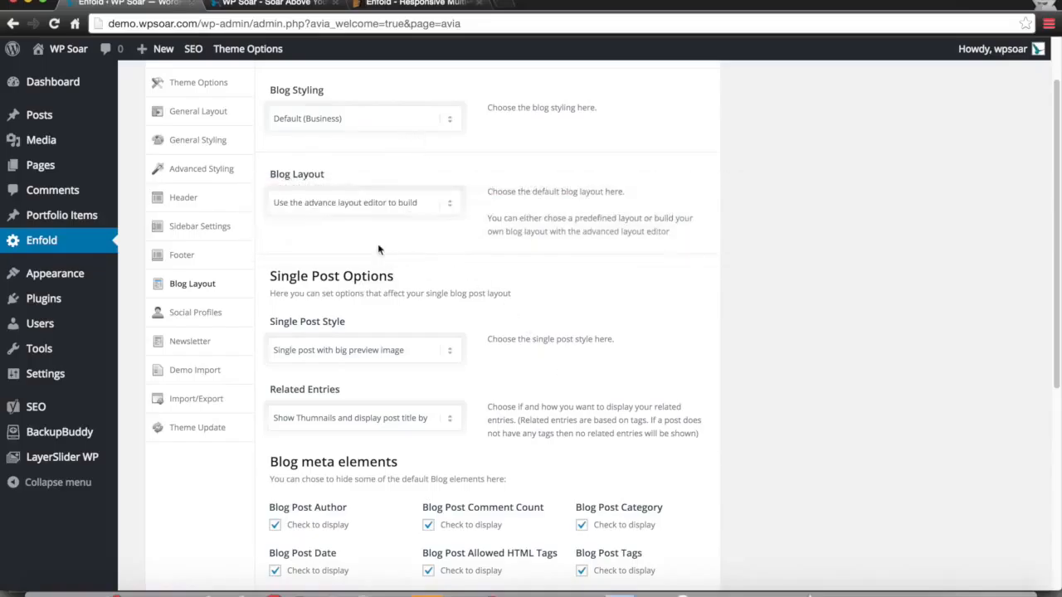
Check the Blog Layout description and its list of choices again without changing the selection.
scroll(424, 216, up, 1)
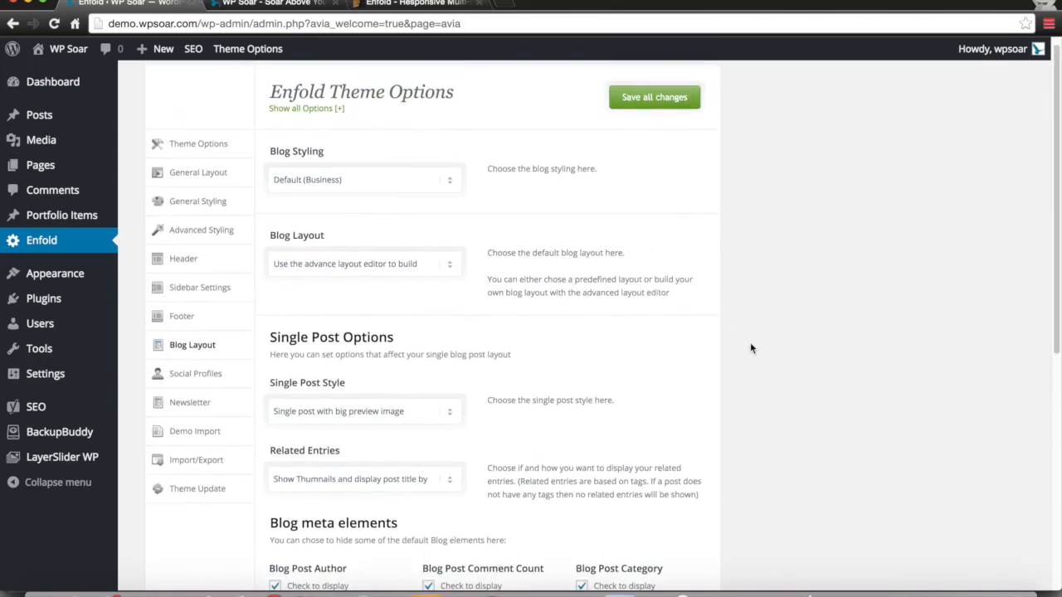
scroll(670, 192, down, 2)
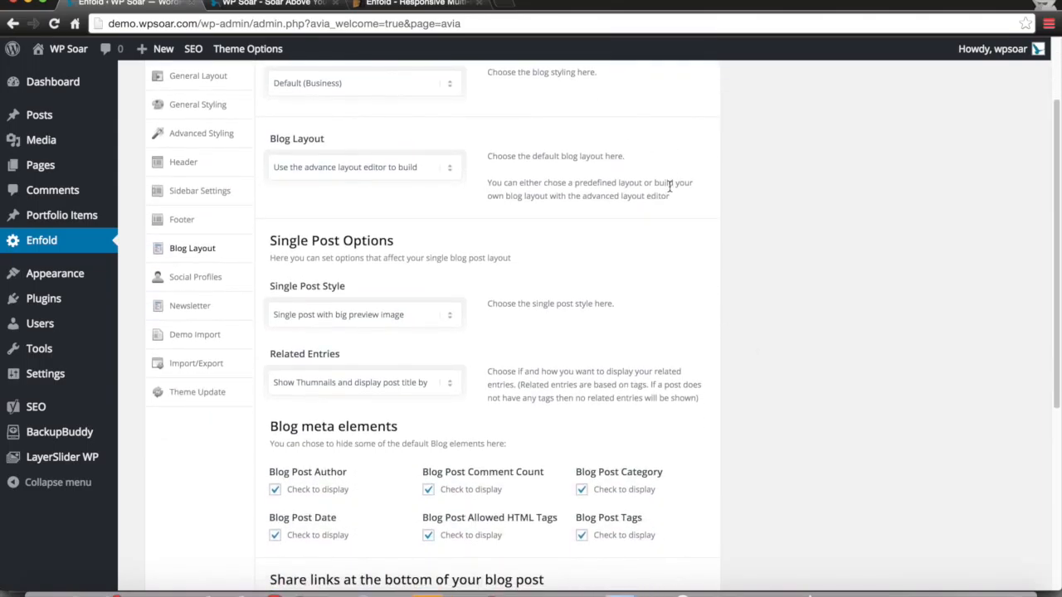
scroll(670, 187, up, 2)
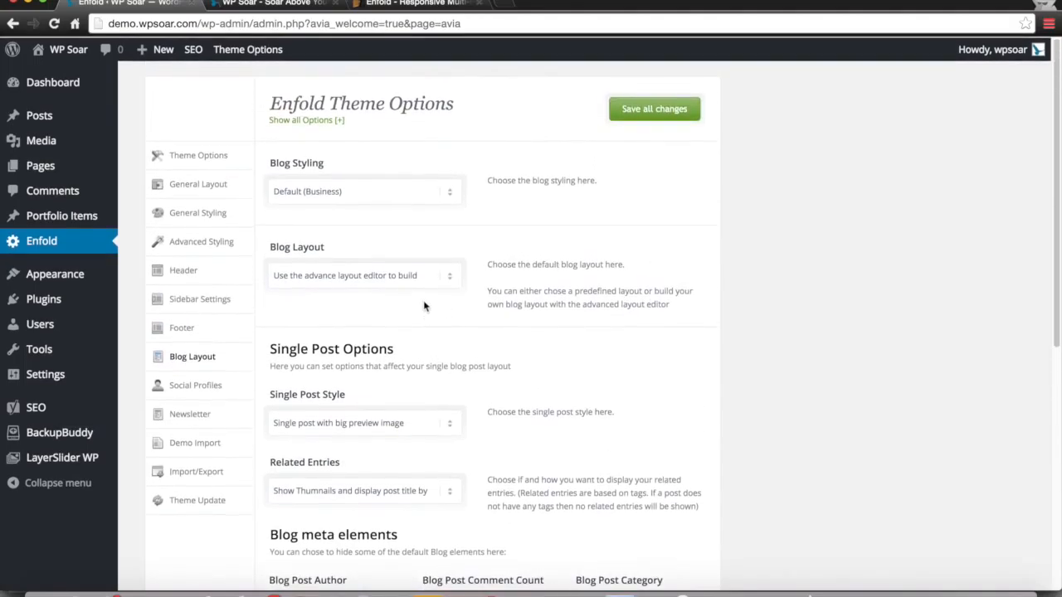
click(419, 276)
click(674, 378)
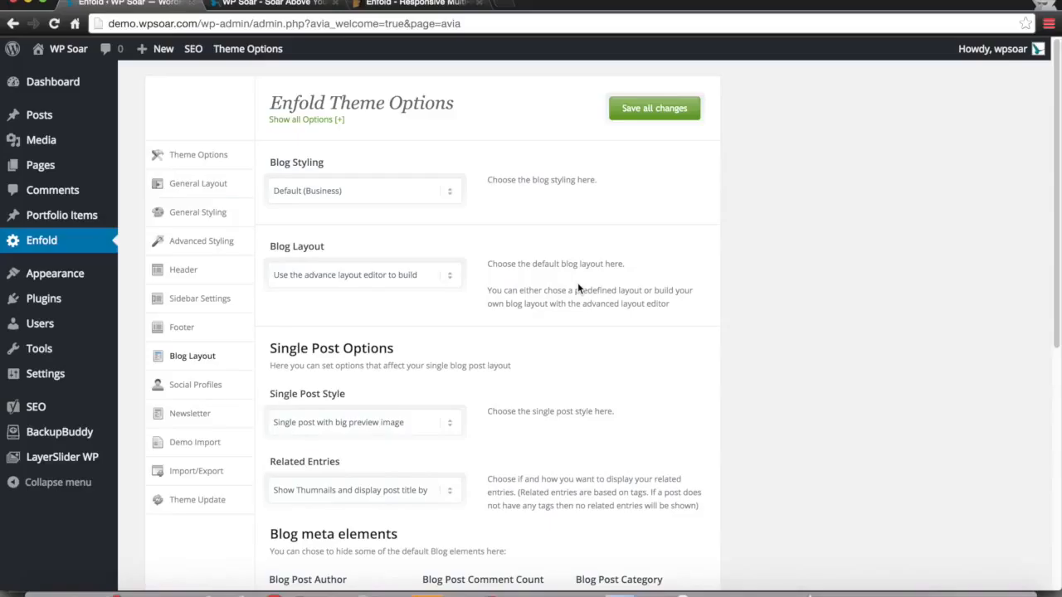
Review the available choices for Single Post Style and Related Entries, keeping the current selections.
scroll(578, 286, down, 2)
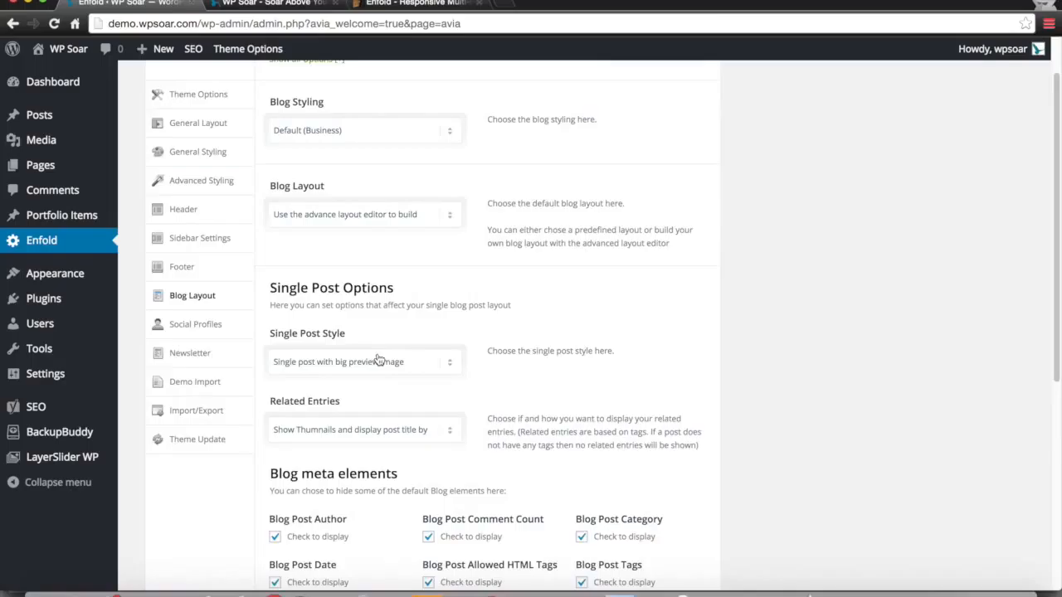
scroll(448, 320, down, 3)
click(398, 236)
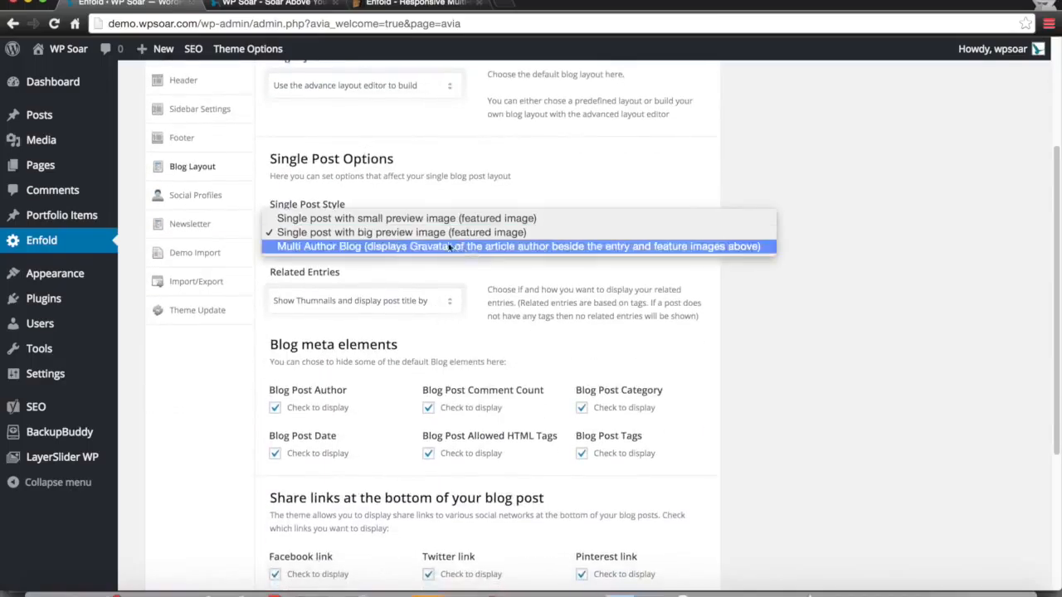
click(636, 231)
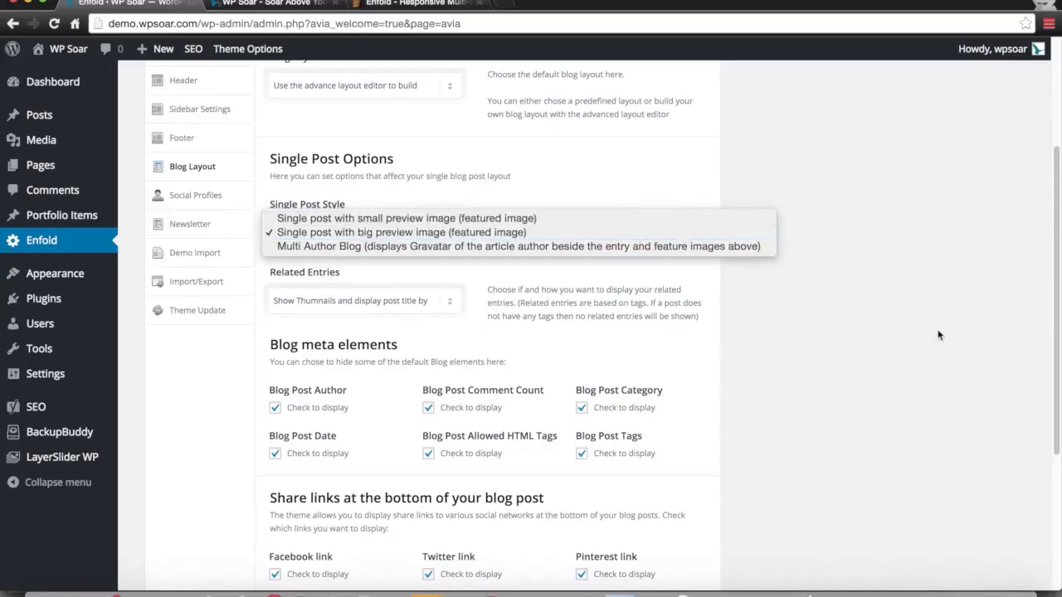
click(408, 301)
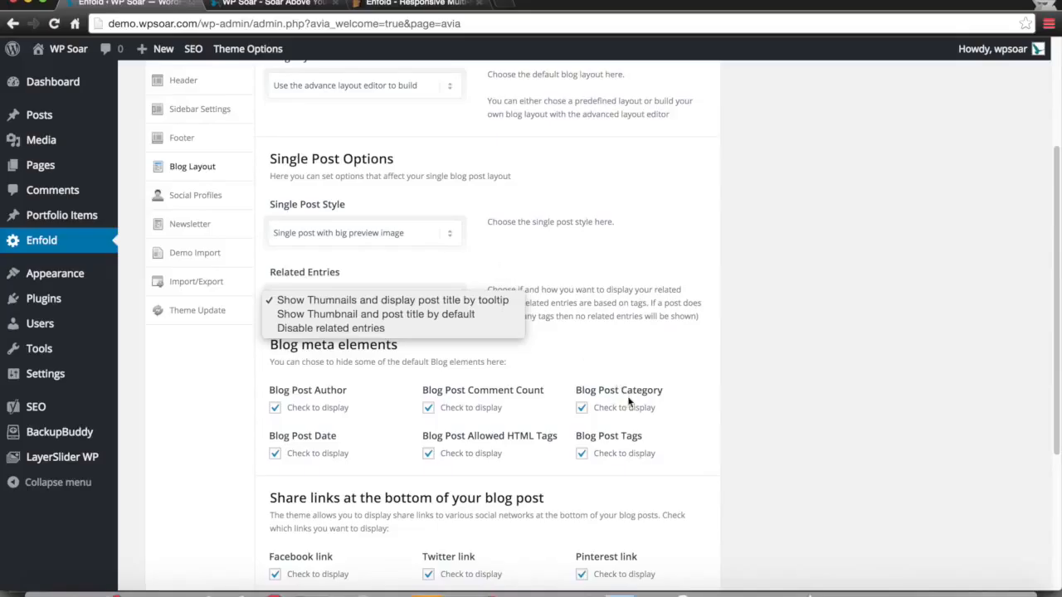
click(519, 300)
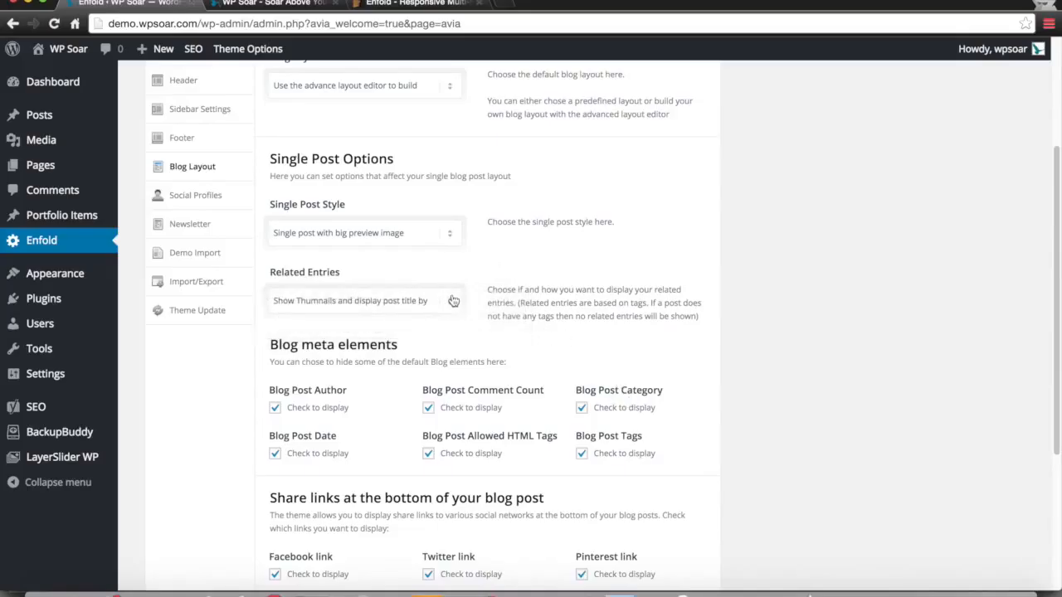
Read the description of how Related Entries are chosen and displayed on single posts.
triple_click(576, 305)
triple_click(576, 305)
click(616, 339)
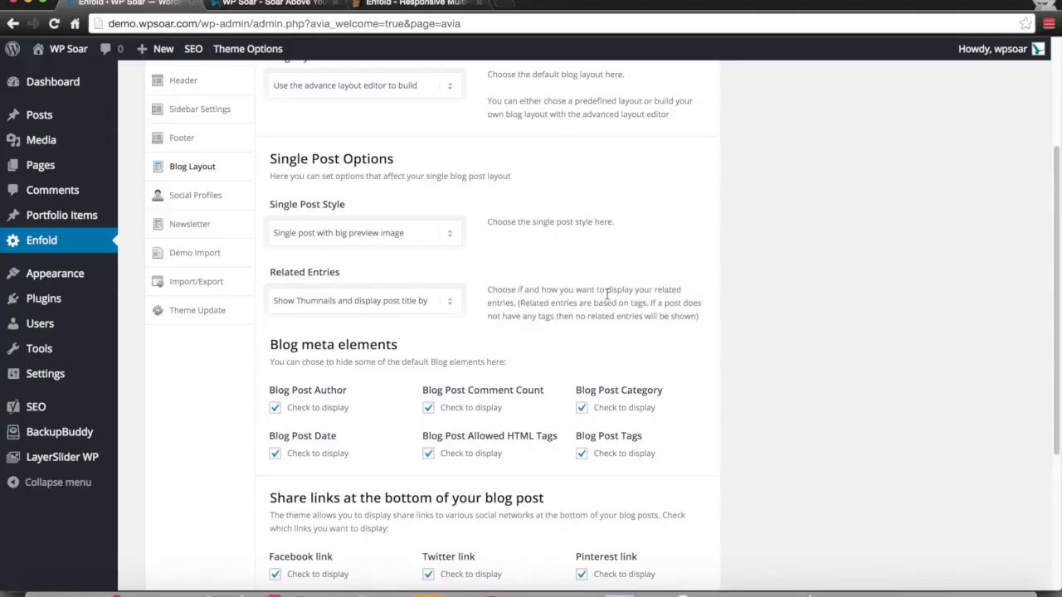
double_click(661, 335)
triple_click(649, 306)
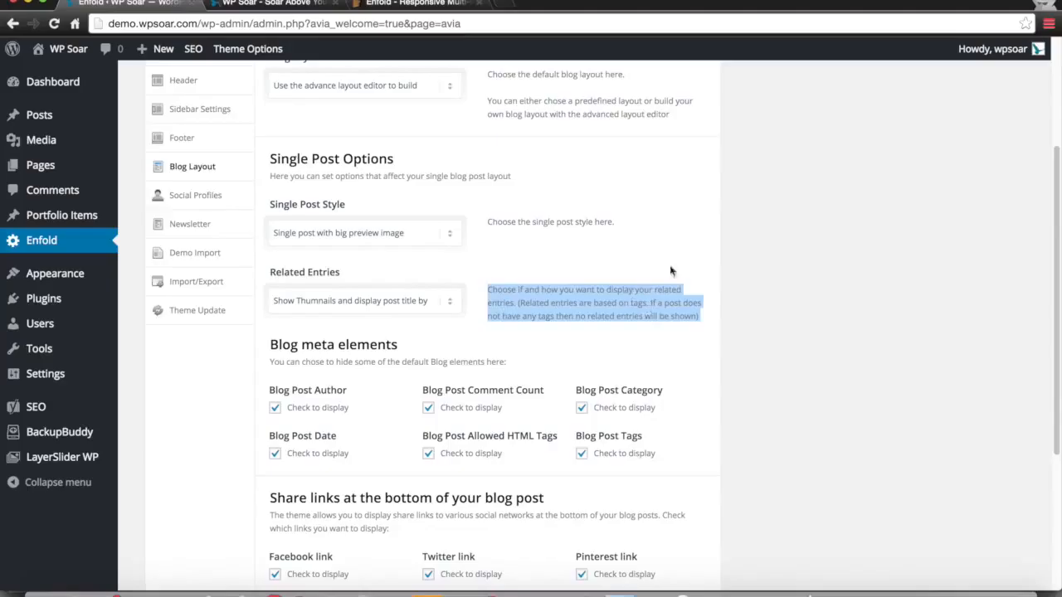
click(780, 274)
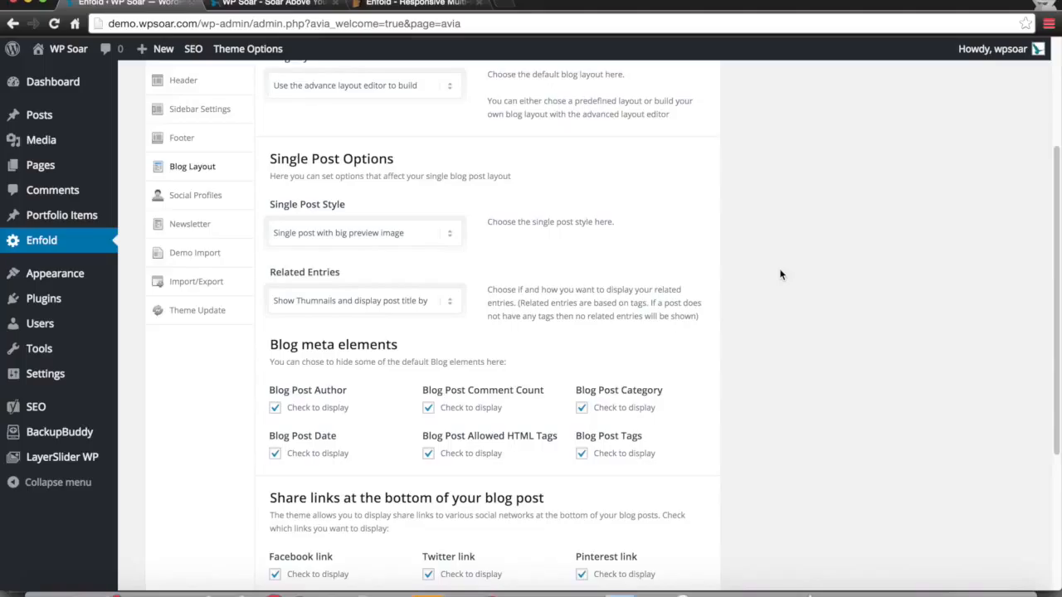
triple_click(682, 308)
click(606, 363)
Review the blog meta elements that can be displayed or hidden, including author, comment count, allowed HTML tags and post tags.
scroll(607, 363, down, 3)
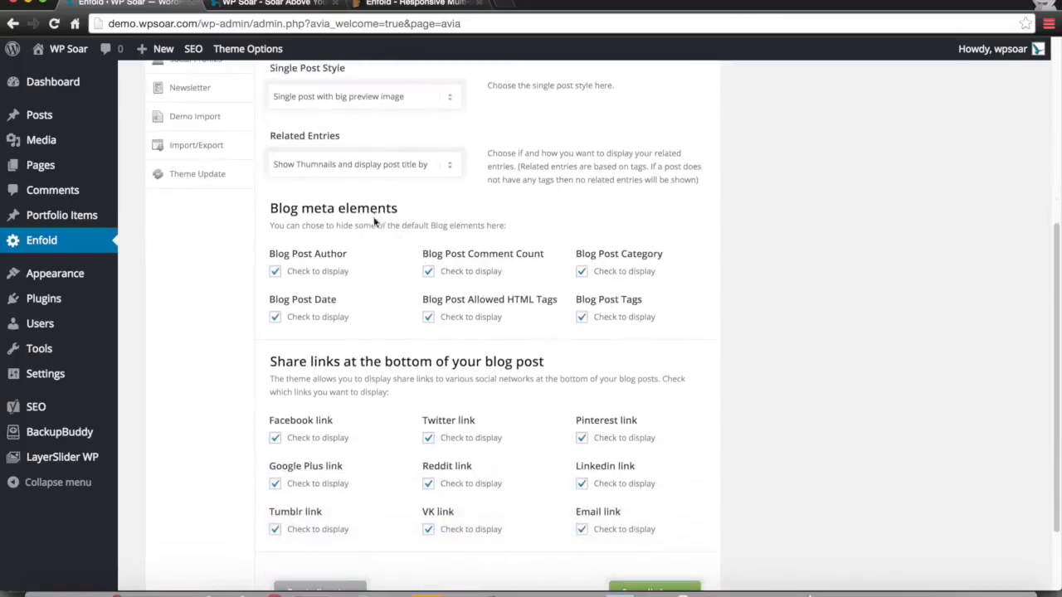
double_click(347, 212)
double_click(330, 253)
click(345, 296)
double_click(432, 253)
triple_click(514, 301)
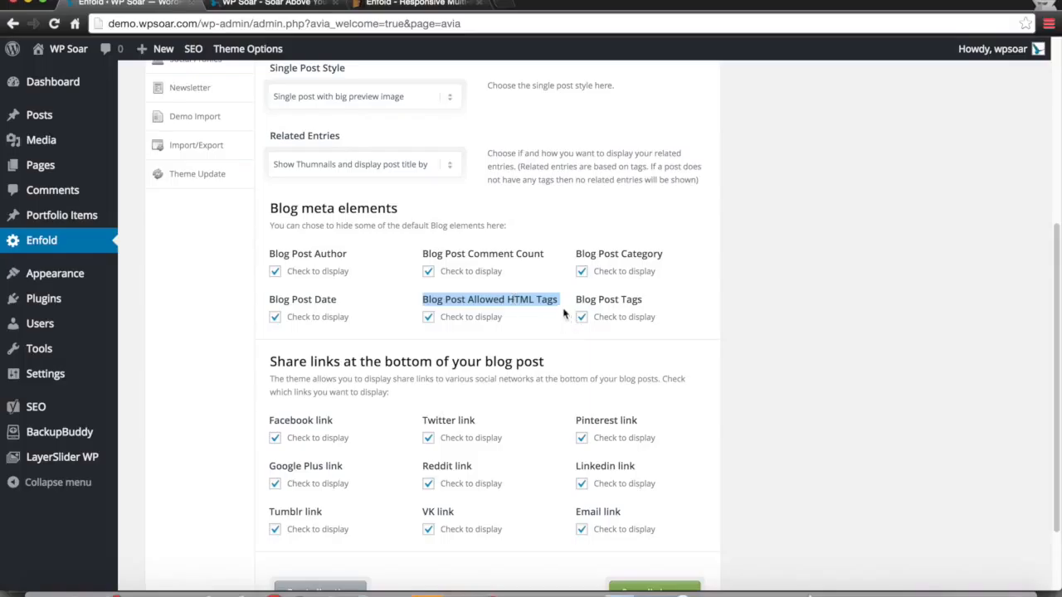
triple_click(602, 300)
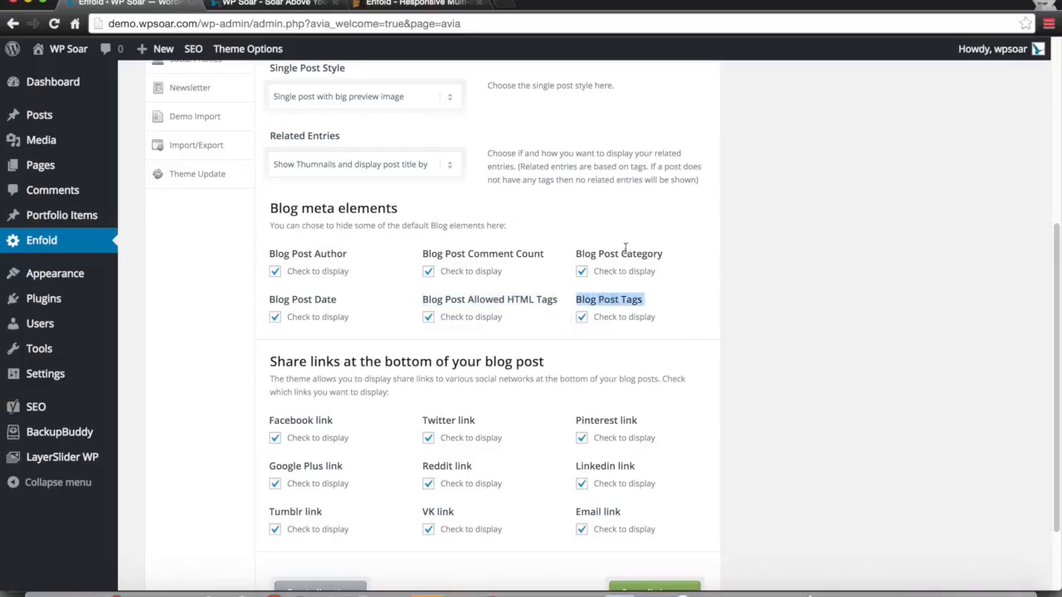
Review the social share link options for the bottom of blog posts and look over the Blog Layout settings once more.
scroll(694, 329, down, 3)
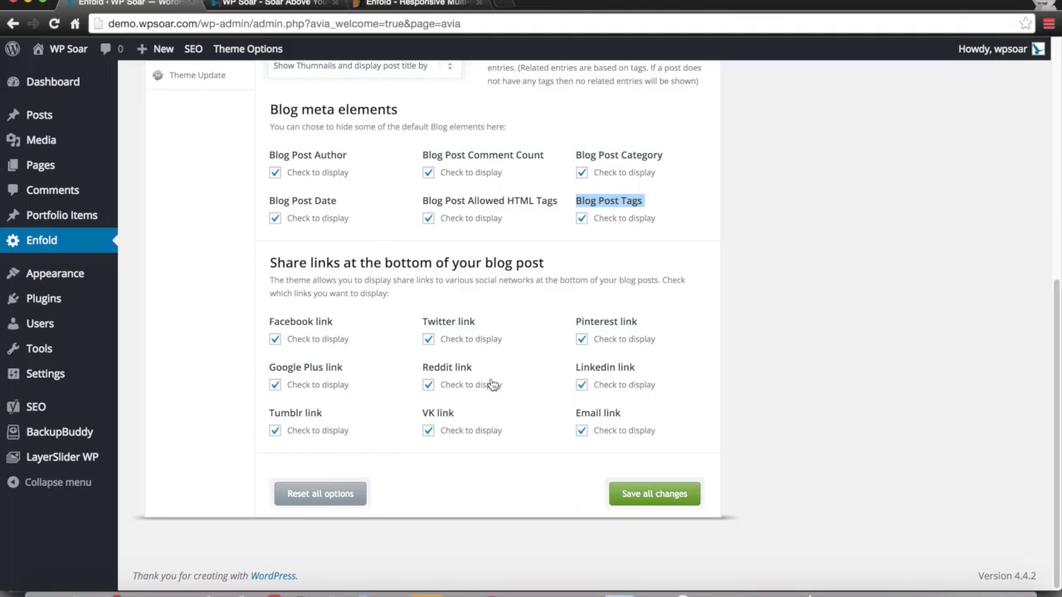
scroll(490, 384, up, 10)
scroll(490, 377, down, 10)
scroll(490, 384, up, 5)
scroll(491, 384, down, 5)
scroll(549, 370, up, 3)
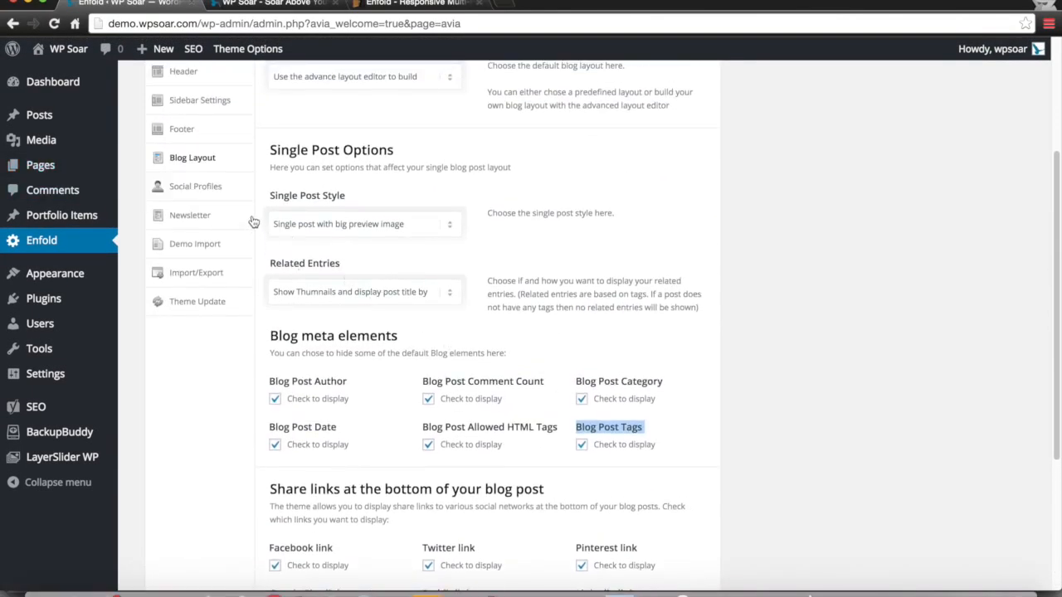
Open the Social Profiles settings and review the available social icons and the Twitter profile URL field.
click(236, 185)
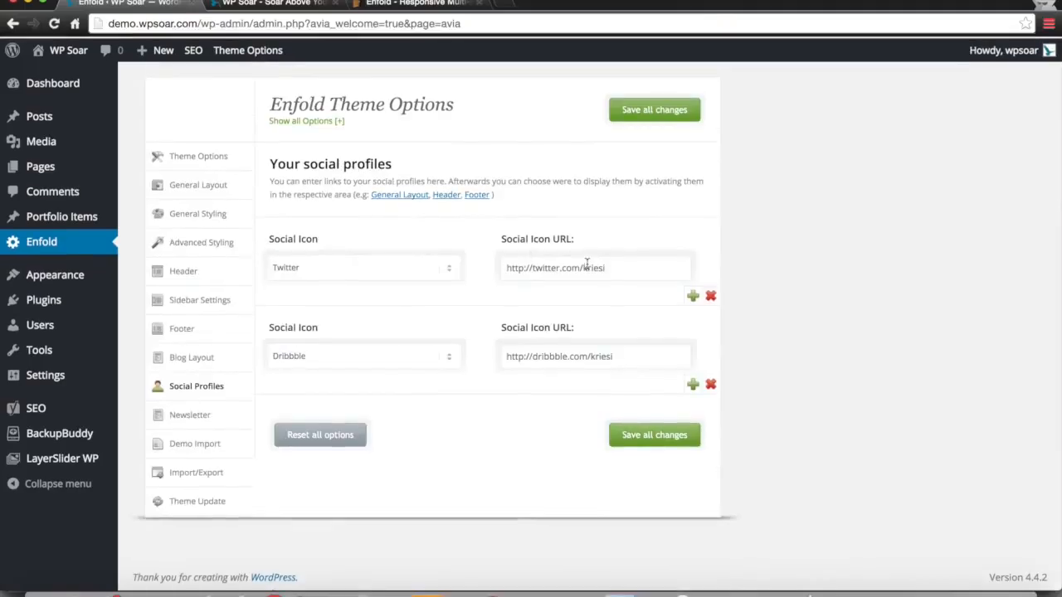
click(343, 272)
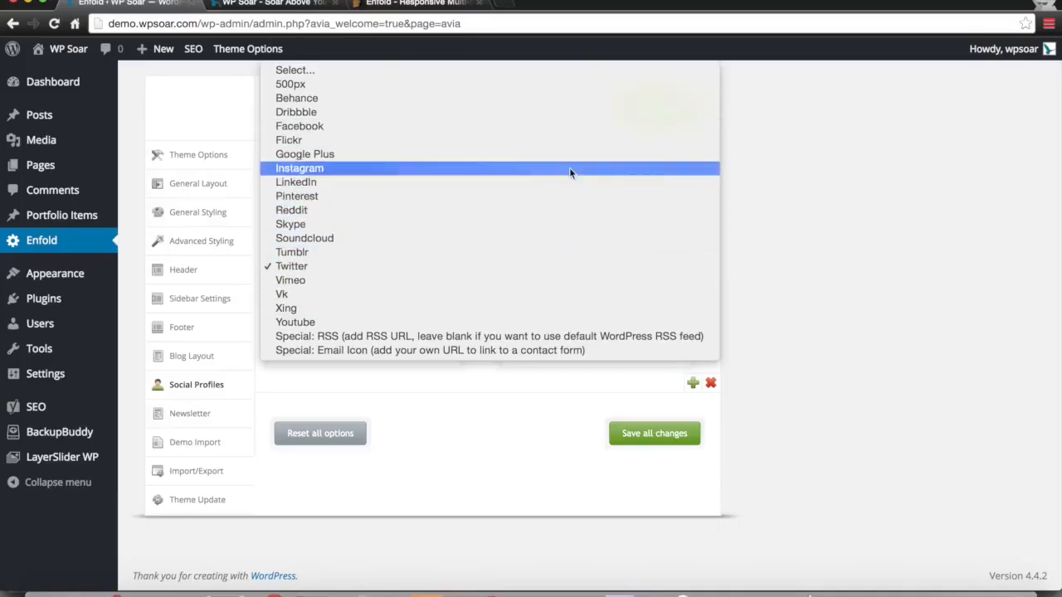
click(909, 255)
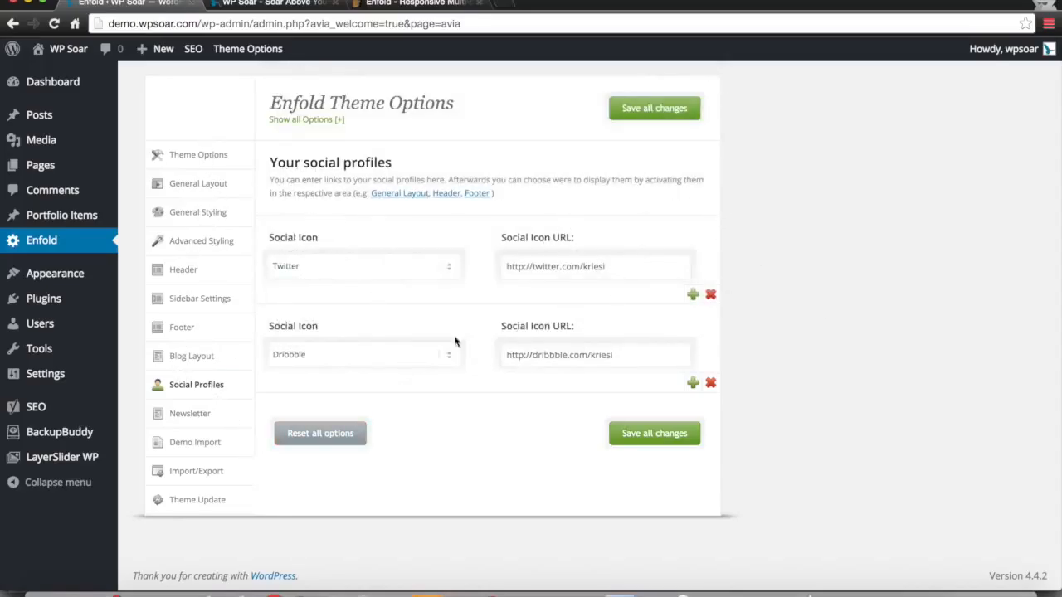
double_click(593, 267)
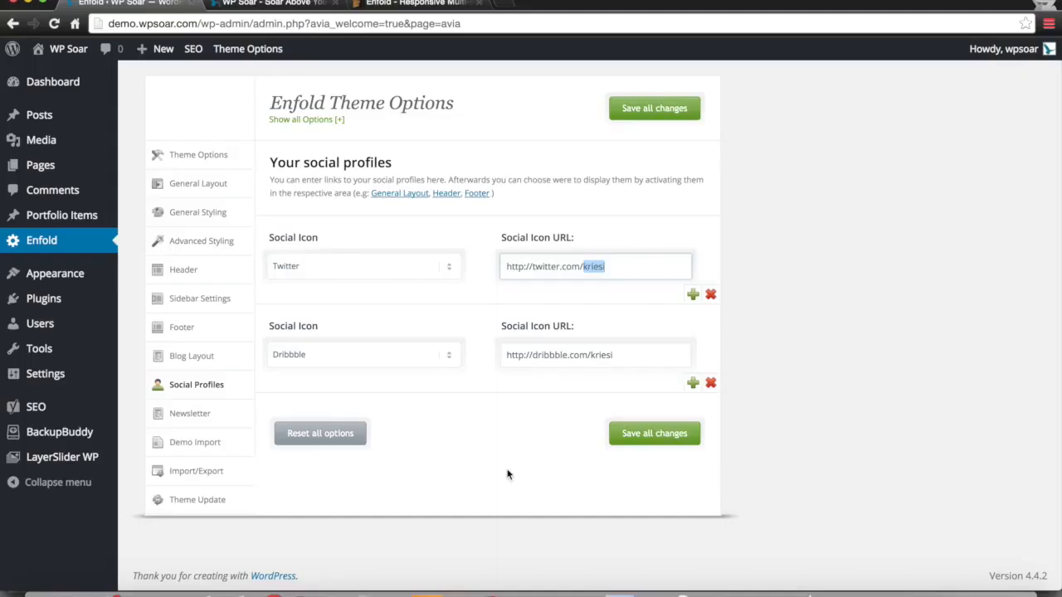
click(344, 266)
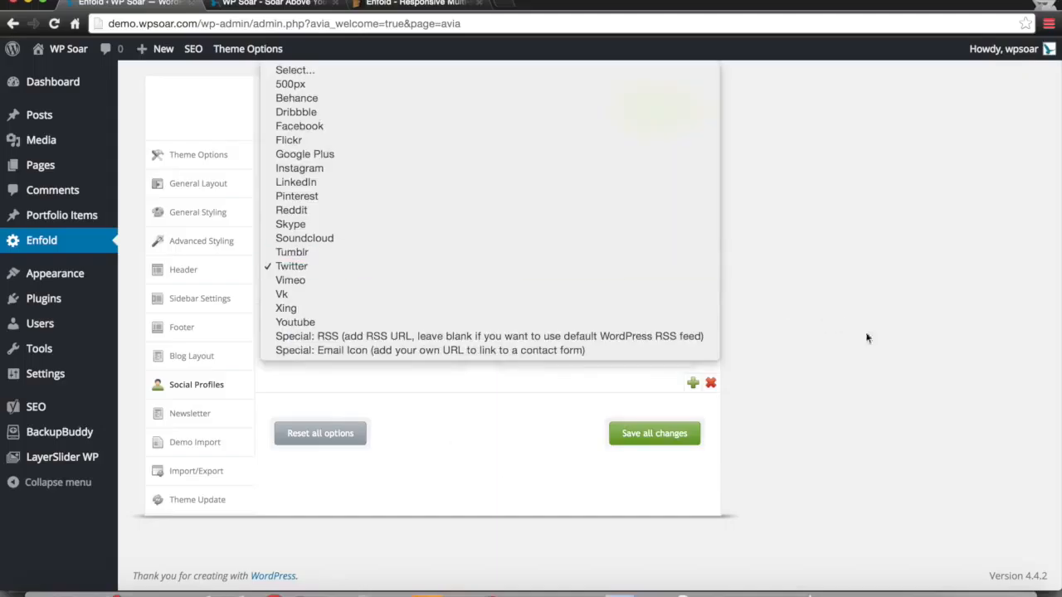
click(926, 368)
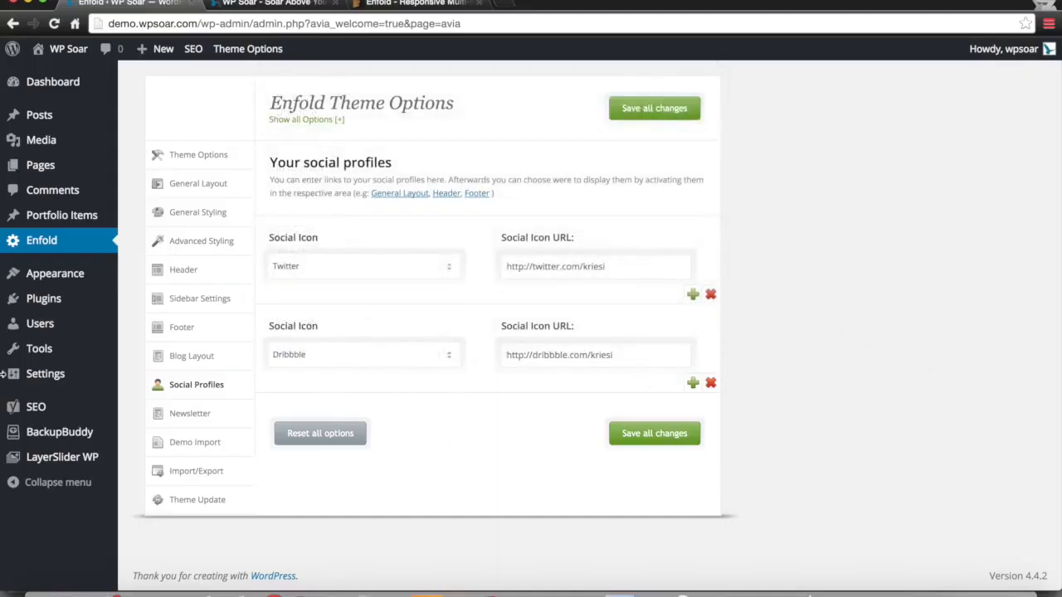
Open the Newsletter settings and read the instructions for connecting Mailchimp with an API key.
click(247, 411)
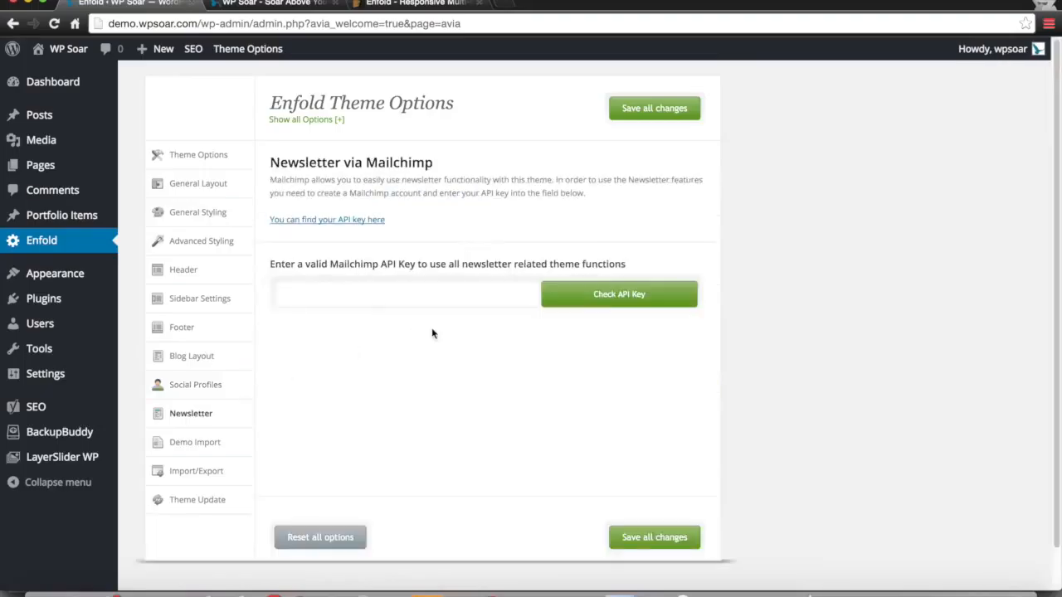
scroll(431, 333, down, 1)
triple_click(396, 221)
click(403, 218)
triple_click(408, 218)
click(480, 278)
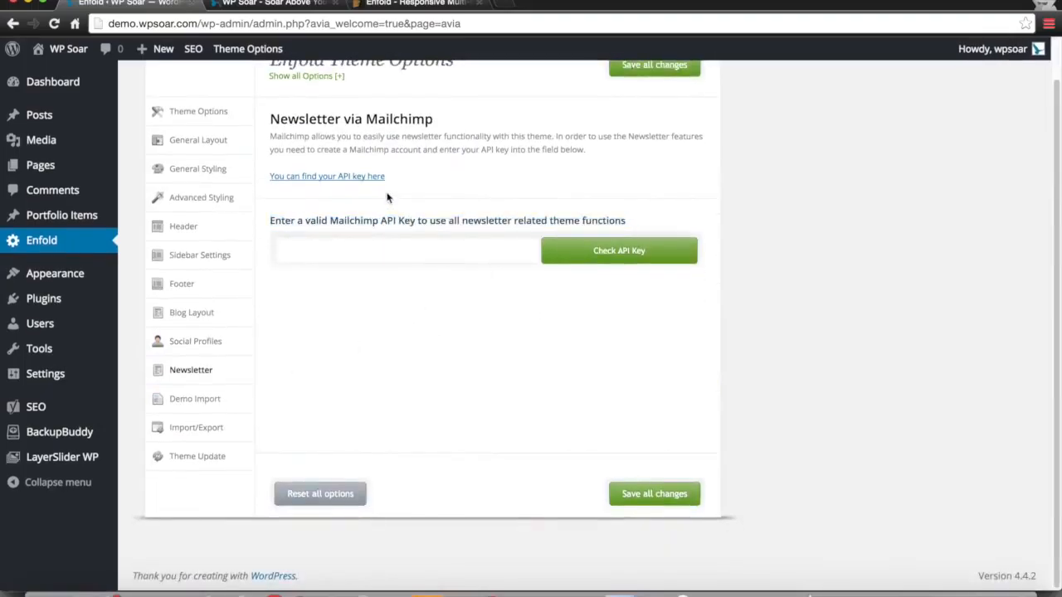
scroll(414, 222, up, 1)
triple_click(444, 260)
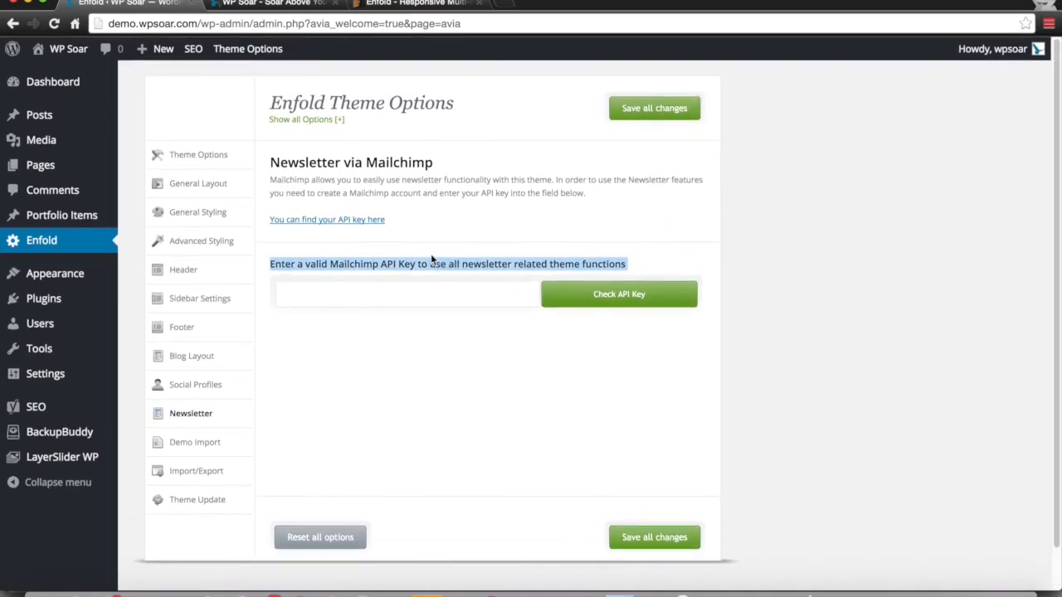
click(431, 259)
double_click(405, 266)
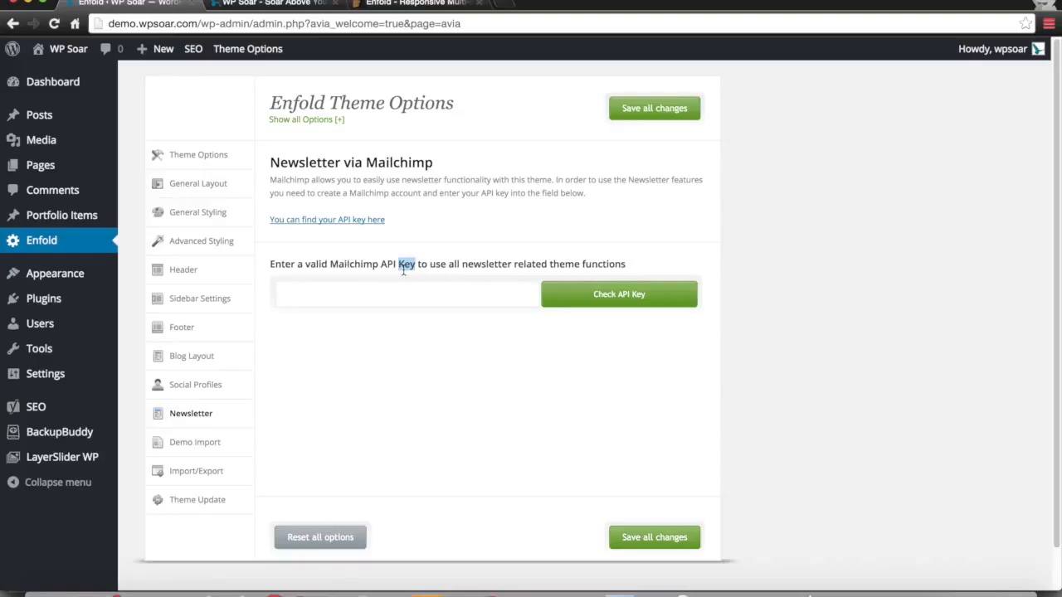
triple_click(404, 267)
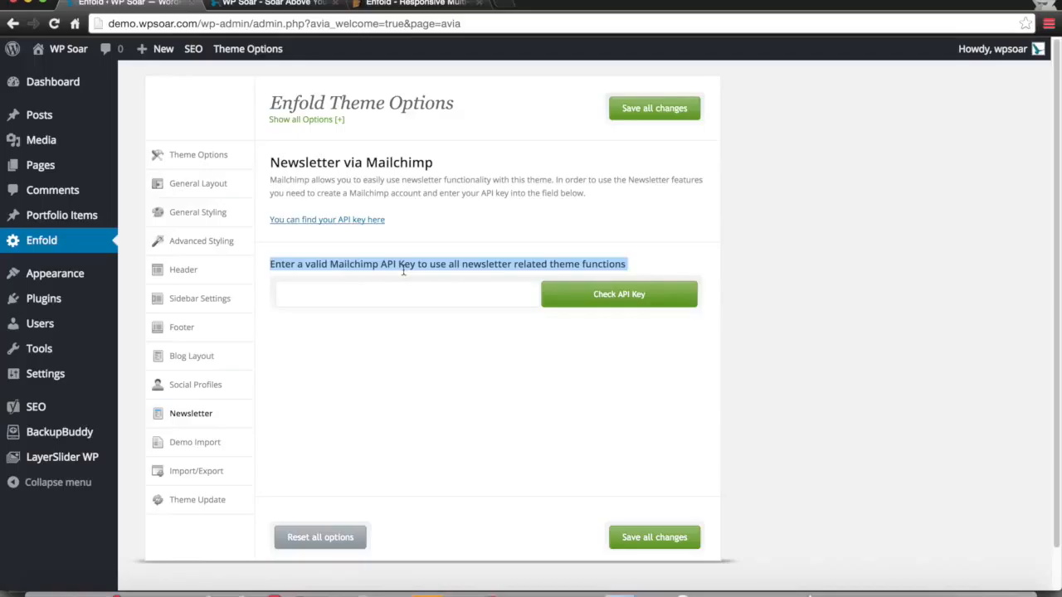
Open the Demo Import settings and browse the importable demos, from the small business designs to the portfolio designs.
click(195, 439)
scroll(379, 337, down, 8)
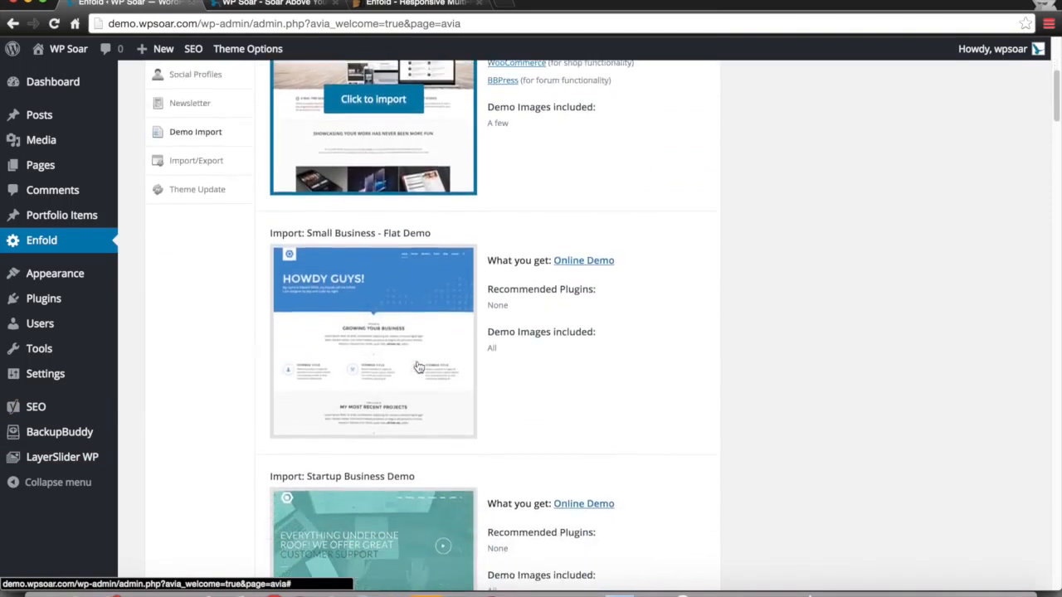
scroll(419, 367, up, 4)
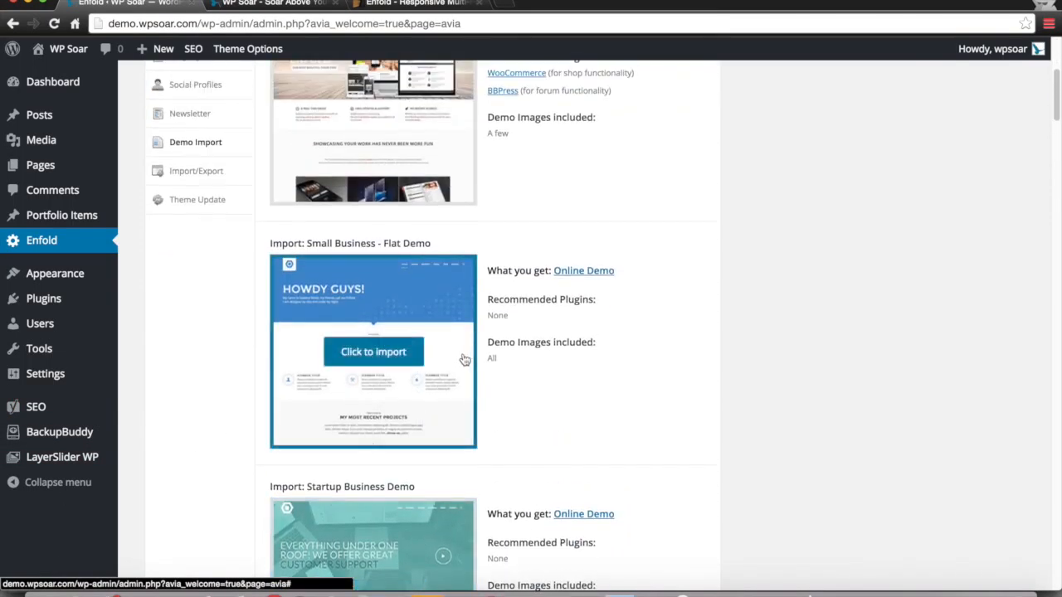
scroll(559, 285, down, 8)
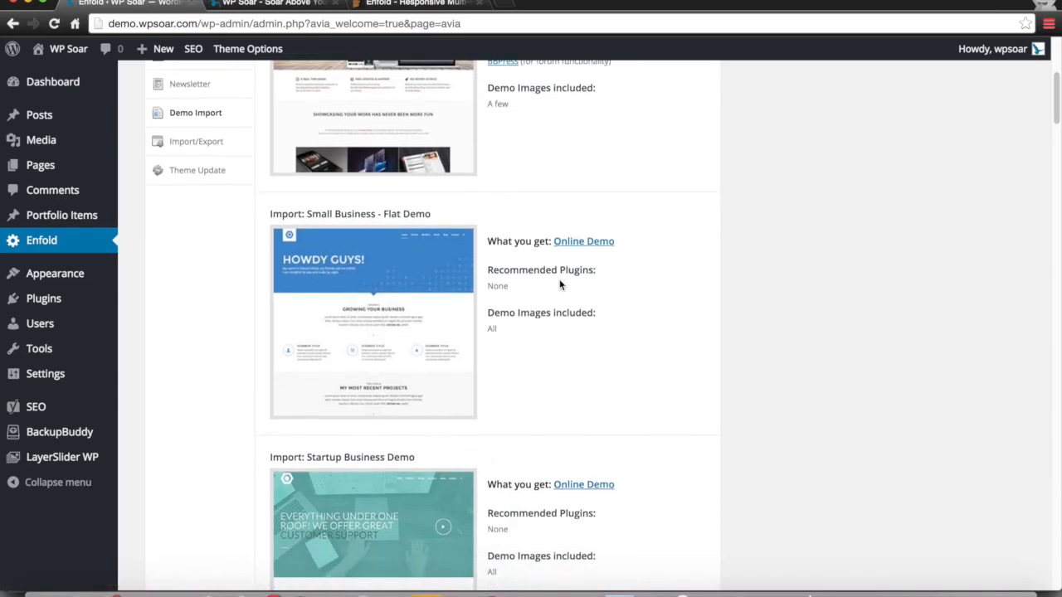
scroll(560, 285, up, 1)
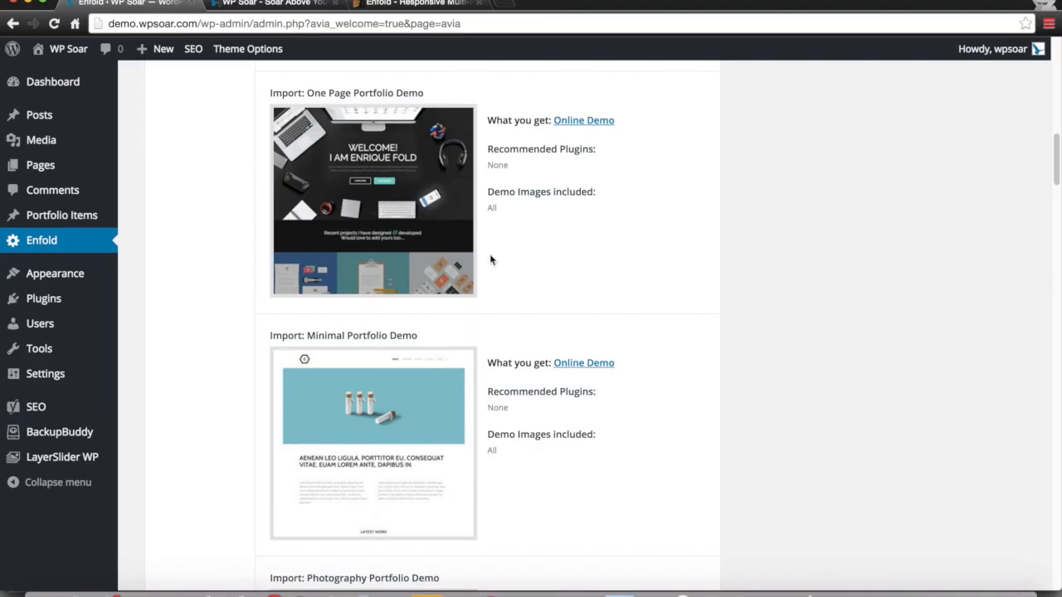
mouse_move(465, 457)
scroll(724, 339, down, 11)
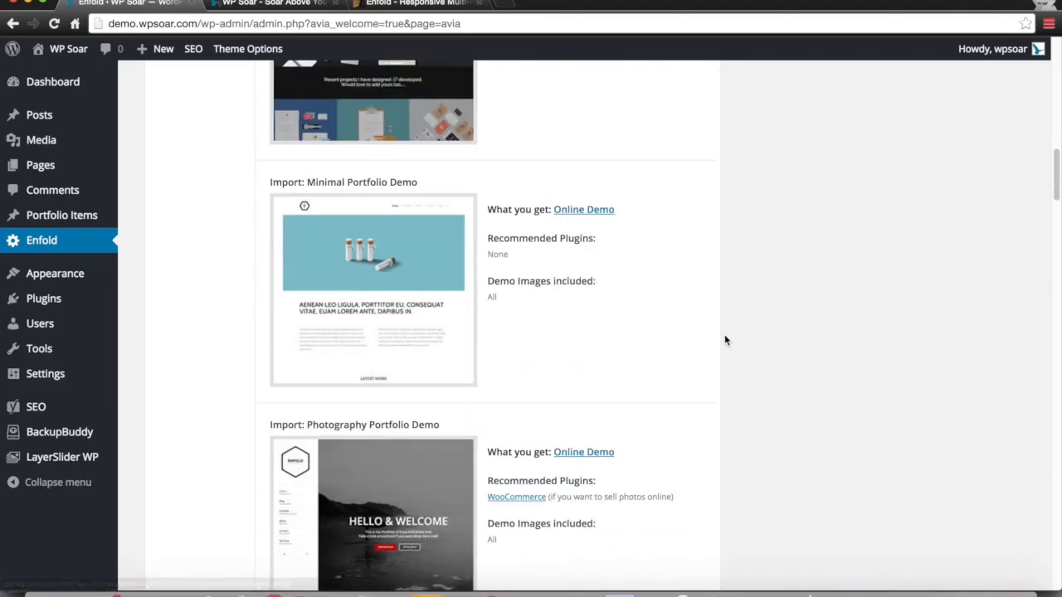
Browse the remaining importable demos, from the portfolio designs down to the résumé design, and return to the start of the list.
scroll(724, 340, down, 7)
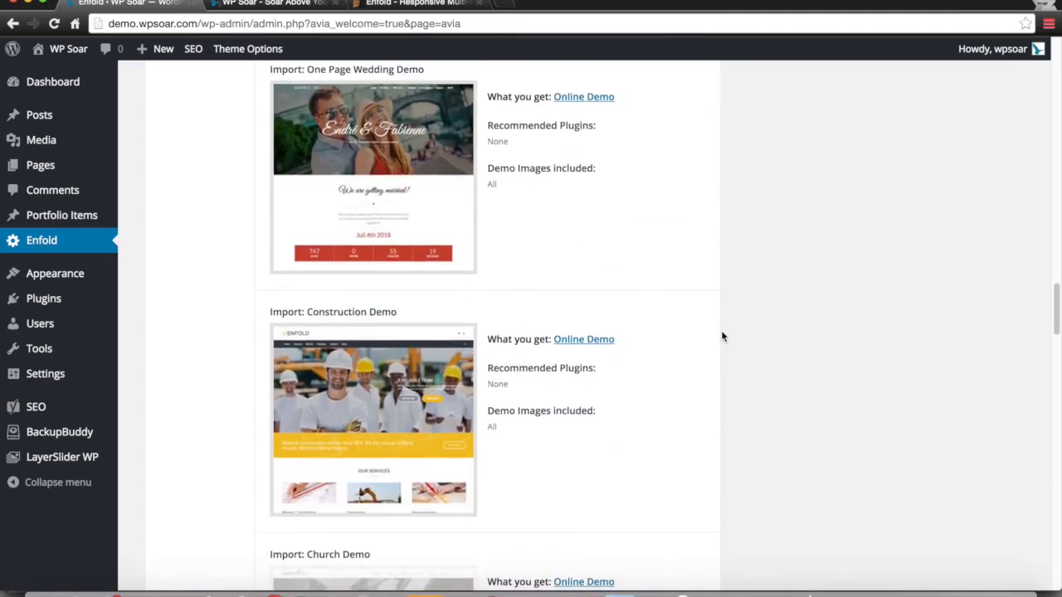
scroll(721, 336, down, 2)
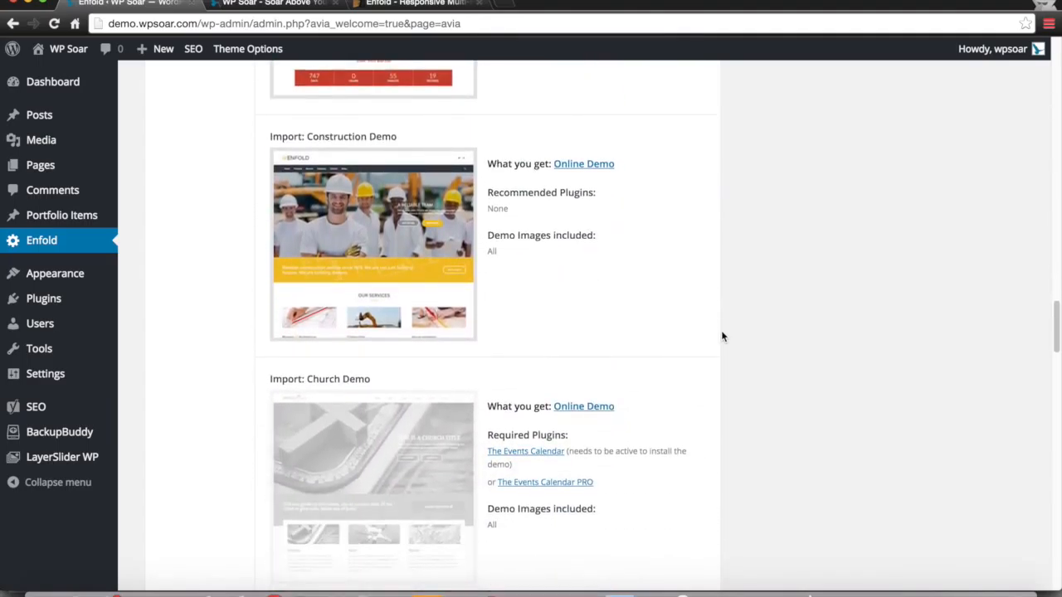
scroll(721, 336, down, 3)
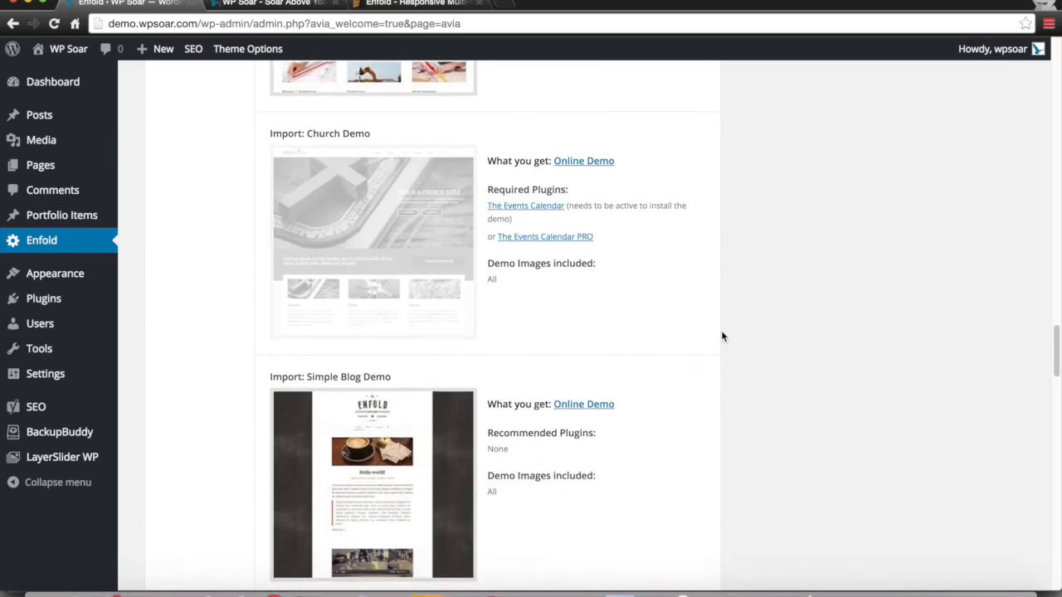
scroll(722, 336, down, 7)
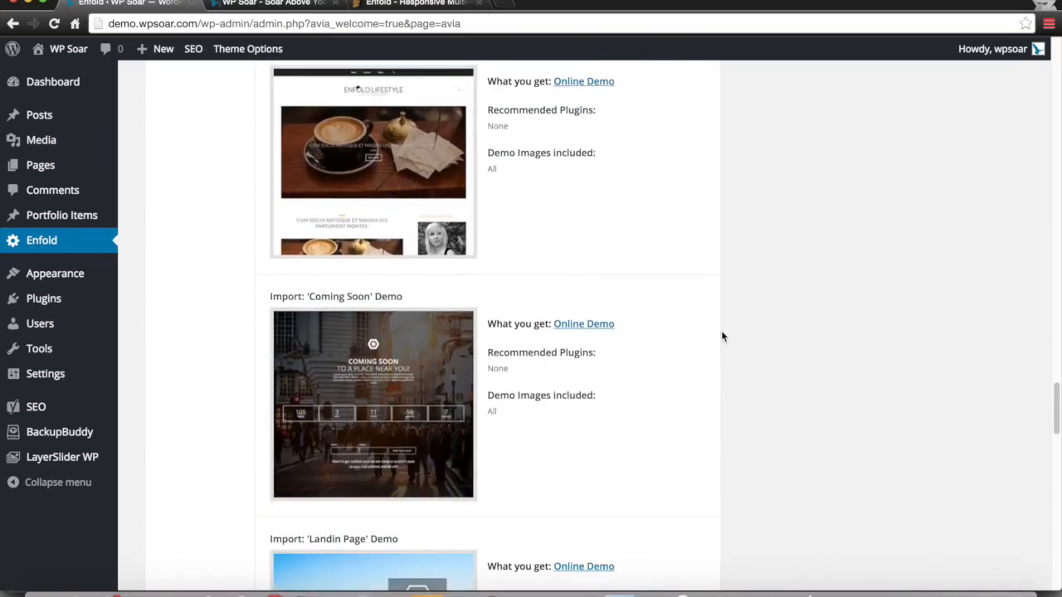
scroll(721, 336, down, 5)
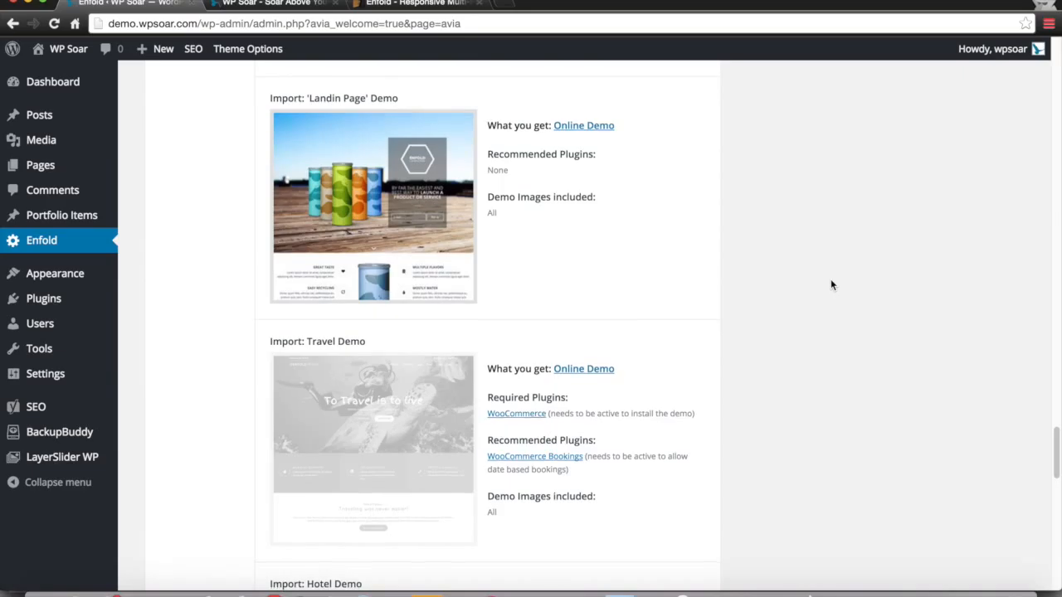
scroll(821, 252, down, 4)
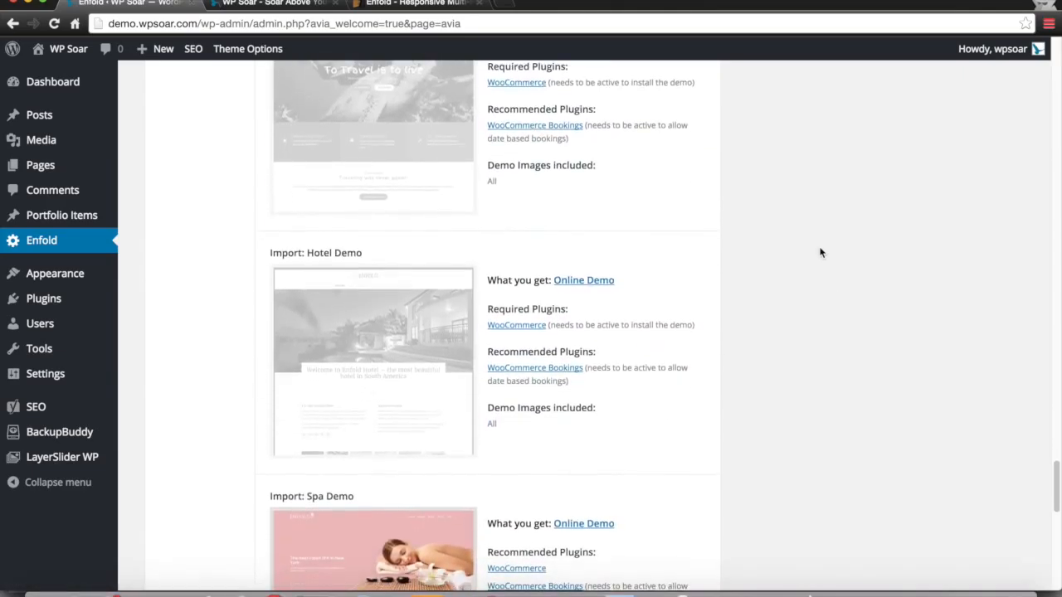
scroll(820, 252, down, 9)
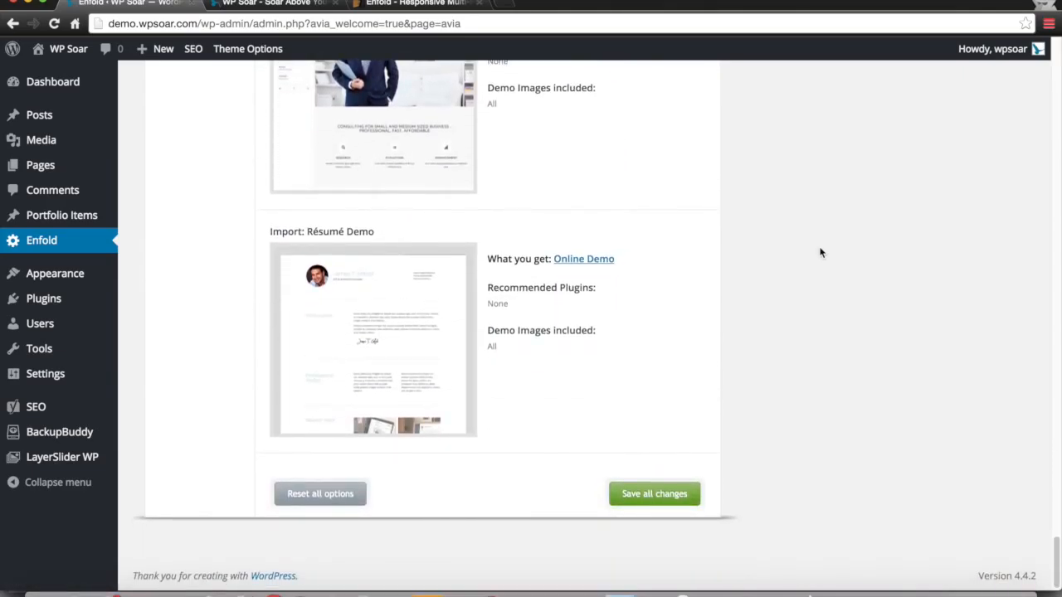
scroll(820, 253, up, 10)
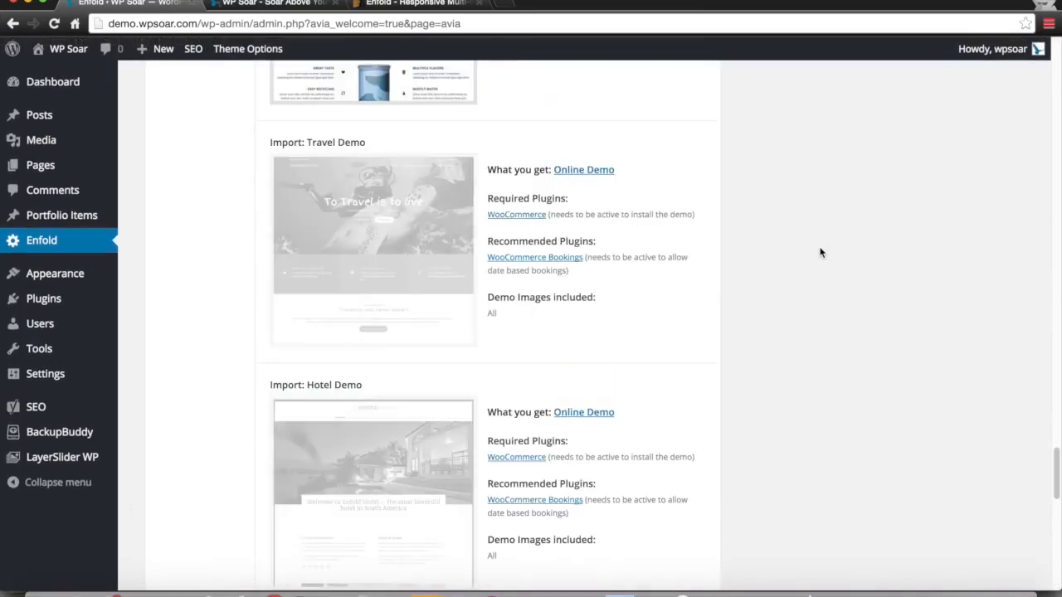
scroll(821, 252, up, 15)
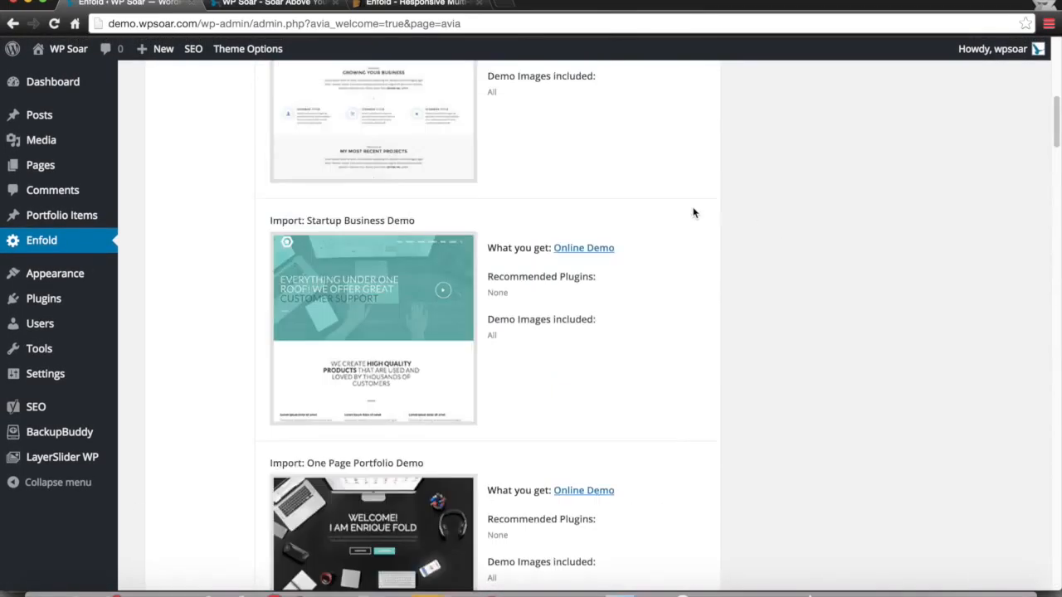
scroll(713, 257, up, 2)
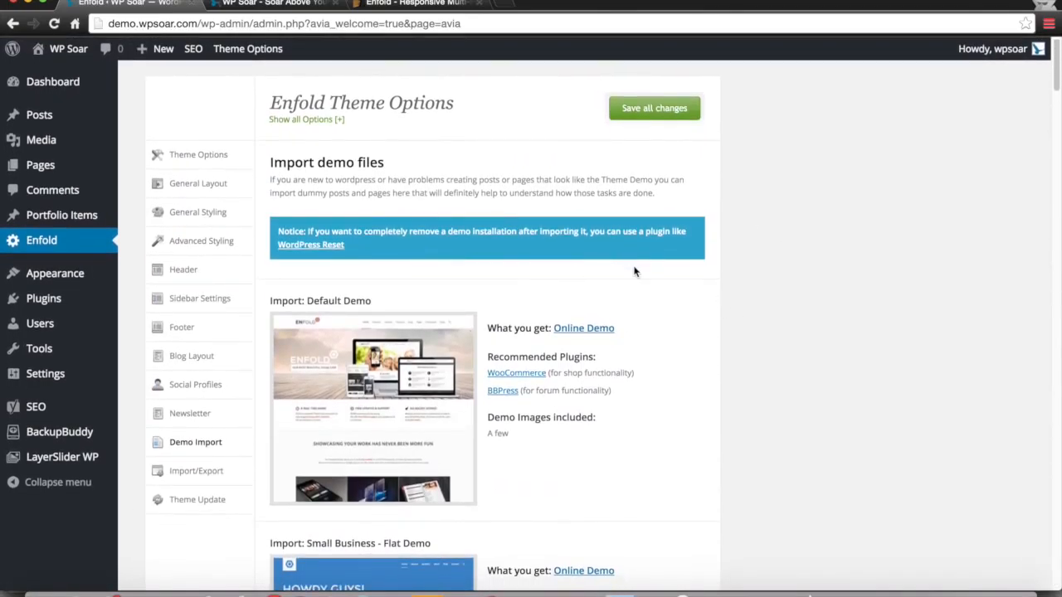
Open the Import/Export settings and export the theme settings file, dismissing the download notice.
scroll(635, 273, down, 2)
click(214, 347)
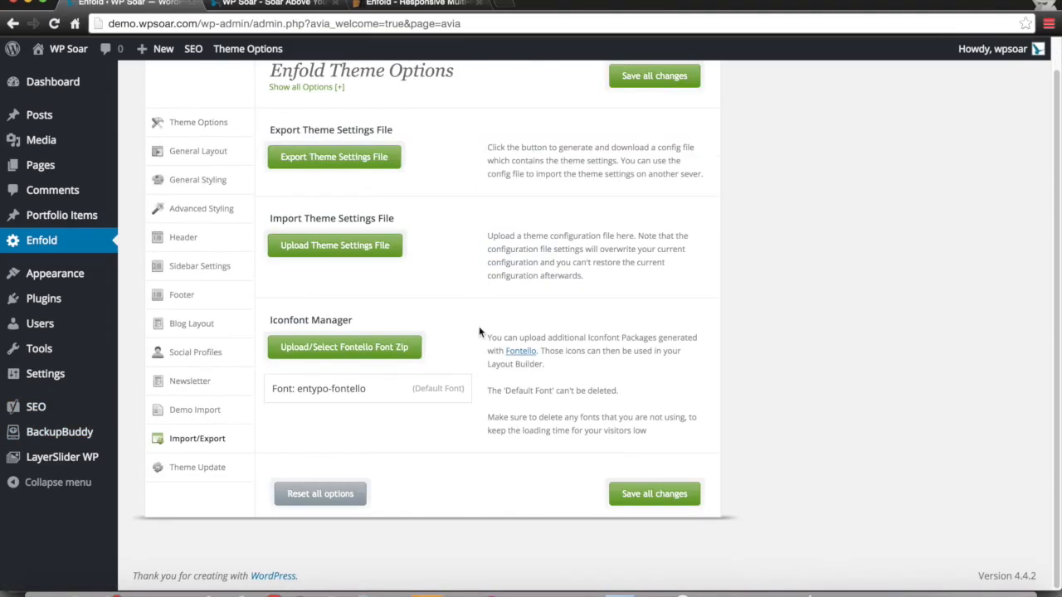
scroll(415, 340, up, 2)
triple_click(349, 163)
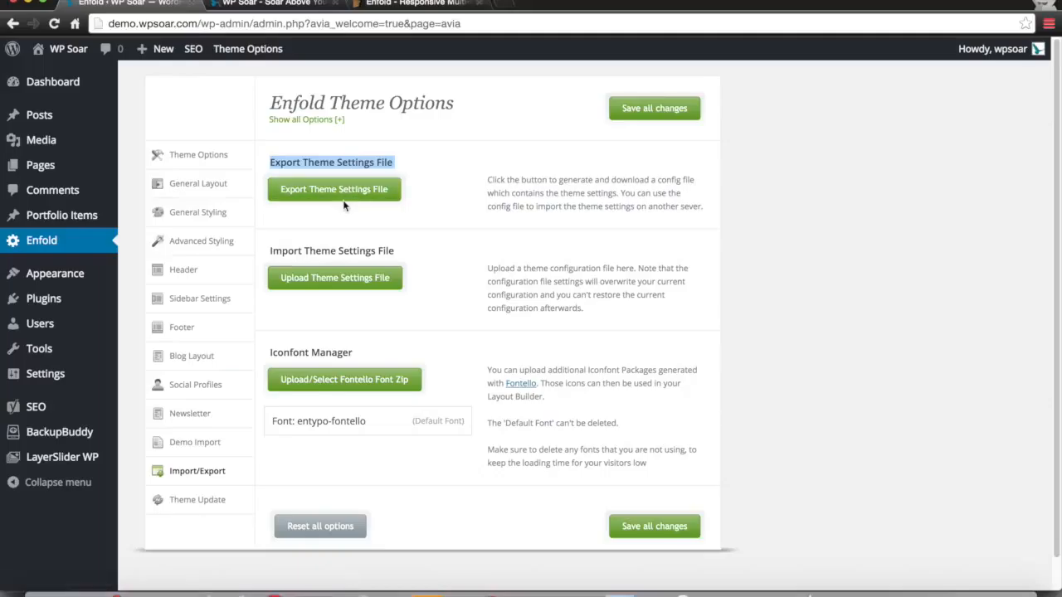
click(341, 189)
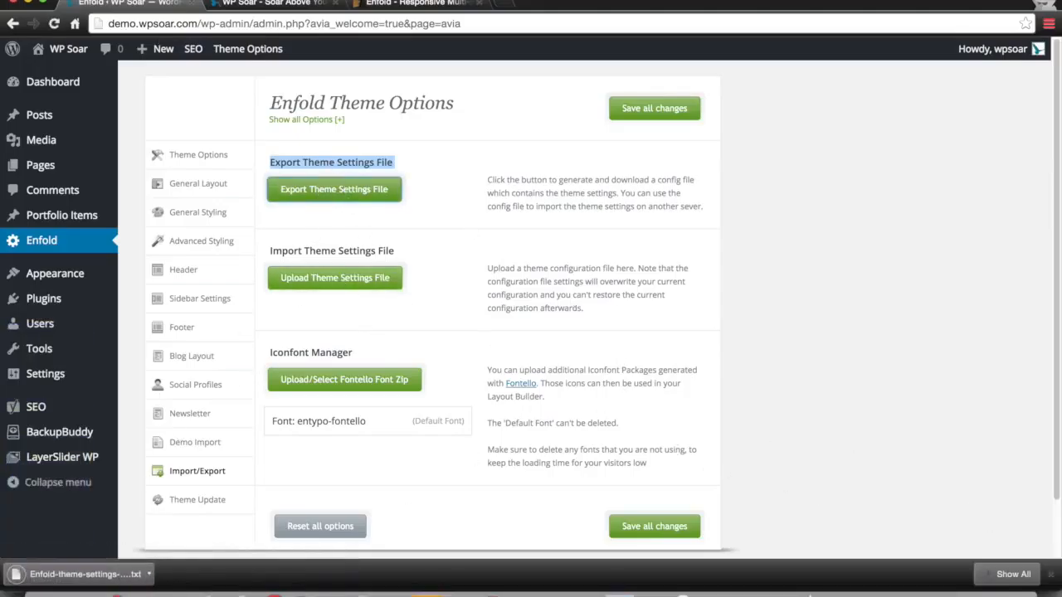
click(1050, 575)
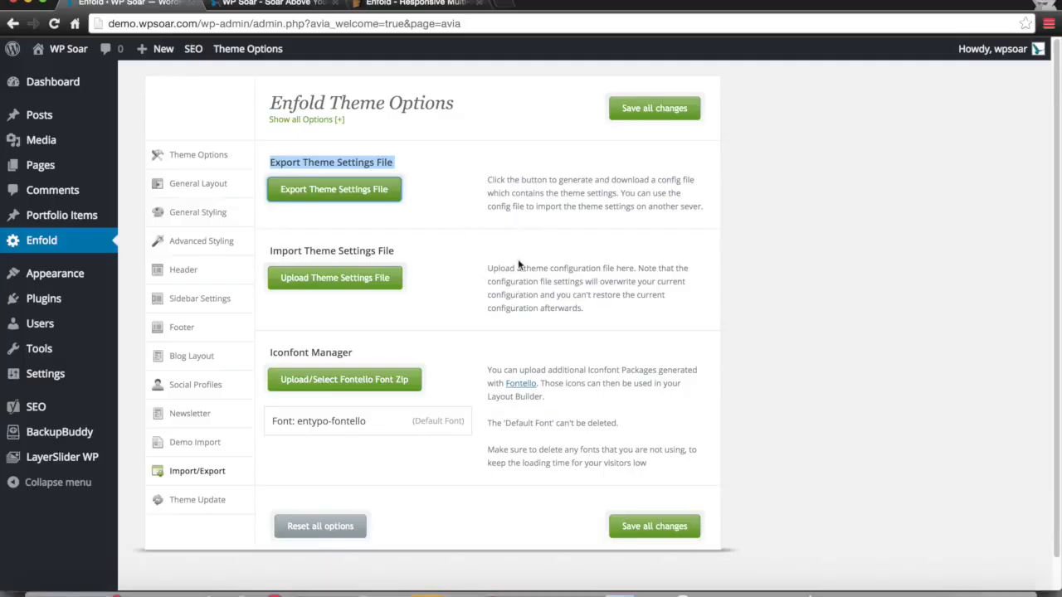
Review the Import Theme Settings File option and the Iconfont Manager for uploading Fontello fonts.
triple_click(359, 251)
click(452, 264)
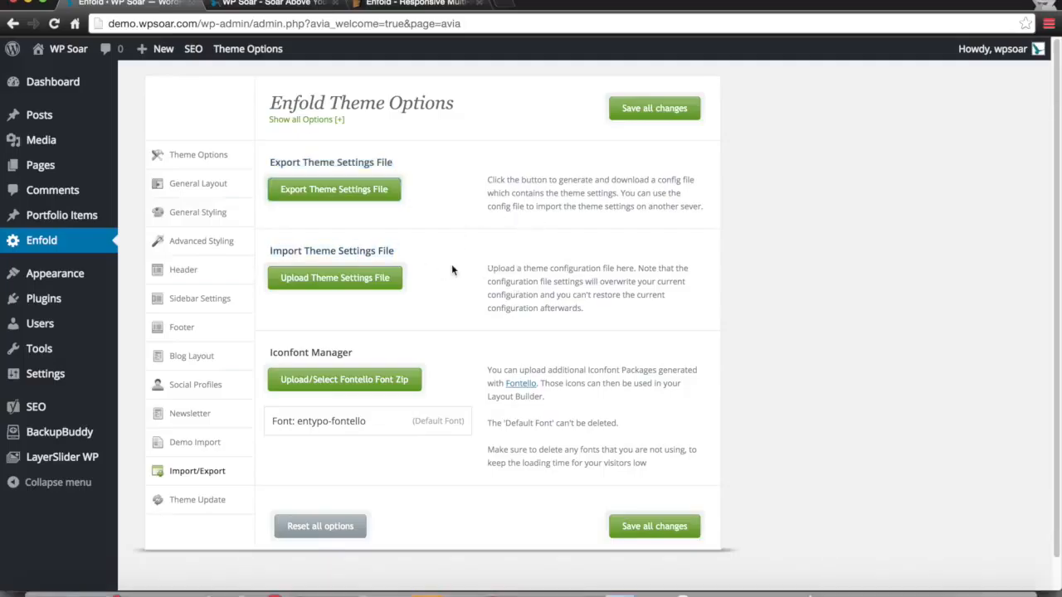
triple_click(365, 351)
click(365, 351)
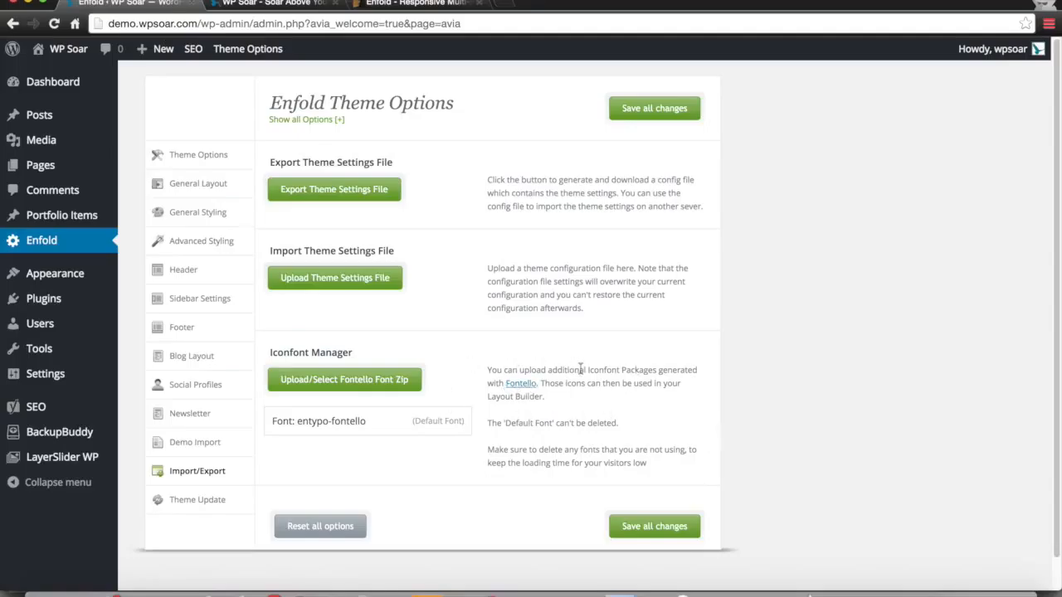
Open the Theme Update settings and review the Themeforest user name and API key fields.
click(223, 500)
click(436, 283)
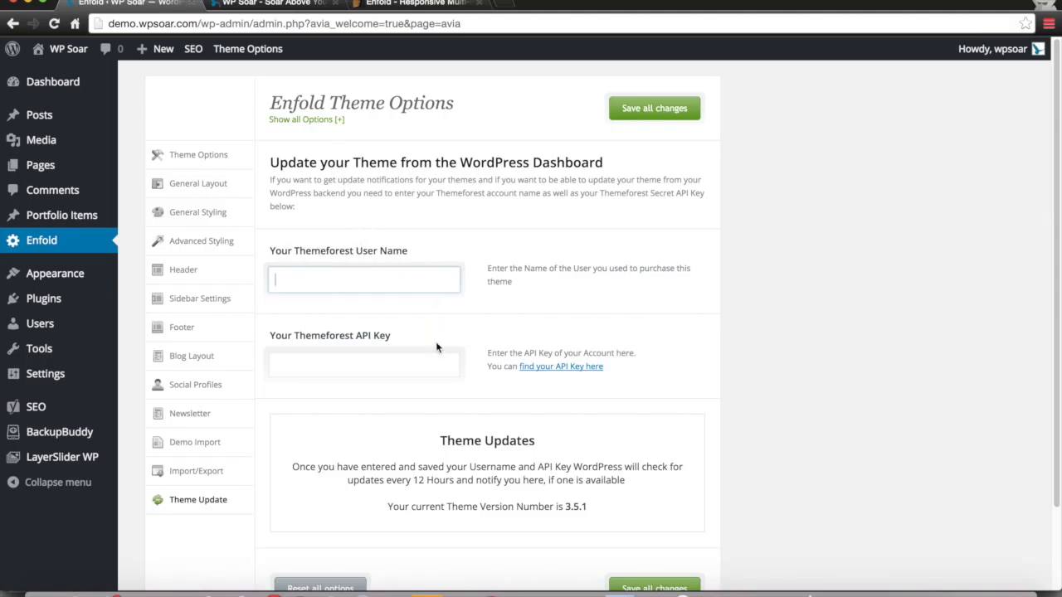
scroll(415, 349, down, 2)
scroll(414, 348, up, 2)
scroll(421, 284, up, 1)
triple_click(380, 141)
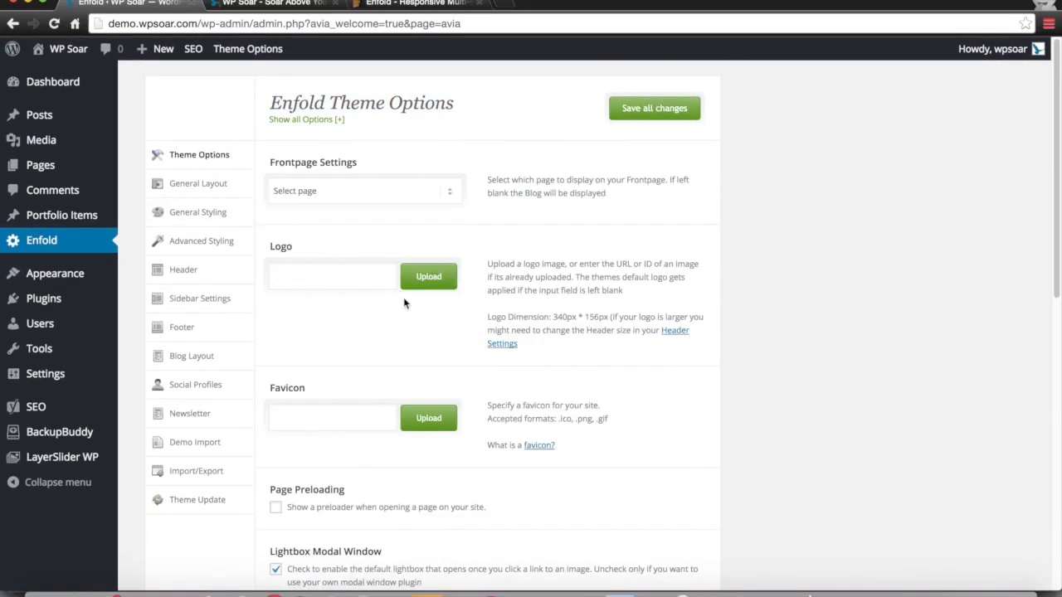
Look over the main Theme Options section, expanding all options into a single list and collapsing them again.
scroll(404, 303, down, 6)
scroll(249, 183, up, 4)
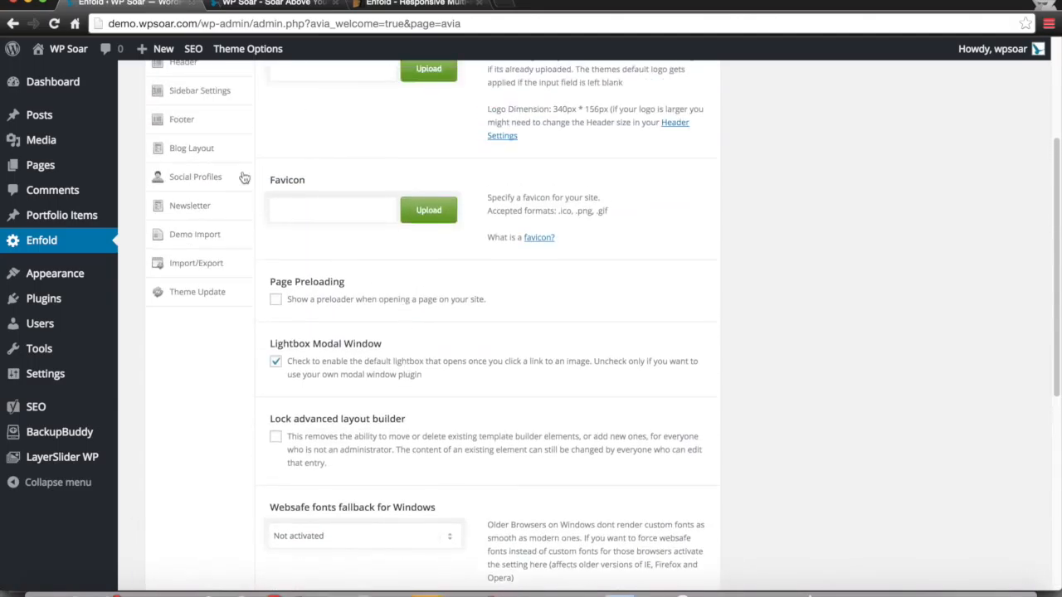
scroll(250, 183, up, 3)
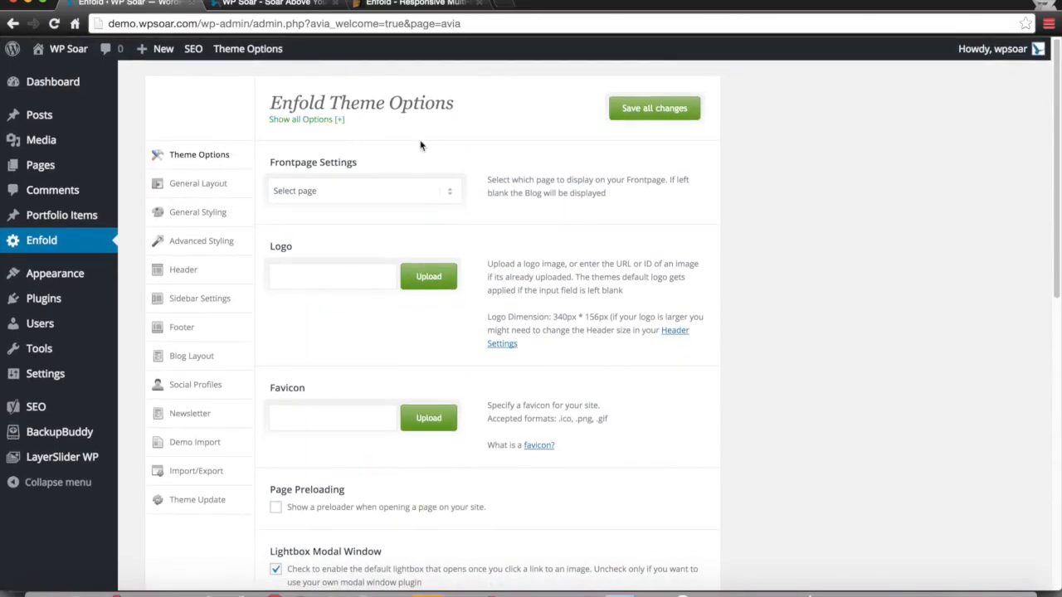
click(341, 122)
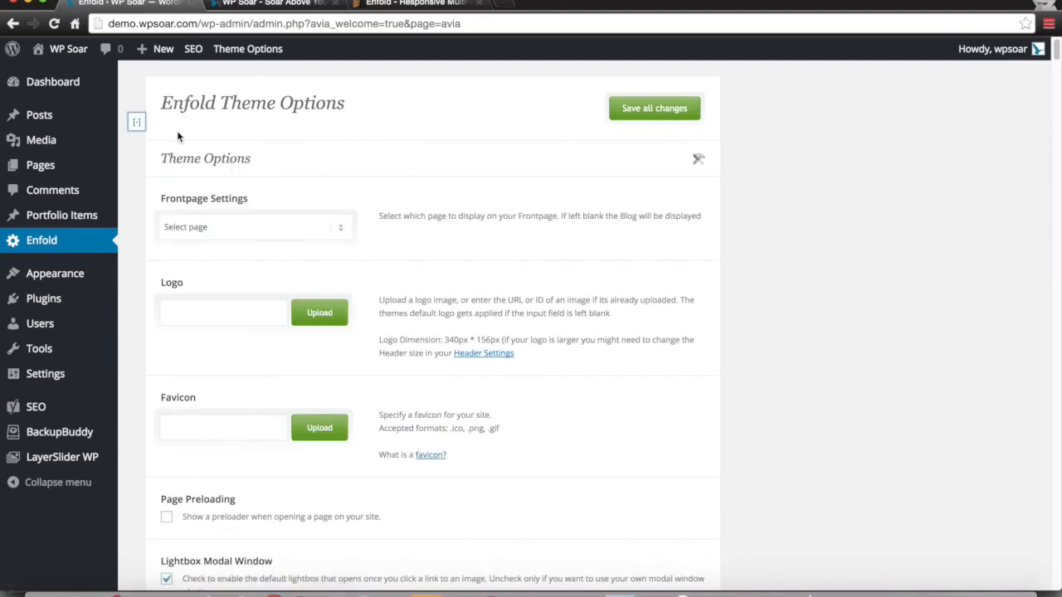
click(139, 121)
scroll(593, 331, down, 15)
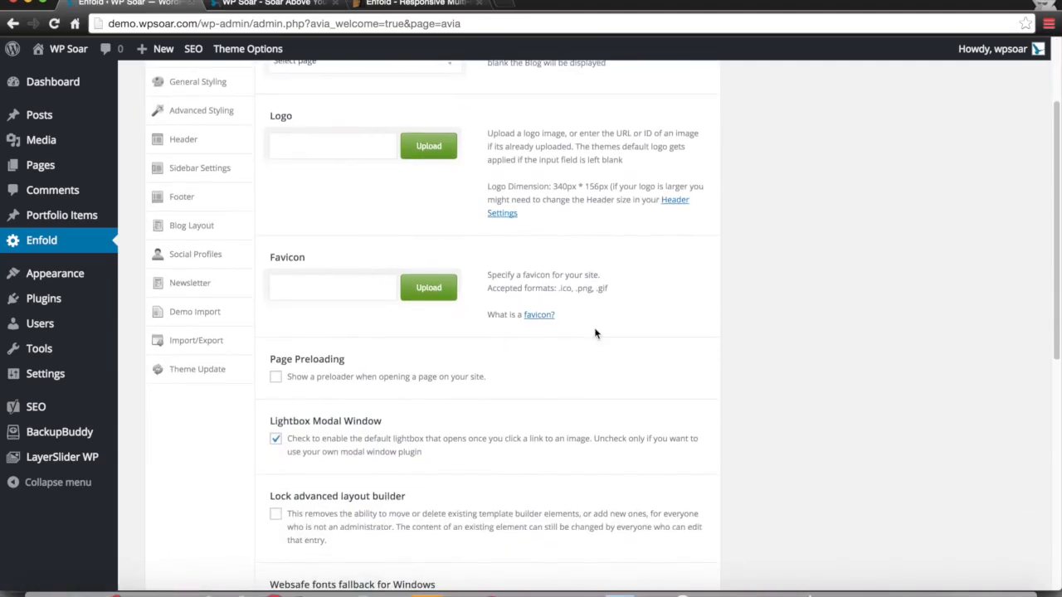
scroll(594, 332, up, 15)
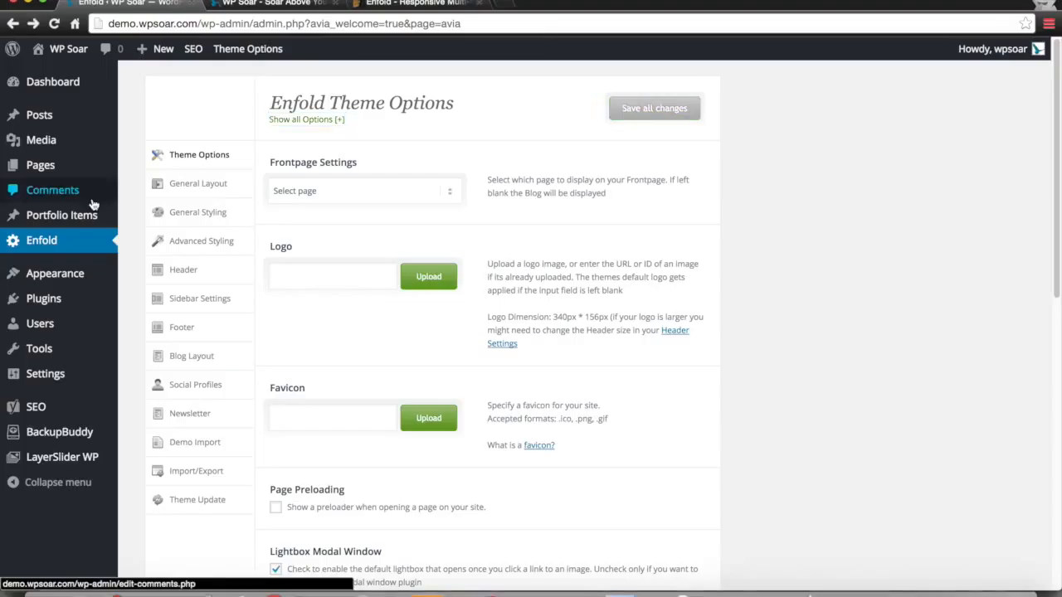
Start a new page from the Pages list, dismiss the Avia Layout Builder introduction and look over the page editor.
click(62, 172)
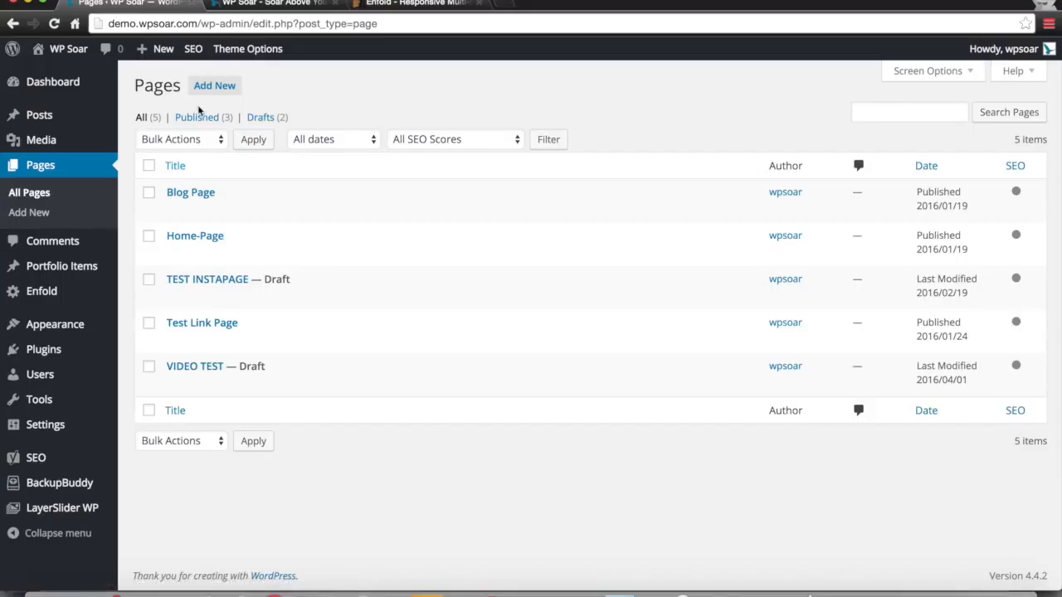
click(234, 86)
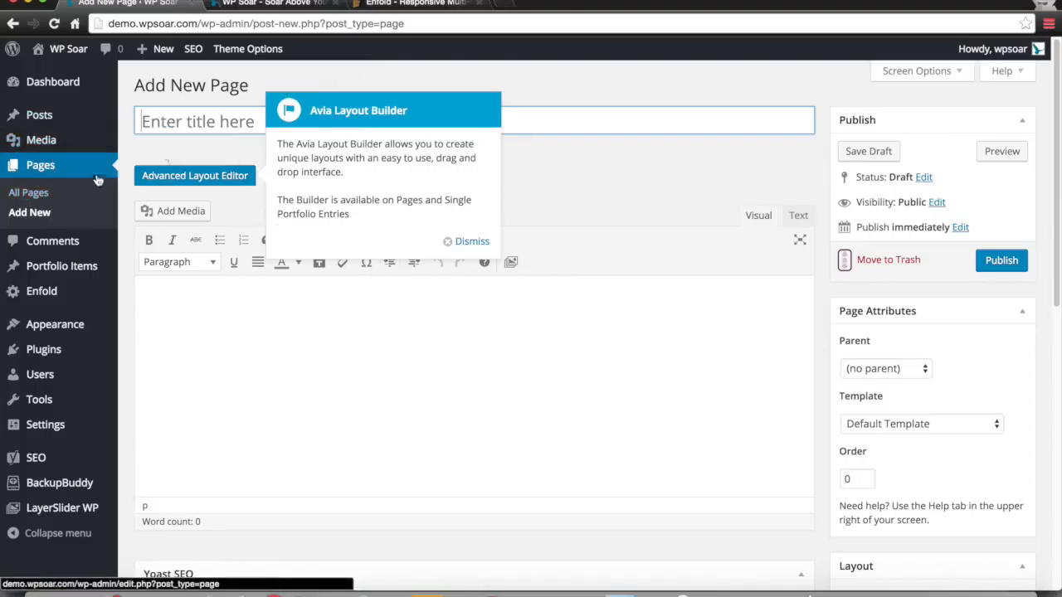
click(471, 241)
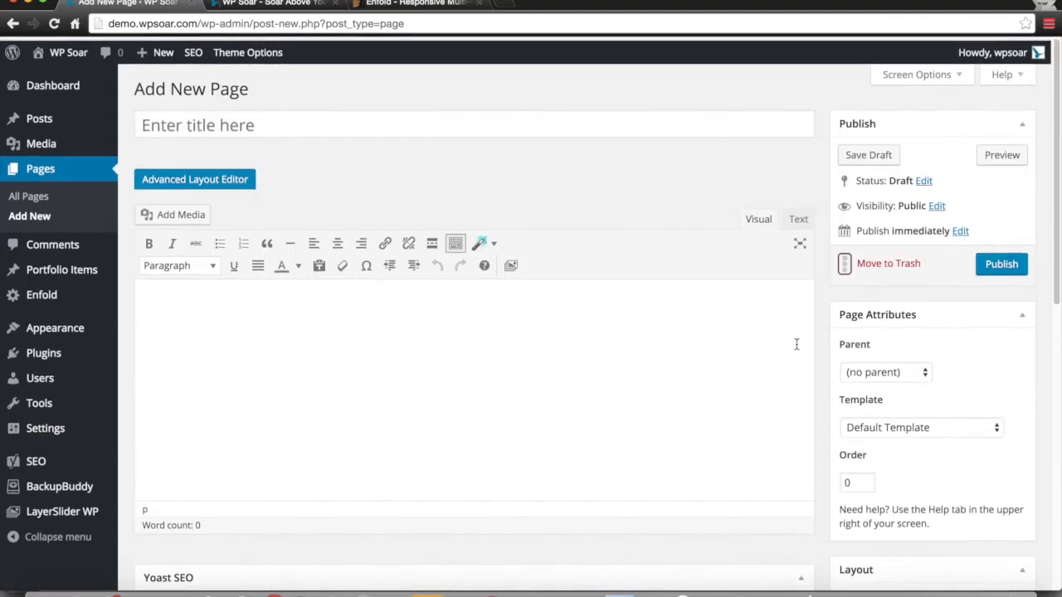
scroll(795, 344, down, 5)
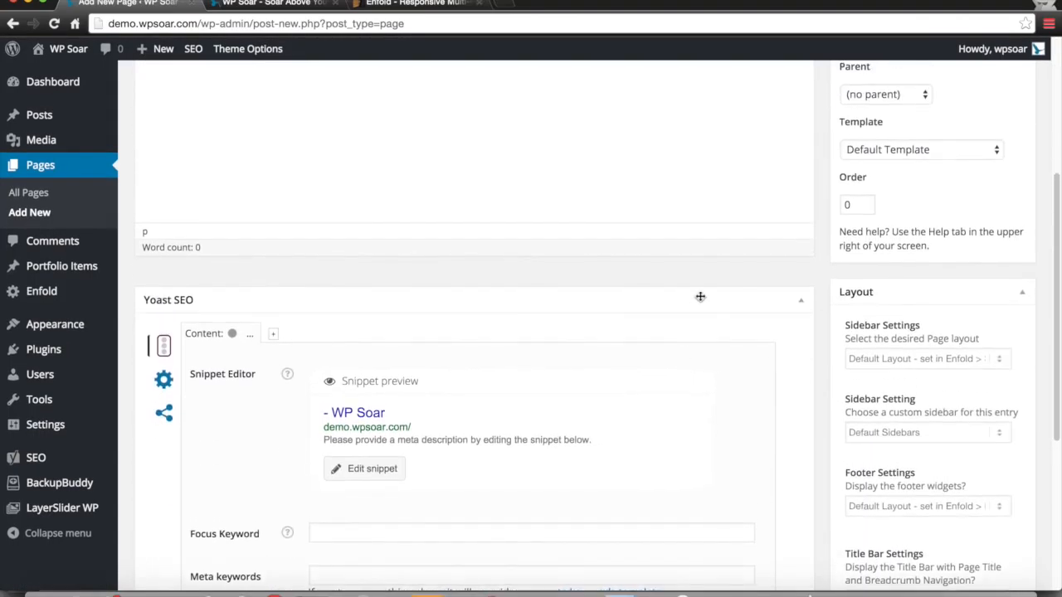
scroll(699, 299, up, 5)
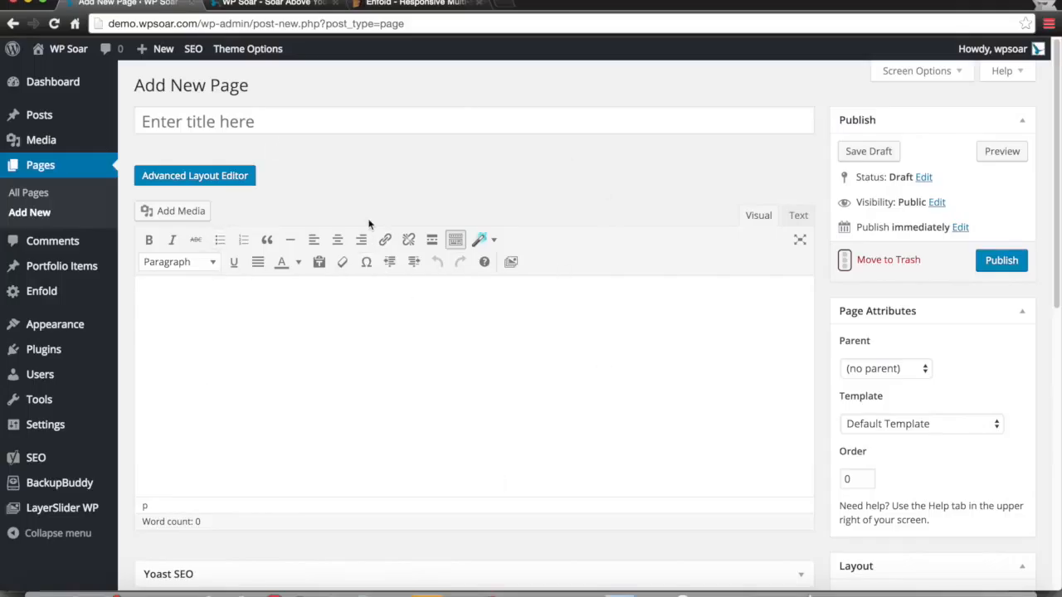
Switch the new page to the Advanced Layout Editor and look over its column layout elements.
click(479, 239)
click(199, 174)
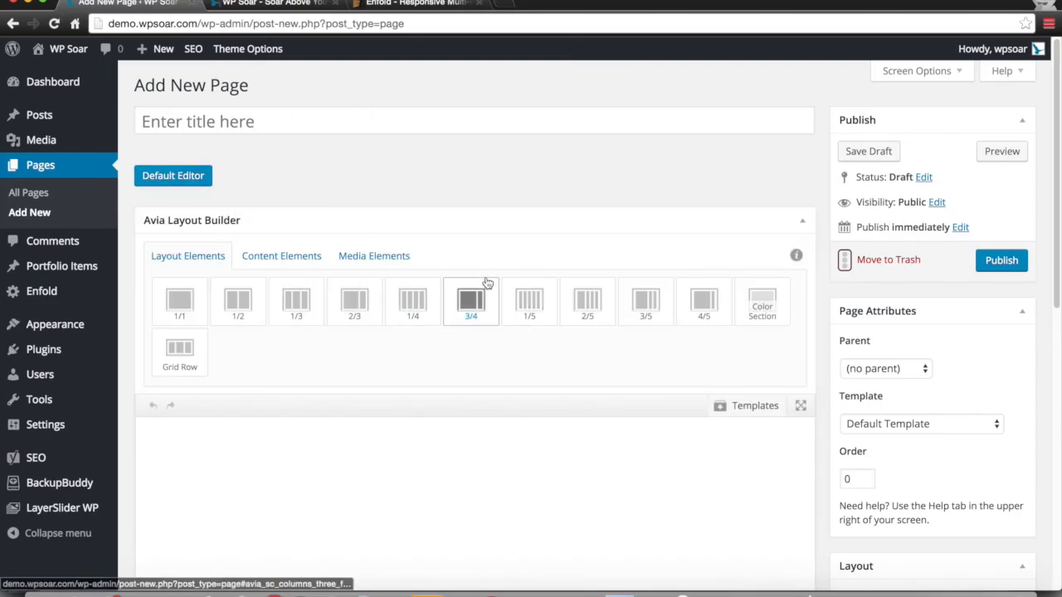
scroll(486, 282, down, 3)
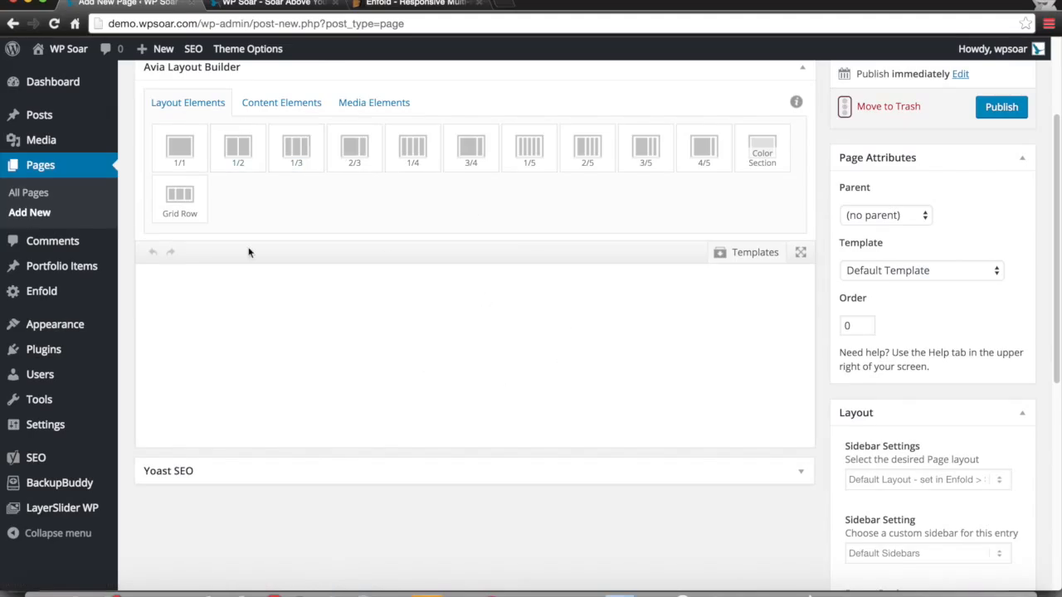
scroll(661, 398, down, 3)
scroll(661, 398, up, 5)
scroll(661, 398, down, 3)
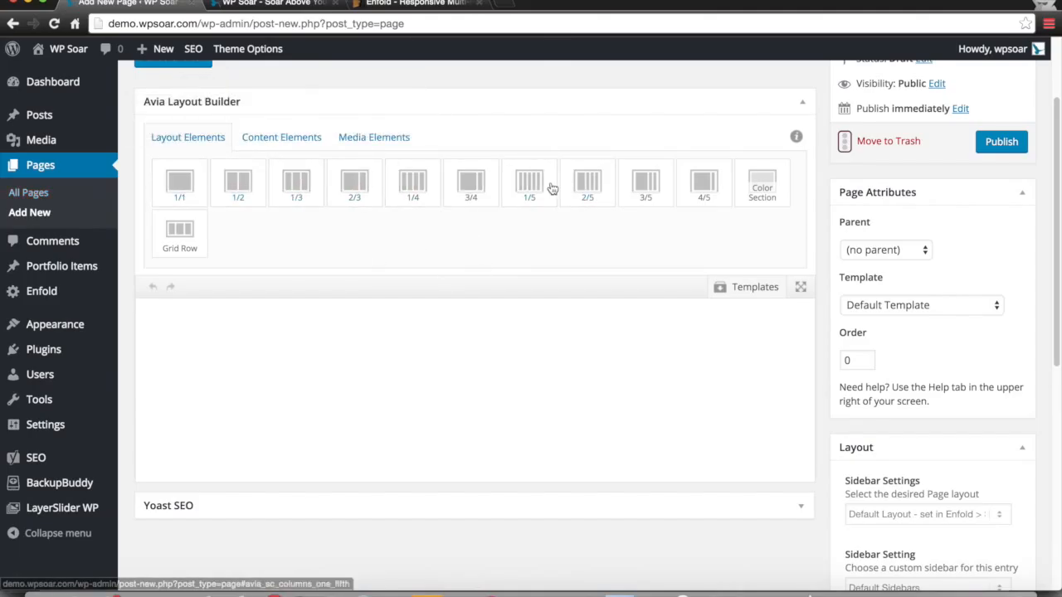
Title the page "Home Page" and save it as a draft.
scroll(550, 187, up, 3)
click(502, 107)
text(Home Page)
click(871, 141)
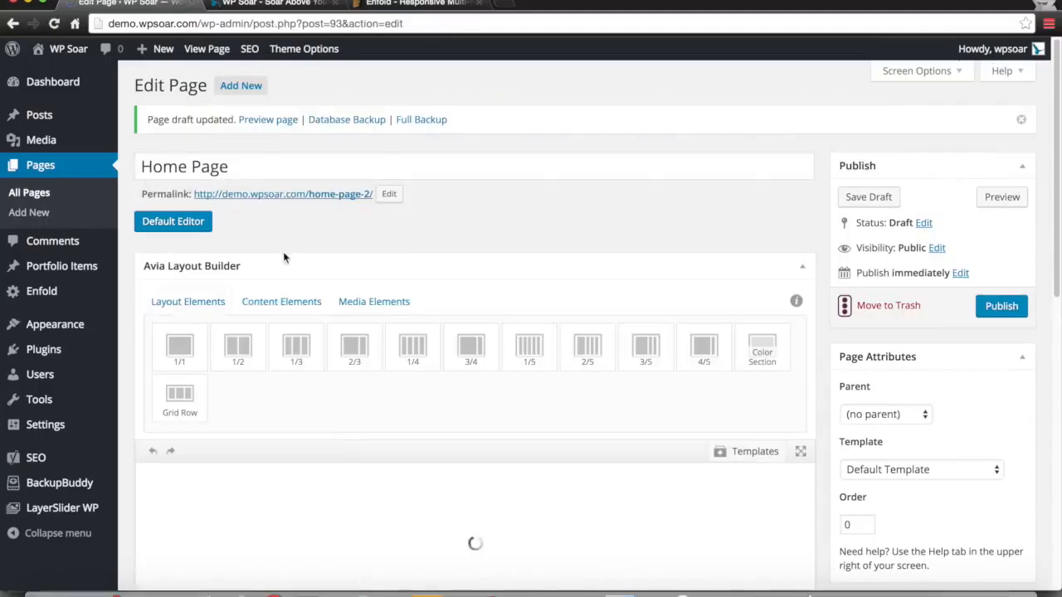
Add a full-width 1/1 column to the empty Avia Layout Builder canvas.
scroll(232, 395, down, 5)
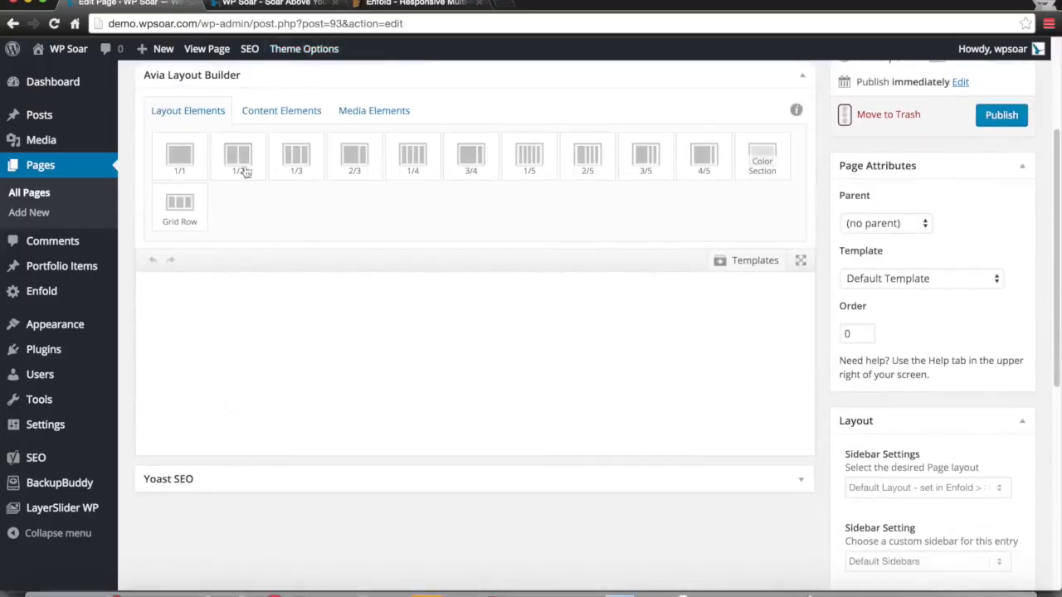
drag(178, 159, 238, 301)
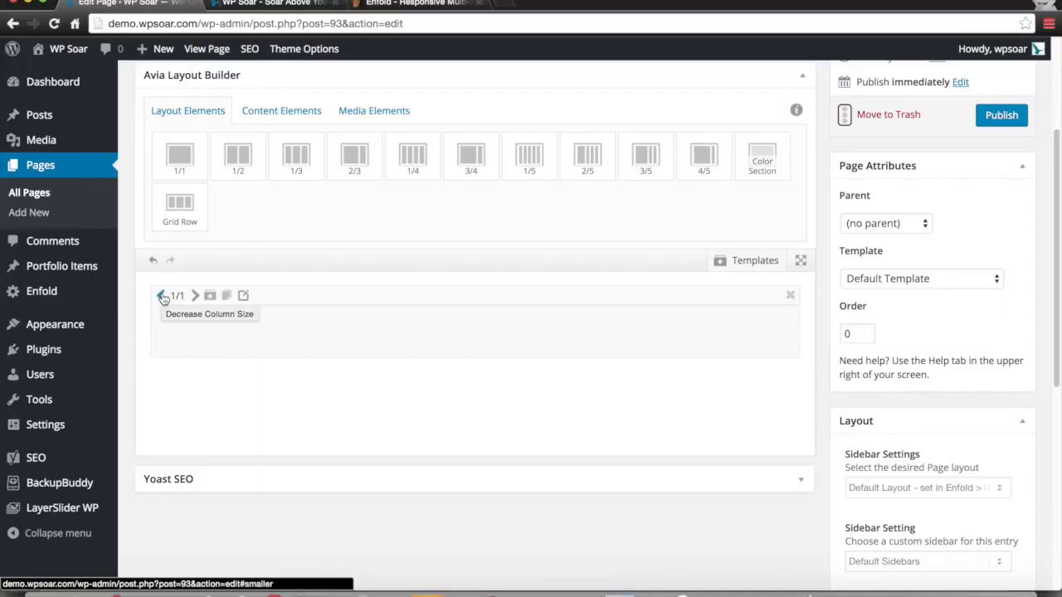
Try reducing the column through its smaller sizes, and enlarge it back to 1/1.
click(163, 296)
double_click(164, 296)
double_click(163, 296)
double_click(164, 296)
double_click(163, 296)
double_click(196, 296)
double_click(196, 296)
double_click(196, 296)
click(196, 296)
double_click(196, 296)
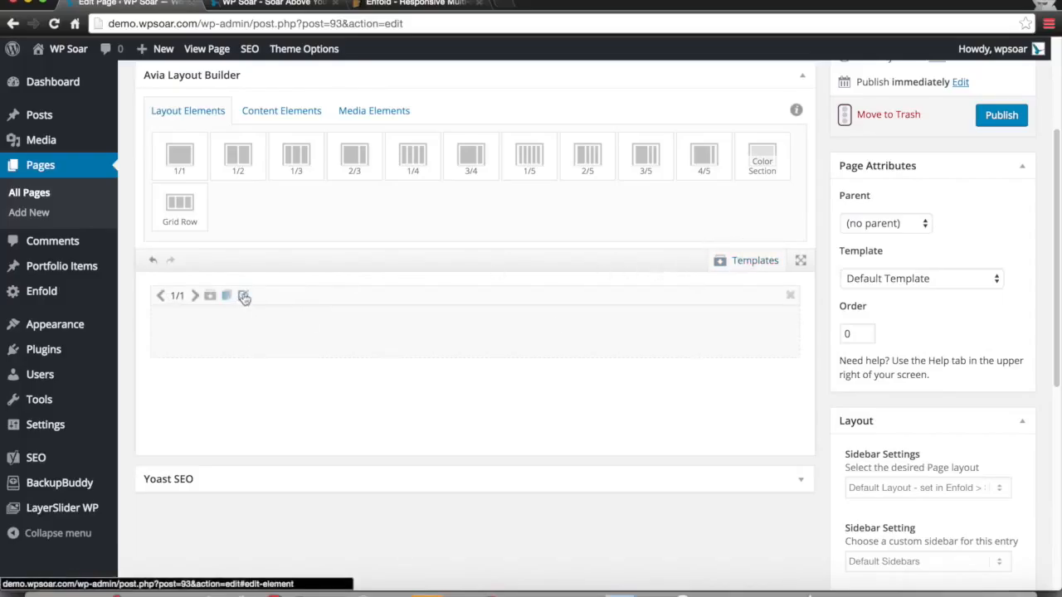
Check the layout builder's options for saving and loading templates.
click(751, 261)
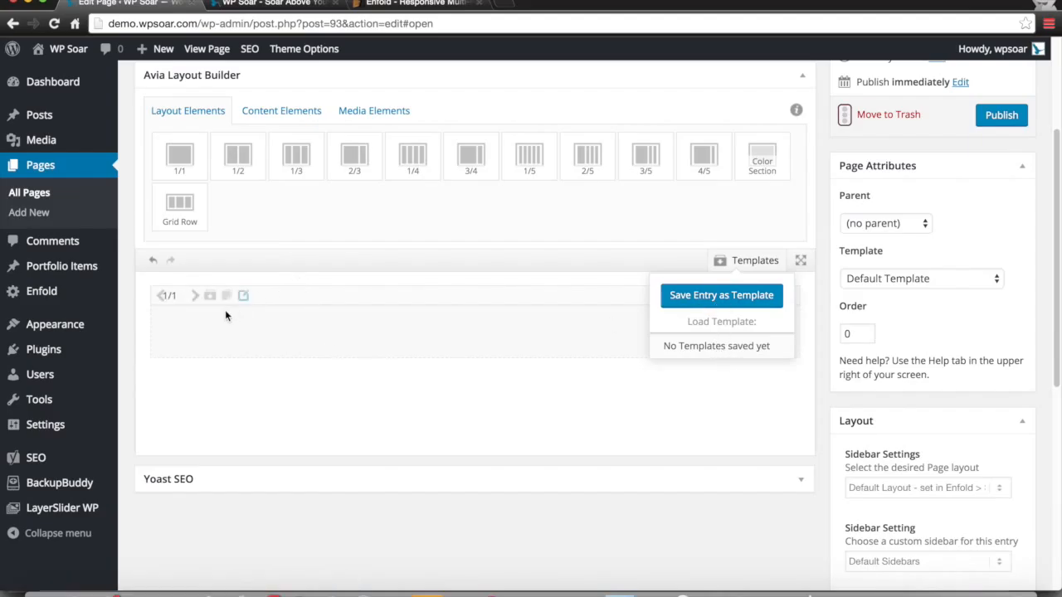
click(296, 282)
Open the 1/1 column's settings and review its row, inner padding and border options.
mouse_move(242, 299)
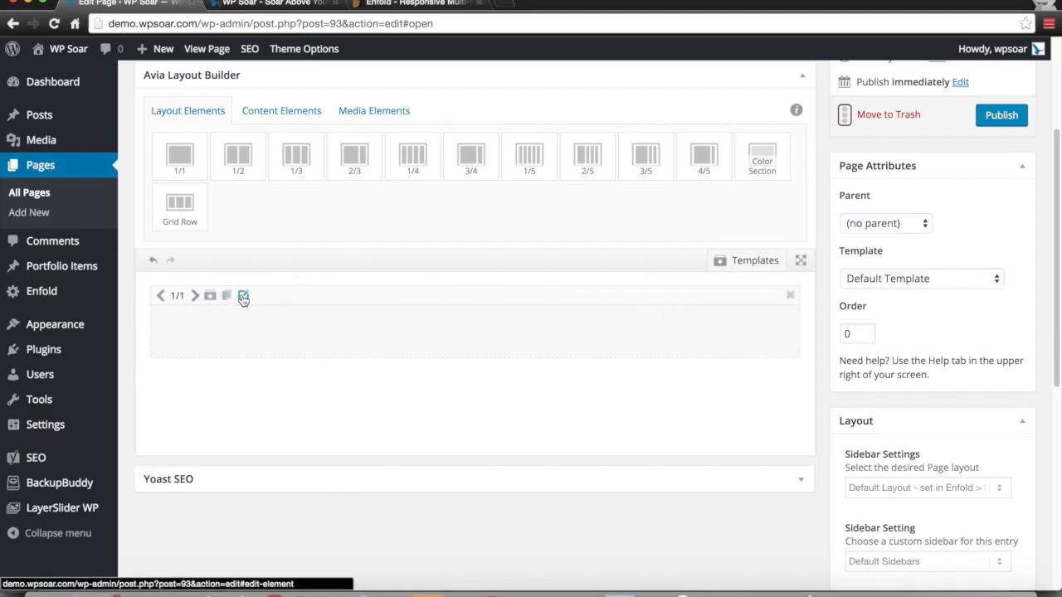
click(243, 296)
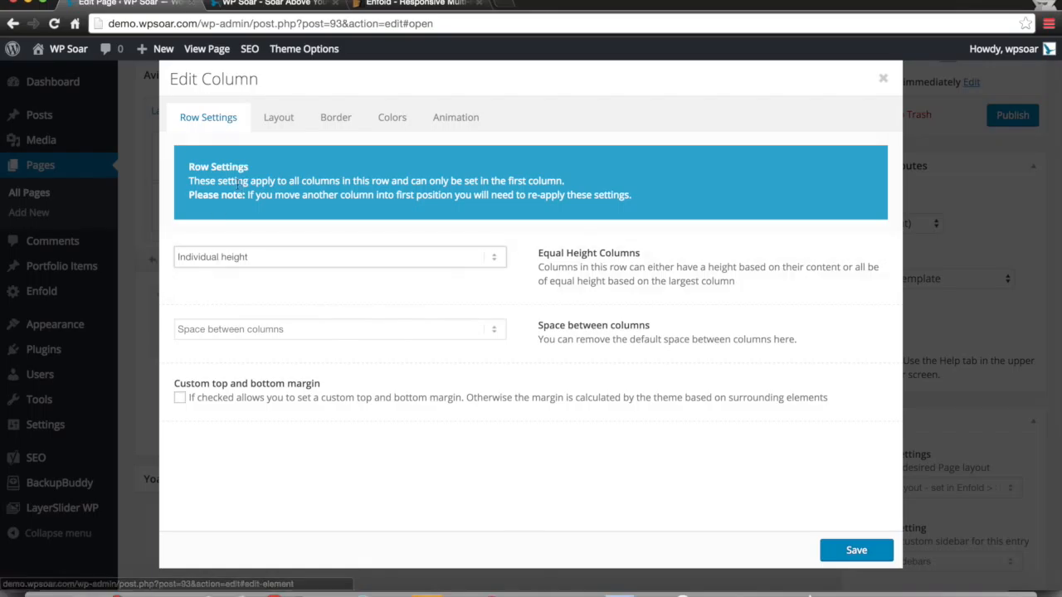
click(279, 117)
click(318, 119)
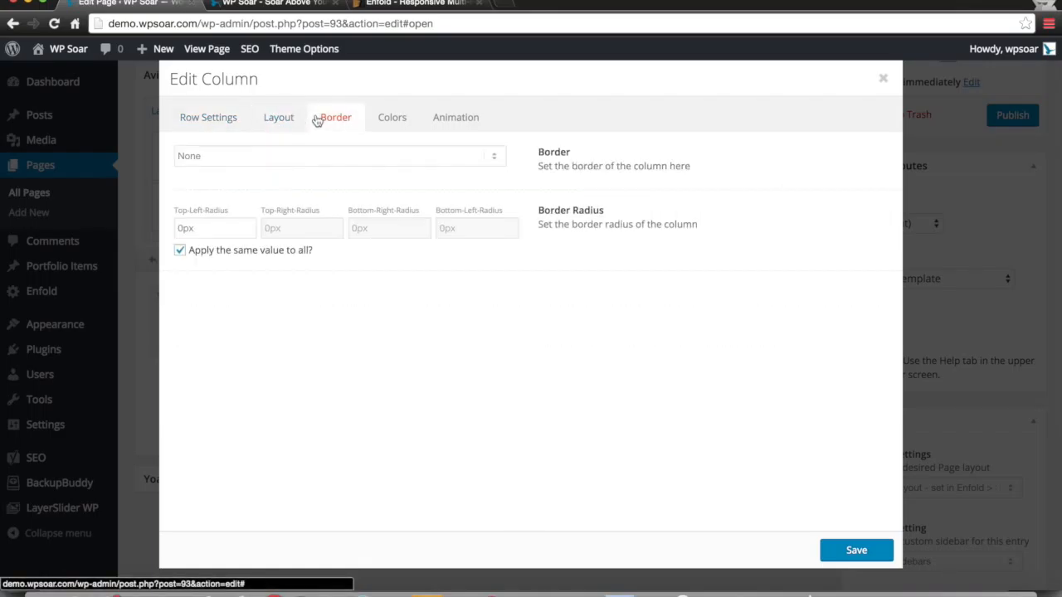
click(286, 120)
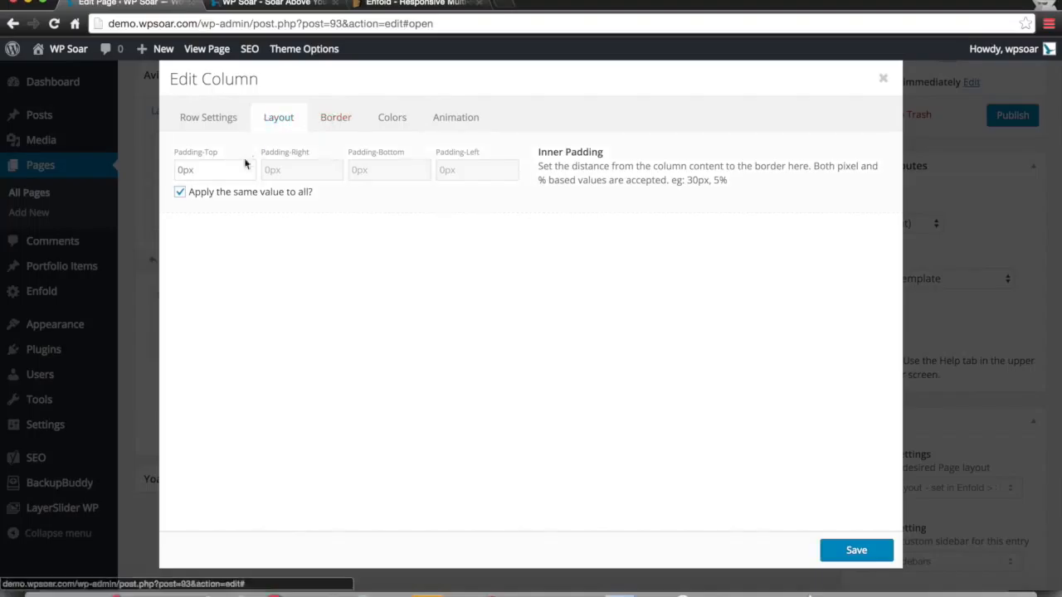
click(372, 122)
click(338, 125)
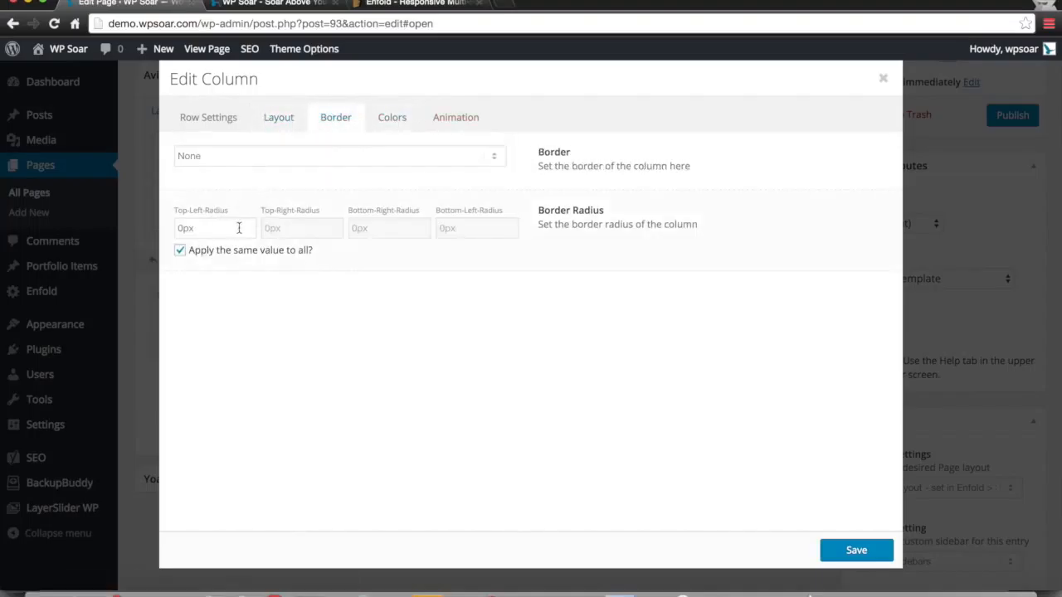
click(256, 156)
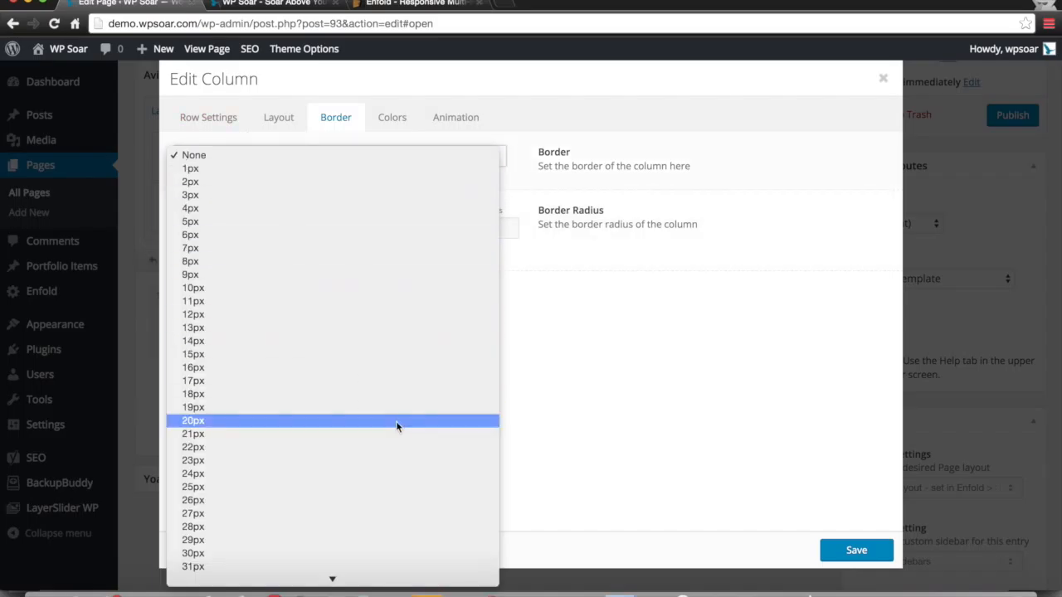
scroll(396, 420, down, 3)
click(395, 420)
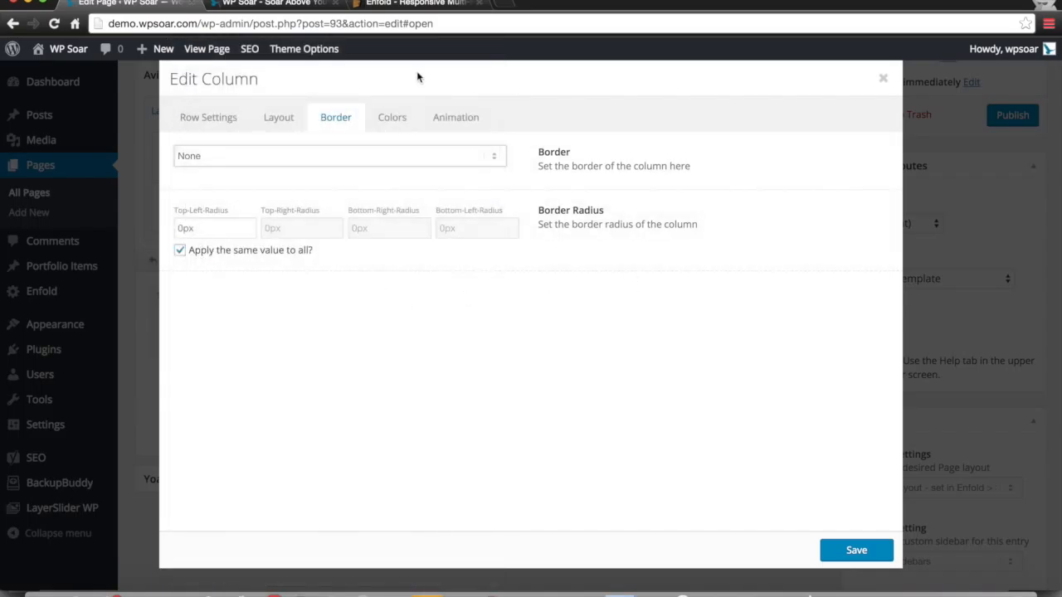
Review the column's background color and animation options, and close its settings without saving.
click(404, 118)
click(289, 161)
click(505, 180)
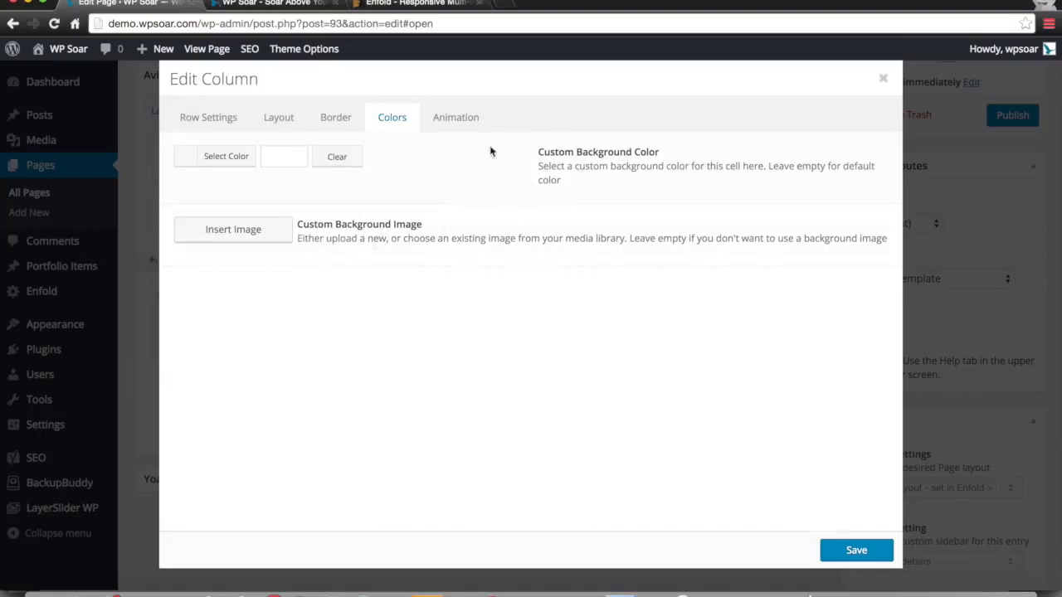
click(438, 120)
click(501, 163)
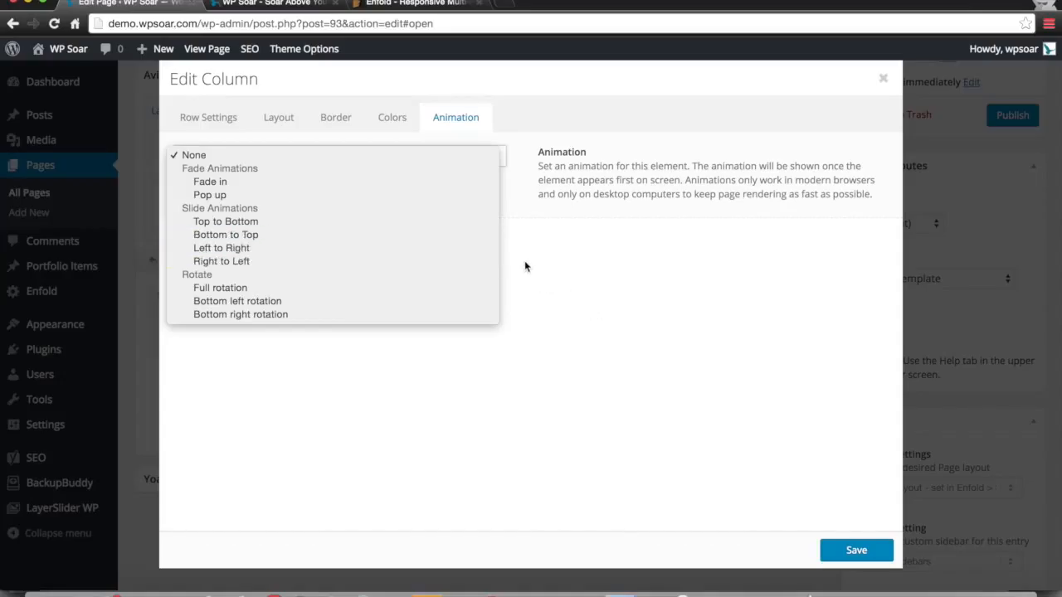
click(733, 265)
click(883, 77)
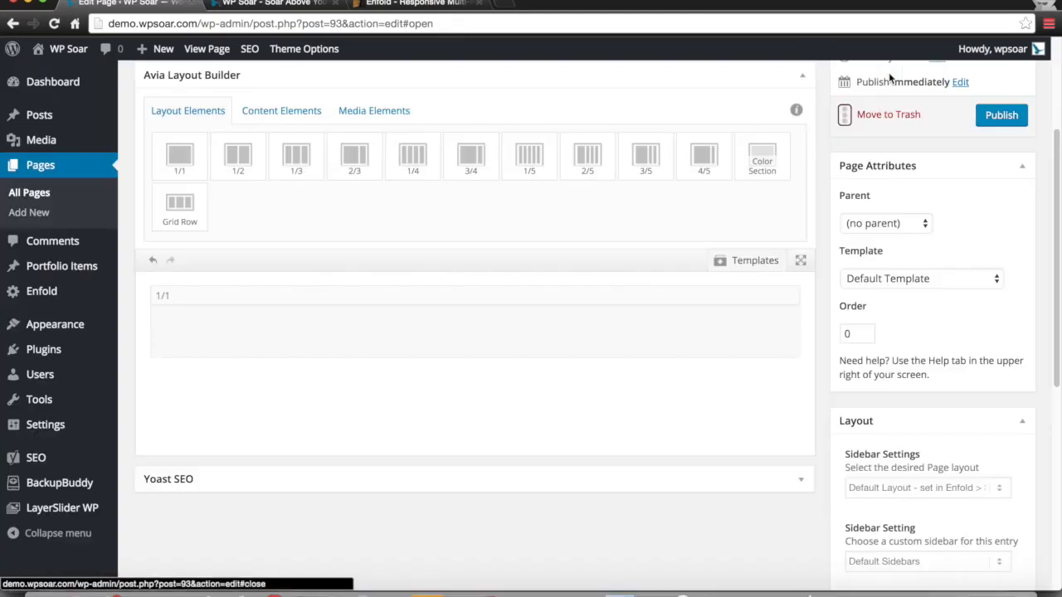
Add a Color Section to the layout canvas below the 1/1 column.
scroll(357, 302, down, 2)
scroll(352, 306, up, 4)
scroll(543, 496, up, 2)
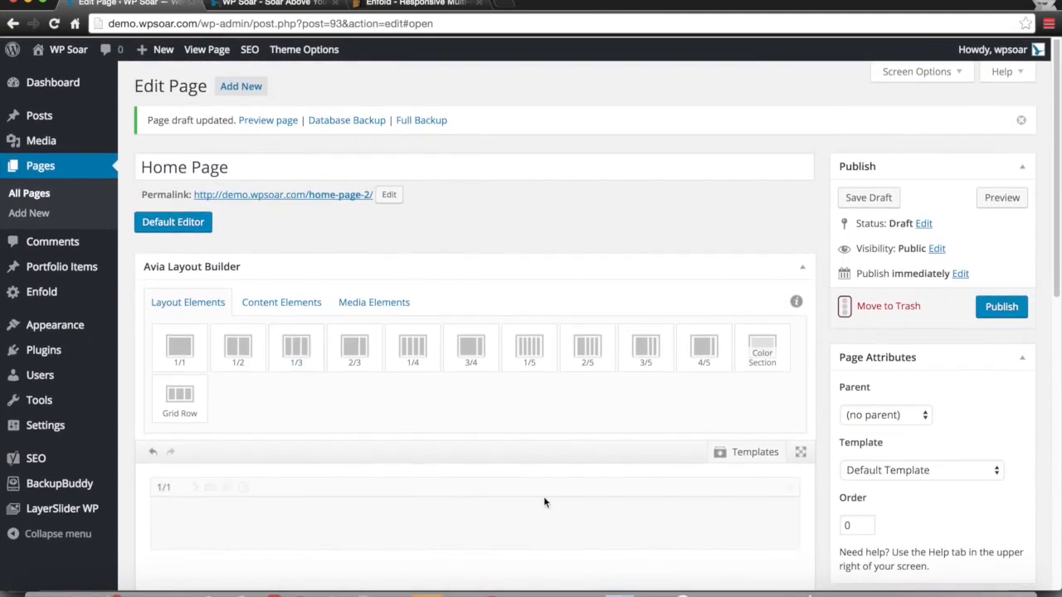
scroll(543, 526, down, 4)
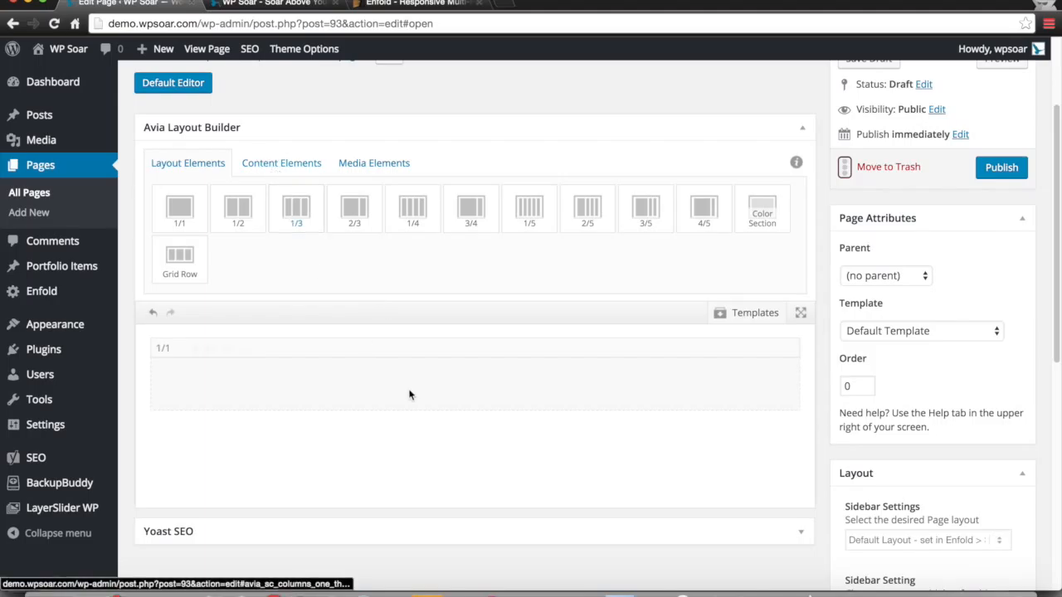
scroll(410, 393, down, 2)
scroll(498, 315, up, 2)
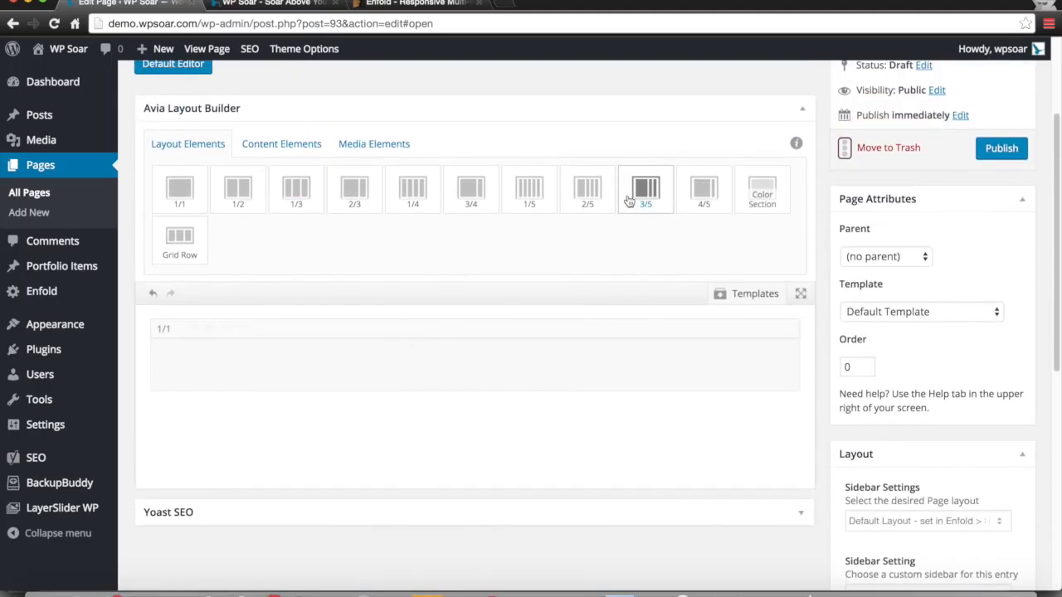
drag(780, 212, 588, 440)
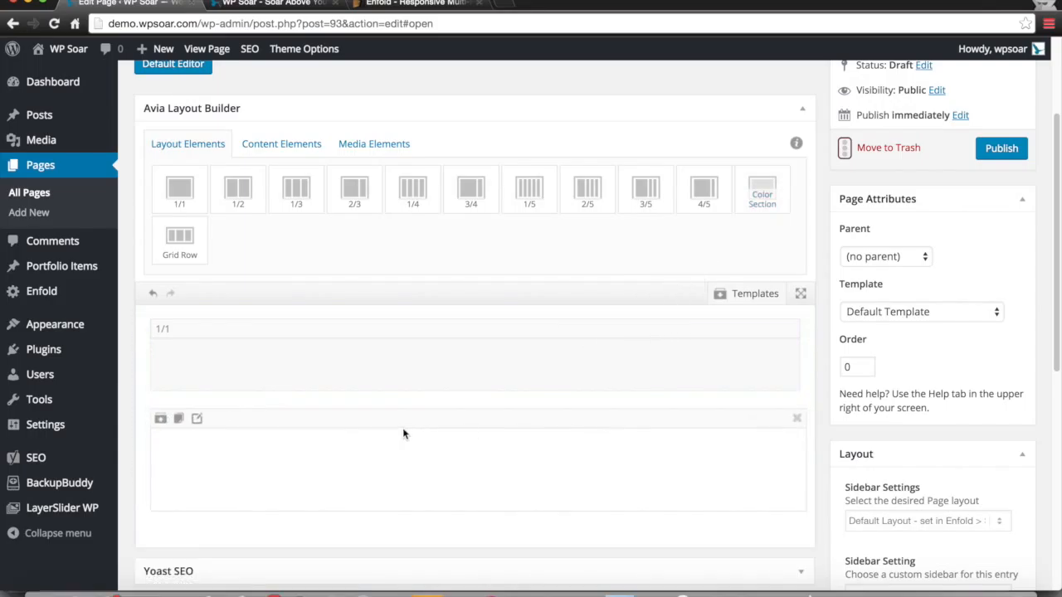
Look over the new Color Section's section layout settings and close them without changes.
click(196, 418)
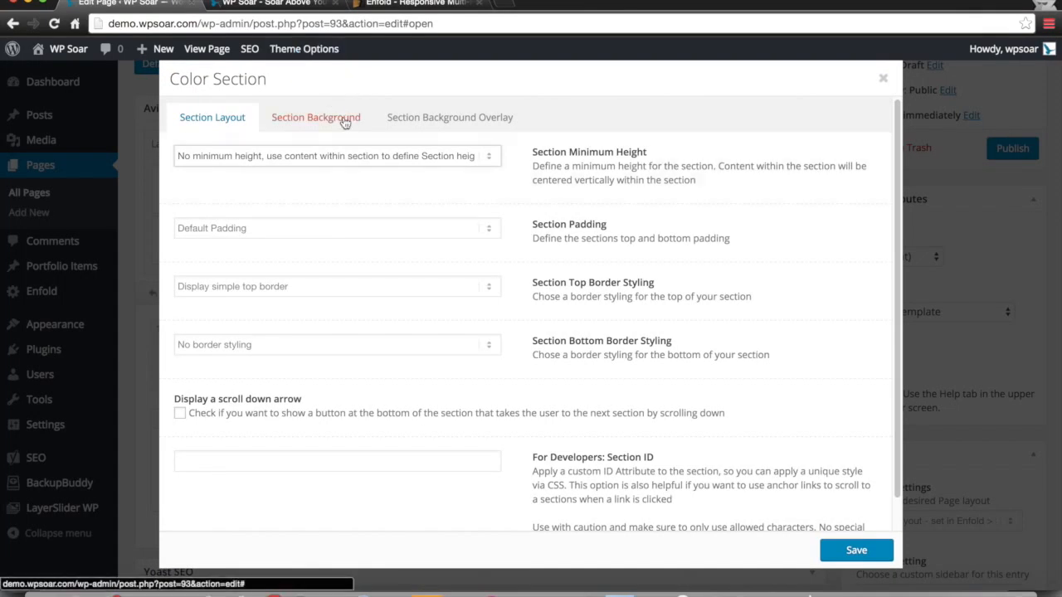
scroll(420, 497, down, 1)
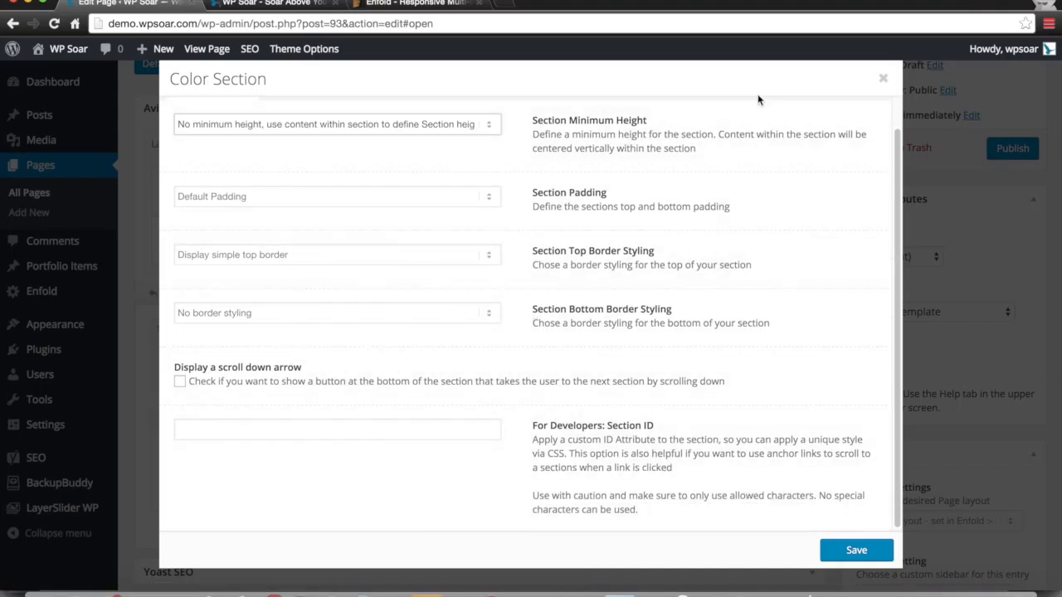
click(883, 78)
Place a 1/2 column inside the Color Section and duplicate it to fill the row.
scroll(538, 265, down, 2)
drag(239, 117, 448, 398)
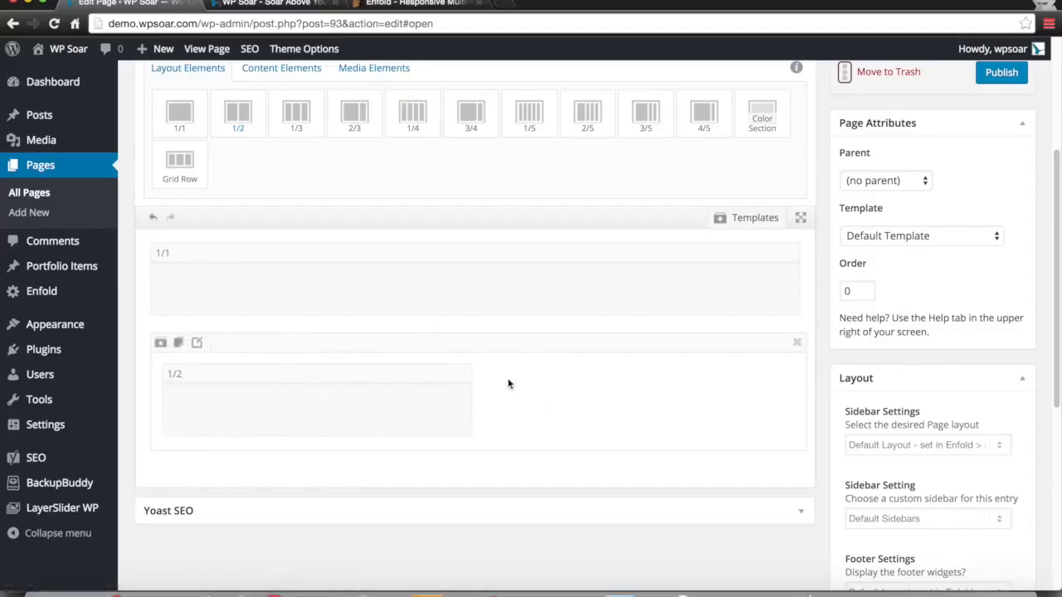
mouse_move(460, 405)
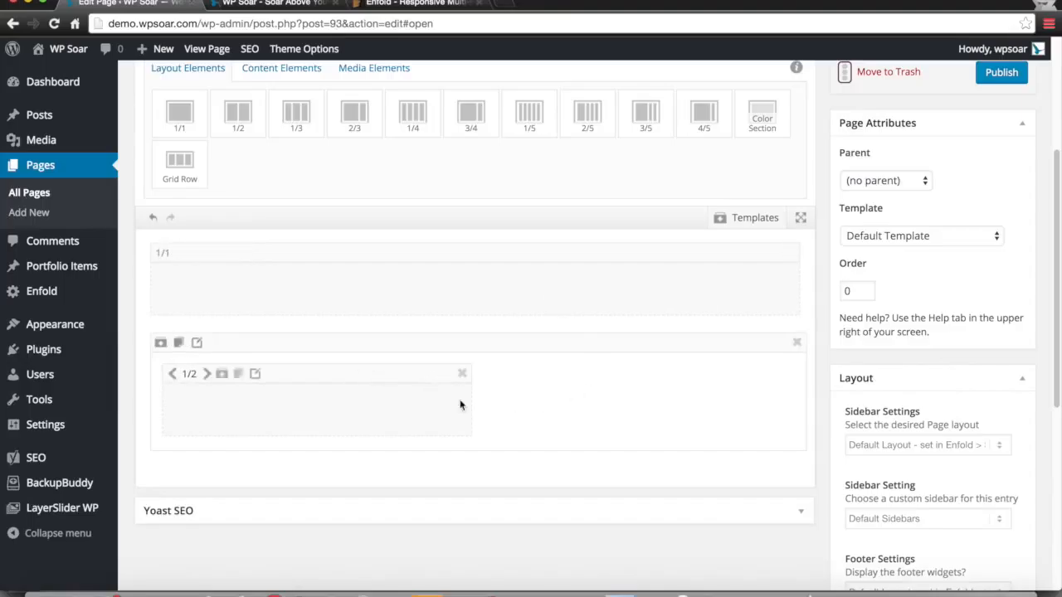
click(238, 373)
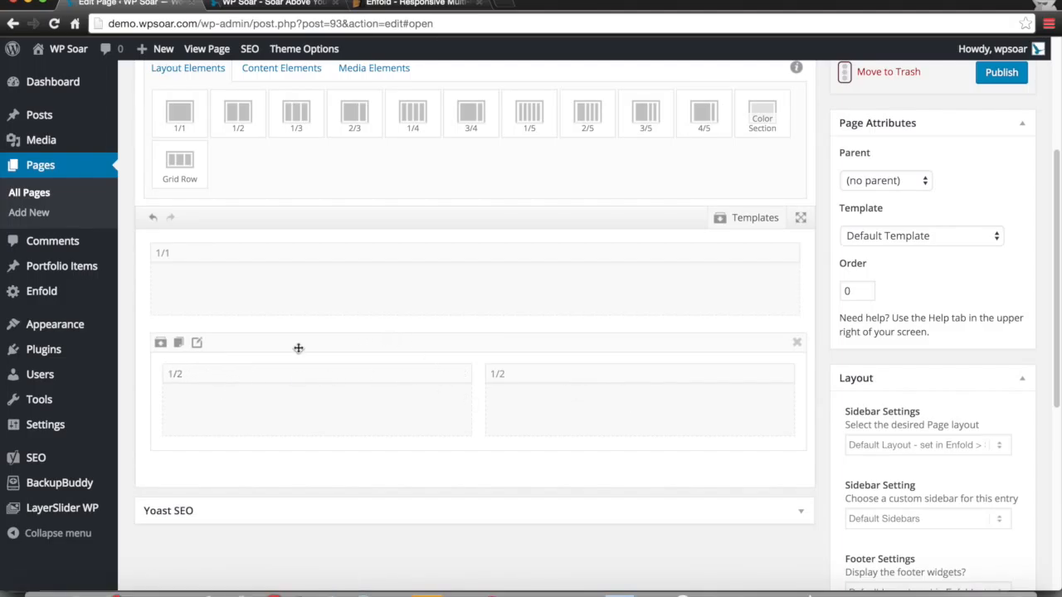
Reopen the Color Section's settings and examine the padding, top and bottom border styling, and minimum height choices.
click(199, 345)
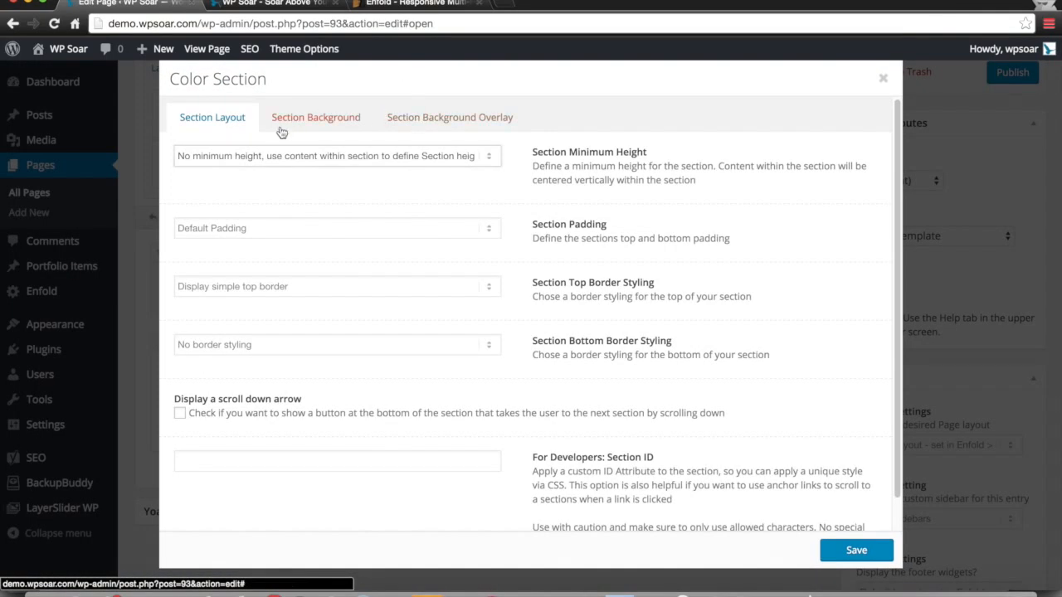
scroll(291, 272, down, 1)
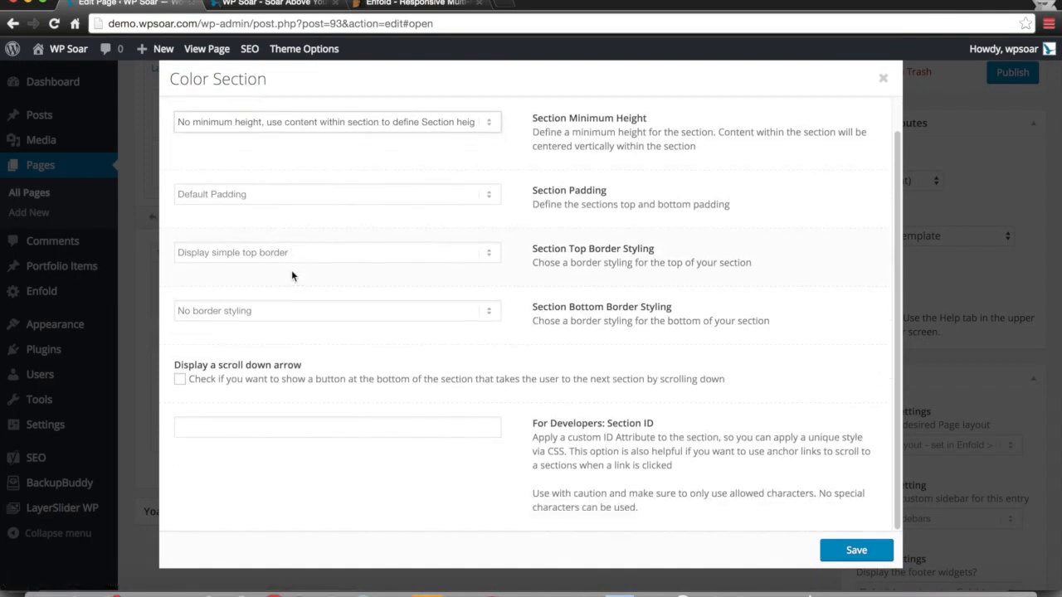
click(287, 196)
click(363, 265)
click(363, 265)
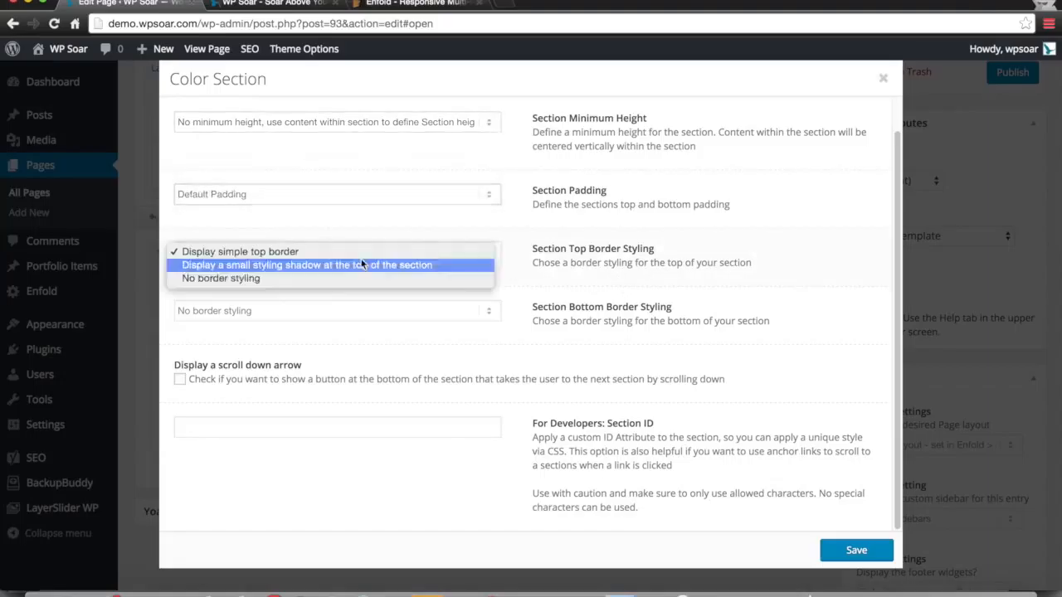
click(606, 312)
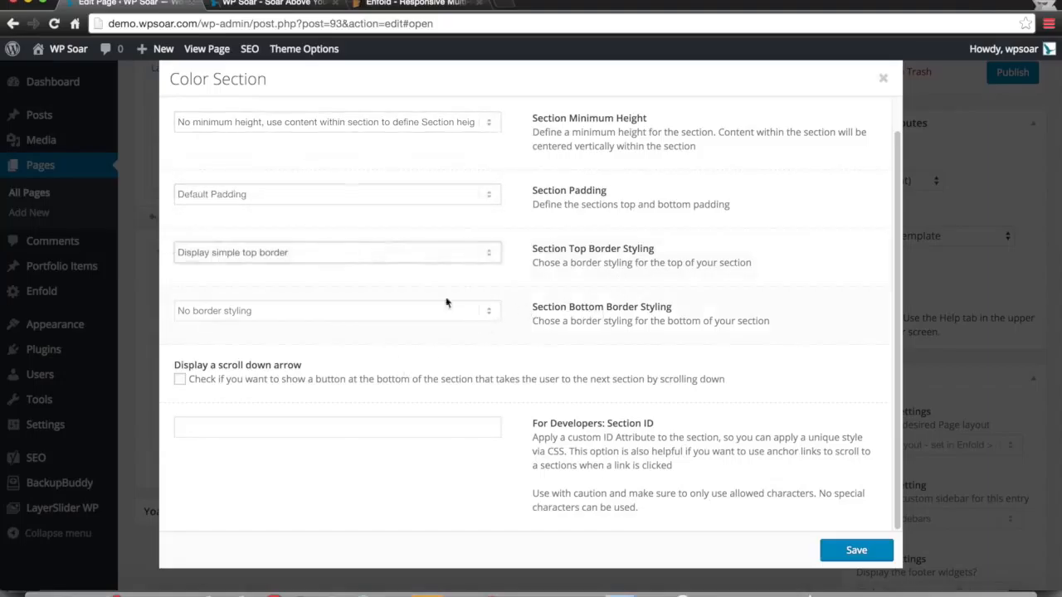
click(444, 320)
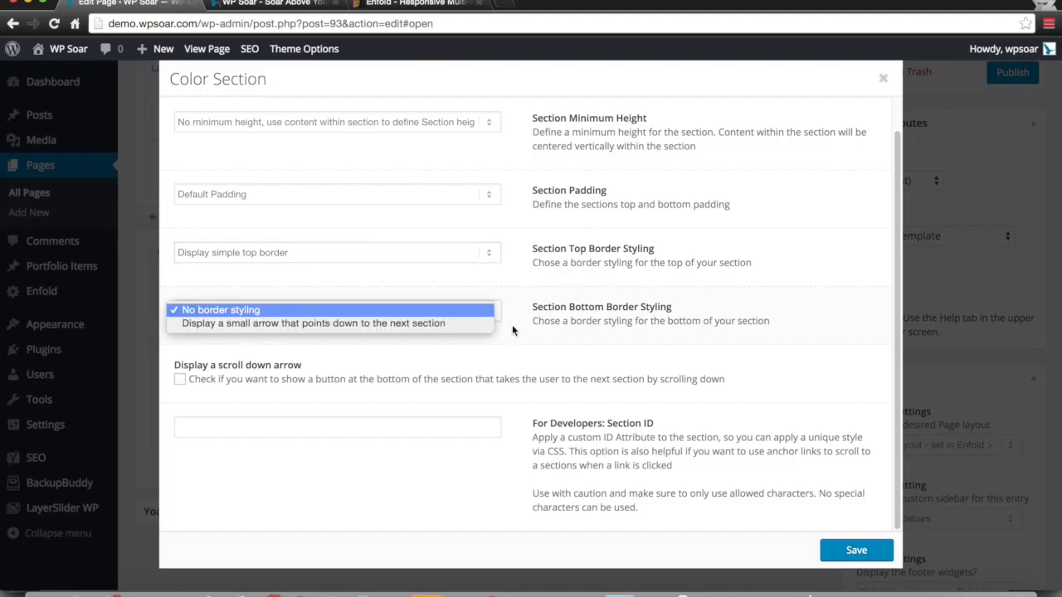
click(589, 368)
click(454, 124)
click(571, 262)
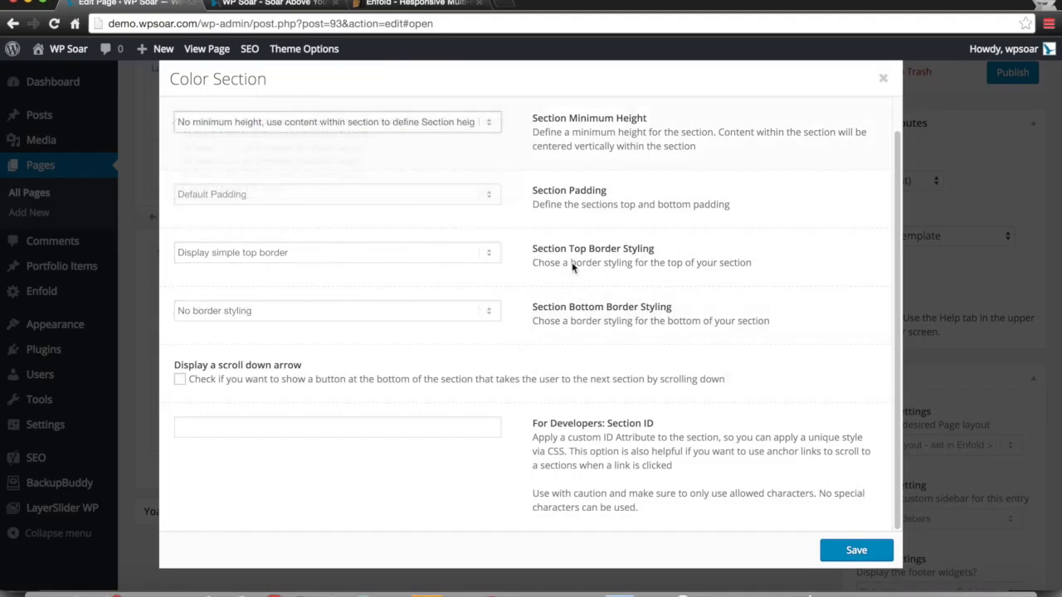
Read the developer Section ID description about custom ID attributes and anchor links, and go to its empty field.
triple_click(593, 436)
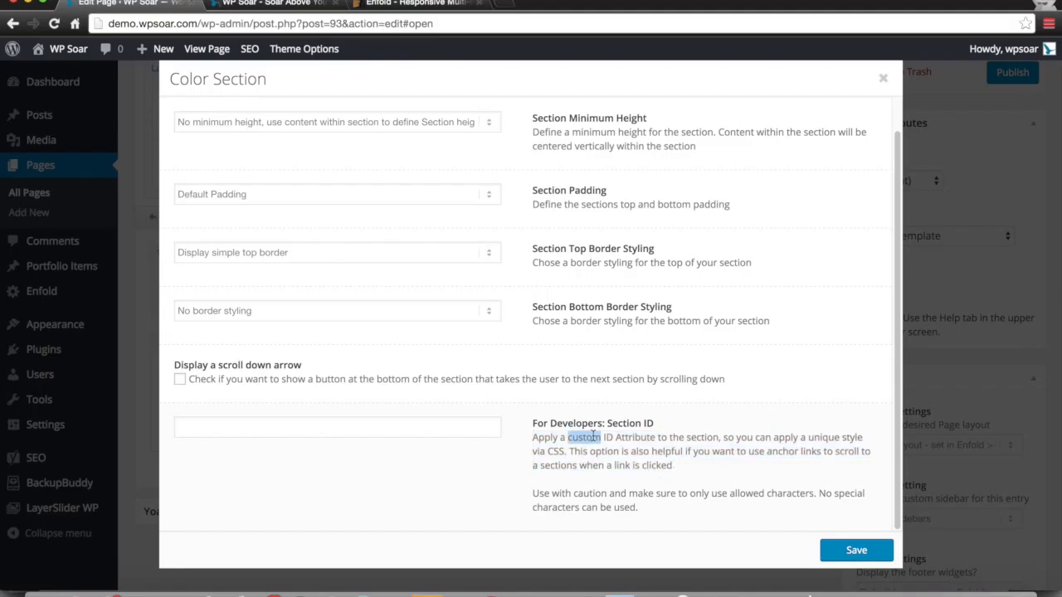
triple_click(592, 438)
double_click(593, 437)
click(592, 437)
triple_click(592, 437)
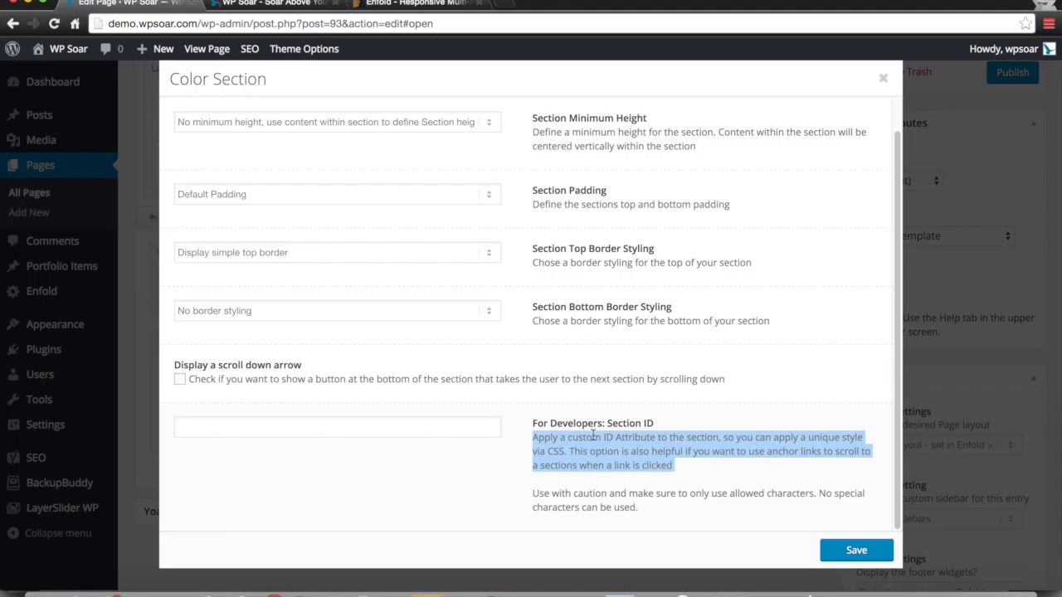
triple_click(592, 437)
double_click(593, 437)
double_click(593, 437)
click(469, 443)
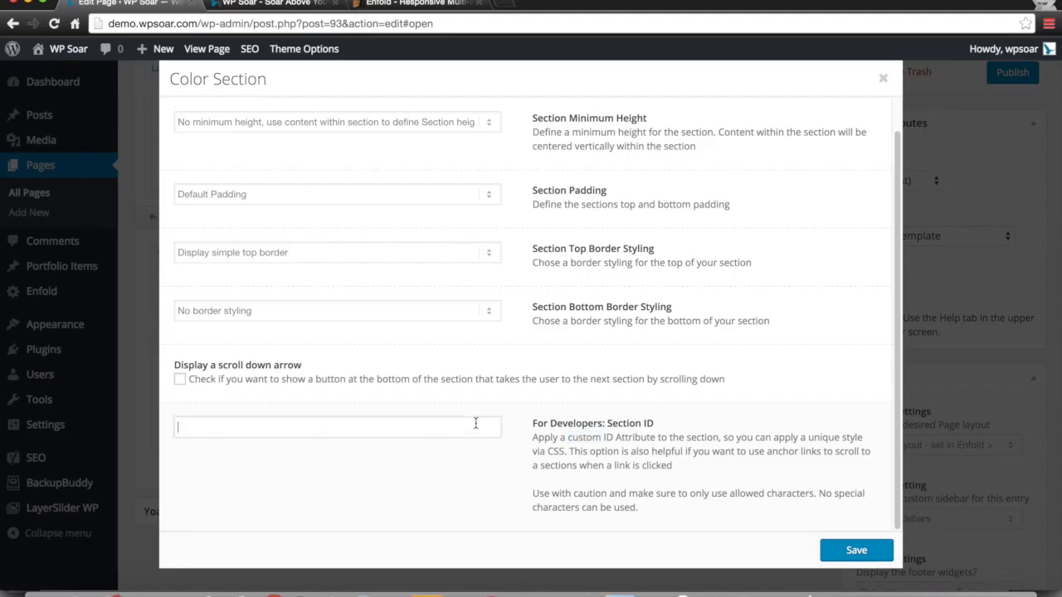
Examine the Color Section's background options, including the section color schemes and the custom background color picker.
scroll(469, 229, up, 1)
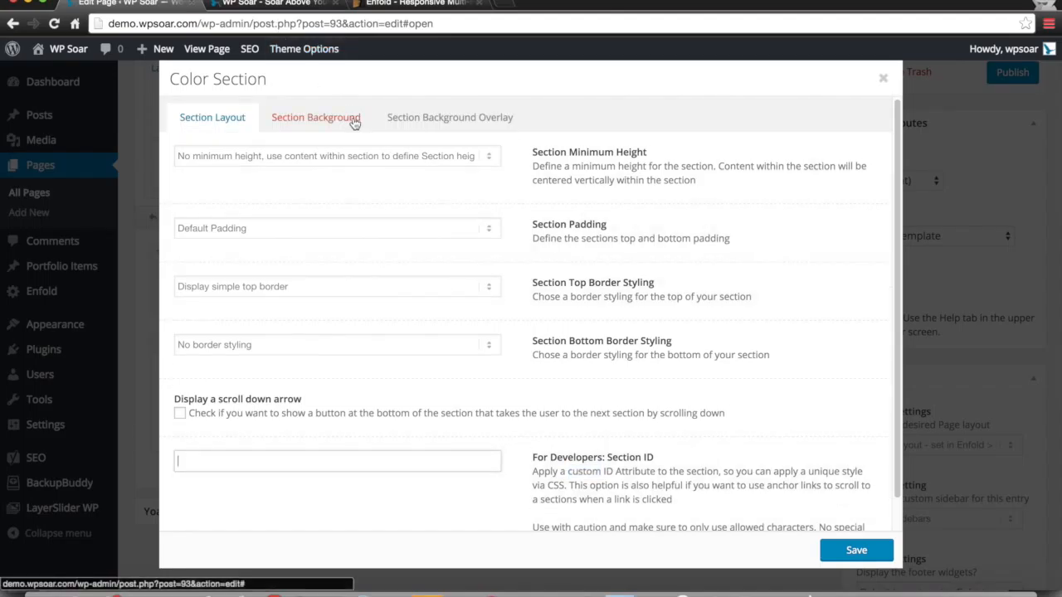
click(352, 120)
click(279, 155)
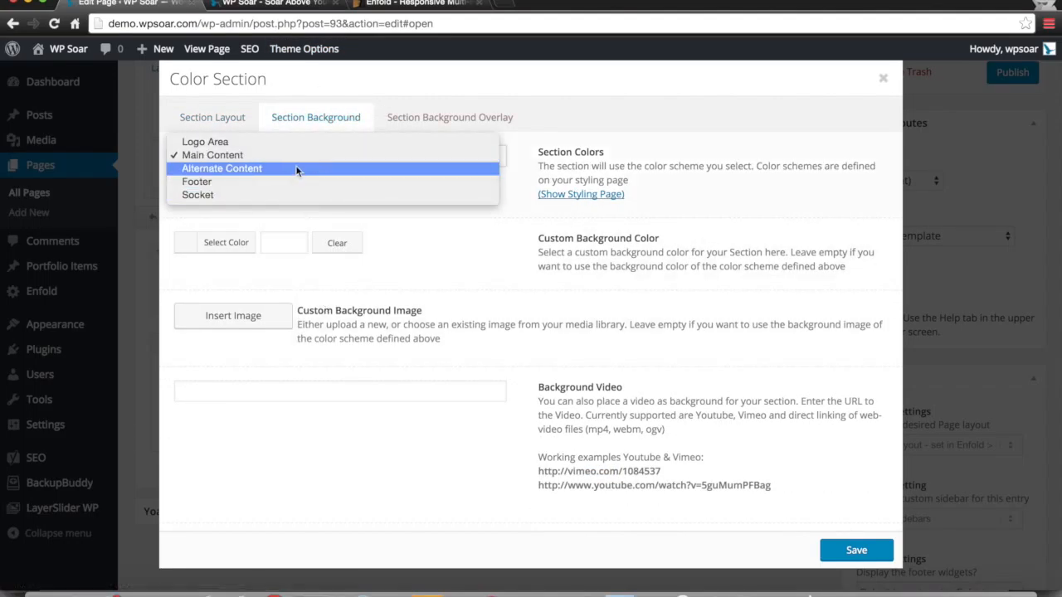
click(586, 218)
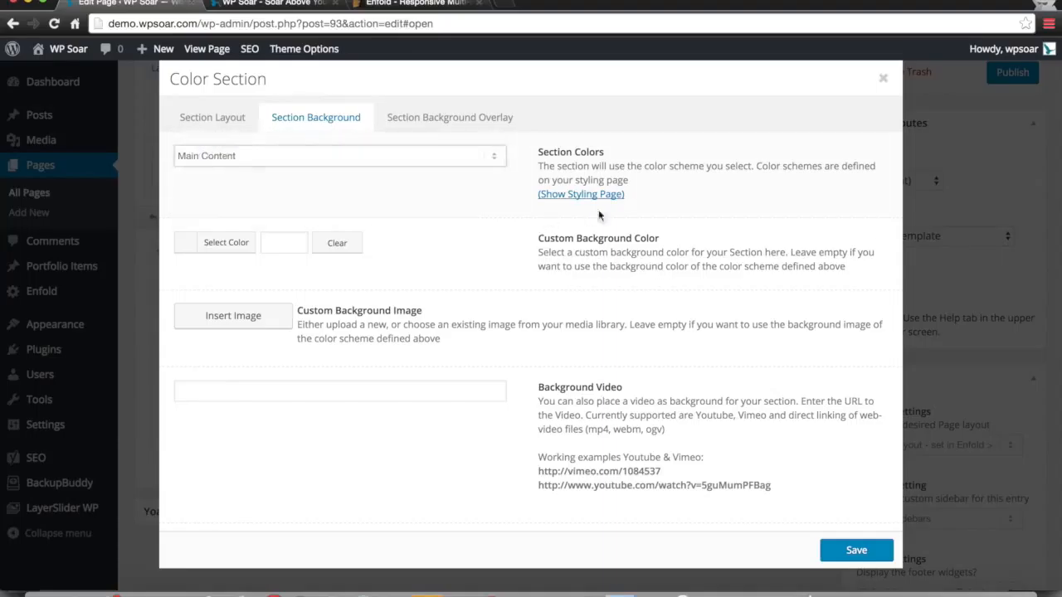
click(447, 158)
click(414, 263)
click(314, 163)
click(379, 260)
click(288, 248)
click(417, 360)
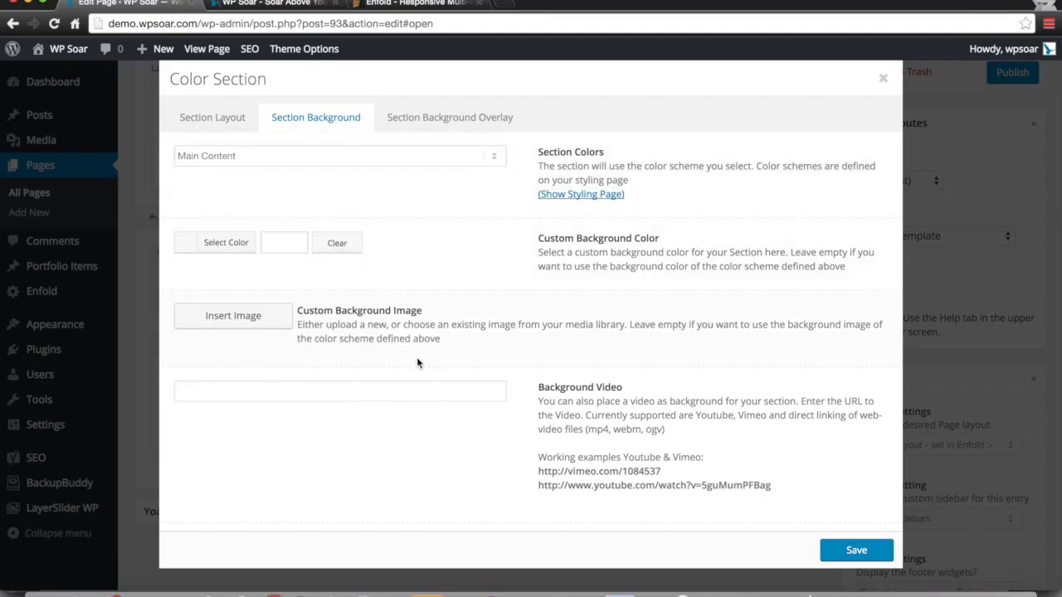
Insert the blue sky with clouds picture from the media library as the Color Section's custom background image.
click(272, 314)
click(216, 225)
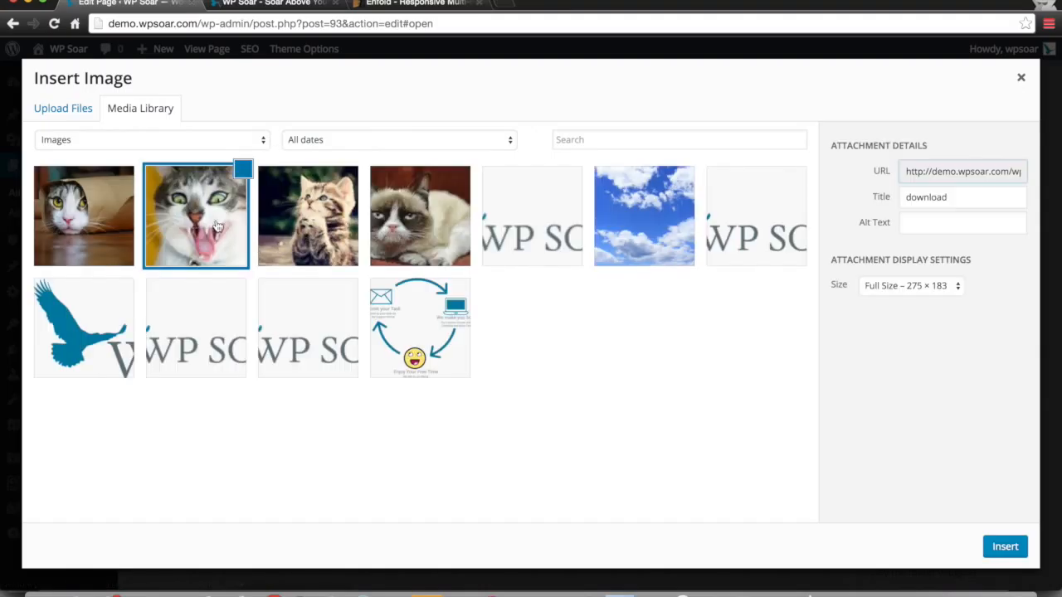
click(715, 254)
click(637, 224)
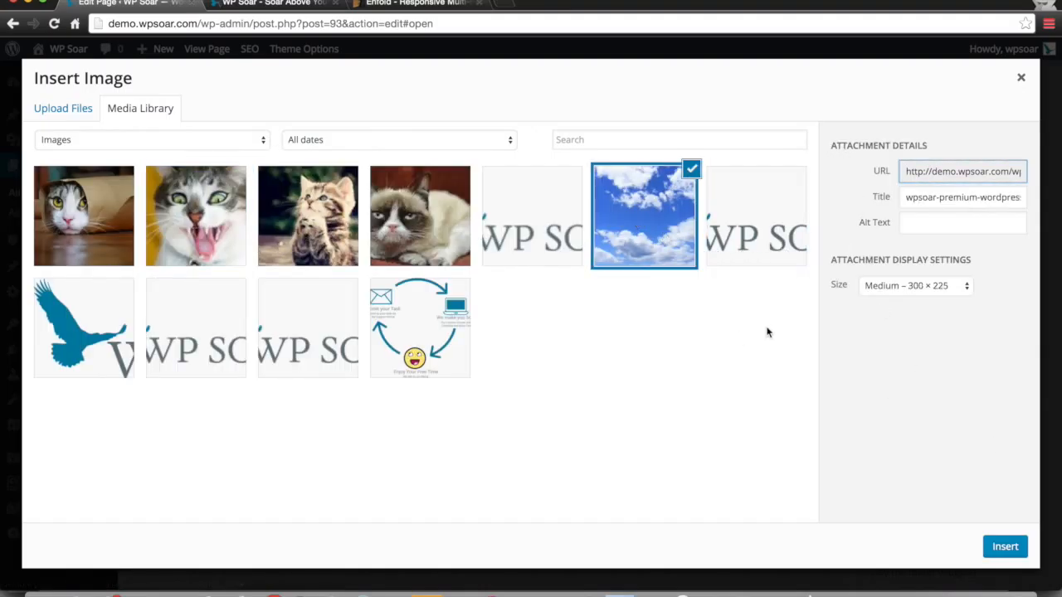
click(1006, 547)
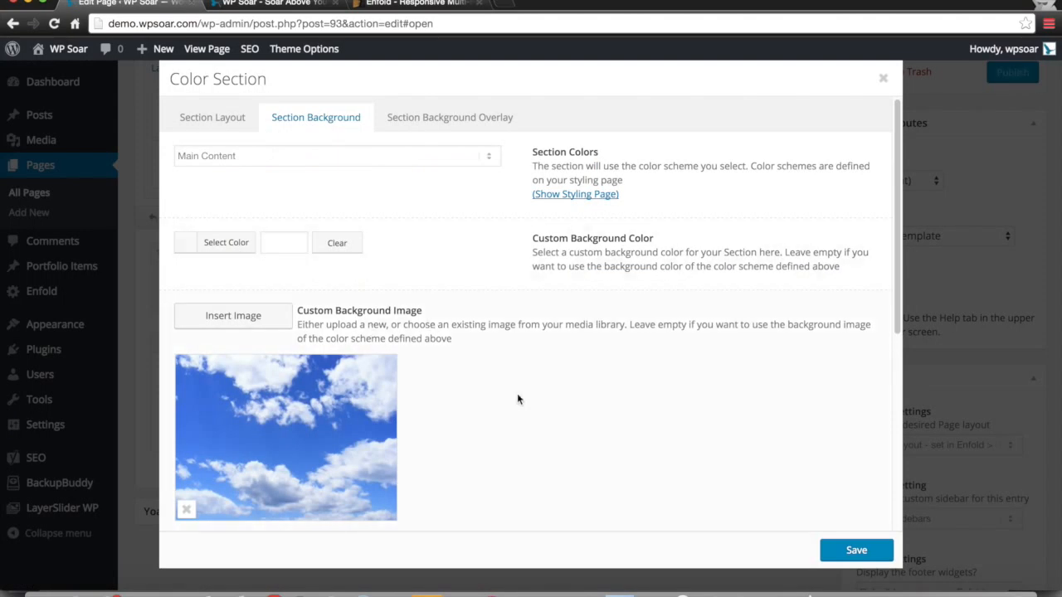
Examine the background image's attachment, position and repeat choices in the Color Section settings.
scroll(517, 393, down, 3)
scroll(517, 393, down, 2)
click(415, 222)
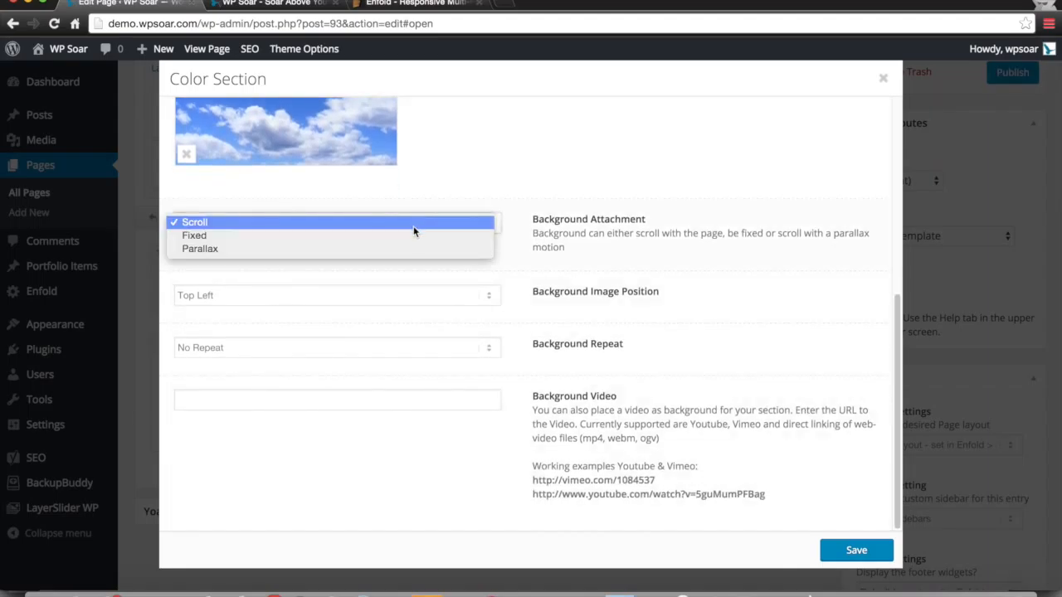
click(509, 310)
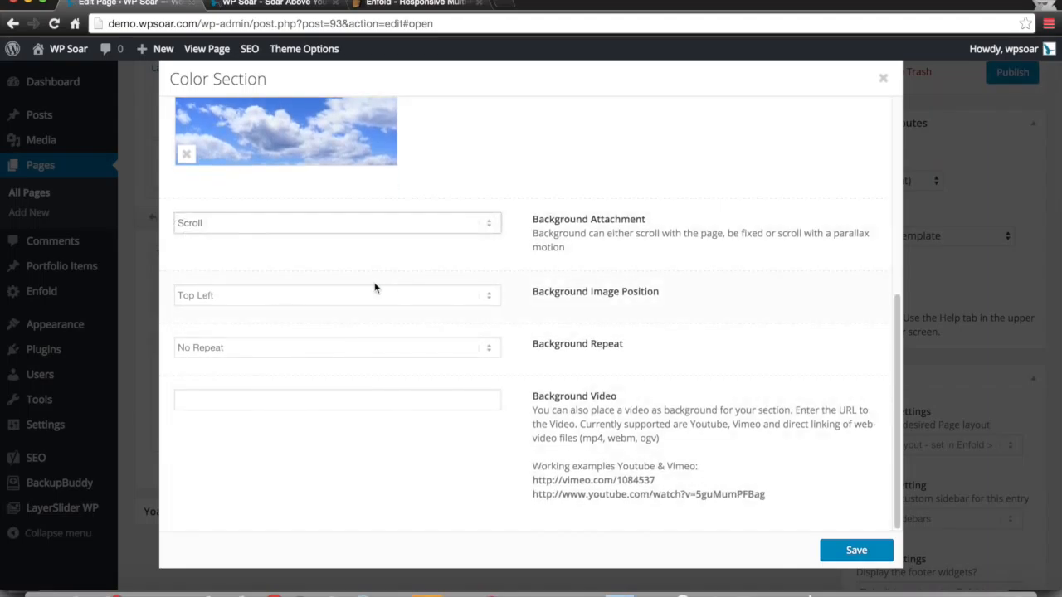
click(382, 294)
click(382, 232)
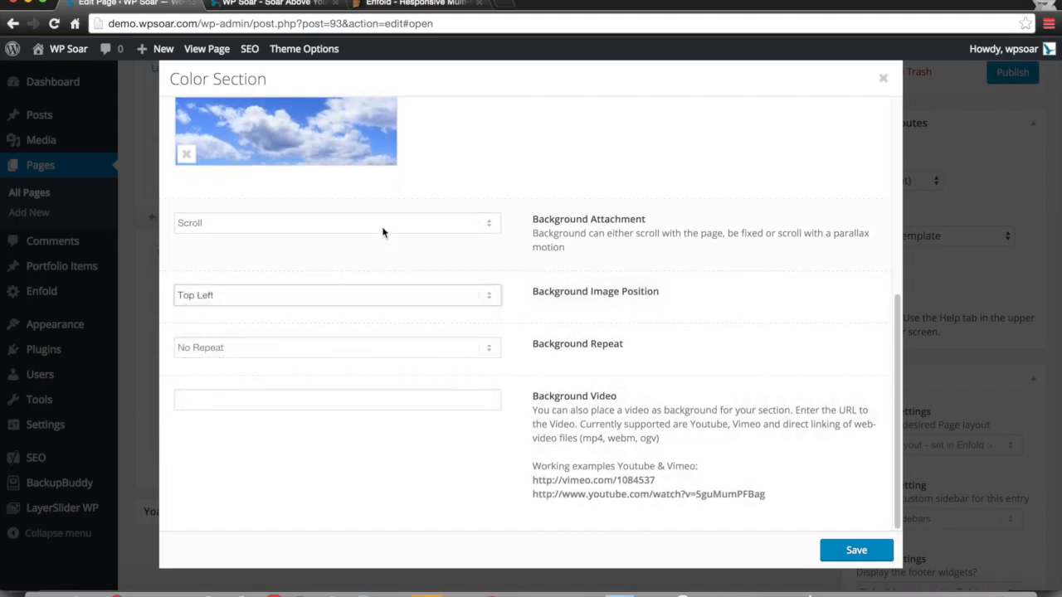
click(444, 294)
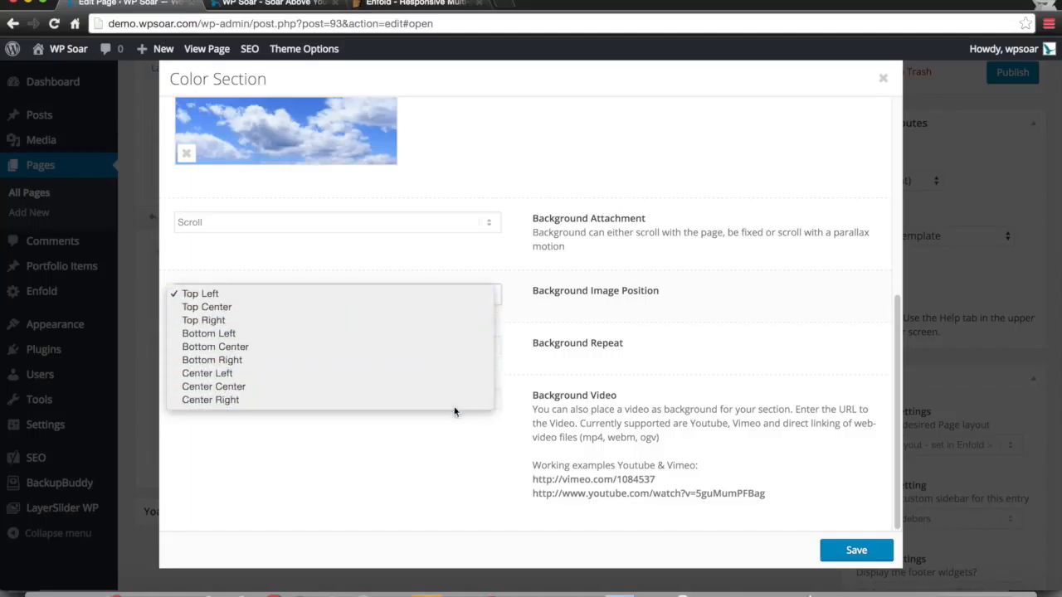
click(495, 448)
click(416, 346)
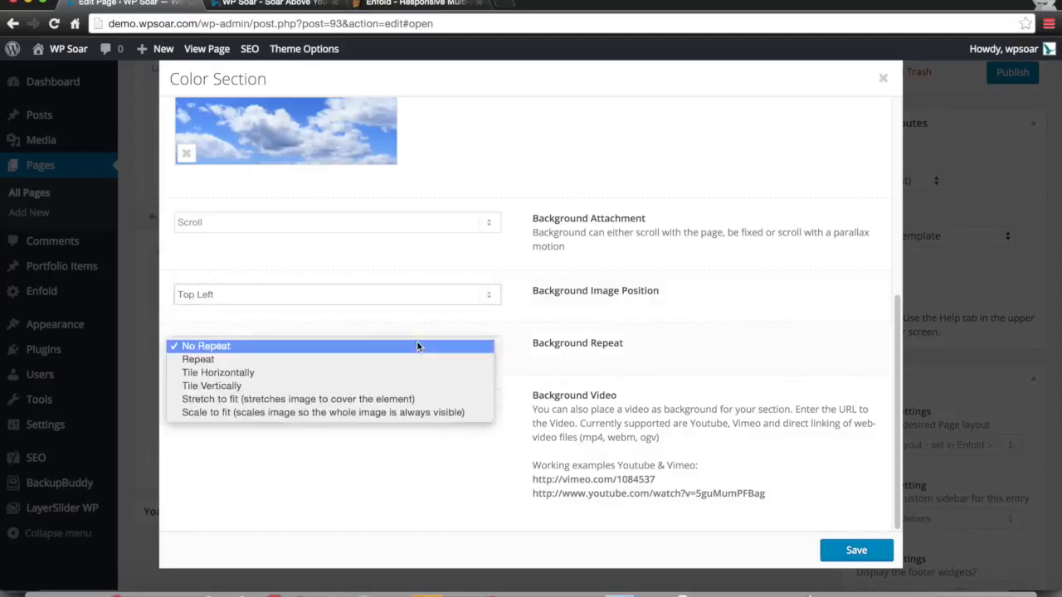
click(437, 440)
Read the Background Video description, including the supported sources and the example YouTube and Vimeo URLs.
click(421, 399)
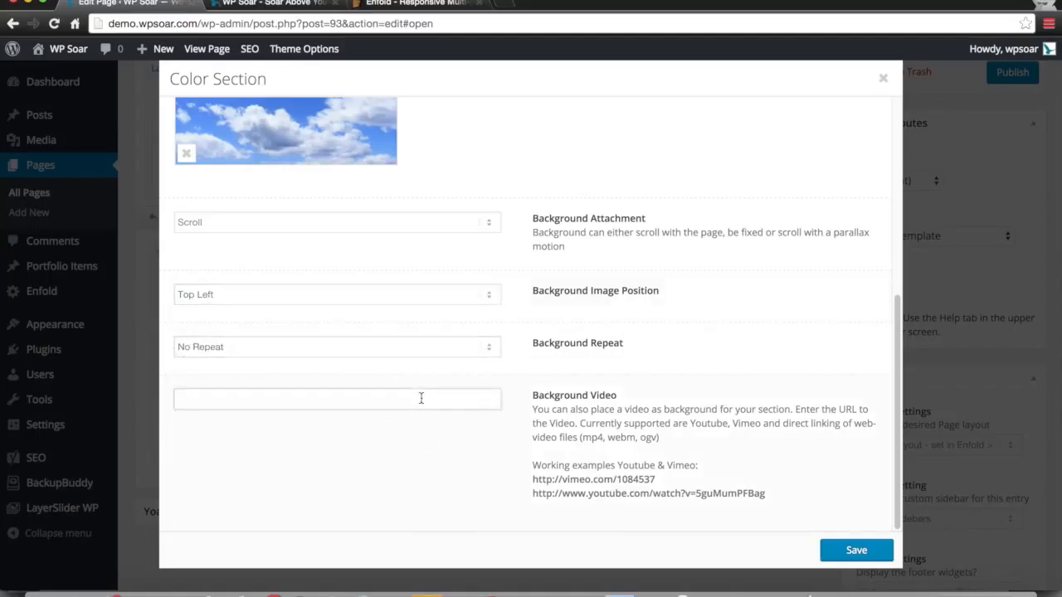
scroll(421, 399, up, 5)
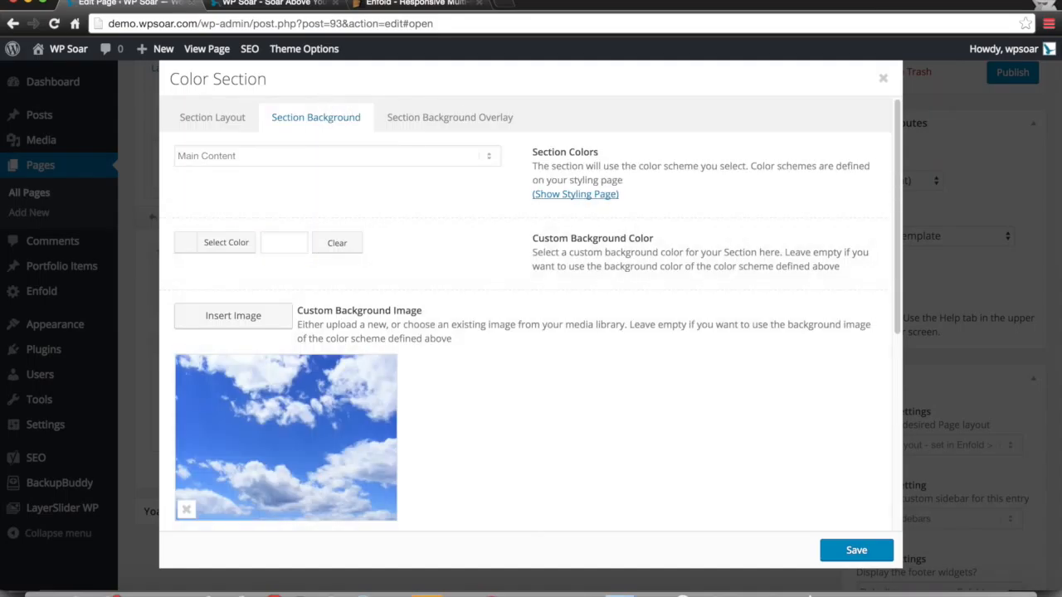
scroll(699, 440, down, 5)
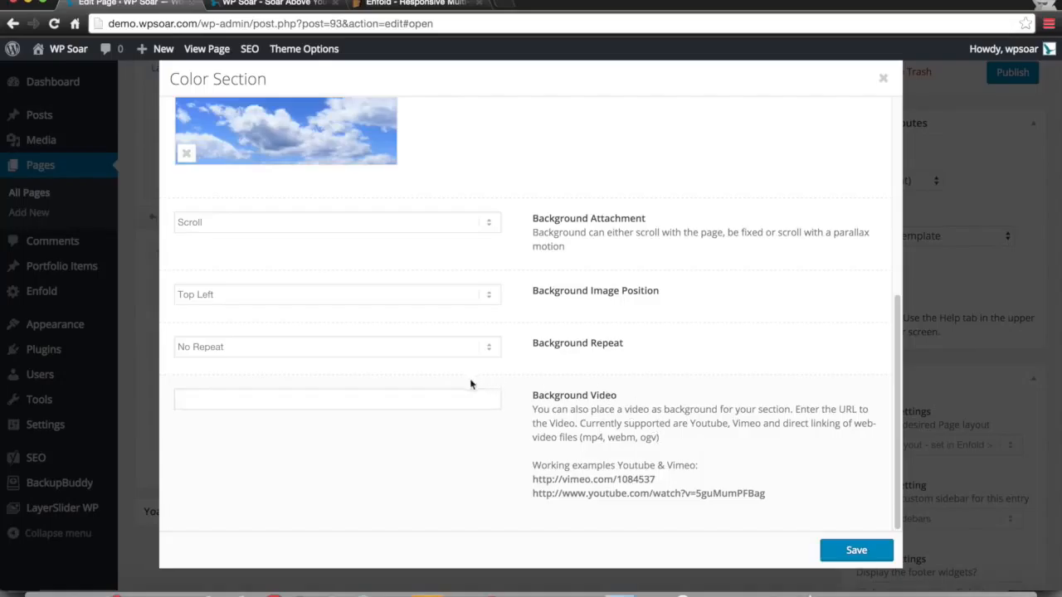
triple_click(566, 415)
click(614, 433)
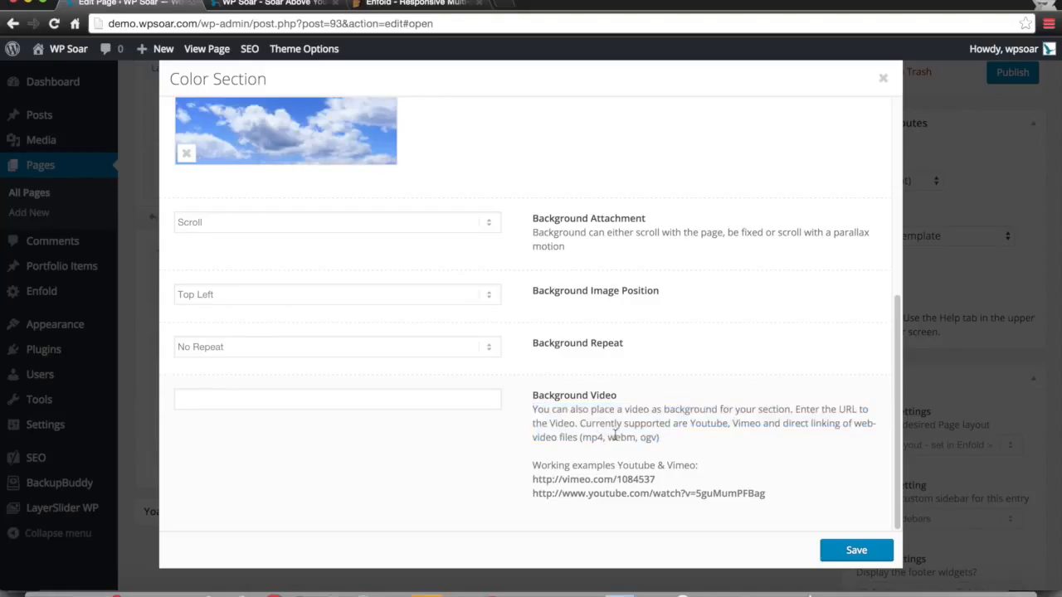
triple_click(604, 479)
double_click(612, 493)
click(599, 435)
triple_click(599, 434)
click(535, 377)
scroll(523, 286, up, 5)
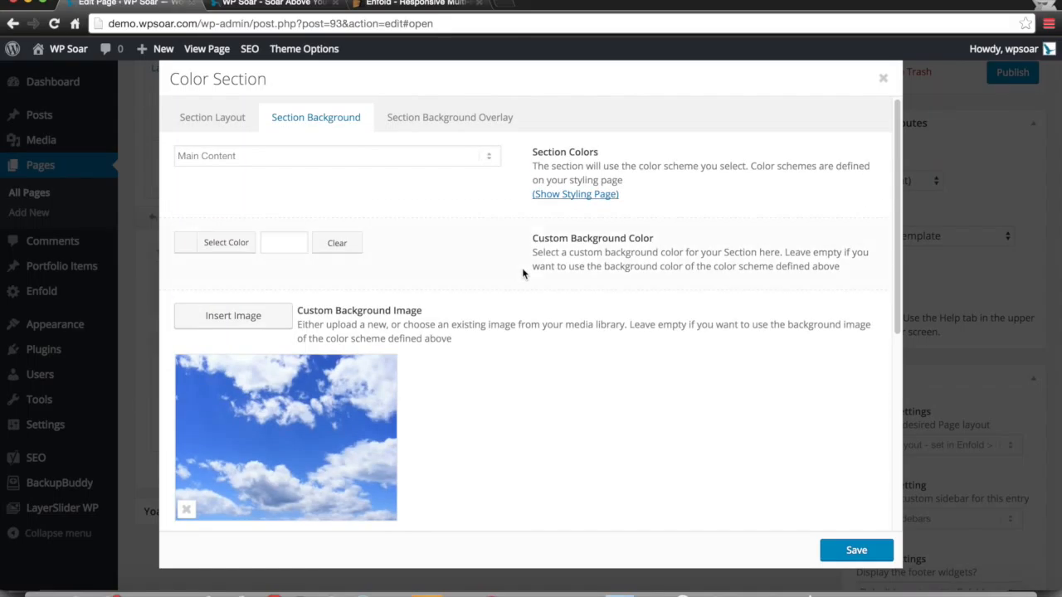
Enable the Color Section's background overlay and examine its opacity choices and overlay color picker.
click(457, 119)
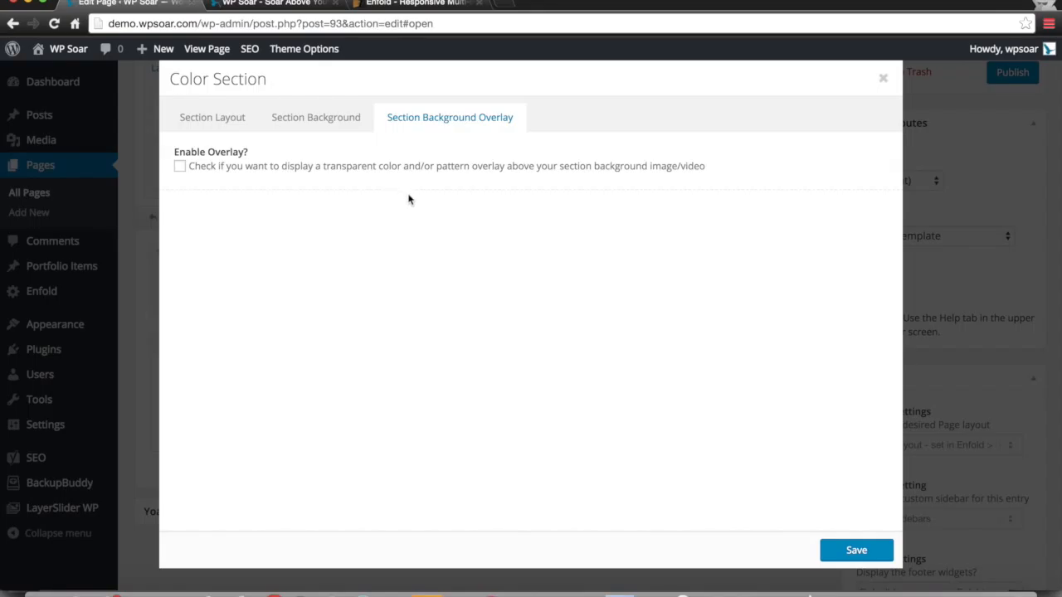
click(408, 167)
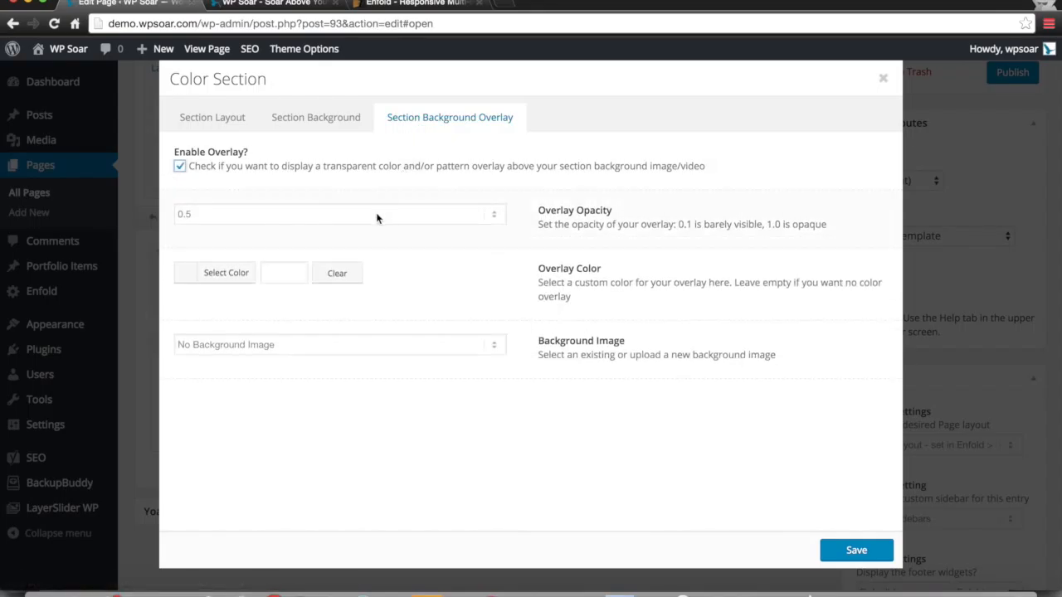
click(376, 214)
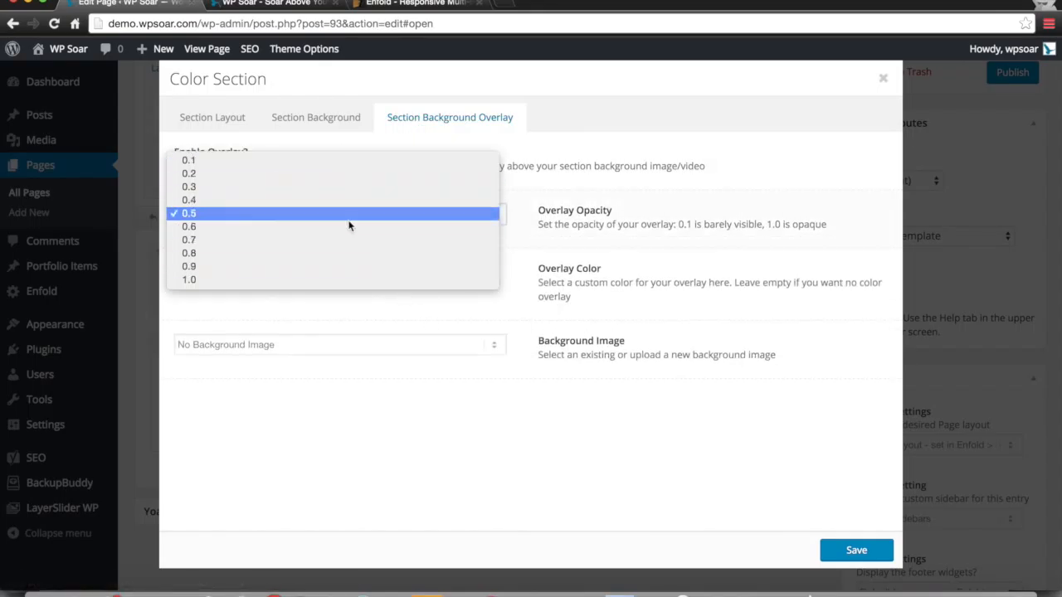
click(372, 330)
click(300, 273)
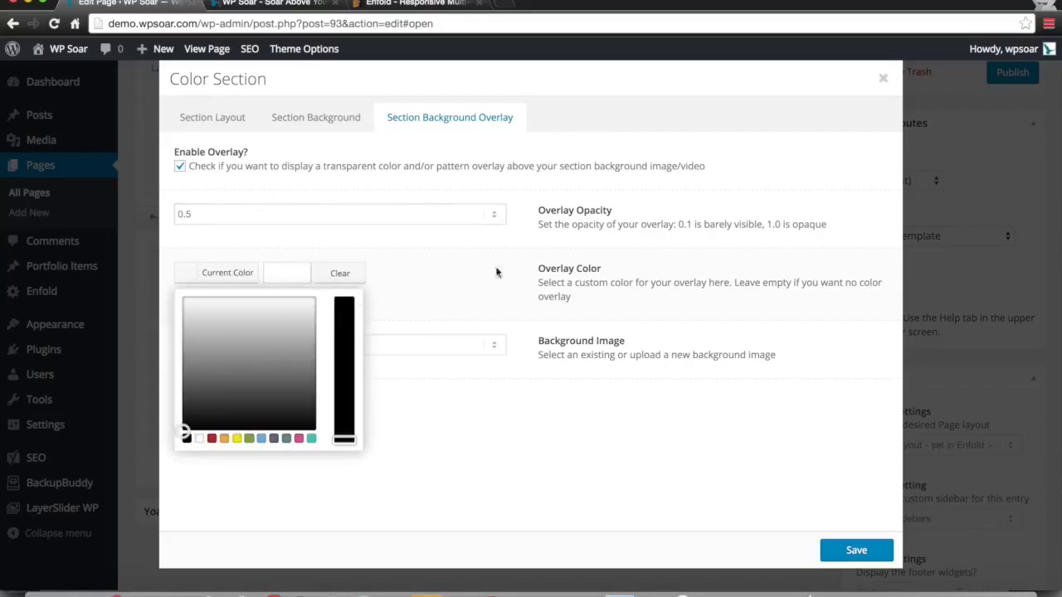
click(651, 397)
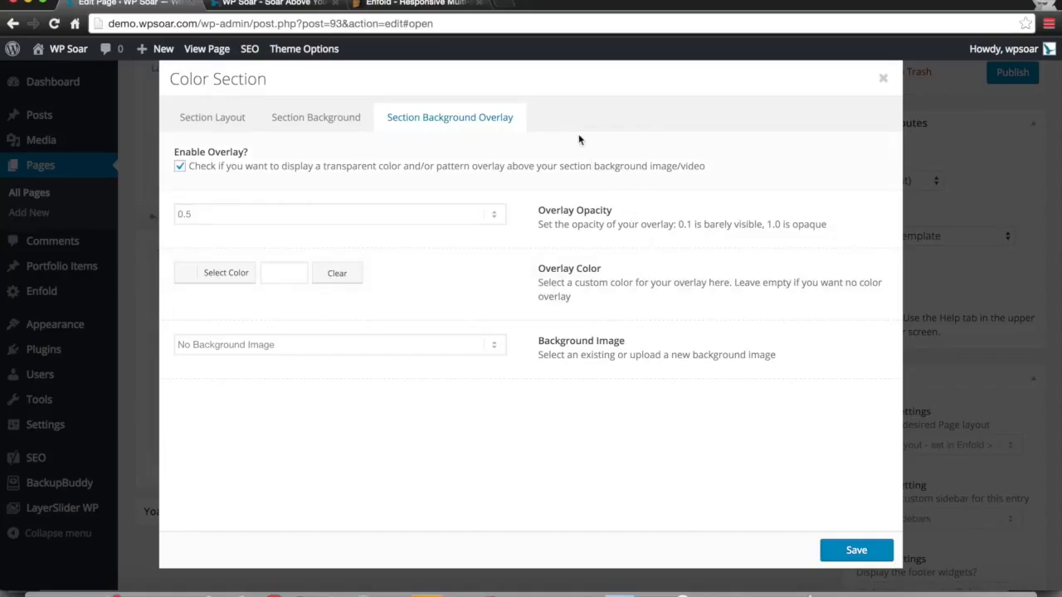
Try the dots-mini-strong.png pattern as the overlay's background image, and return the choice to No Background Image.
click(349, 347)
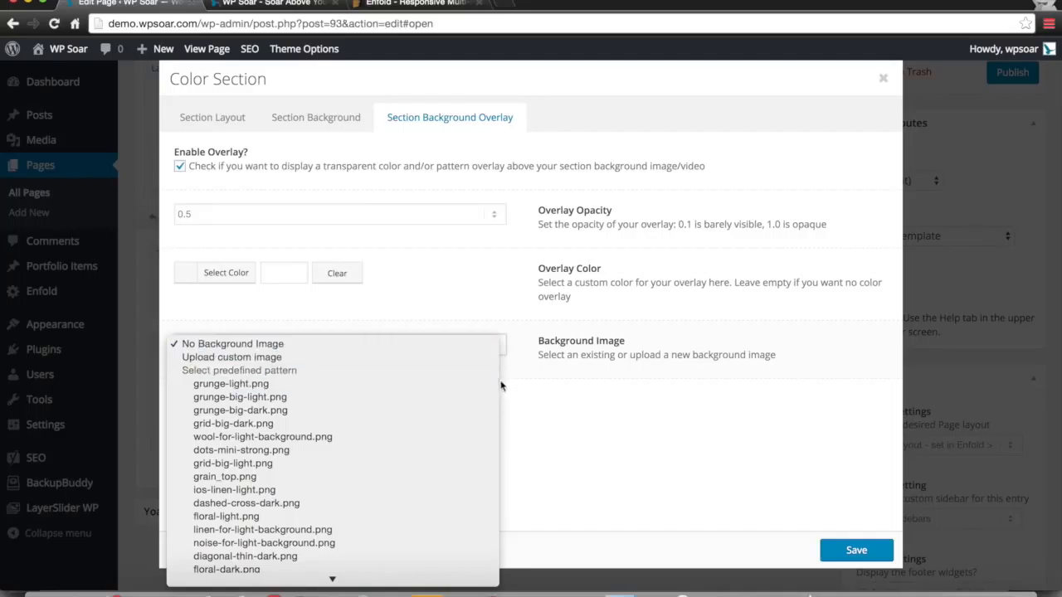
click(404, 450)
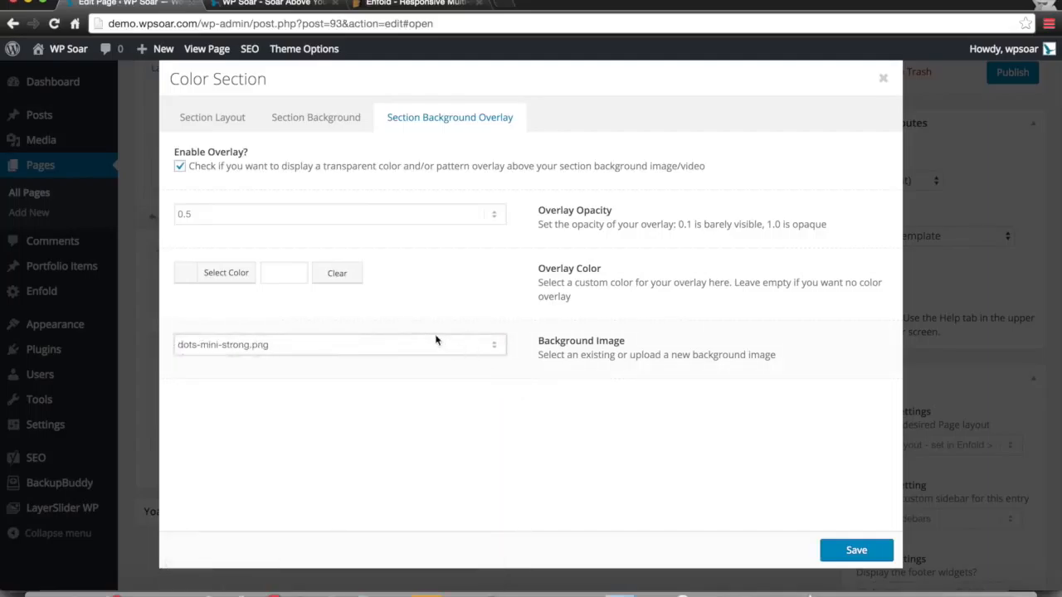
click(436, 340)
scroll(367, 271, down, 3)
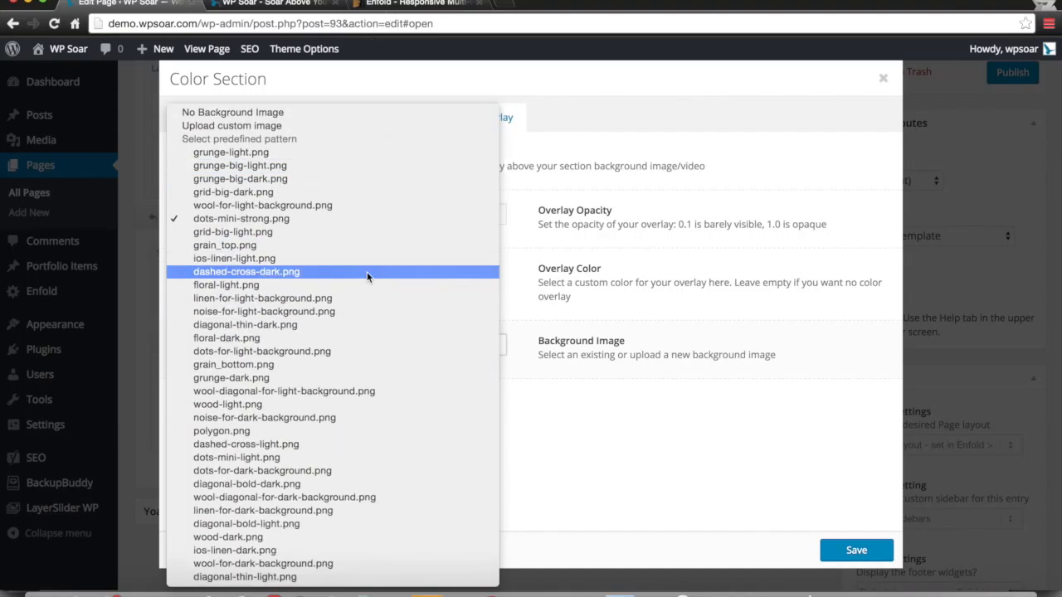
click(295, 113)
click(505, 344)
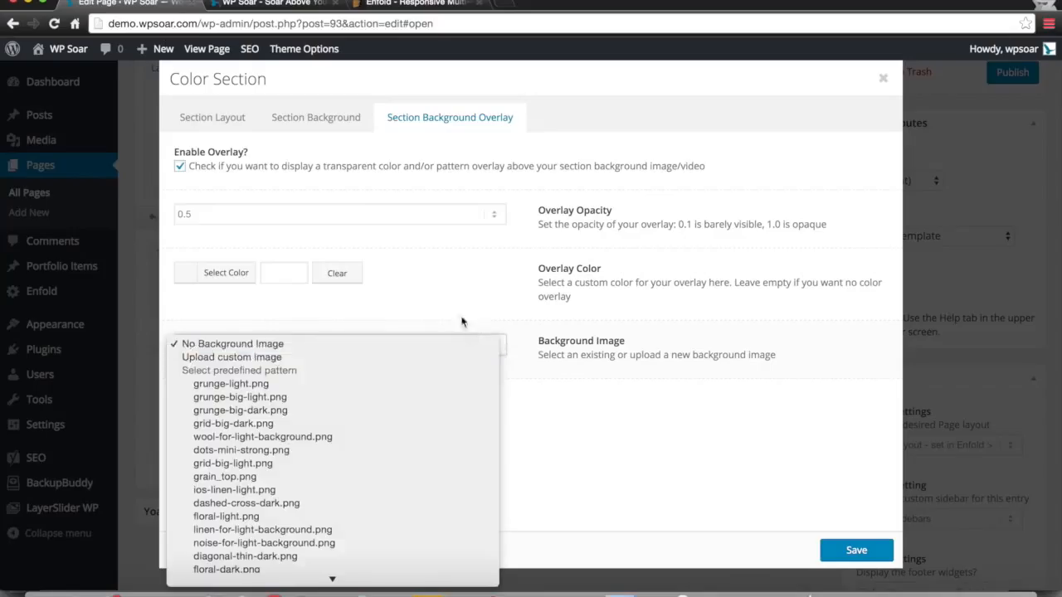
click(737, 477)
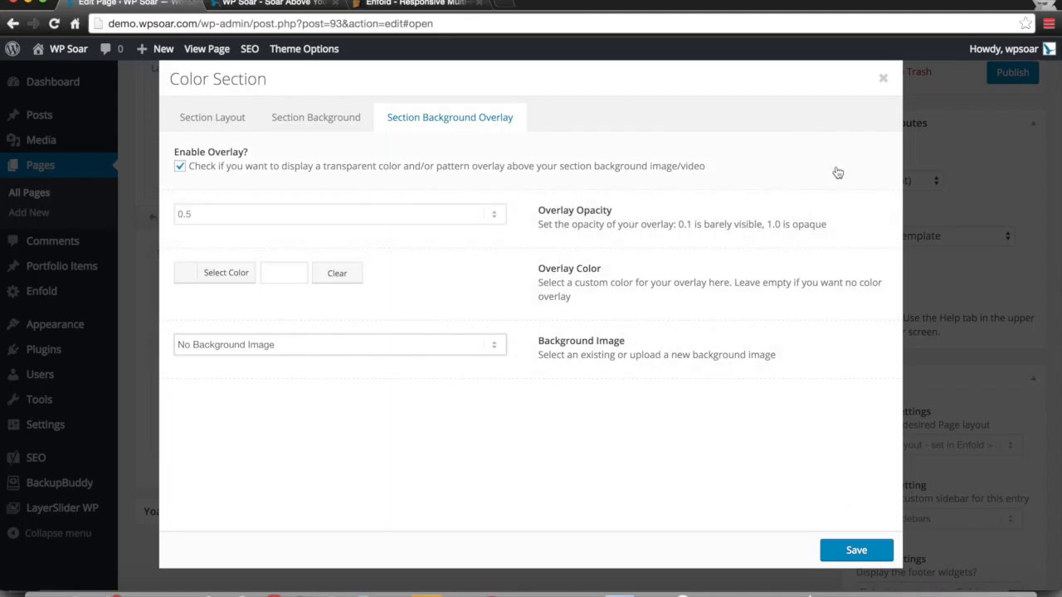
Save the Color Section settings and return to the page layout.
click(835, 550)
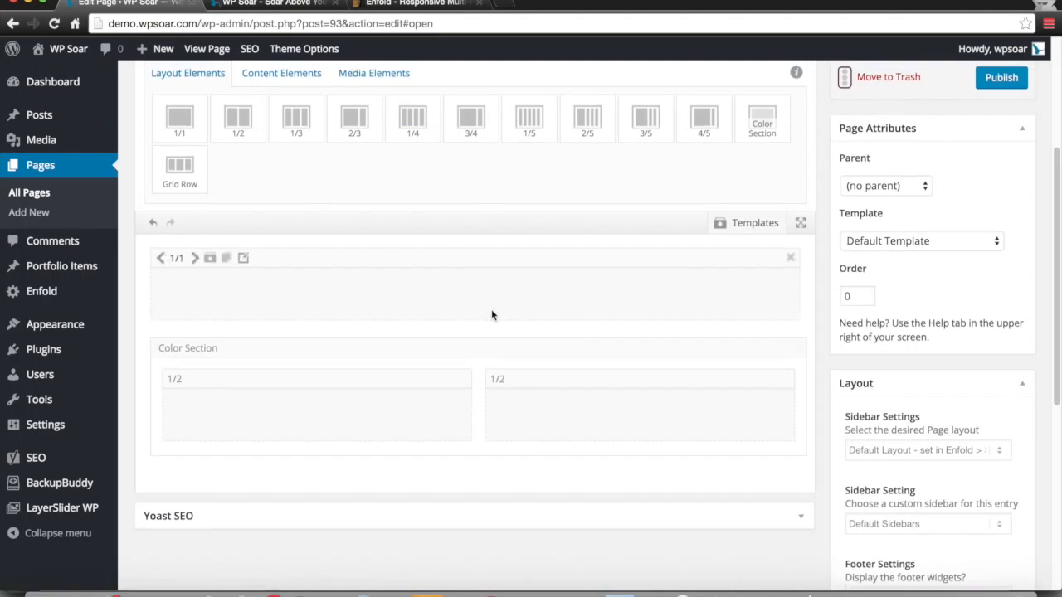
scroll(492, 315, up, 3)
scroll(340, 358, down, 4)
scroll(341, 359, up, 2)
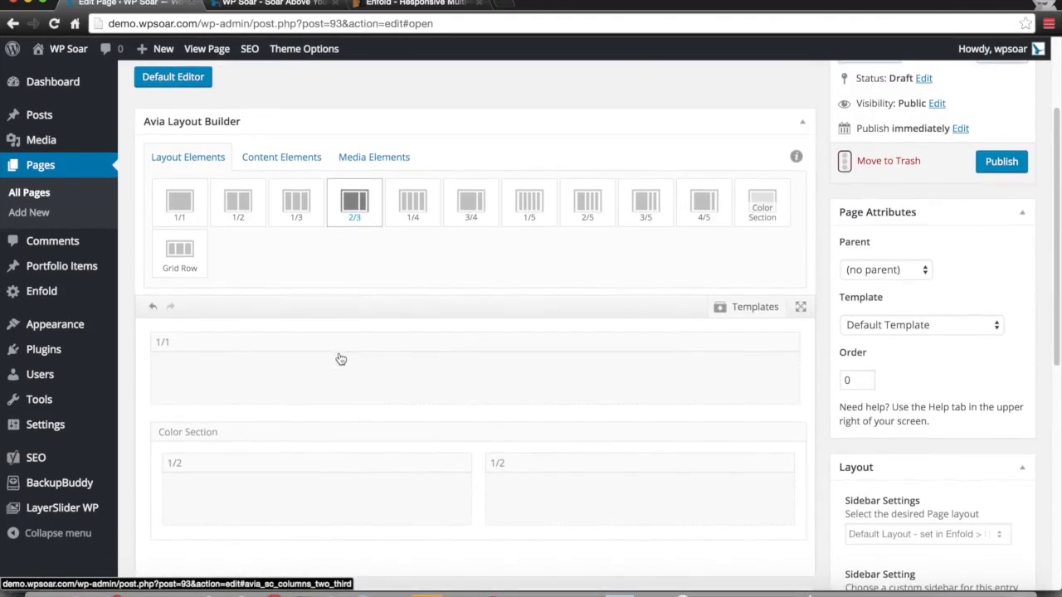
Add a Text Block content element inside the 1/1 column.
click(286, 156)
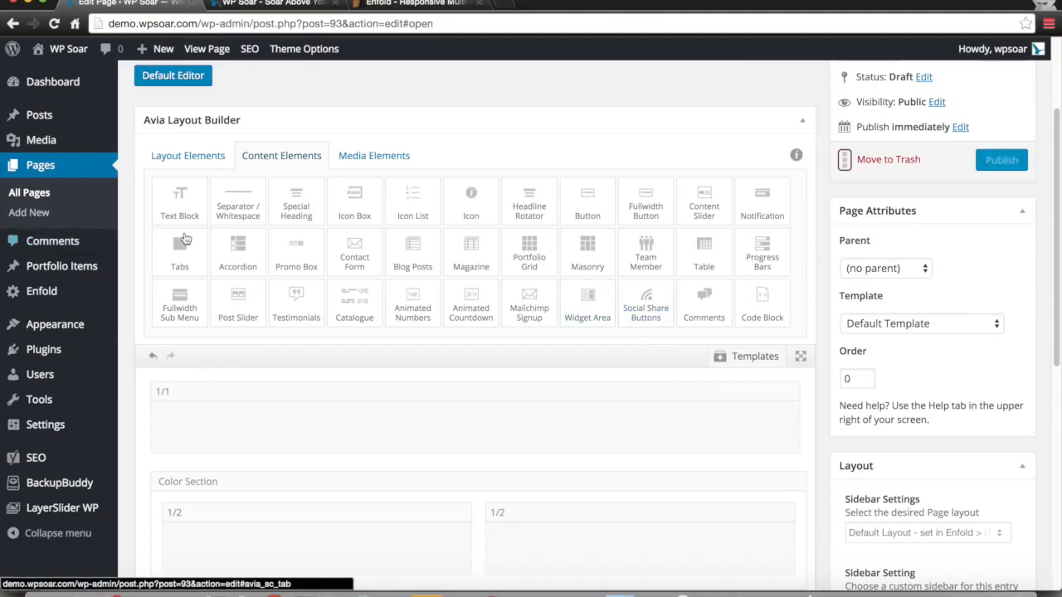
scroll(332, 274, down, 3)
scroll(191, 241, up, 1)
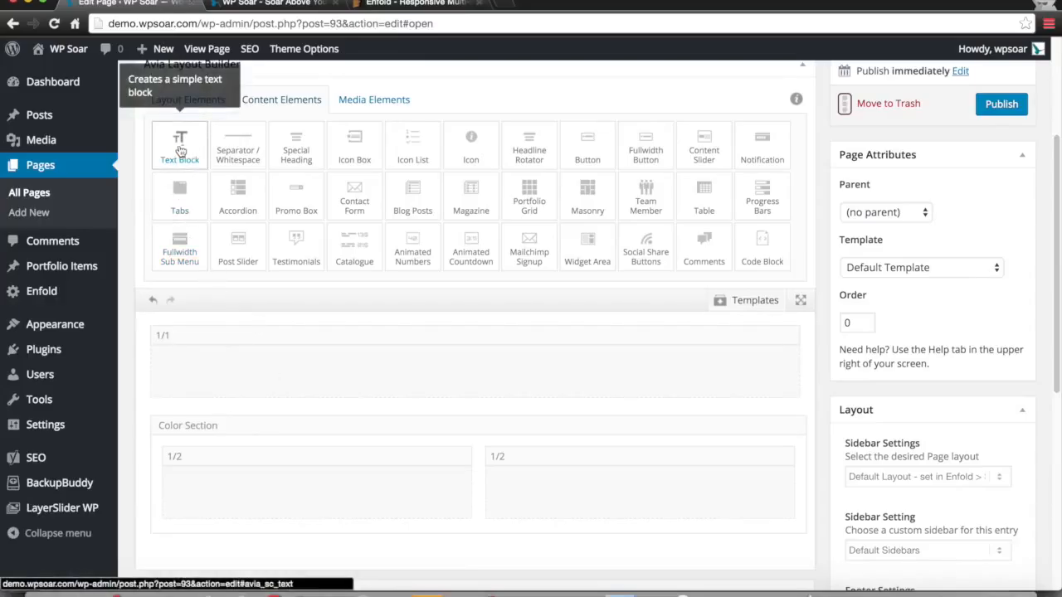
drag(181, 150, 303, 298)
Add a Special Heading element and move it into the 1/1 column above the text block.
scroll(231, 141, up, 1)
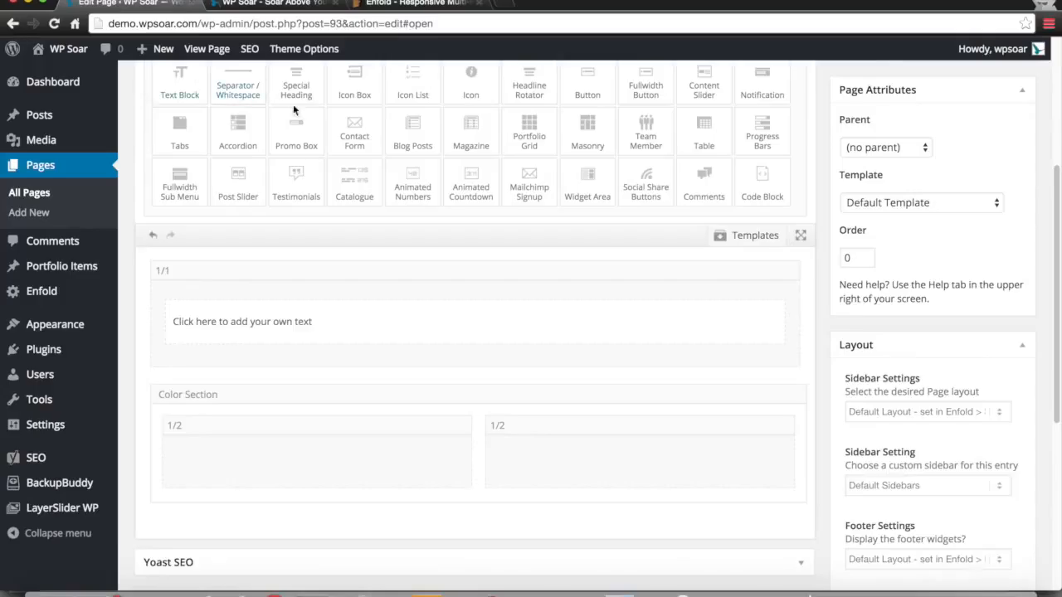
scroll(292, 108, up, 1)
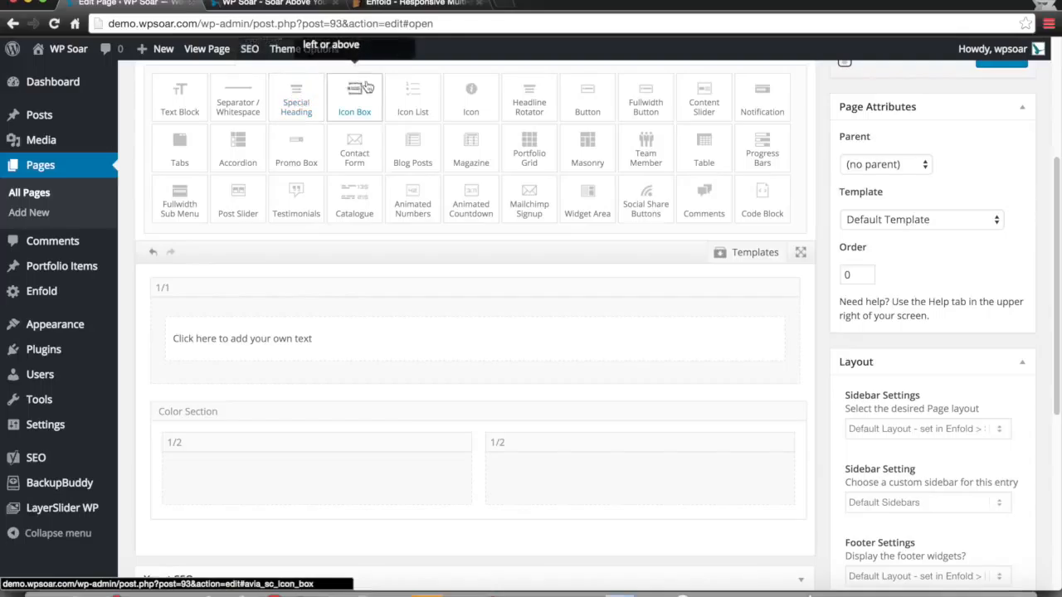
click(296, 106)
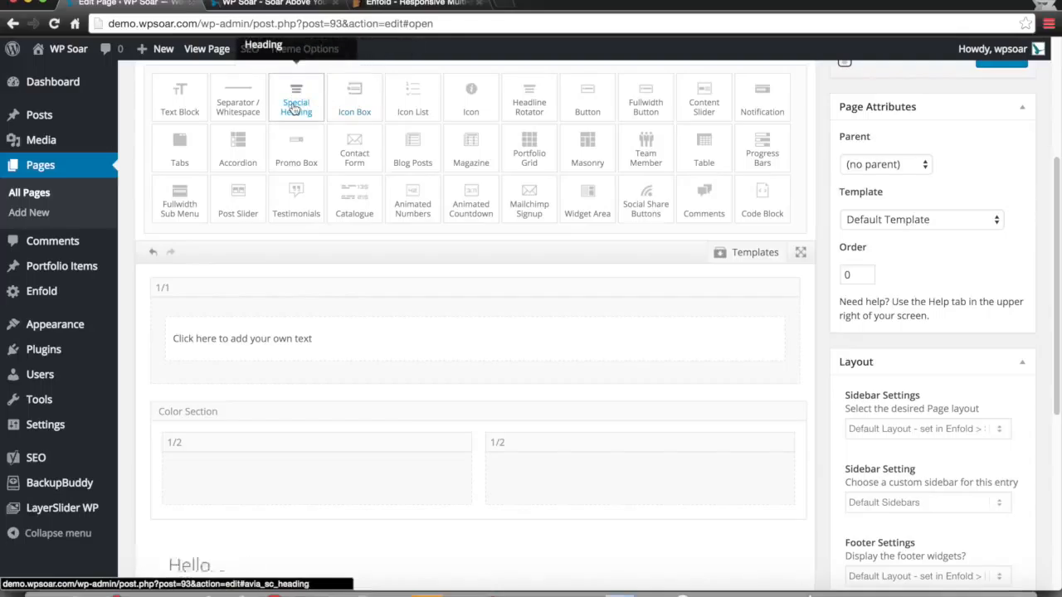
scroll(449, 328, down, 1)
scroll(448, 328, down, 1)
drag(426, 393, 426, 179)
Review the available content elements and their descriptions, from Icon Box through Code Block.
scroll(425, 179, up, 4)
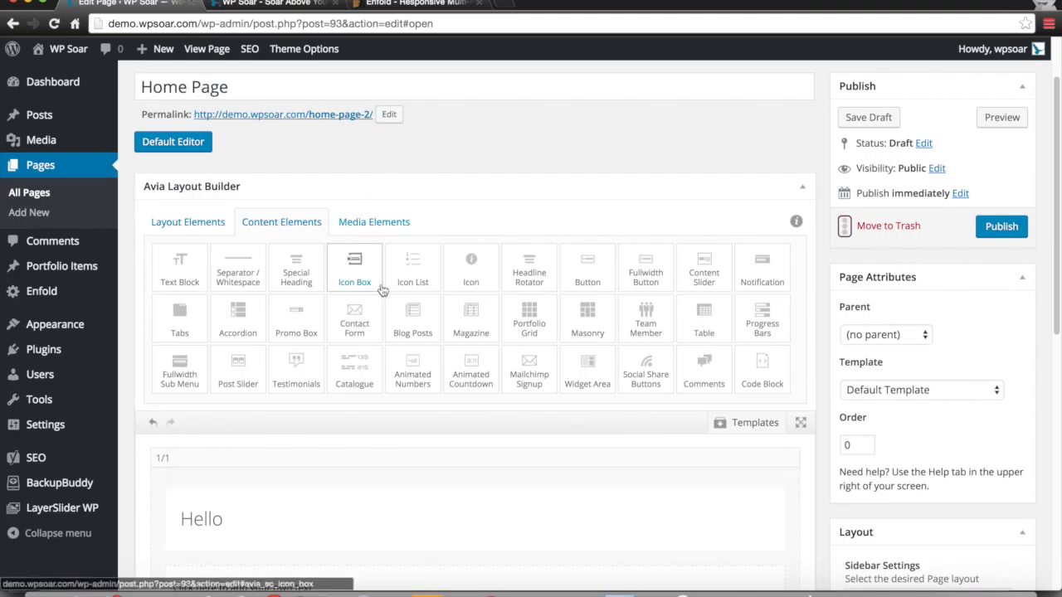
scroll(379, 284, down, 2)
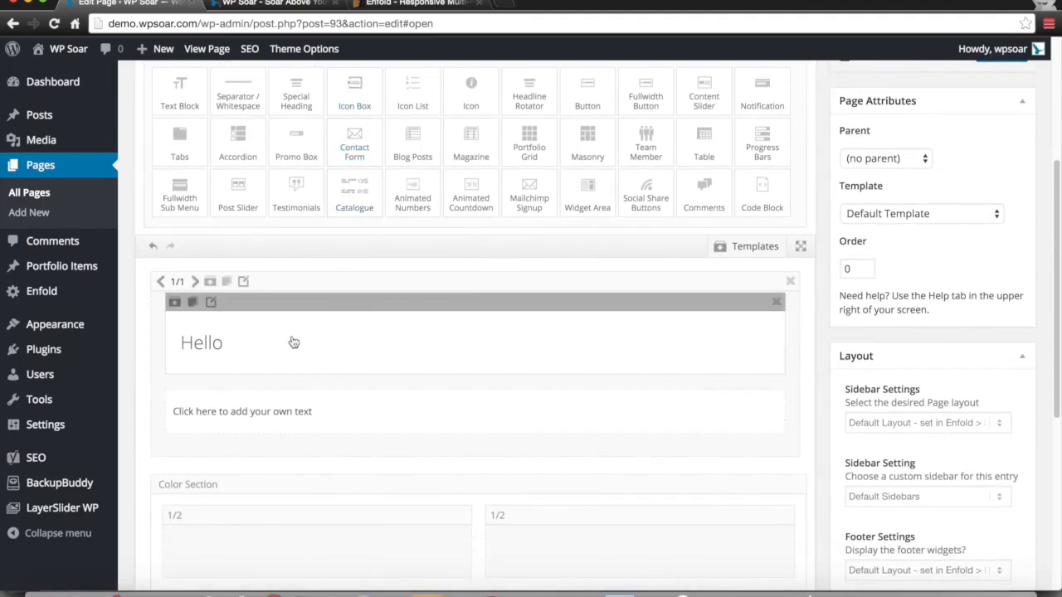
scroll(365, 282, up, 1)
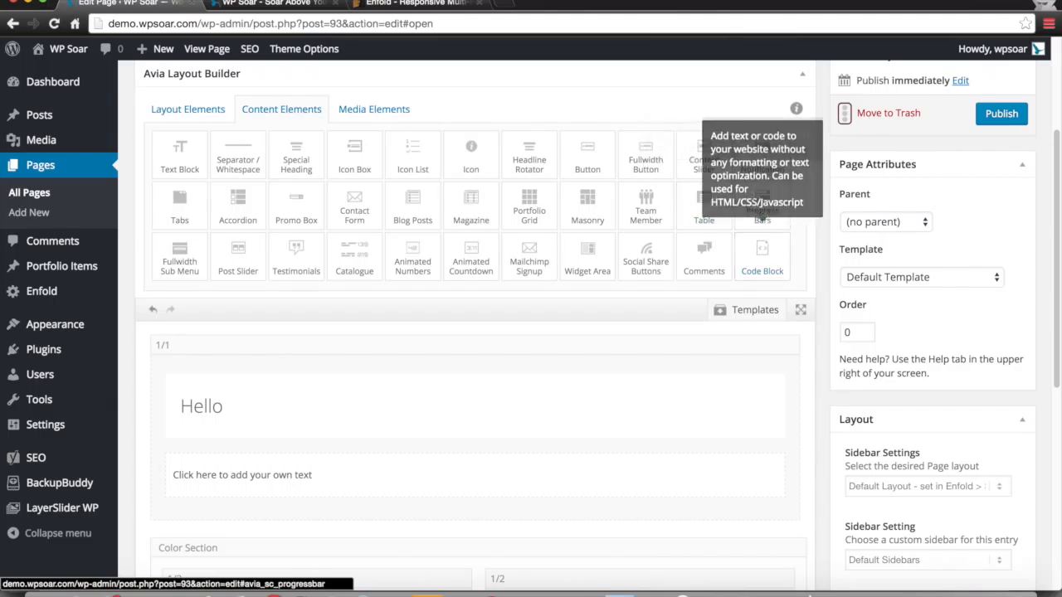
scroll(725, 216, down, 2)
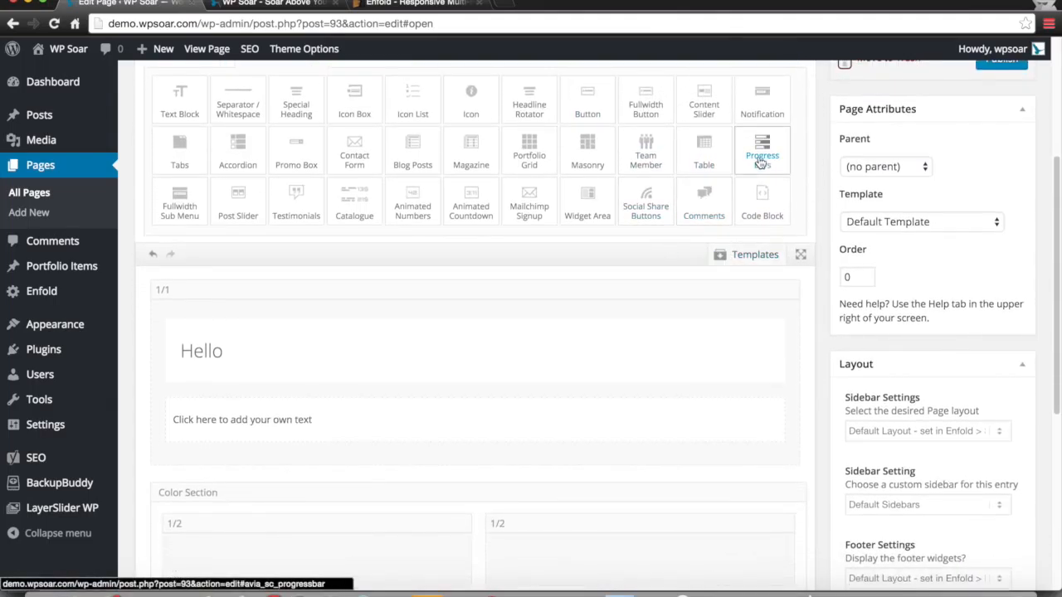
scroll(761, 162, up, 1)
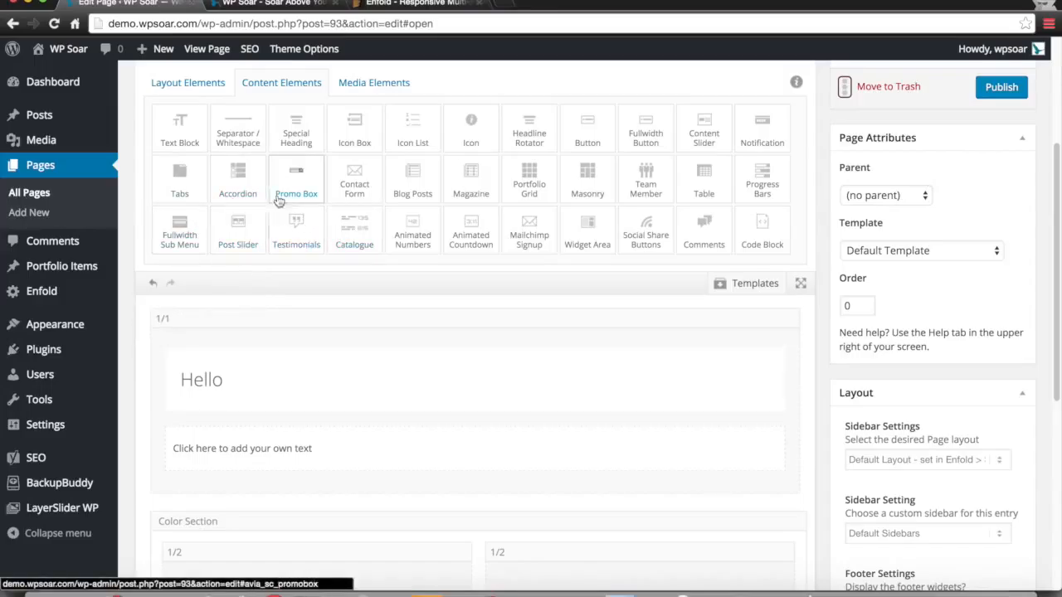
Add a Code Block content element at the top of the 1/1 column, above the Hello heading.
scroll(415, 249, up, 1)
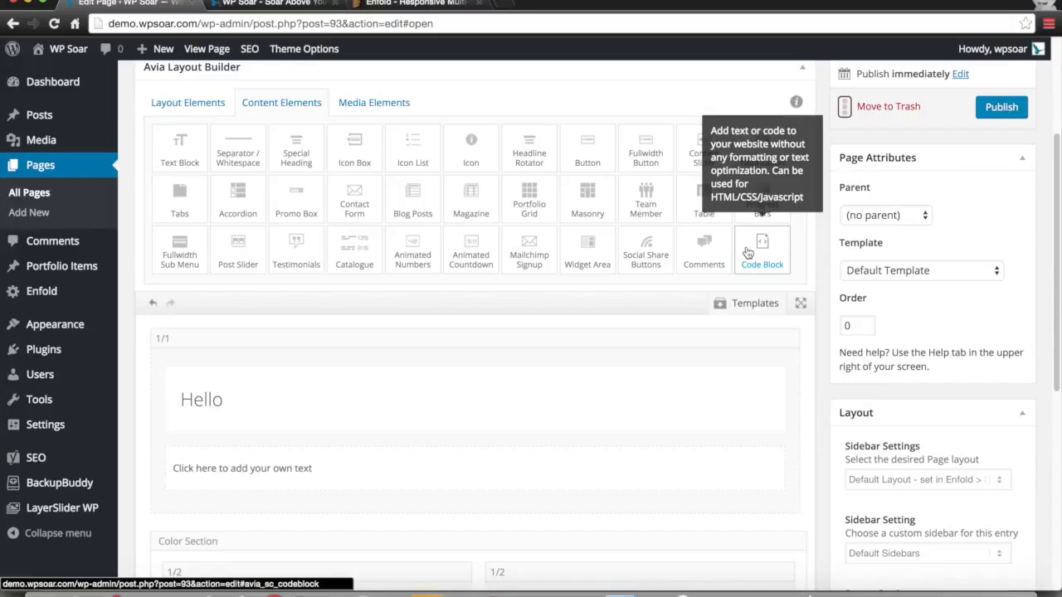
drag(748, 252, 590, 379)
scroll(500, 249, up, 2)
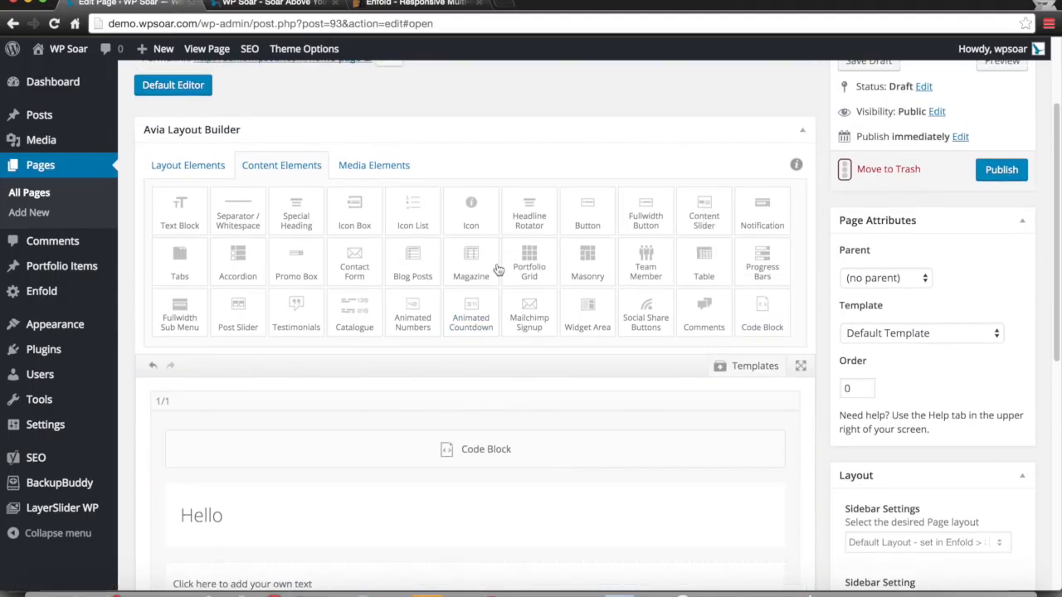
Open the Code Block element's settings, examine its content and markup options, and close them without changes.
click(464, 458)
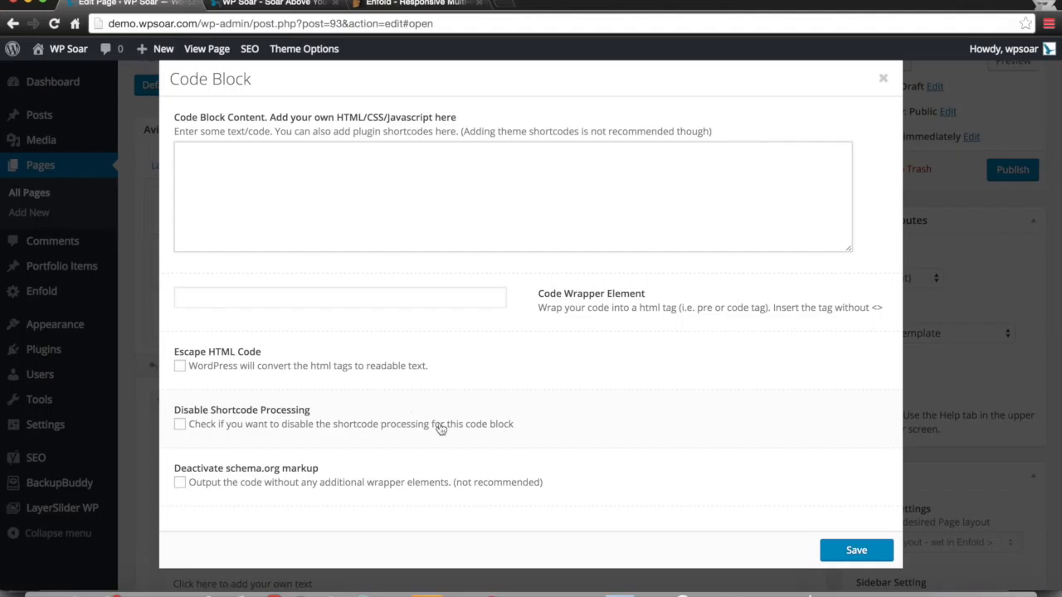
click(883, 78)
scroll(391, 219, up, 2)
scroll(401, 261, down, 2)
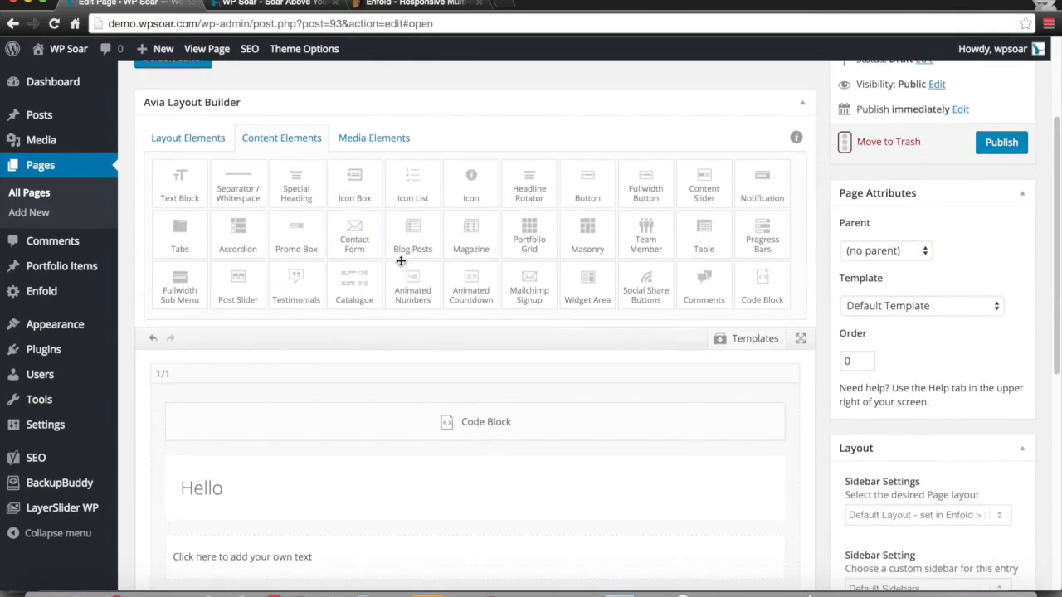
Show the media elements and review their descriptions, from Image through Google Map.
scroll(400, 261, down, 3)
scroll(398, 265, up, 5)
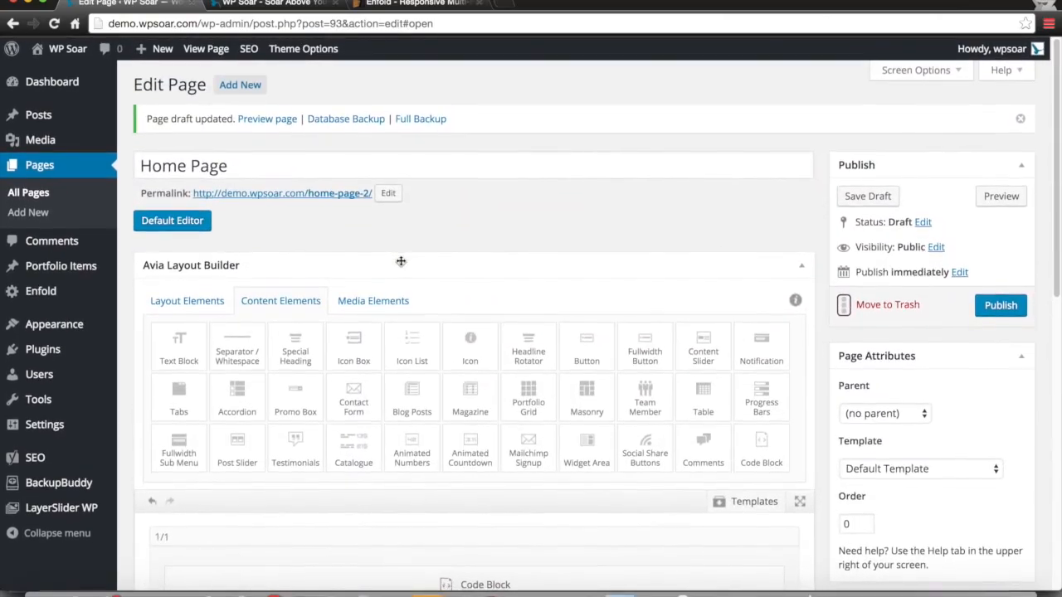
scroll(400, 261, down, 5)
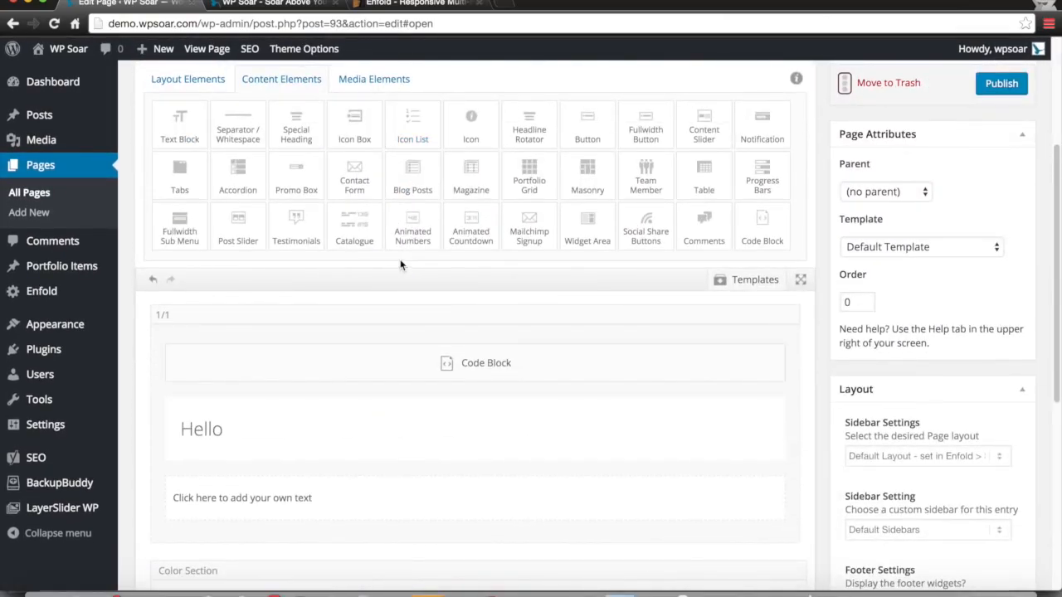
scroll(400, 264, up, 1)
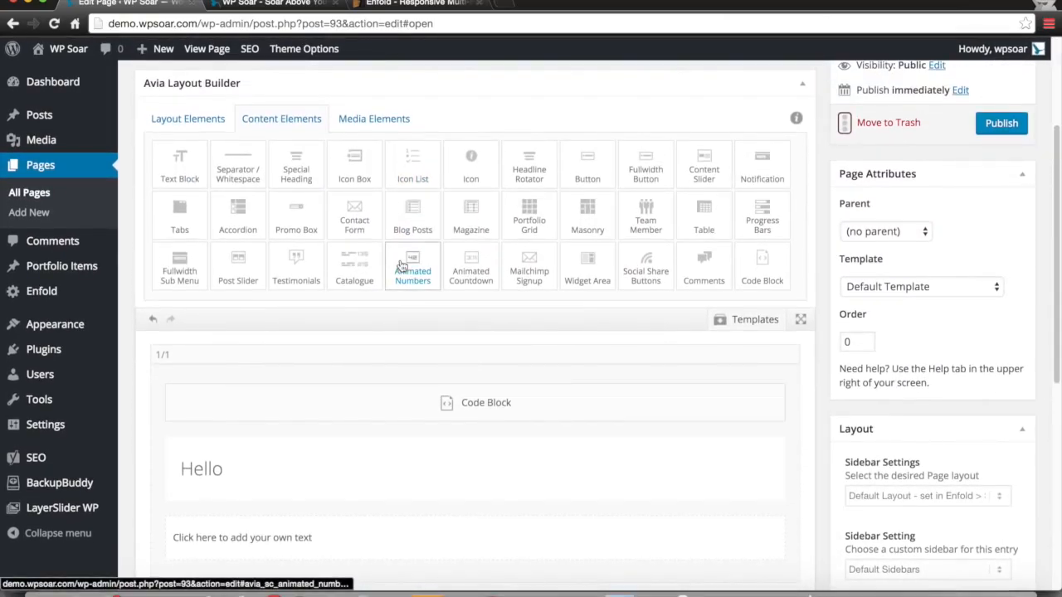
click(357, 121)
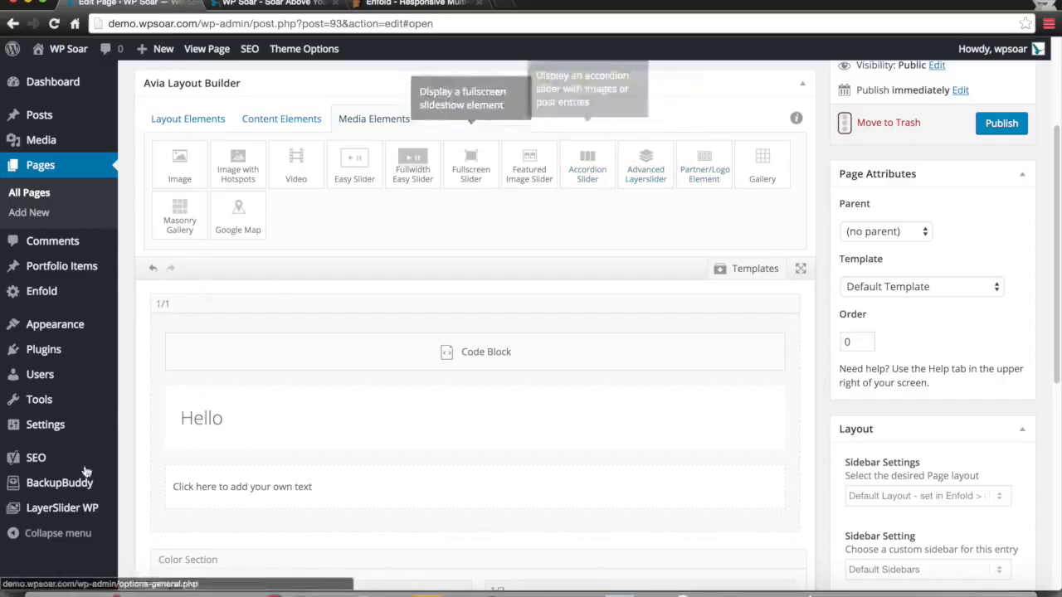
mouse_move(51, 515)
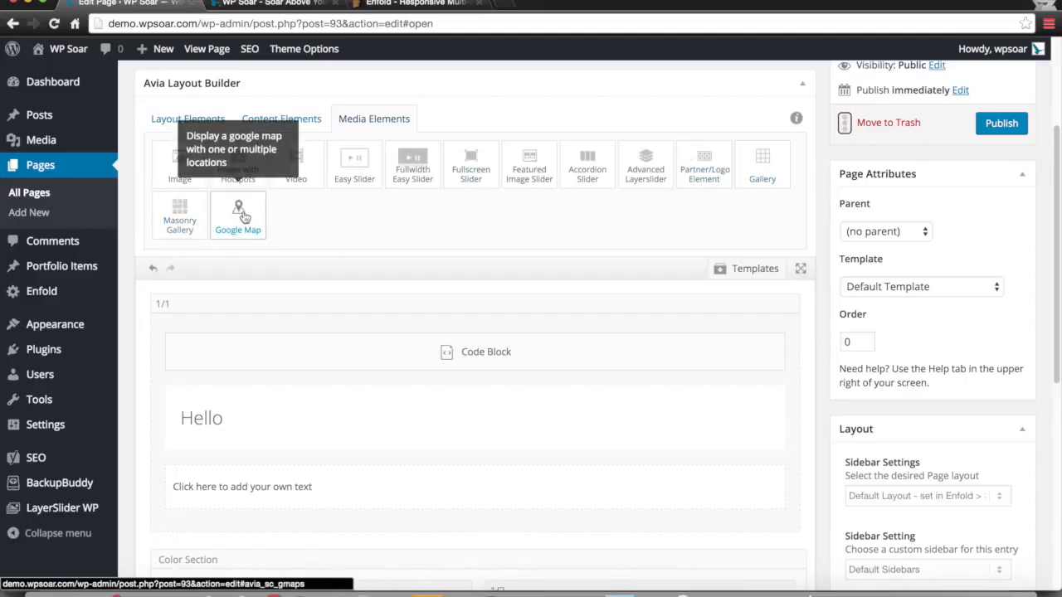
scroll(243, 217, down, 2)
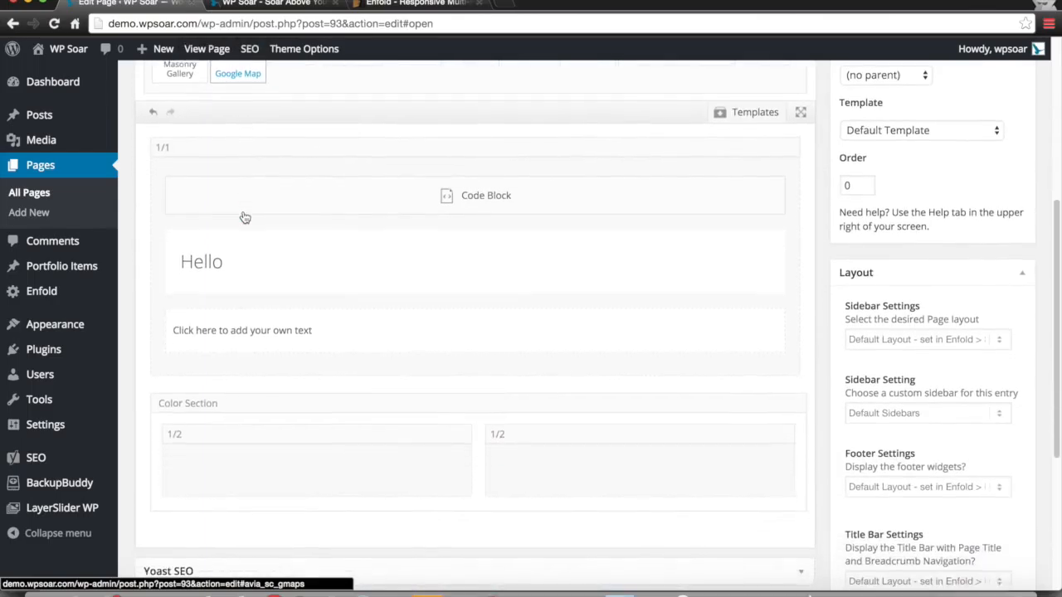
scroll(243, 216, up, 5)
scroll(589, 365, down, 5)
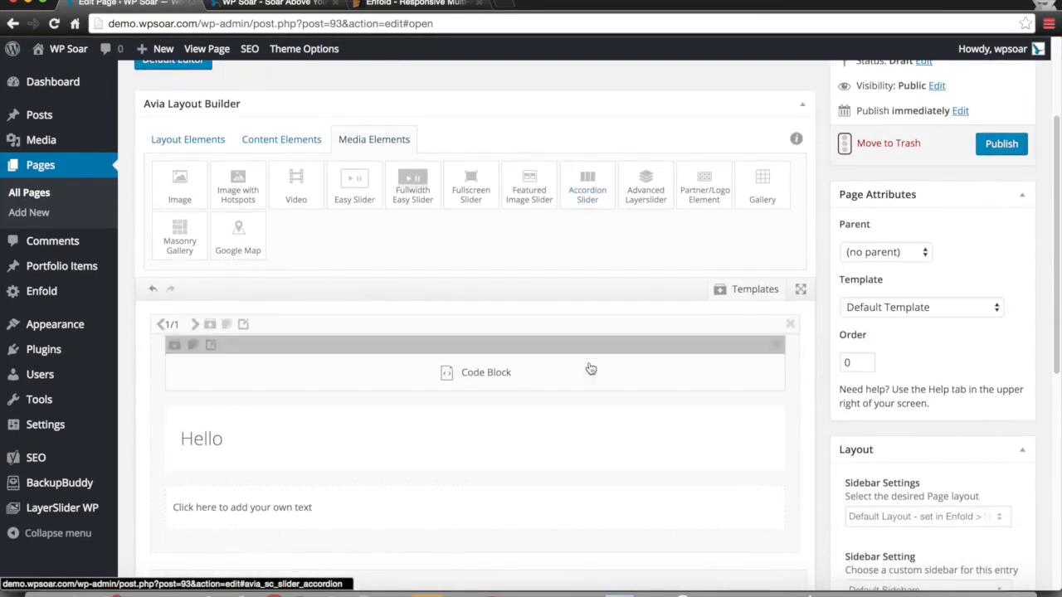
scroll(588, 363, up, 5)
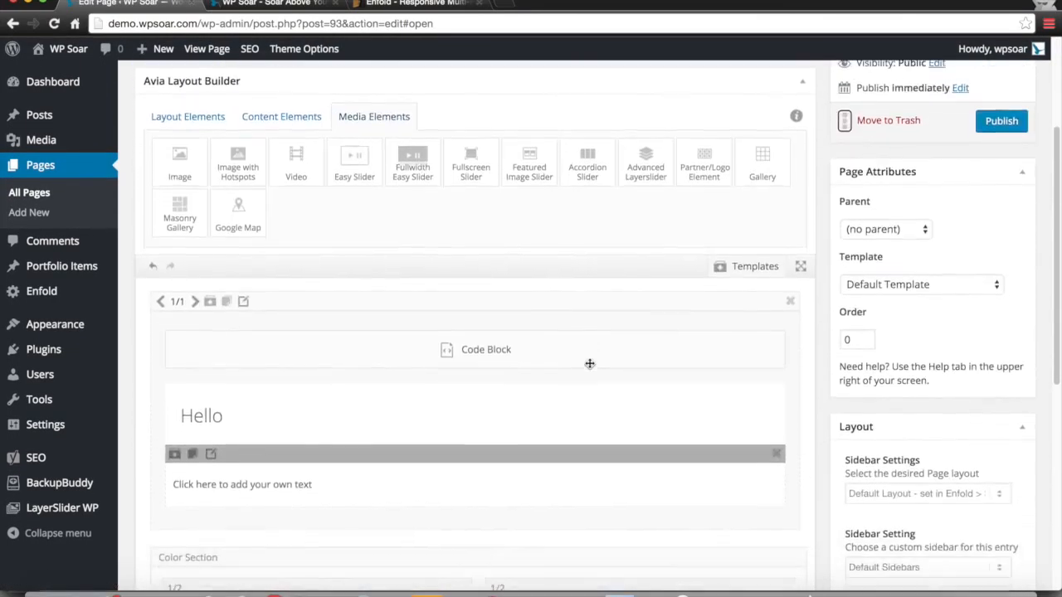
scroll(589, 369, down, 3)
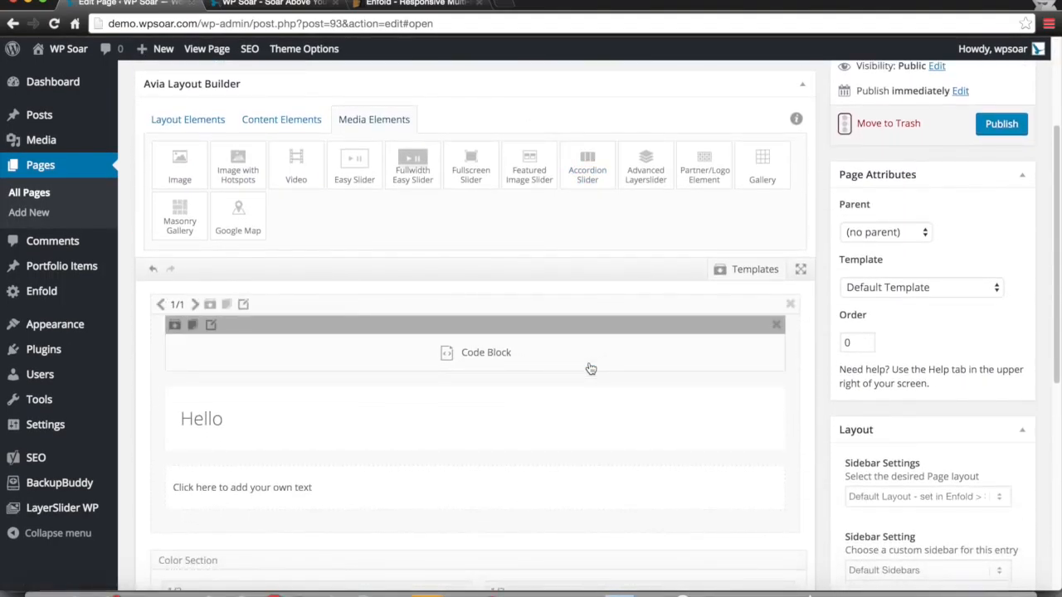
scroll(591, 368, down, 5)
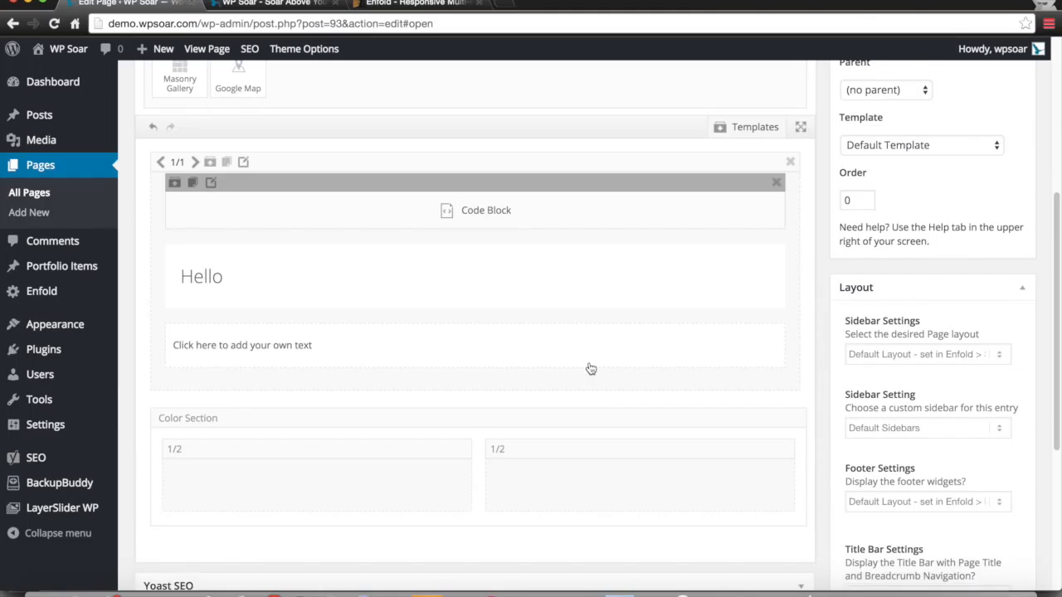
scroll(589, 368, up, 8)
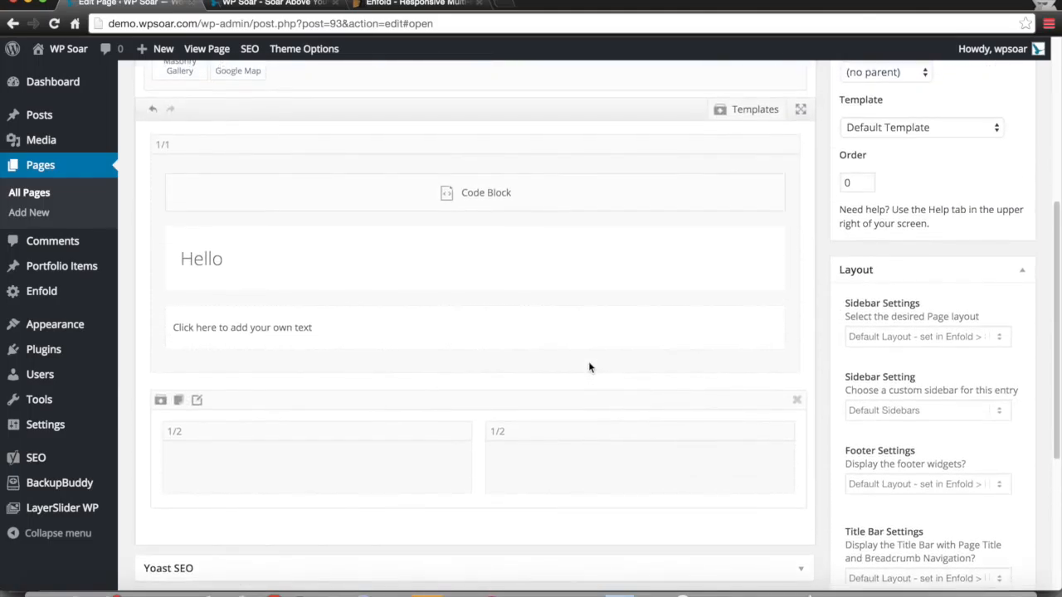
scroll(323, 323, down, 3)
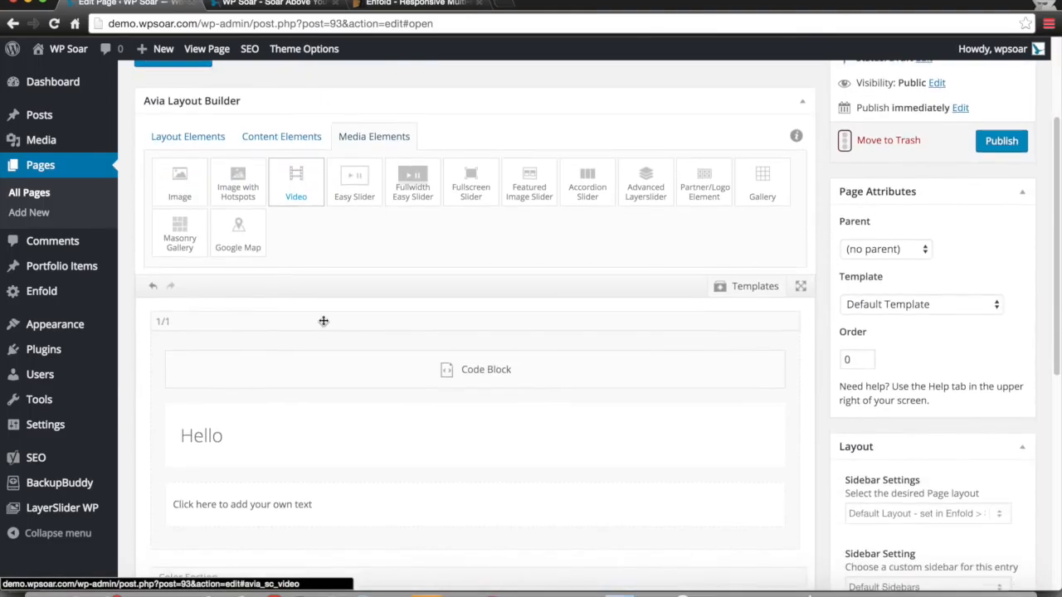
Add a Video media element inside the 1/1 column, between the Hello heading and the text block.
click(264, 138)
click(374, 136)
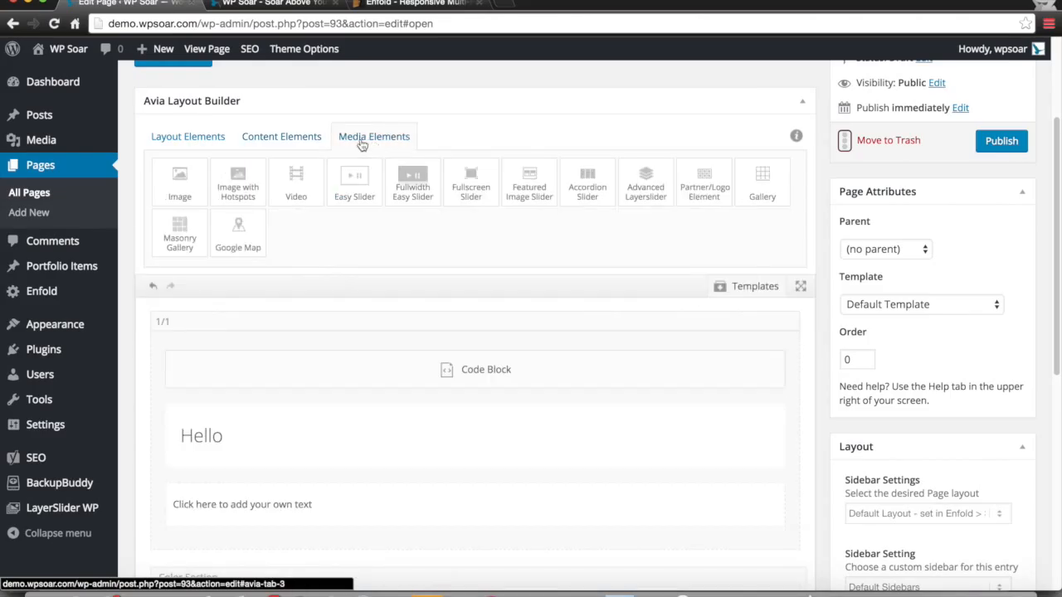
drag(296, 183, 440, 390)
scroll(439, 390, down, 3)
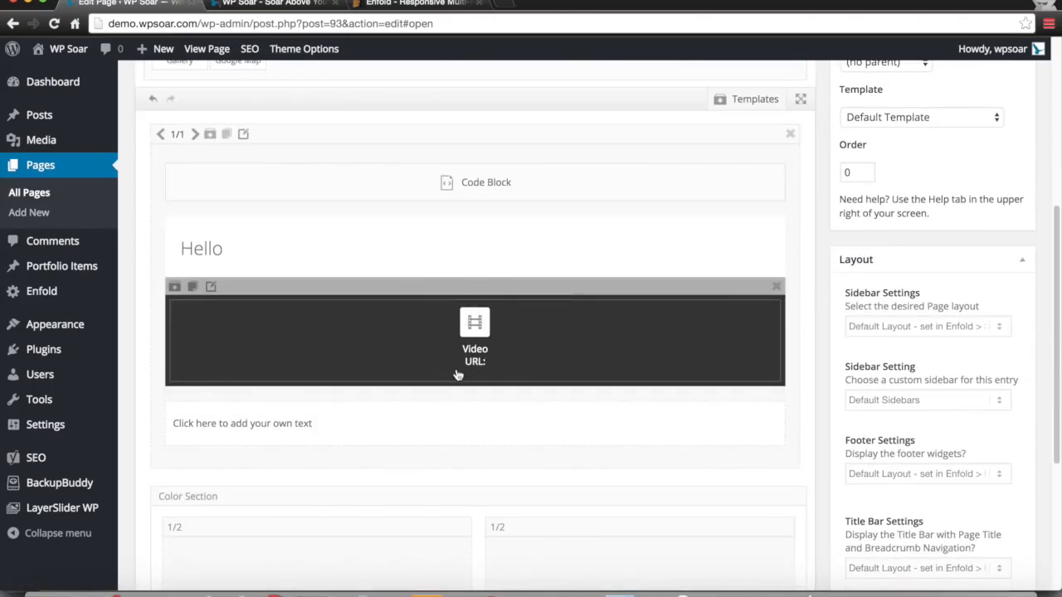
Preview the Home Page draft, look through the rendered layout from header to footer, and close the preview.
scroll(434, 346, down, 2)
scroll(452, 211, up, 3)
scroll(452, 211, up, 4)
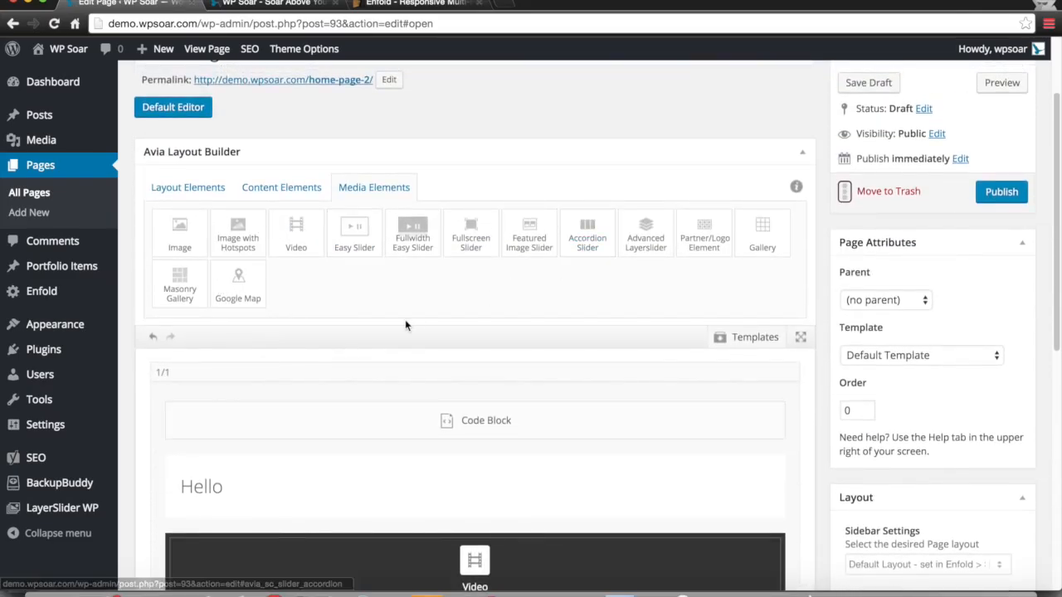
scroll(401, 328, up, 2)
scroll(402, 329, down, 3)
scroll(402, 329, up, 2)
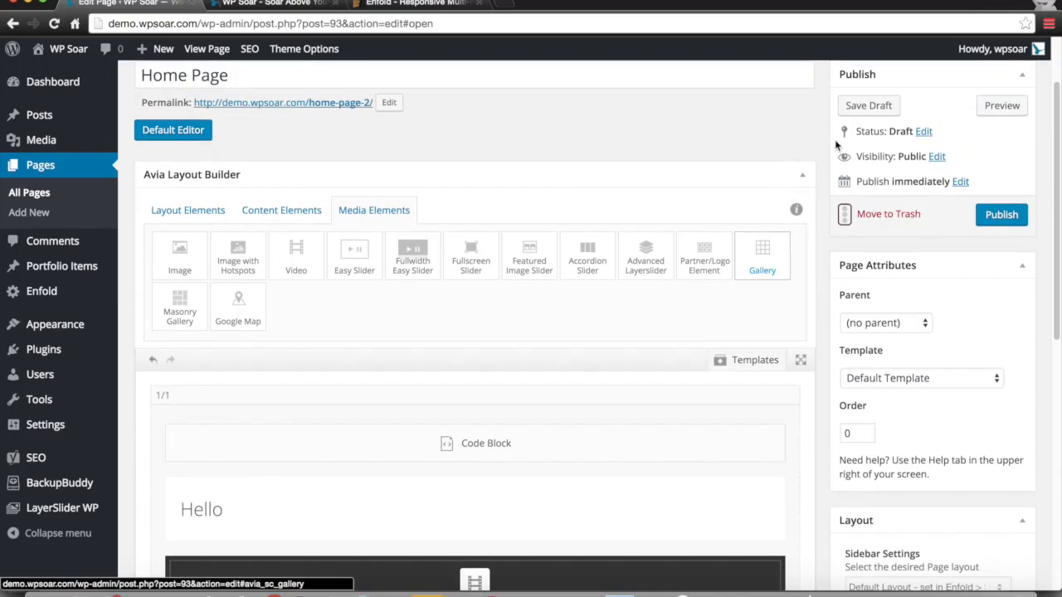
click(1002, 104)
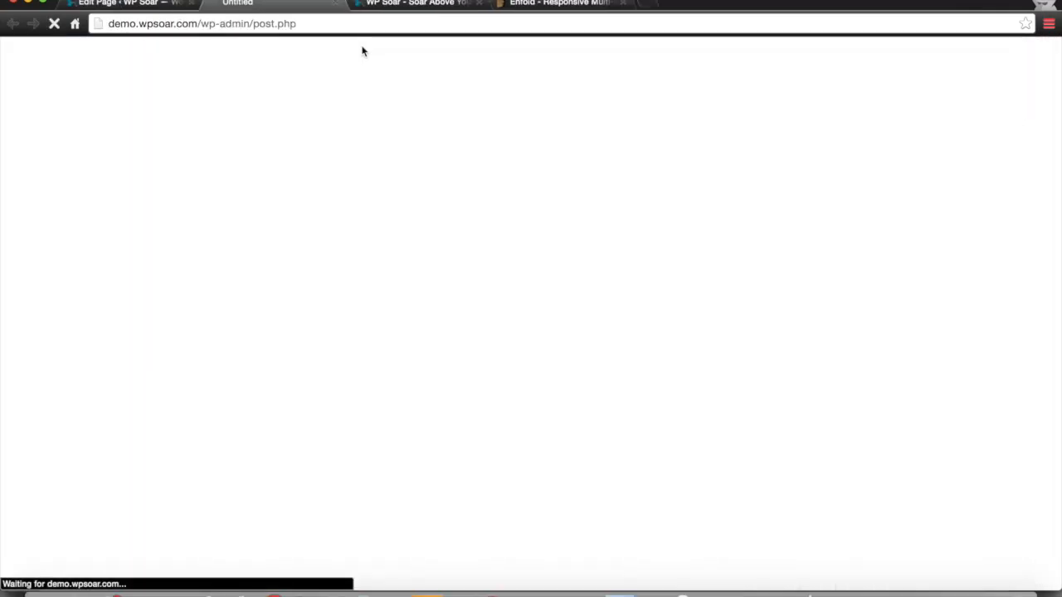
scroll(388, 189, down, 3)
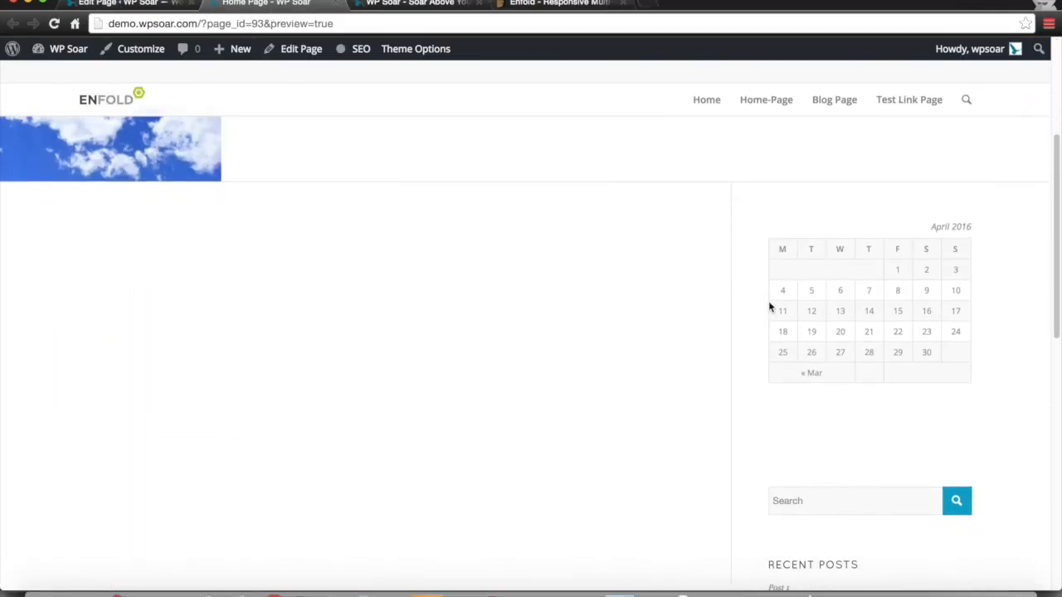
scroll(768, 303, down, 3)
scroll(768, 304, up, 5)
scroll(739, 358, down, 10)
scroll(739, 357, up, 15)
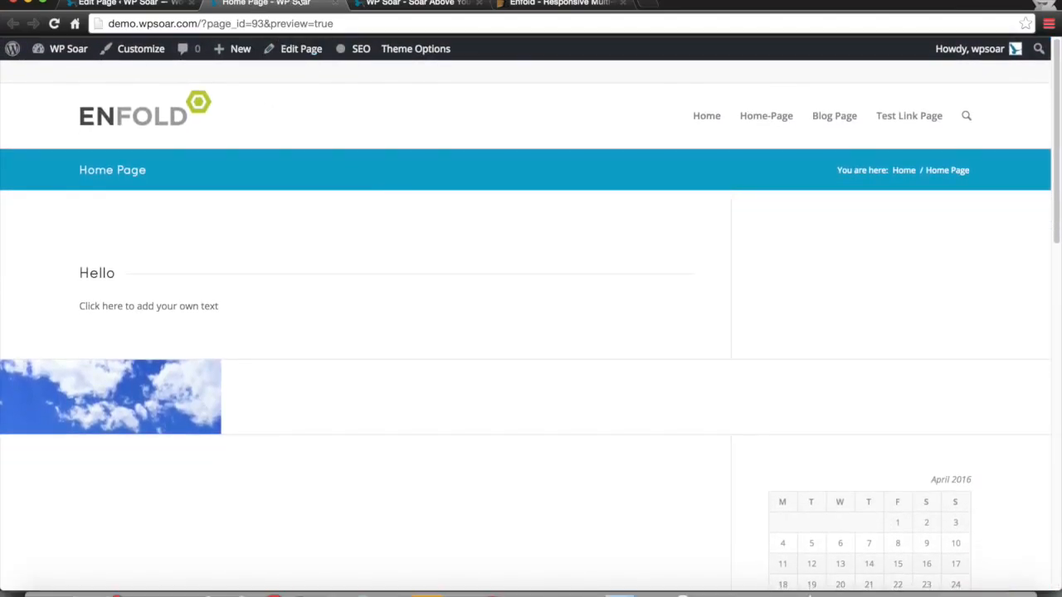
click(336, 4)
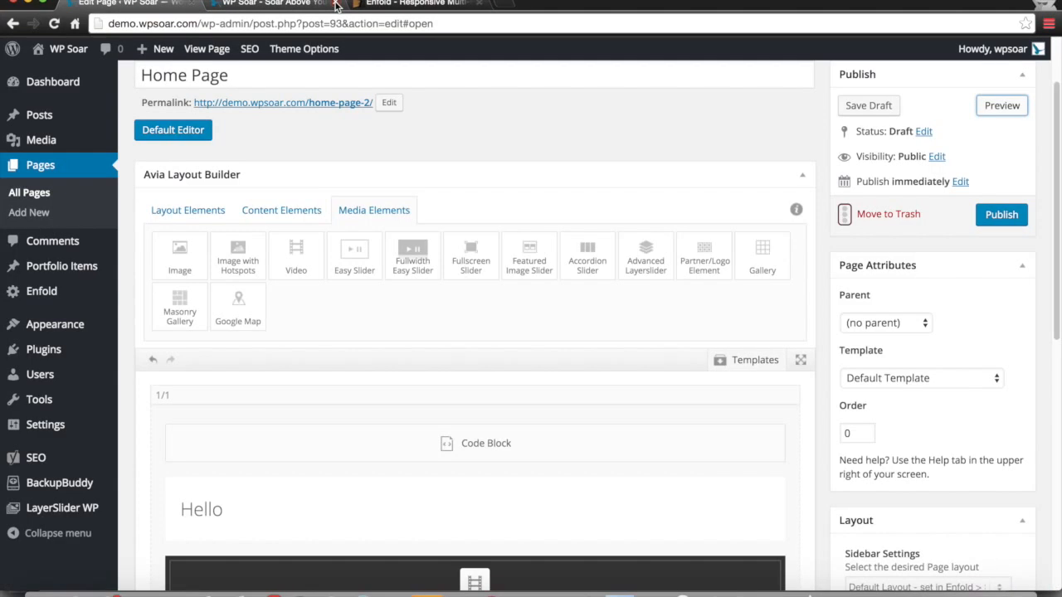
scroll(505, 135, down, 5)
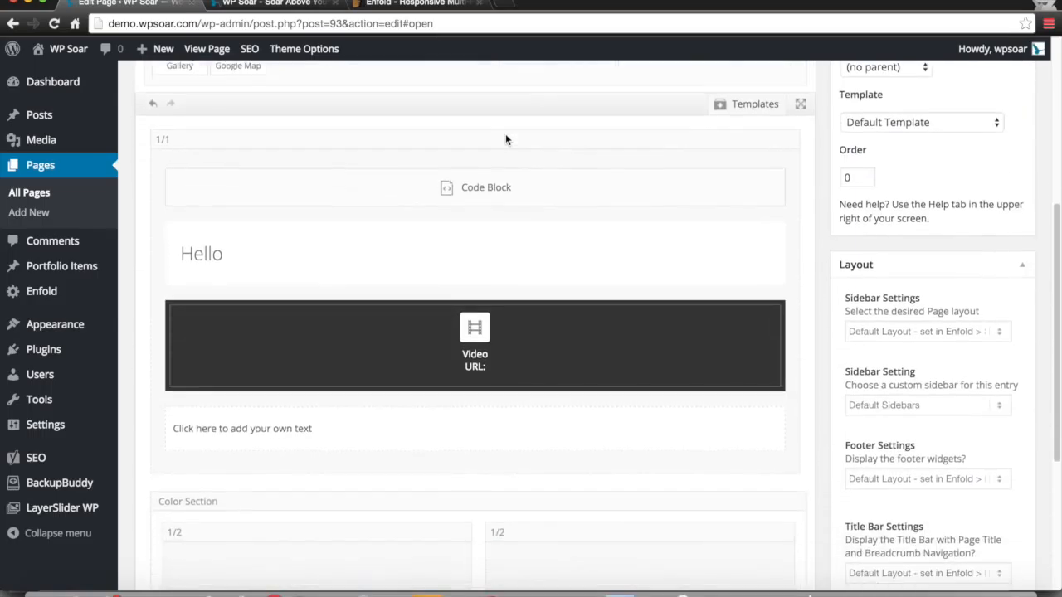
scroll(506, 135, down, 5)
scroll(505, 137, up, 10)
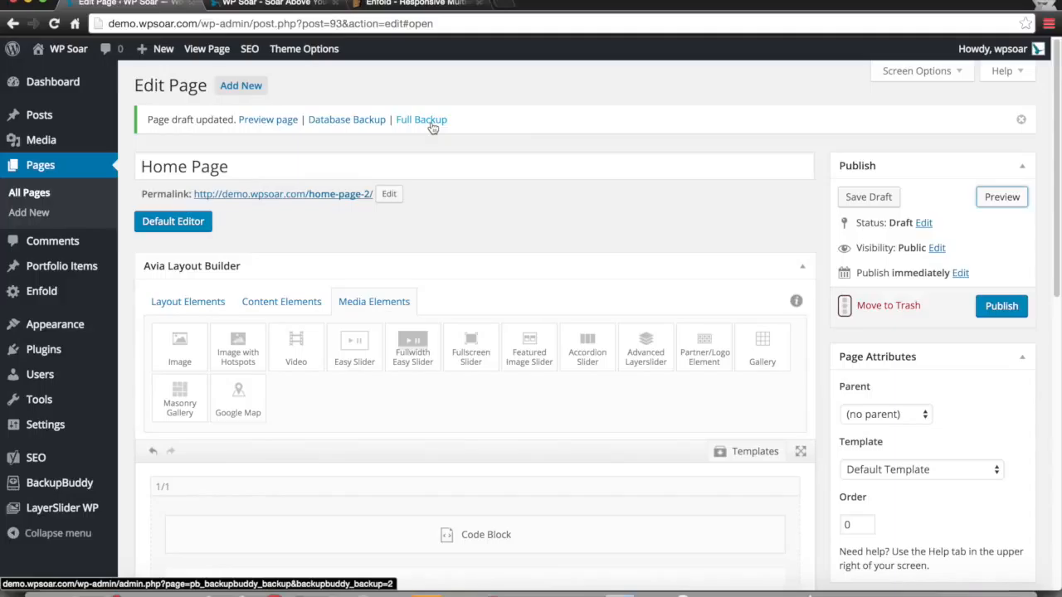
mouse_move(78, 326)
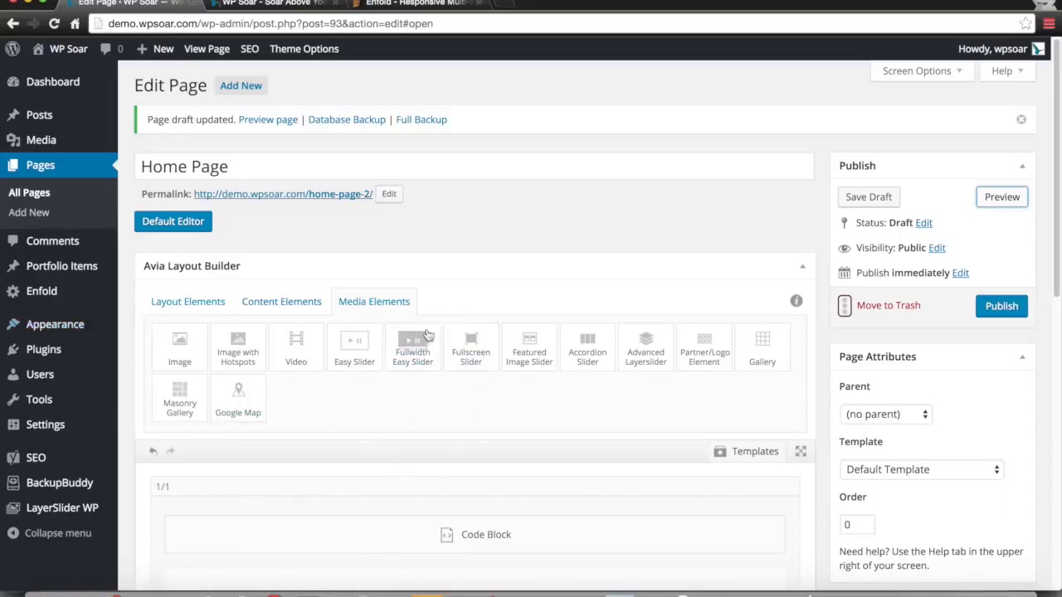